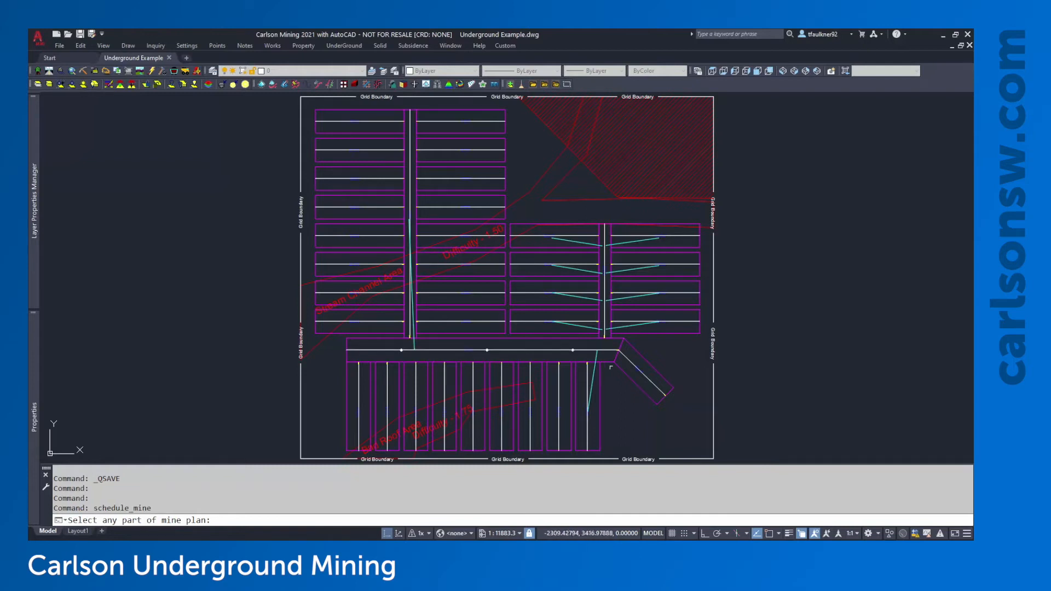
Pick the mine plan for scheduling, expand Equipment > Set 1 to show CM1 and CM2, and accept the timing project
click(687, 322)
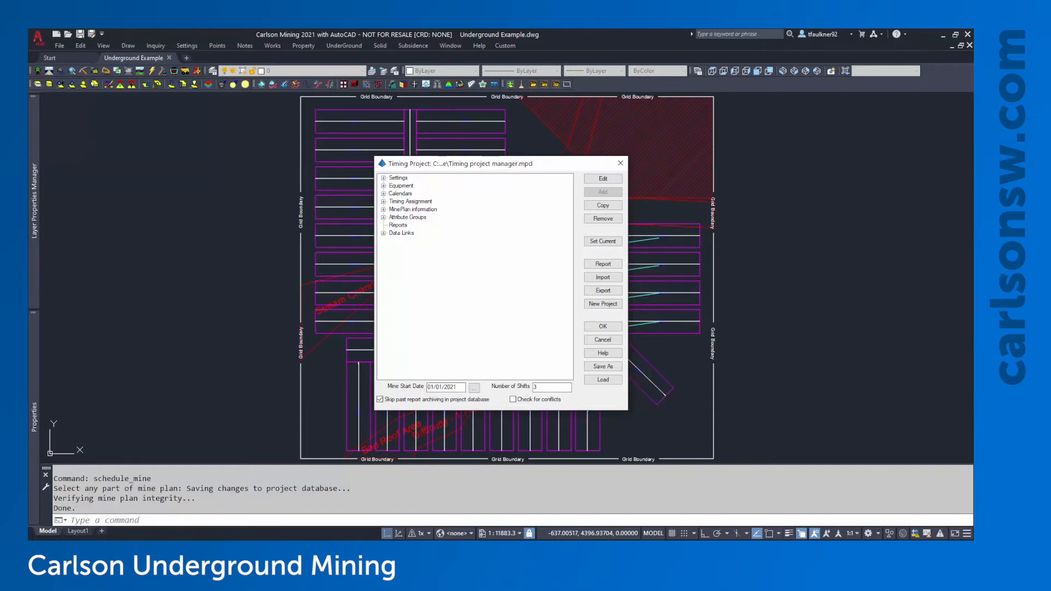
click(384, 186)
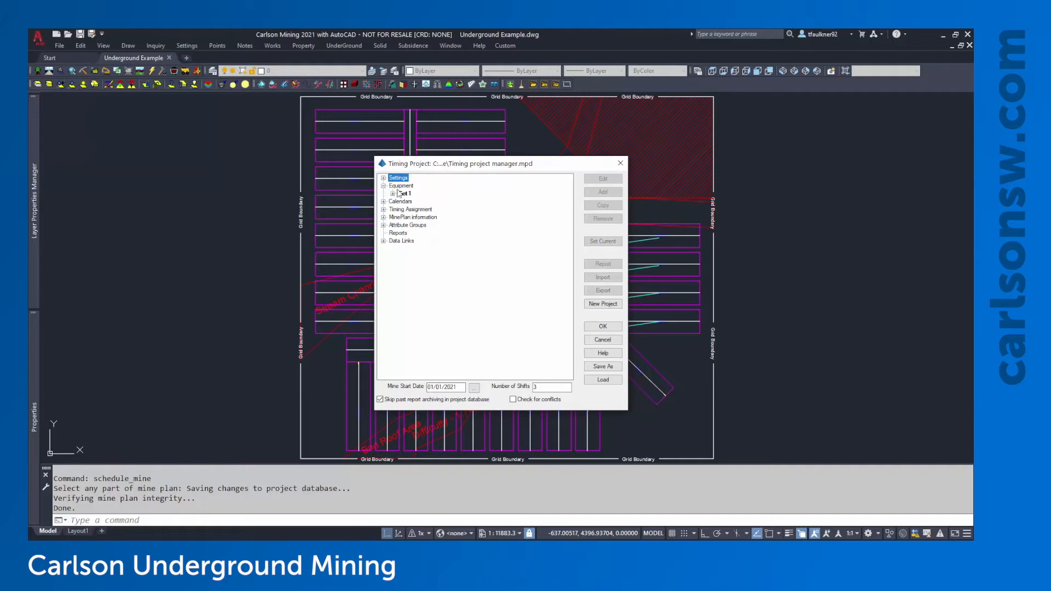
click(394, 194)
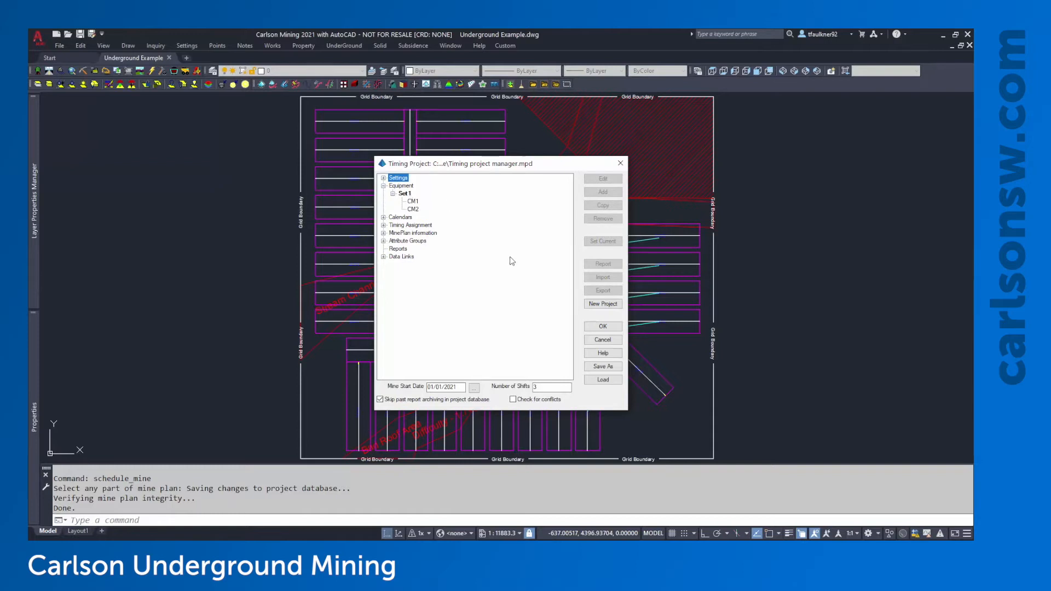
click(603, 326)
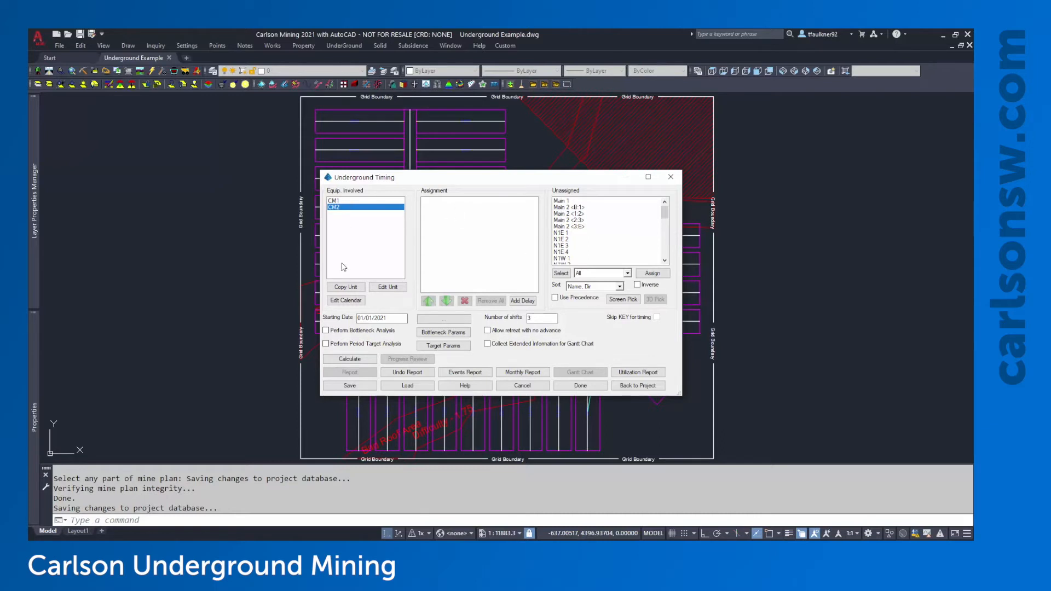
Assign the Main 1 panel to unit CM1
click(335, 203)
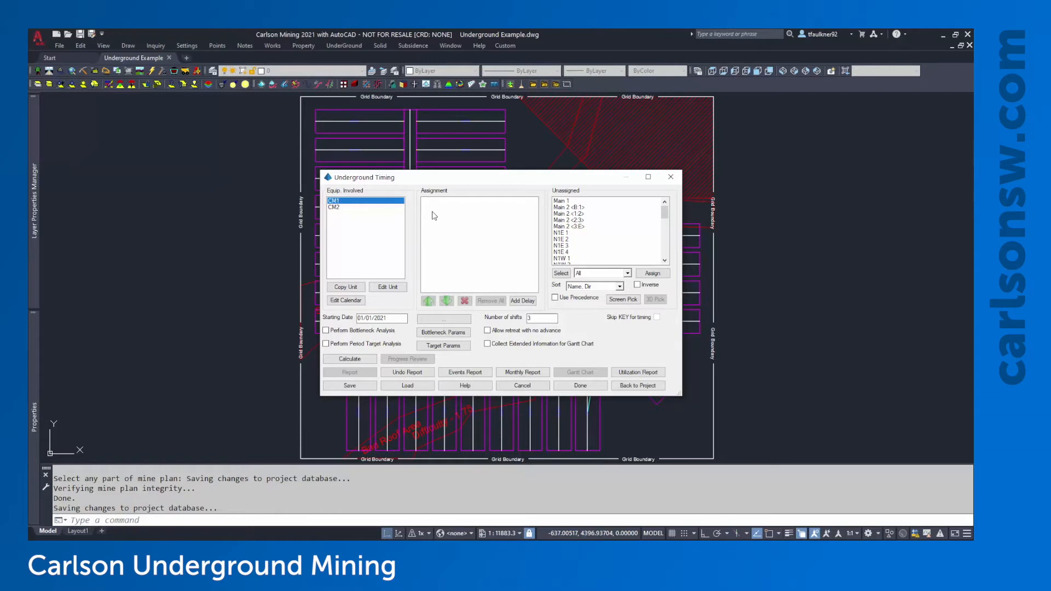
click(568, 202)
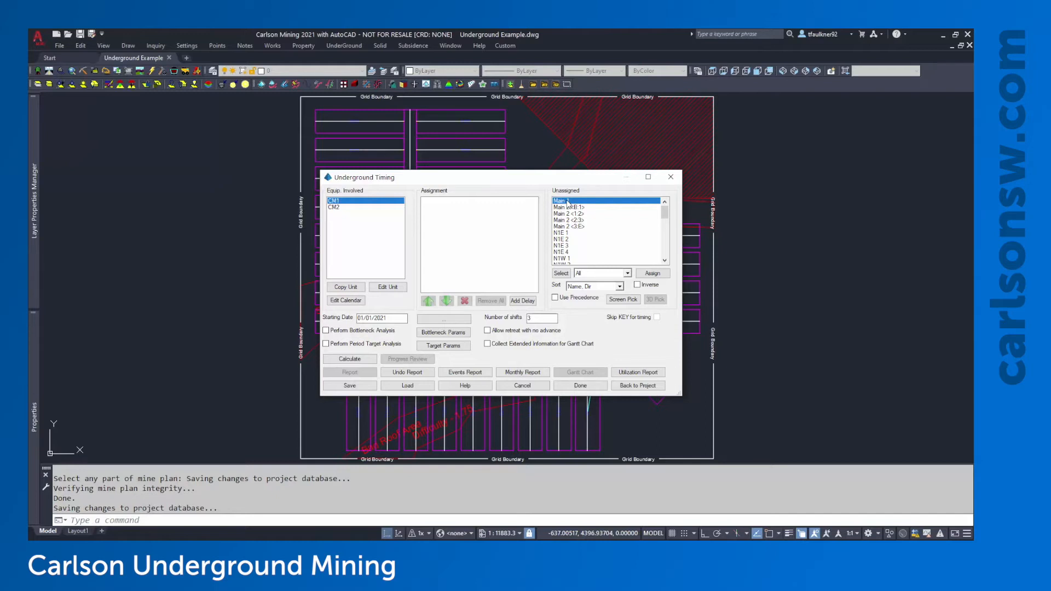
double_click(568, 201)
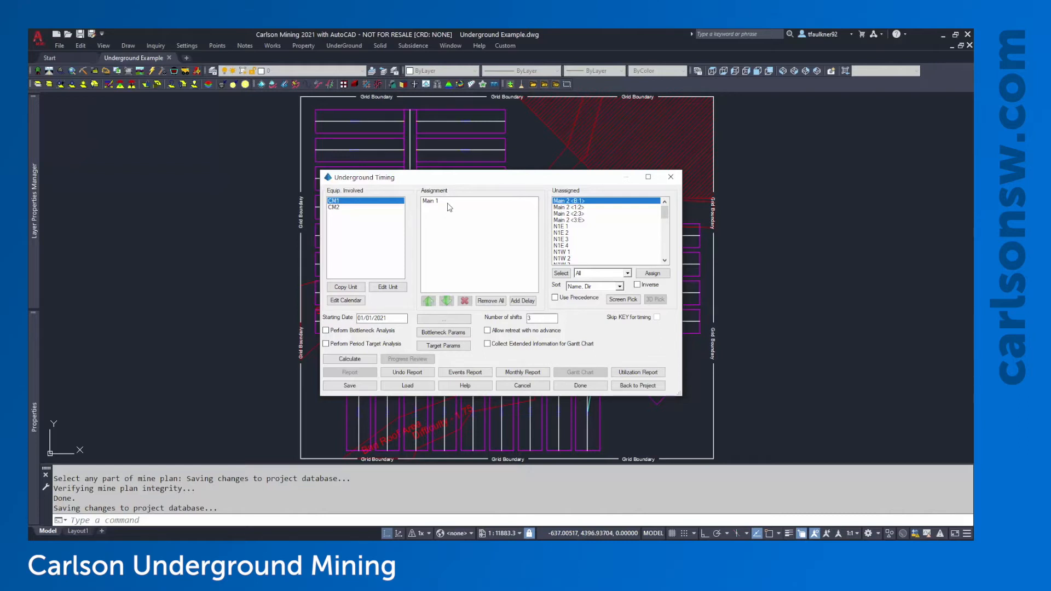
Browse unassigned panels N1W 1, N2E 6 and N2E 5, moving the timing dialog aside and back
scroll(564, 236, down, 1)
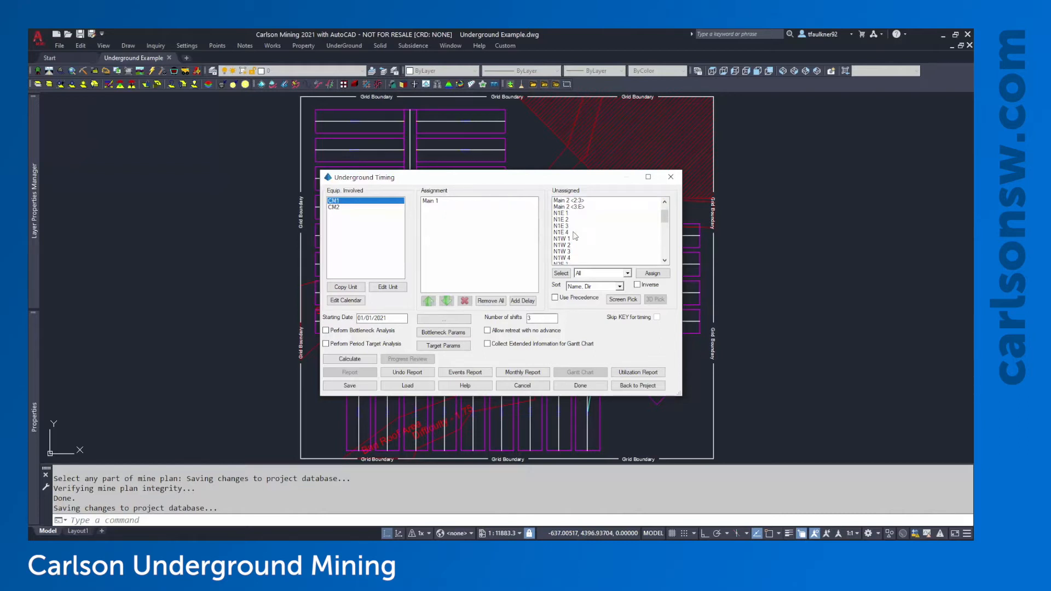
click(586, 234)
scroll(569, 238, down, 3)
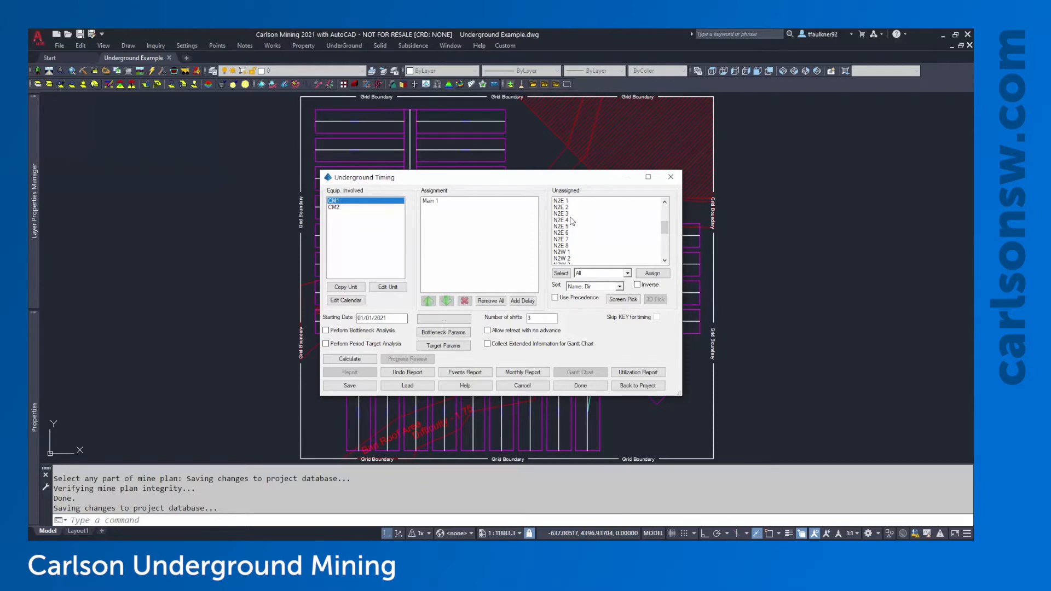
click(565, 234)
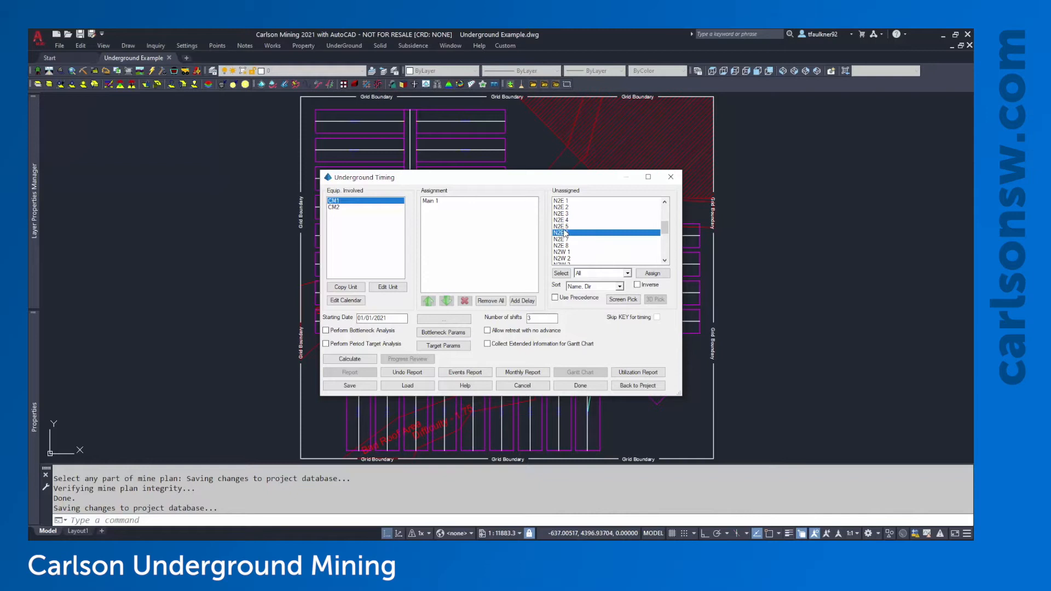
click(564, 229)
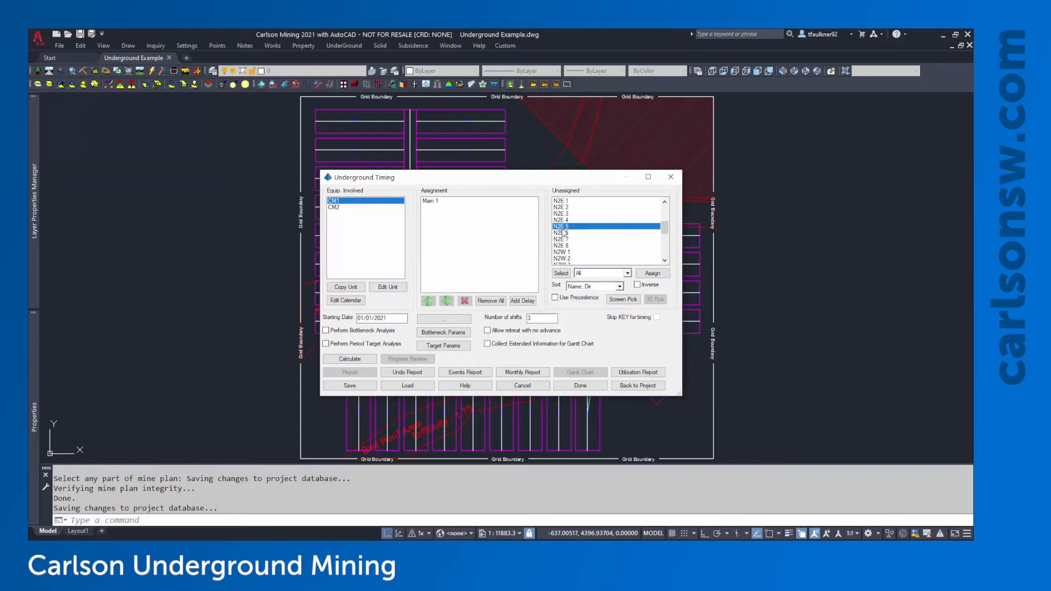
drag(515, 177, 811, 179)
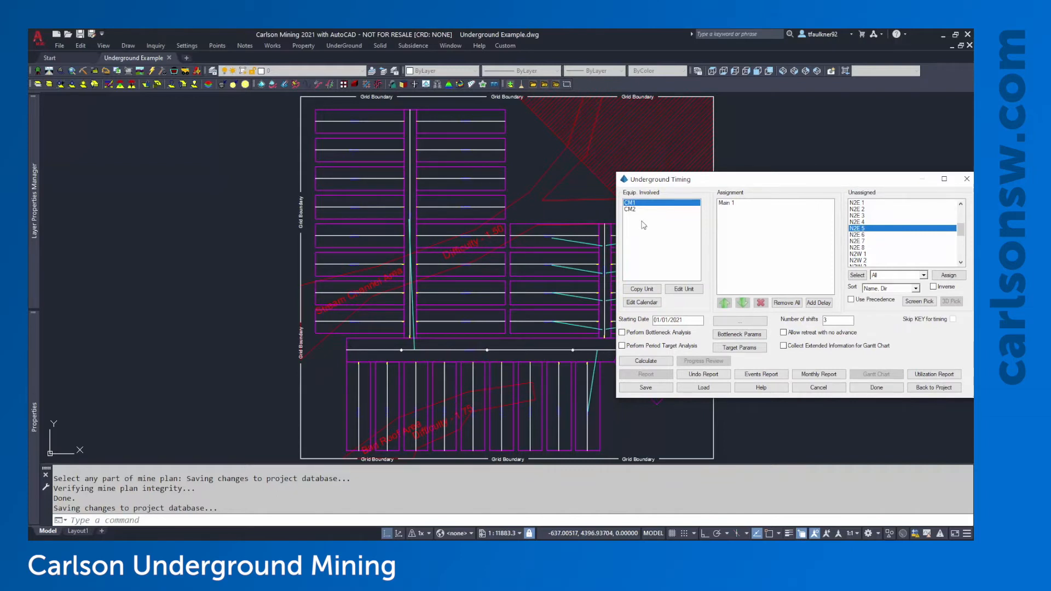
mouse_move(720, 179)
mouse_down()
mouse_move(317, 148)
mouse_move(383, 156)
mouse_up()
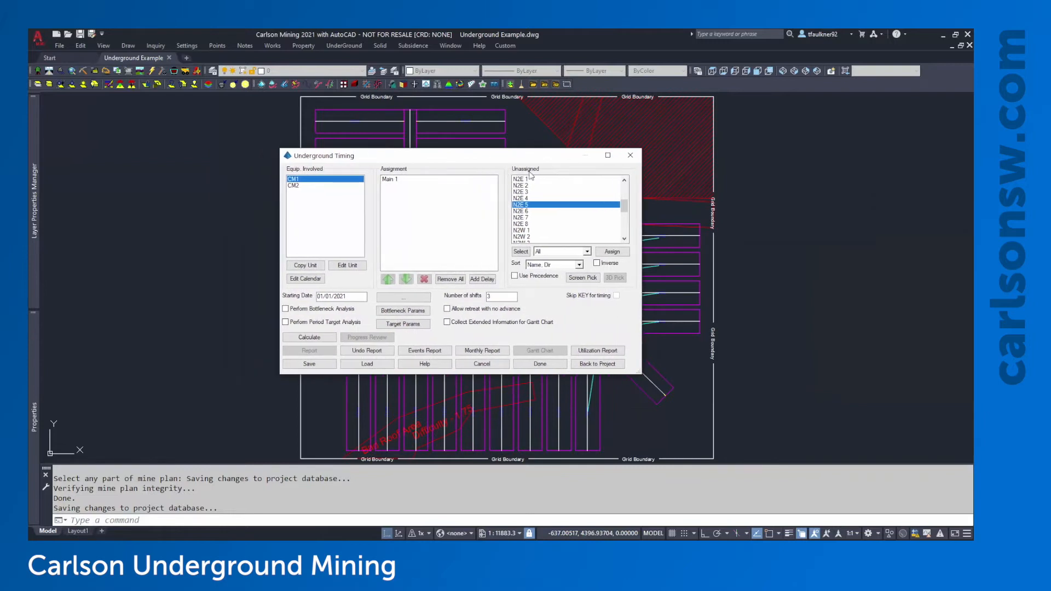
Screen-pick panels Main 2 <B:1>, <1:2>, <2:3> and <3:E> in the drawing for CM1
click(588, 279)
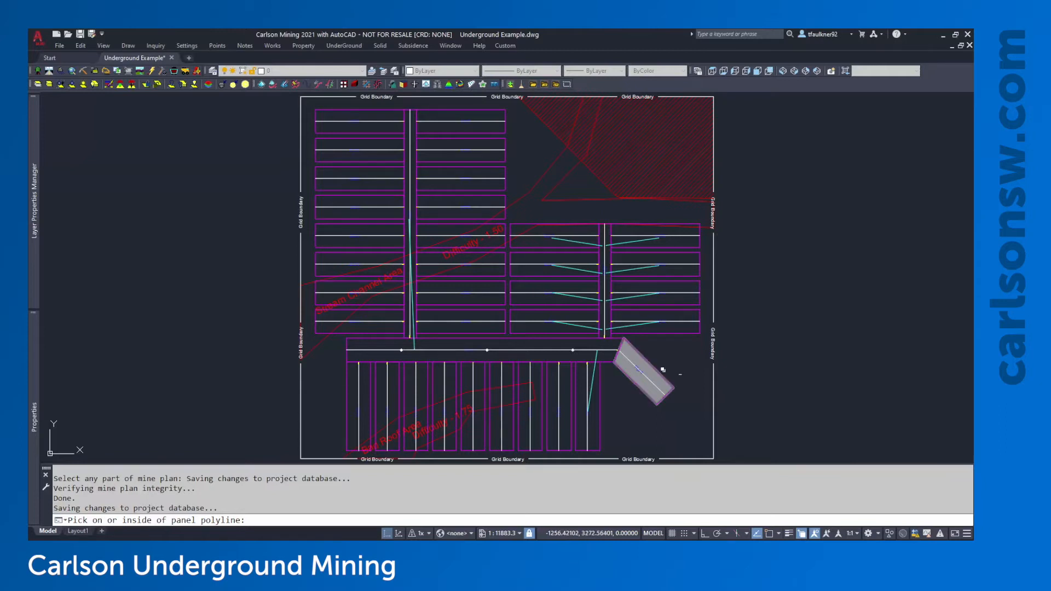
scroll(659, 374, up, 4)
middle_drag(631, 324, 611, 282)
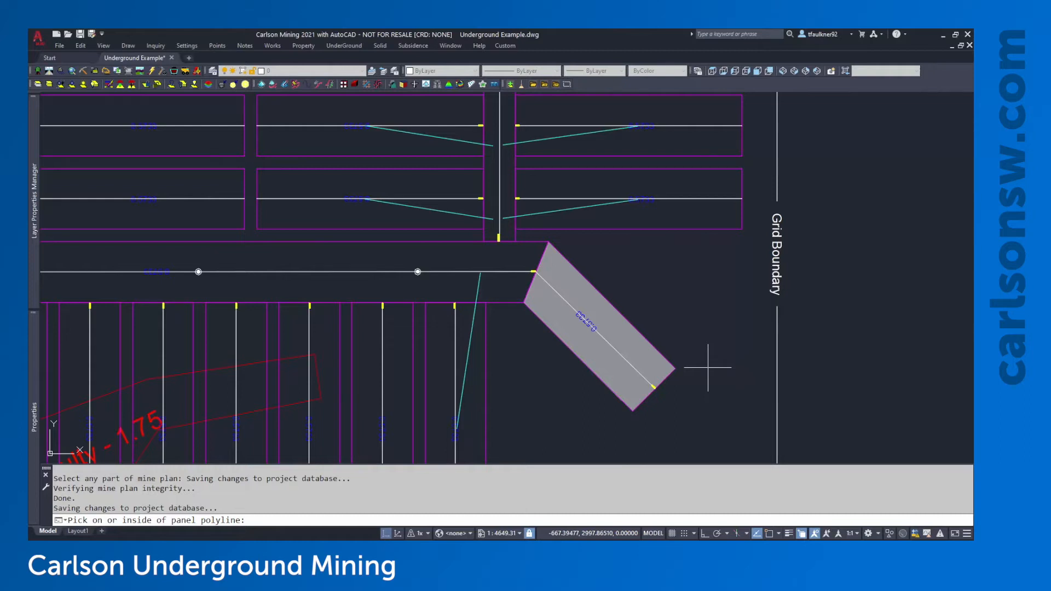
click(470, 255)
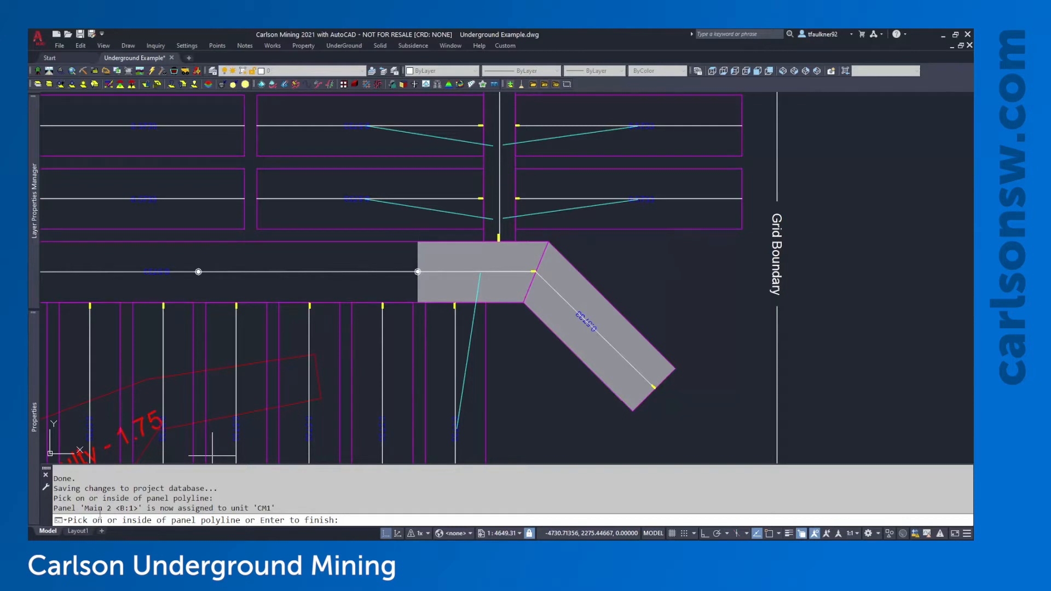
middle_drag(350, 300, 604, 319)
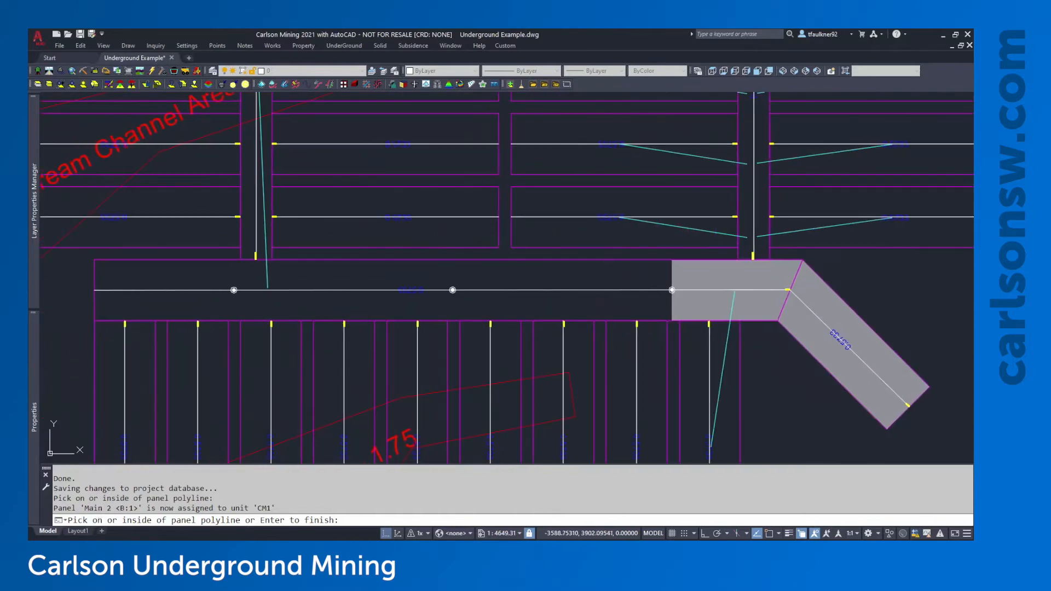
click(559, 285)
click(387, 268)
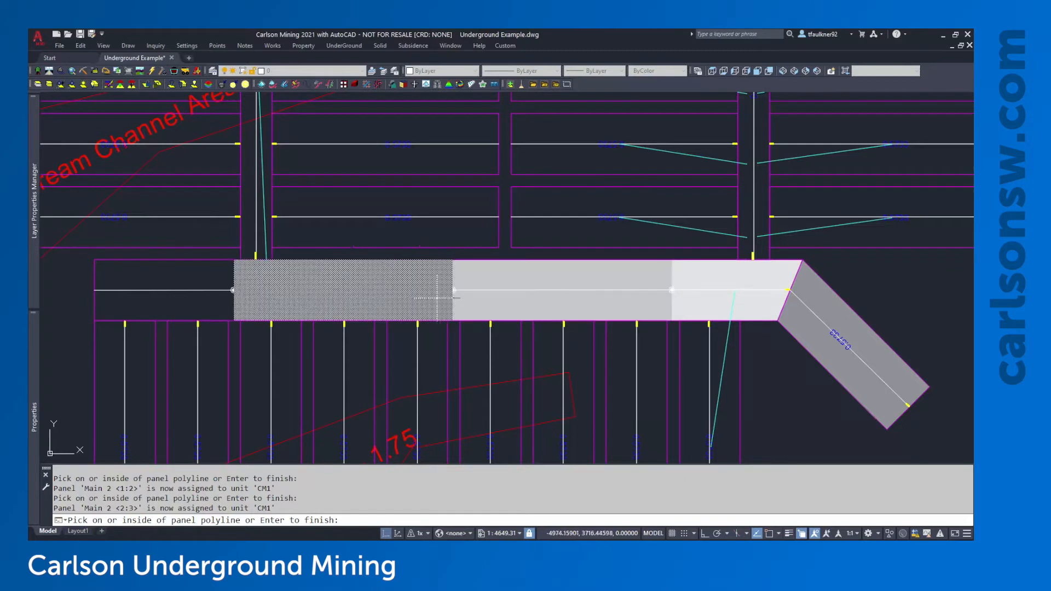
click(453, 290)
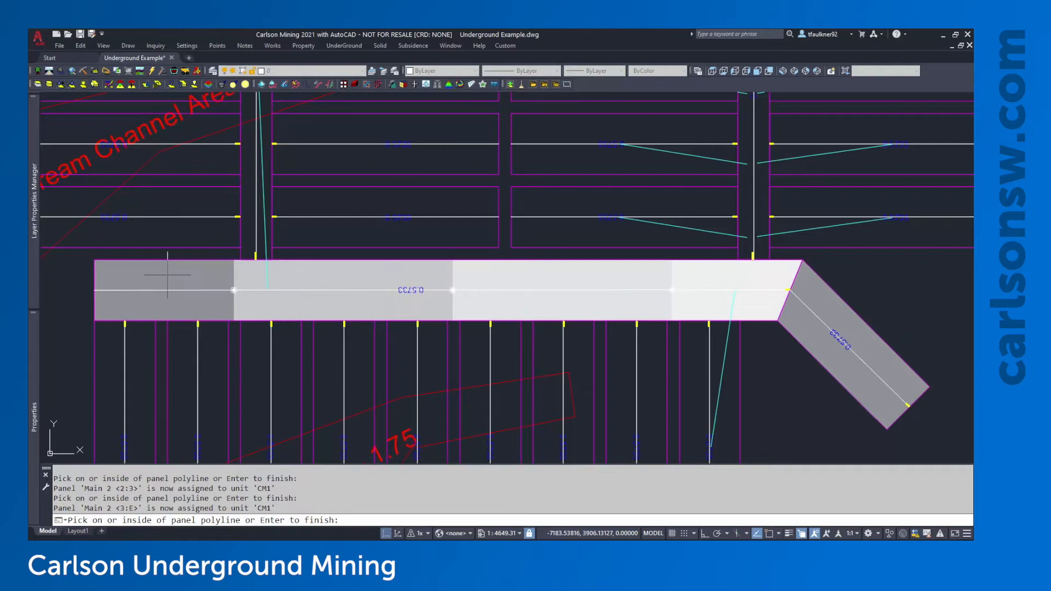
key(Return)
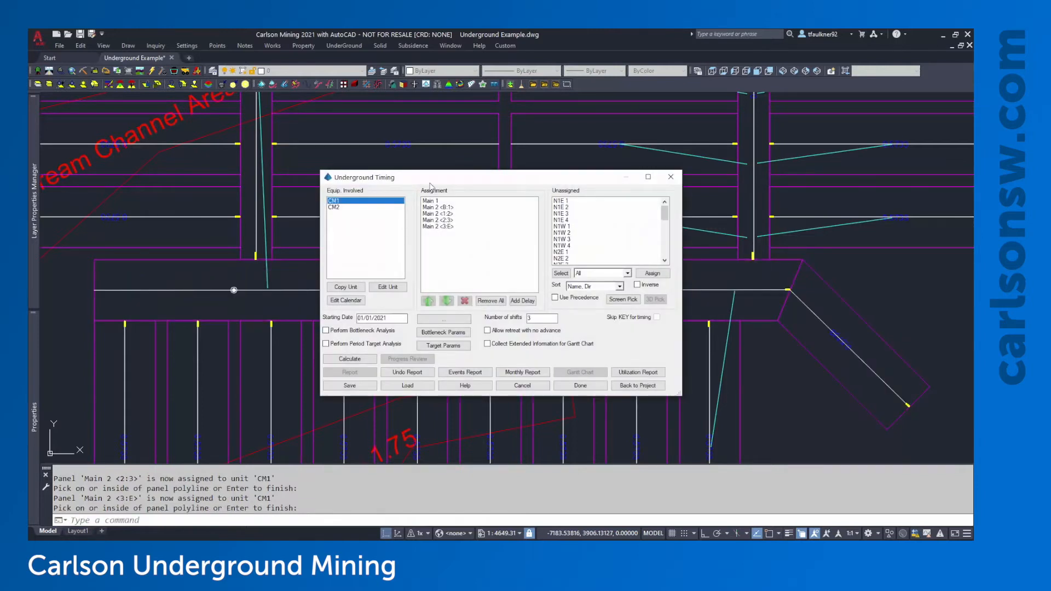
Select Main 1, Main 2 <2:3> and Main 2 <3:E> in CM1's assignment list
click(450, 203)
drag(451, 204, 452, 226)
click(450, 220)
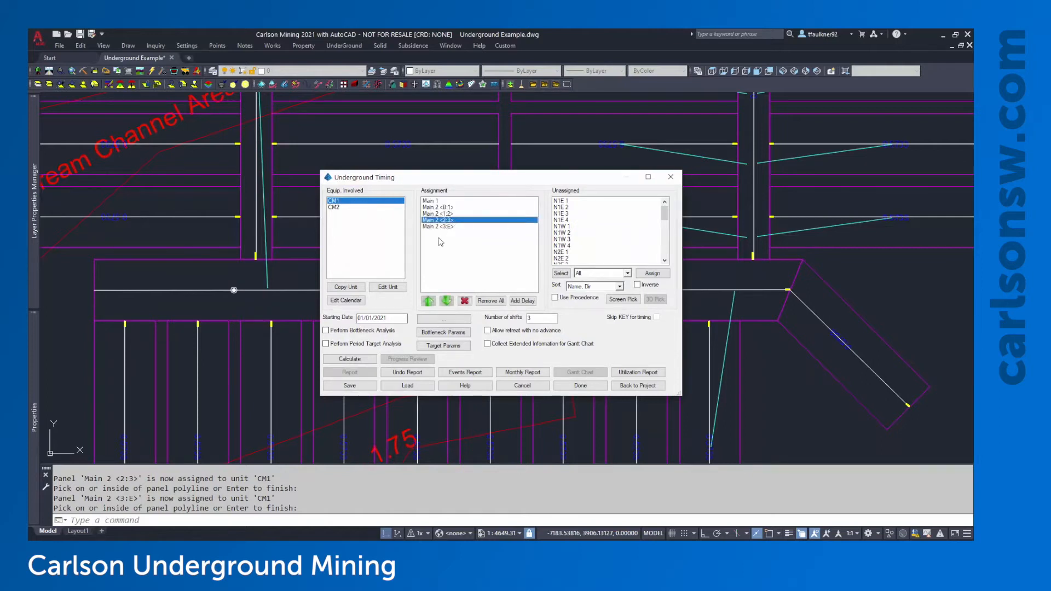
click(451, 227)
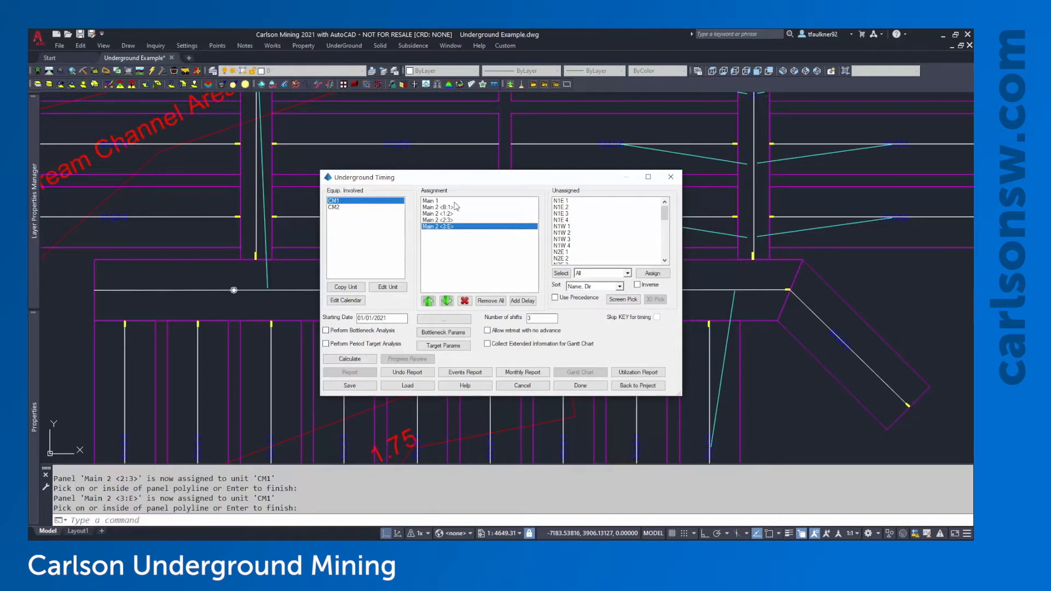
click(450, 201)
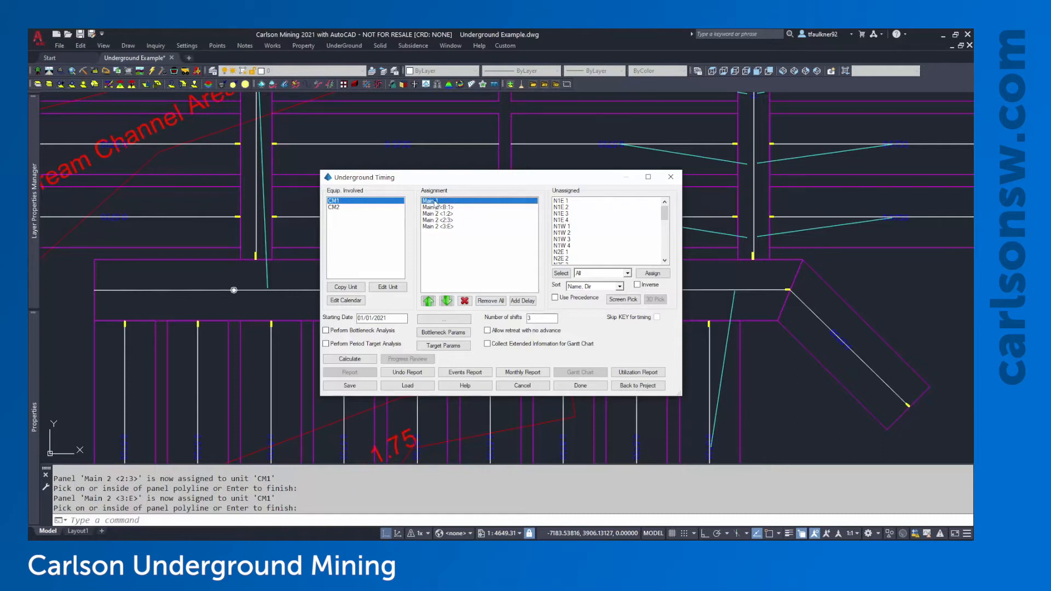
Move Main 1 three places later and back to first, then switch to unit CM2
click(449, 301)
click(449, 302)
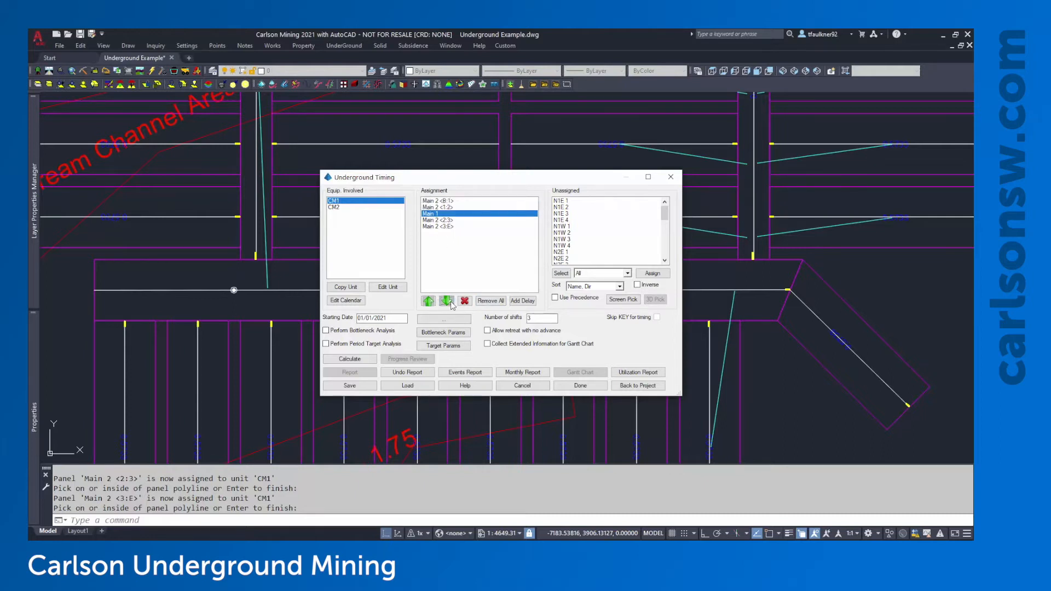
click(449, 302)
click(429, 301)
click(429, 302)
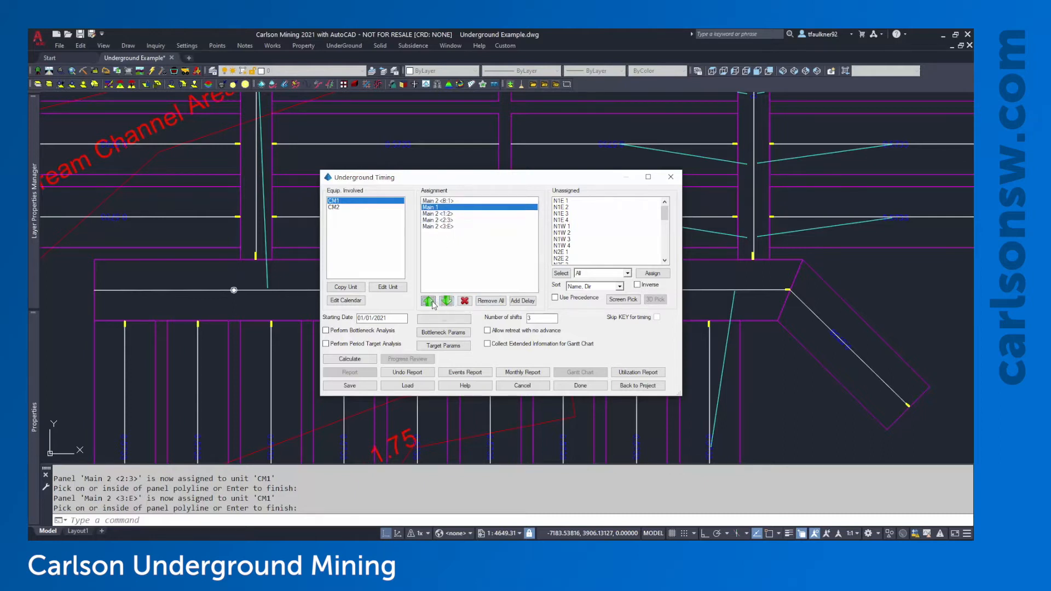
click(429, 301)
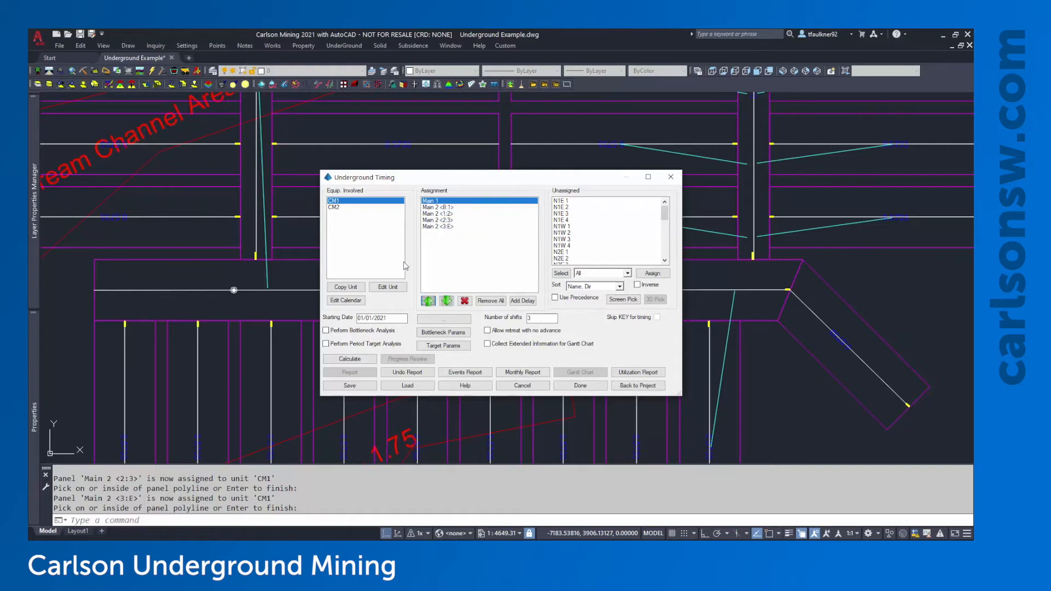
click(335, 207)
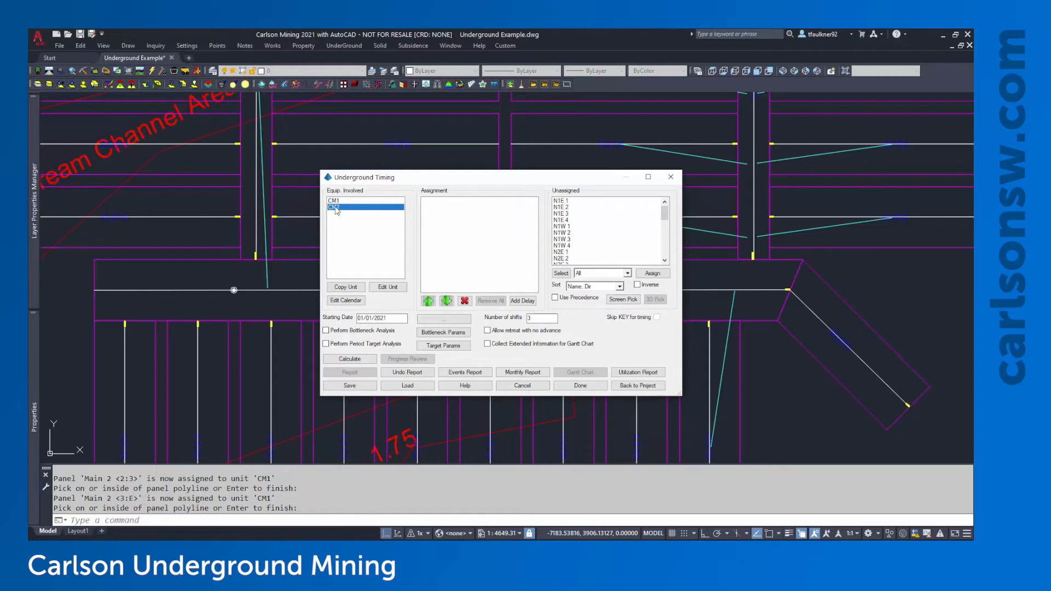
Screen-pick the Submain 1 and N1W 4 panels in the drawing for unit CM2
click(619, 301)
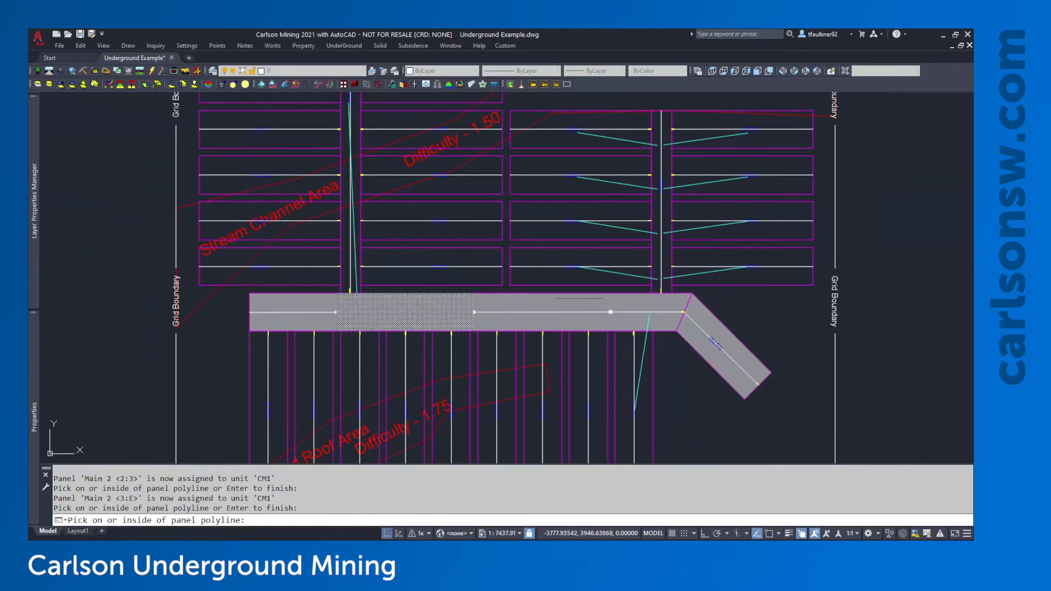
middle_drag(672, 247, 513, 273)
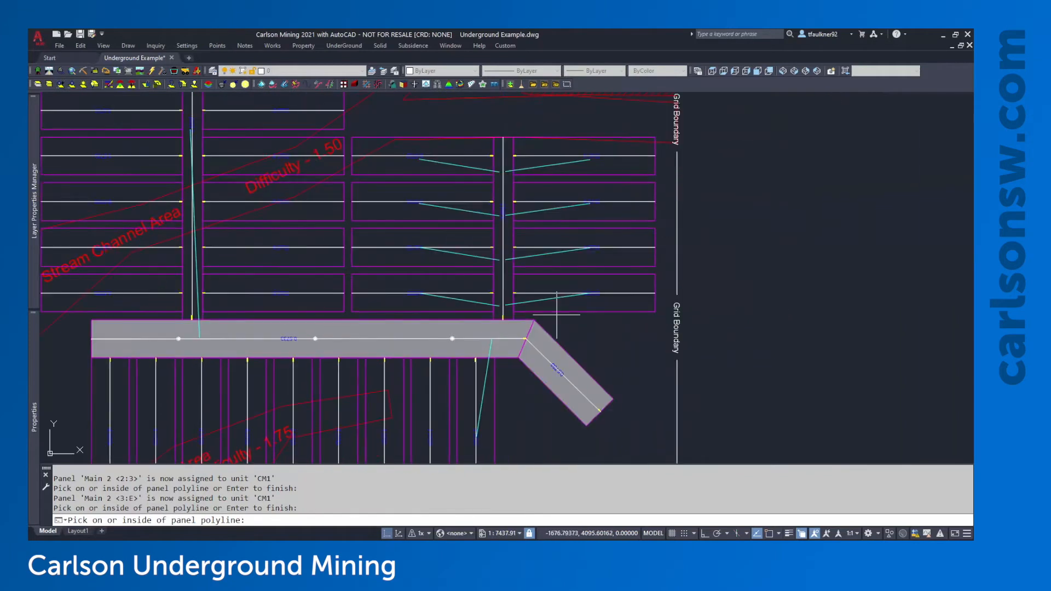
click(510, 269)
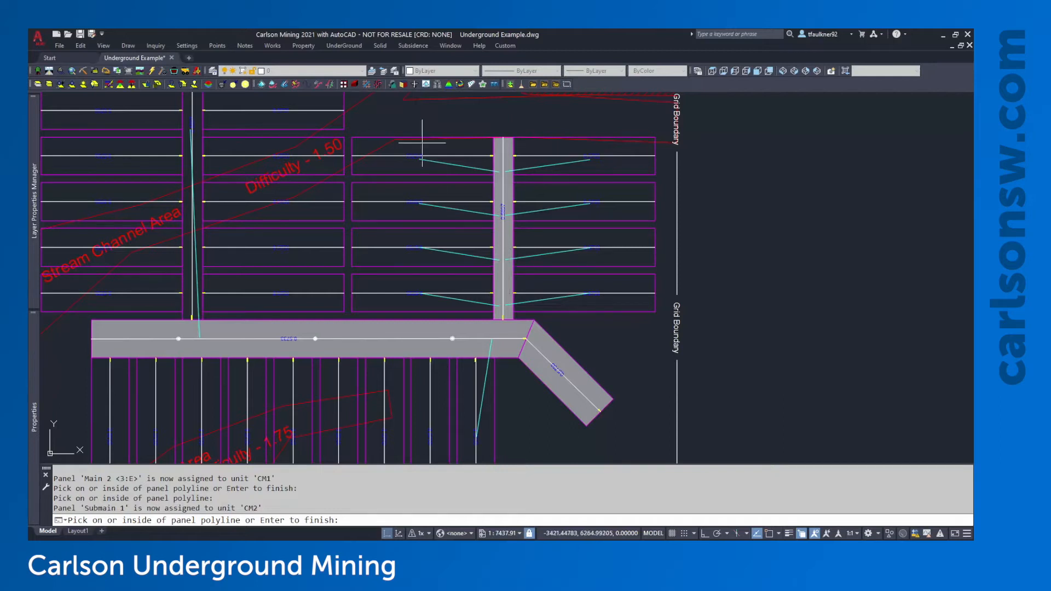
click(441, 144)
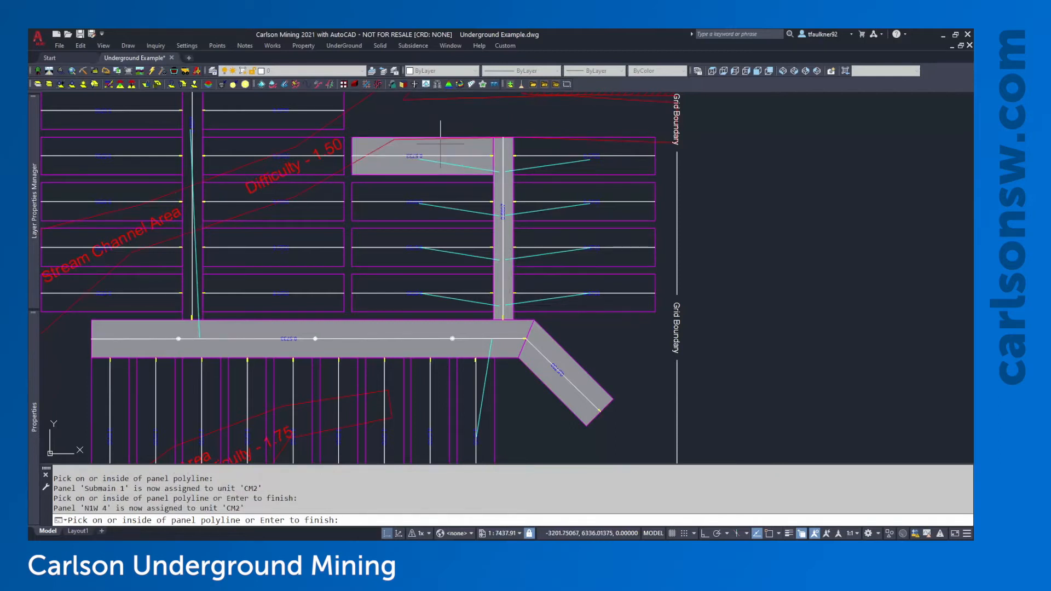
key(Return)
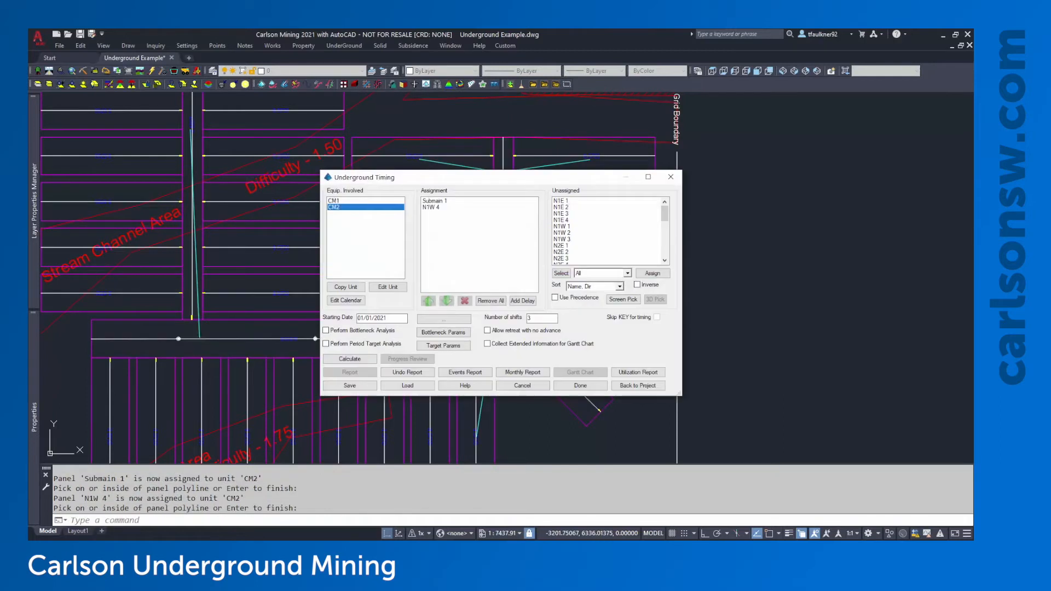
Review CM2's Submain 1 and N1W 4 entries, then calculate the mine timing
click(438, 201)
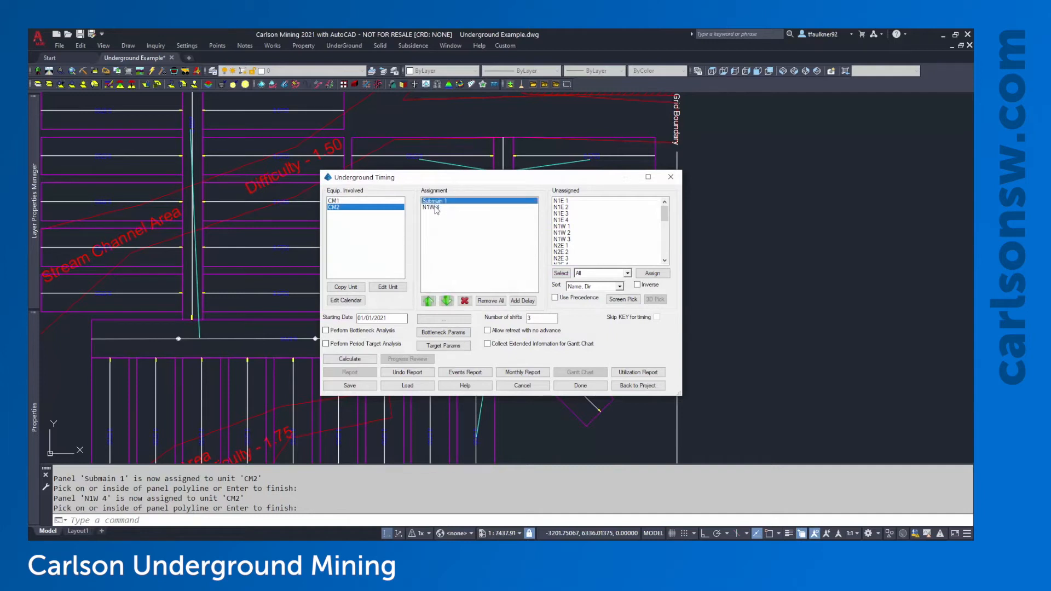
click(438, 208)
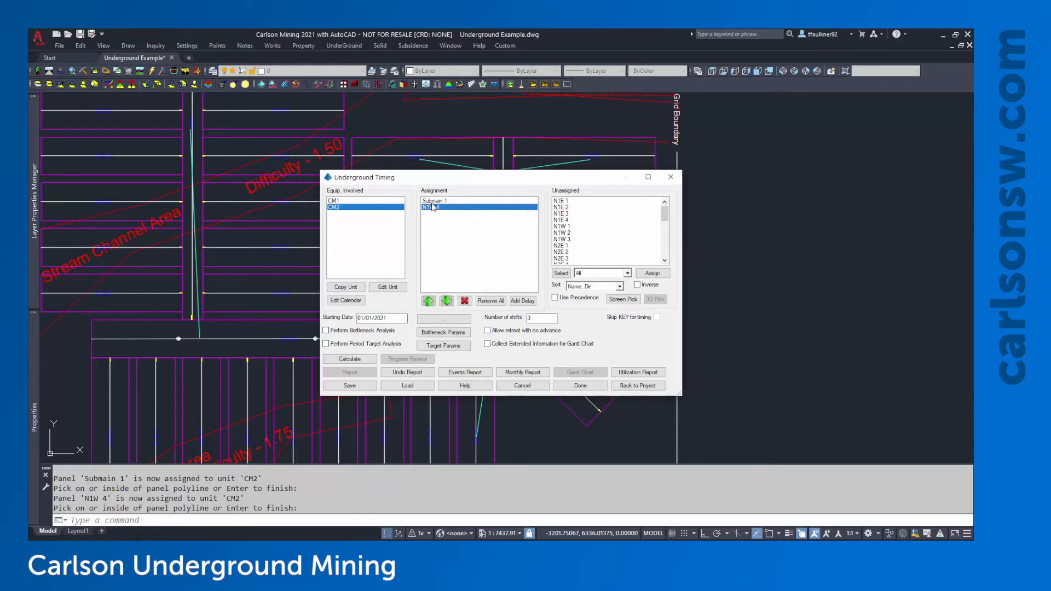
click(358, 360)
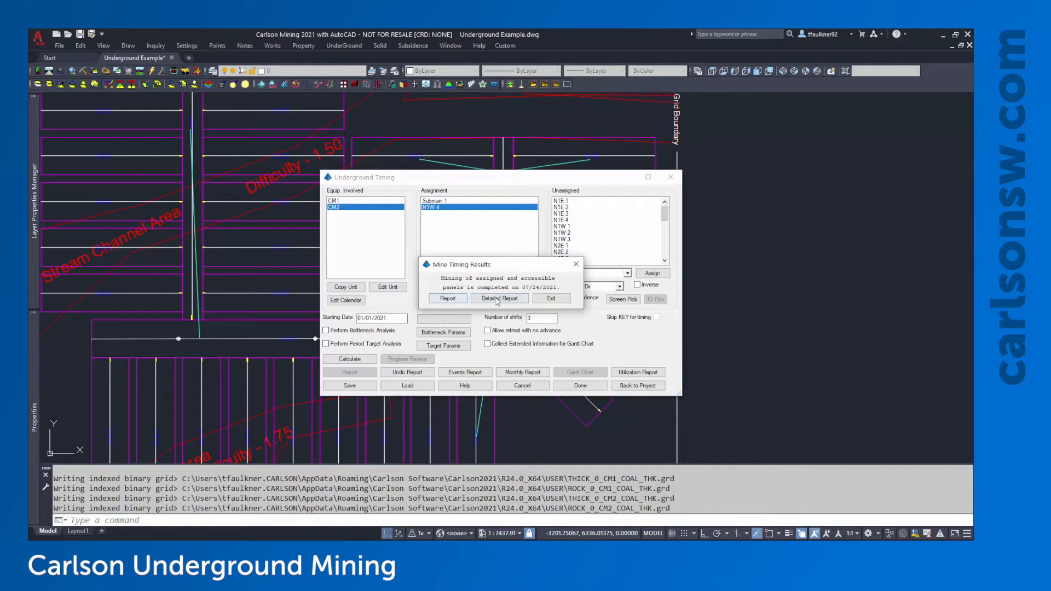
Open the report formatter, check the Unit, Finish date and Sundays Worked fields, and display the progress report
click(464, 300)
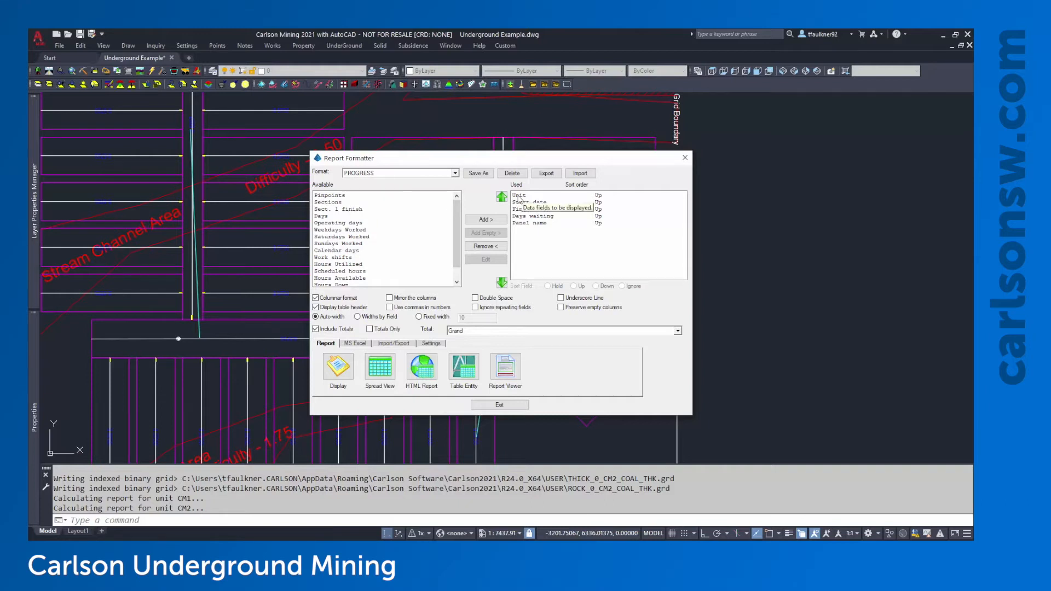
click(544, 196)
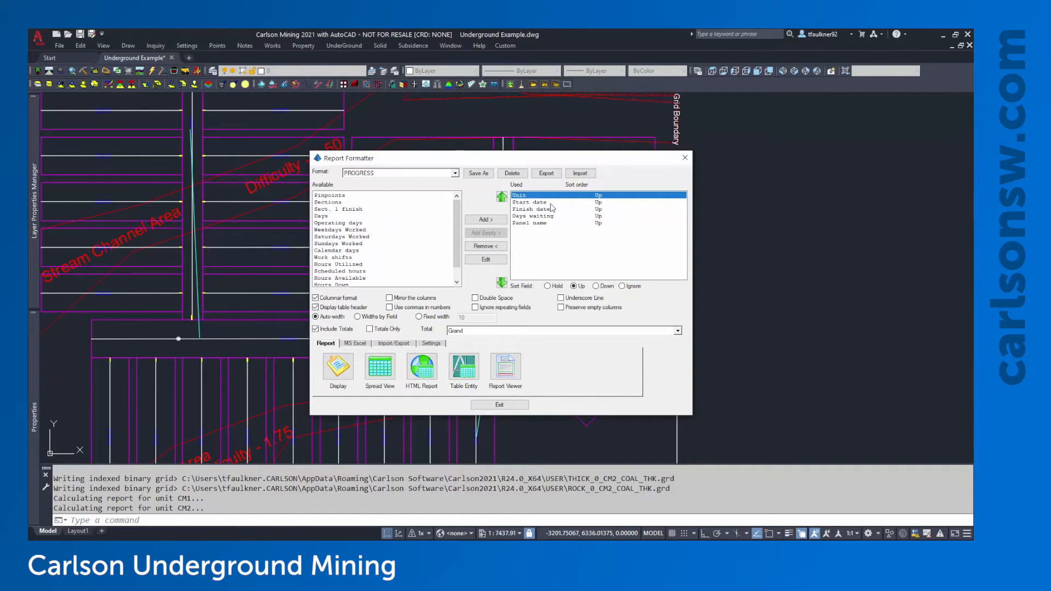
click(551, 208)
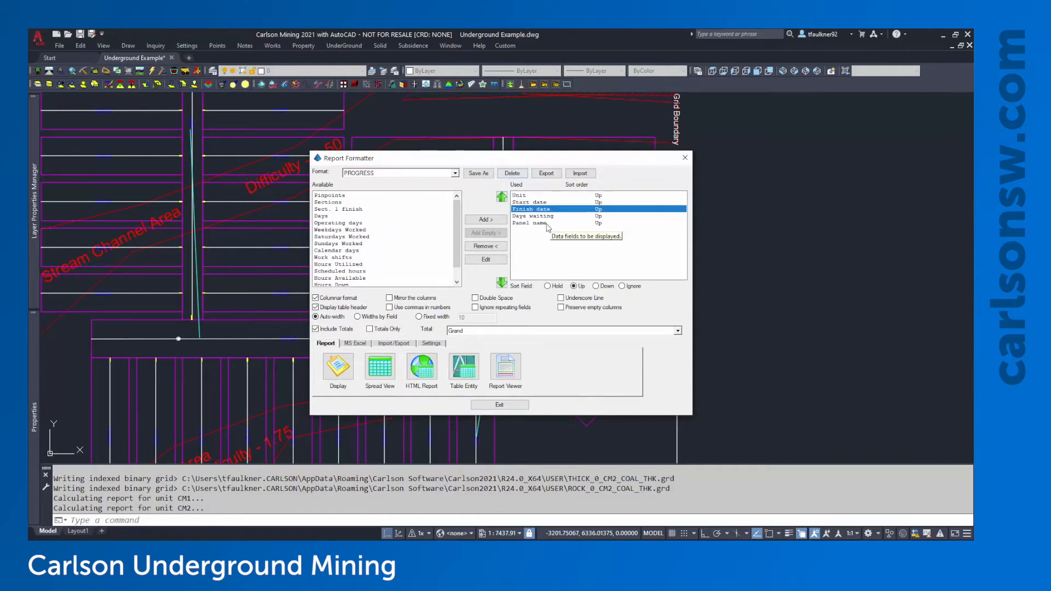
click(405, 243)
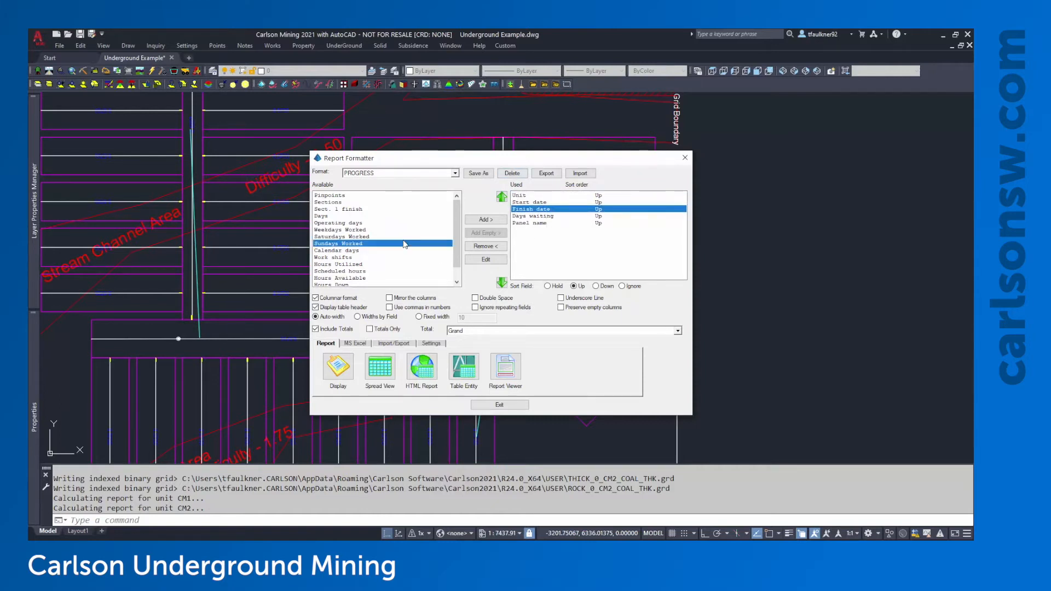
scroll(379, 238, down, 1)
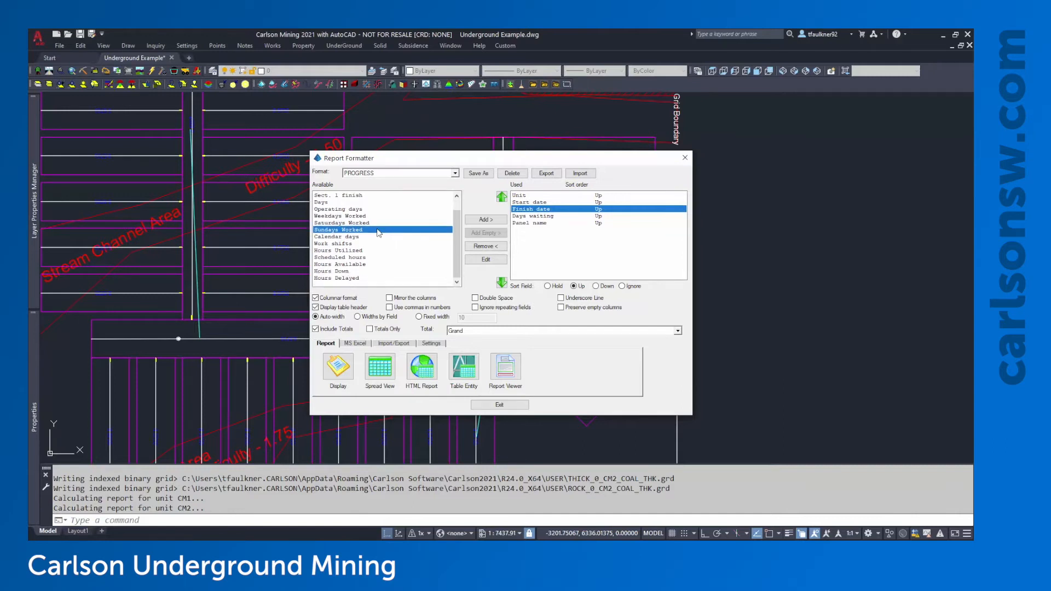
scroll(380, 232, up, 1)
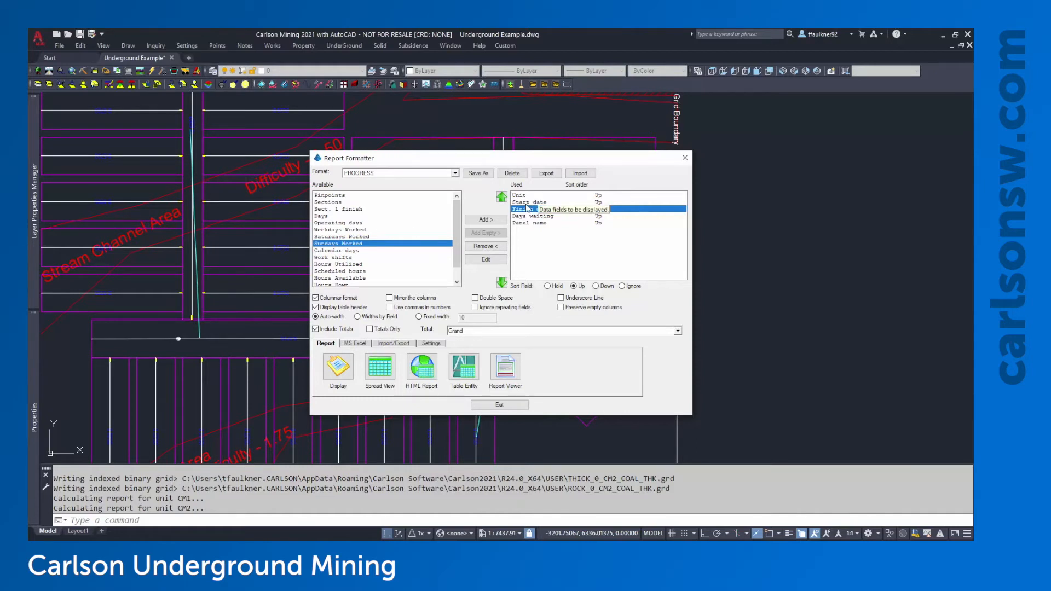
click(349, 373)
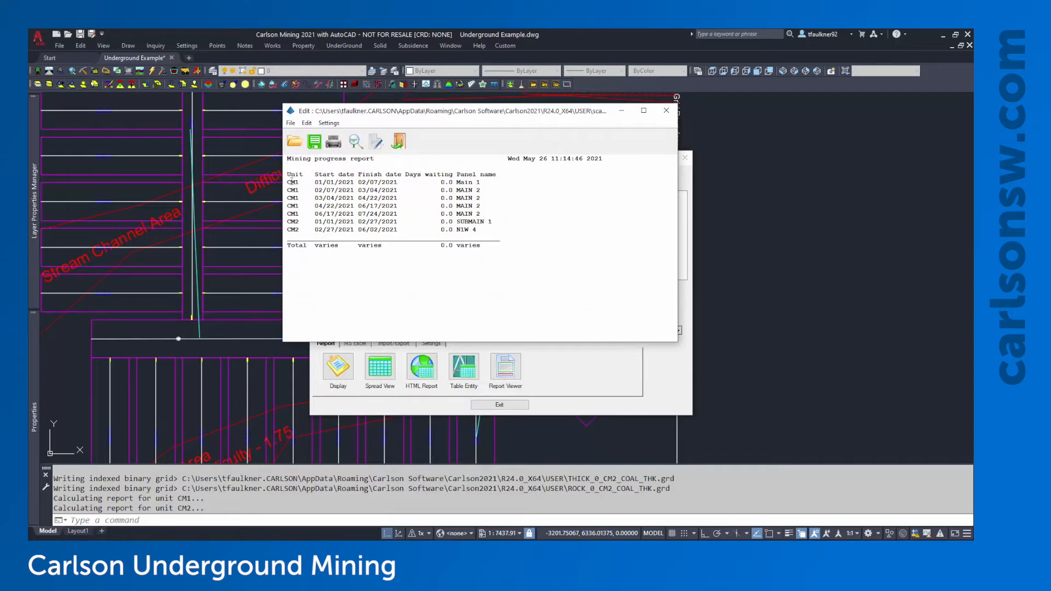
Highlight the first unit's row in the progress report, then close the report and Report Formatter
drag(291, 182, 406, 181)
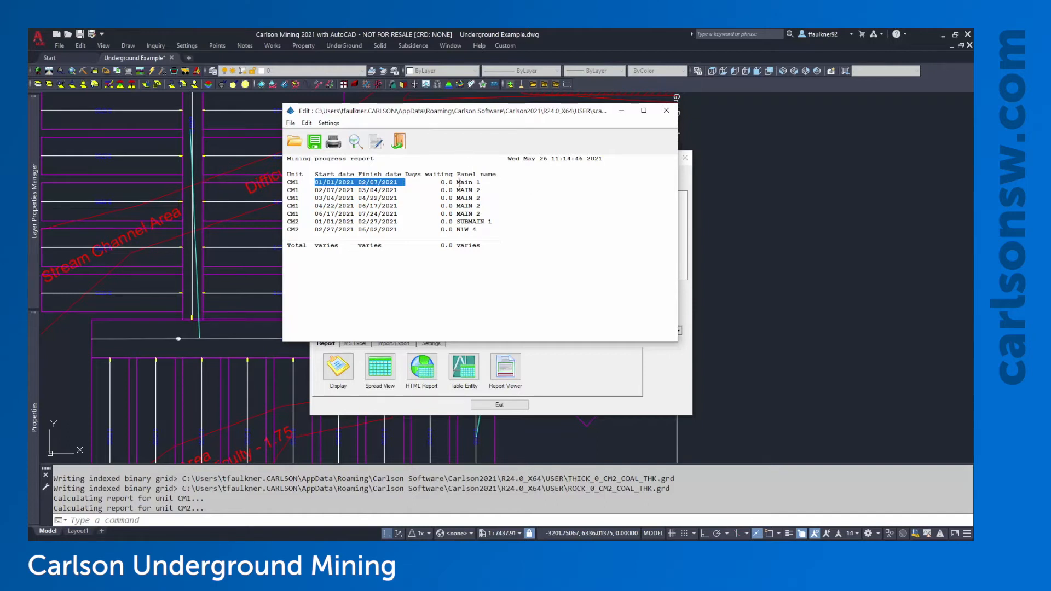
drag(457, 182, 497, 182)
click(496, 182)
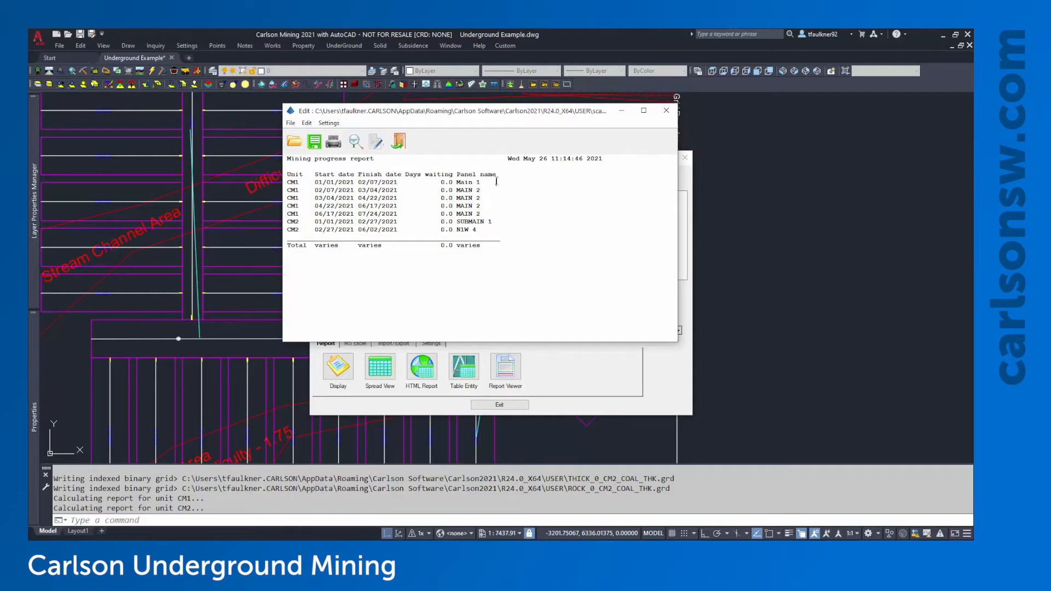
click(666, 111)
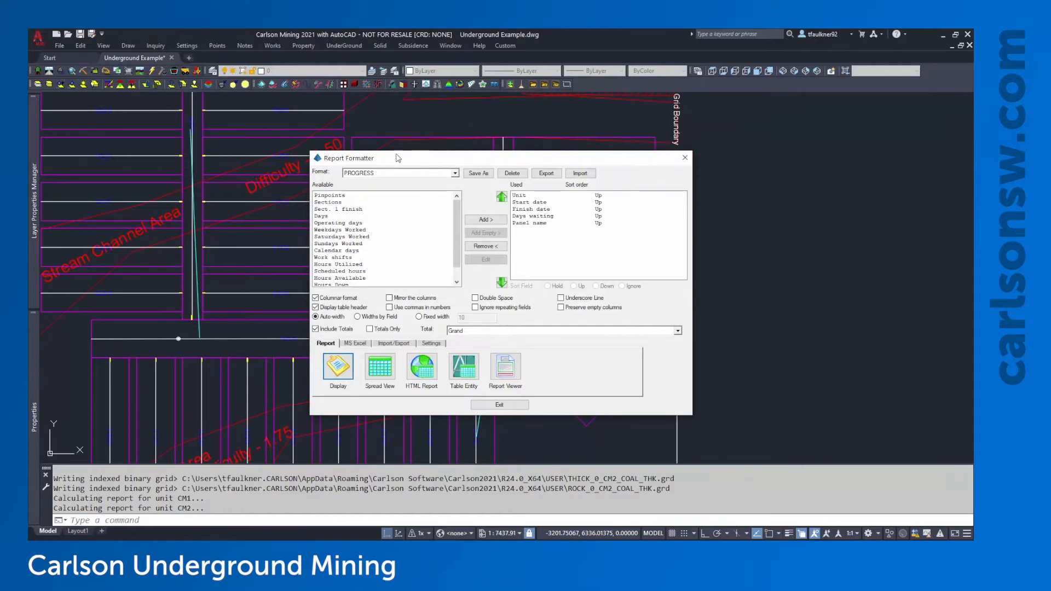
click(685, 157)
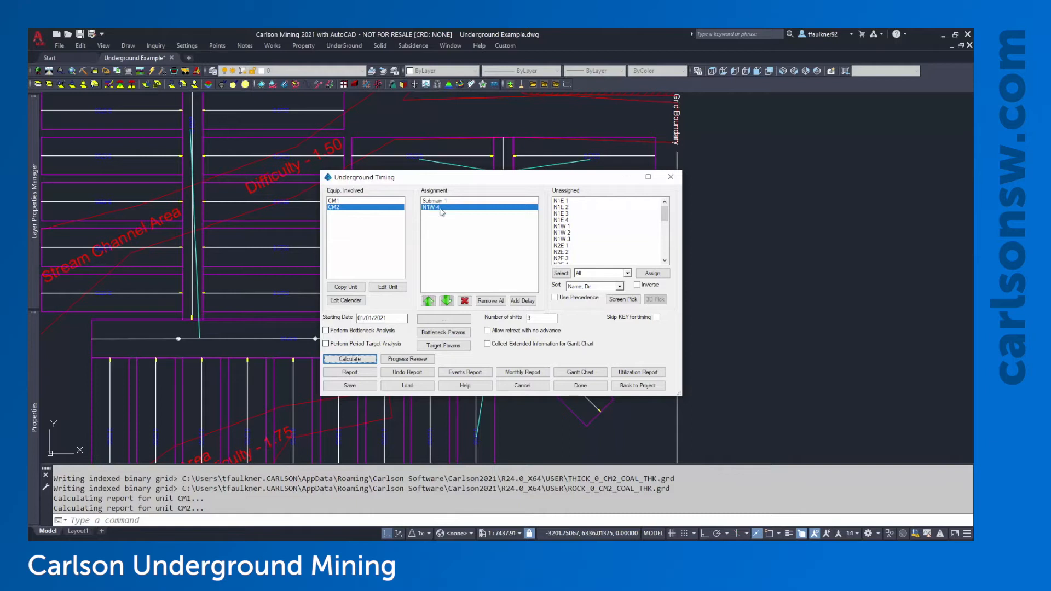
Screen-pick panel N1E 4 in the drawing to add it to CM2
click(612, 303)
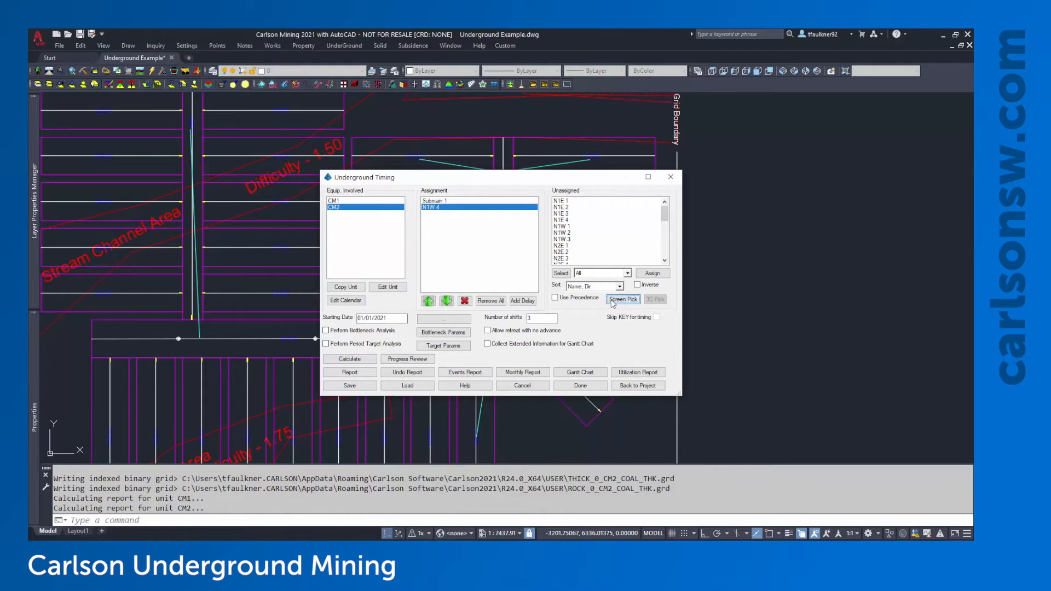
click(561, 153)
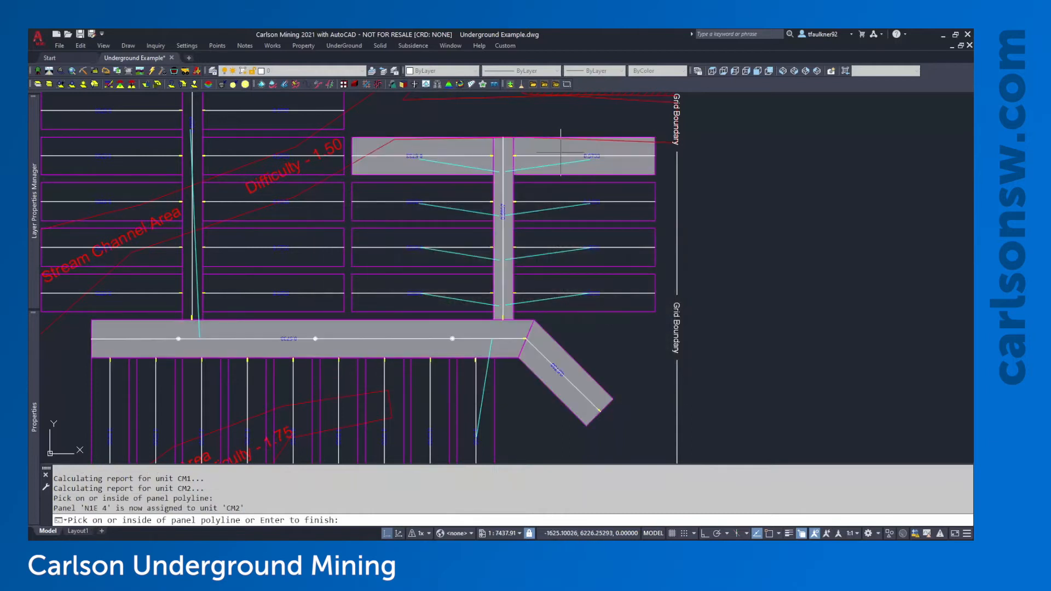
key(Return)
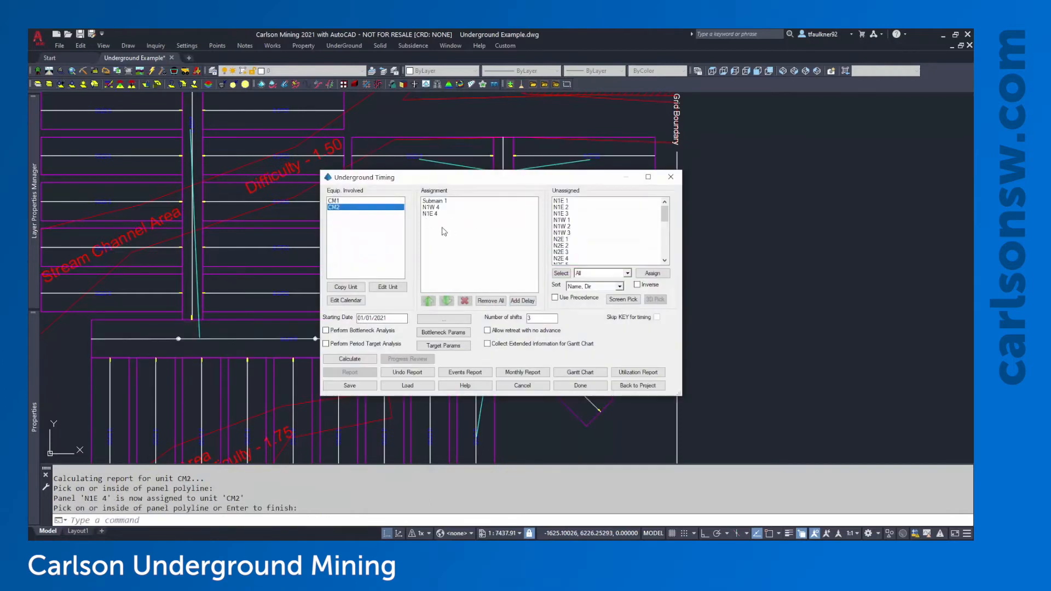
Recalculate the timing with N1E 4 included and open the Detailed Report options
click(345, 360)
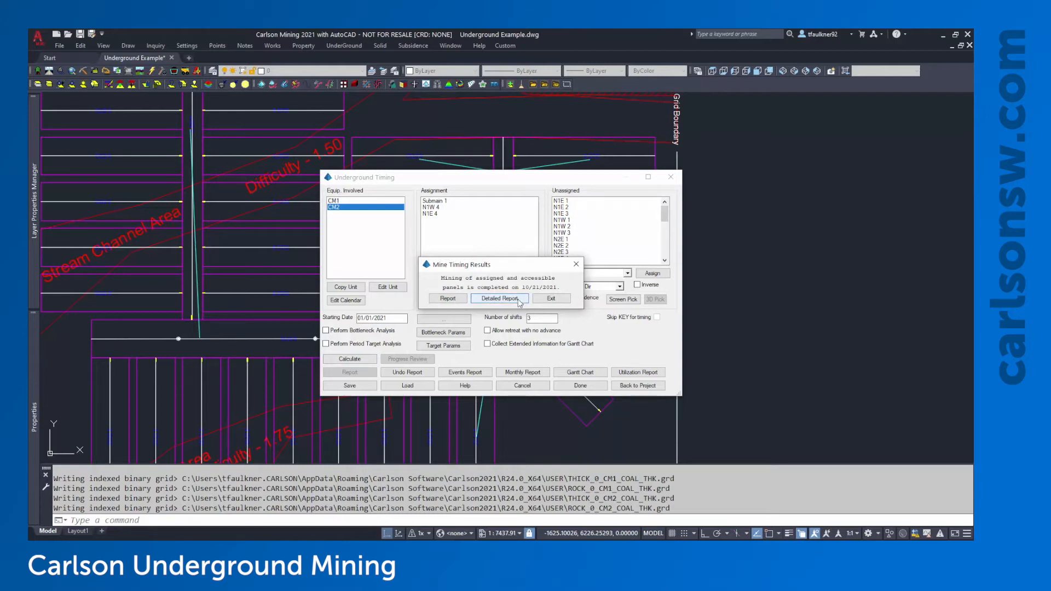
click(500, 298)
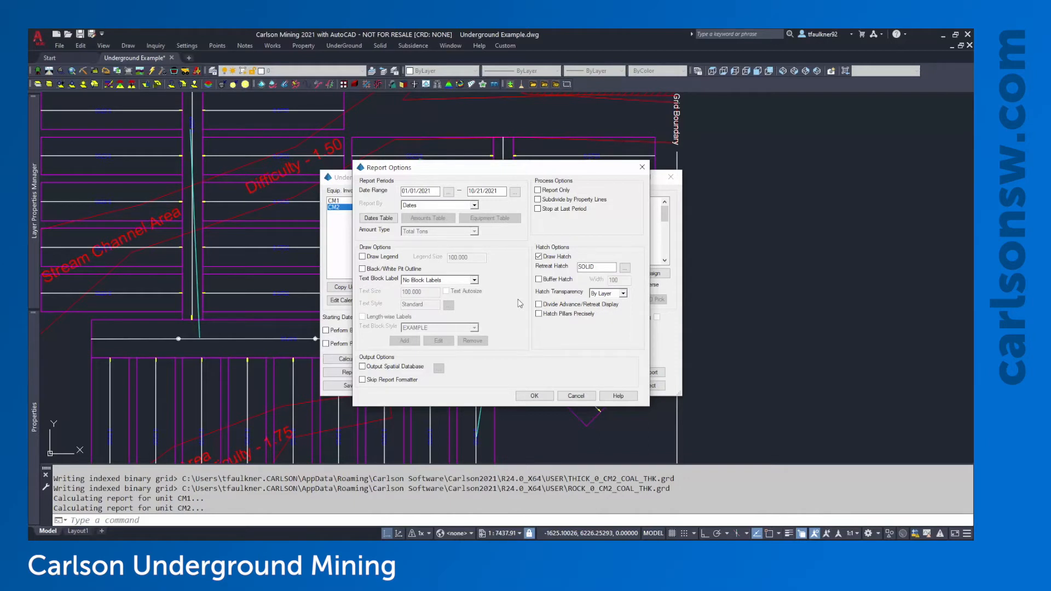
Check Report Only and review the 01/01/2021 to 10/21/2021 date range fields
click(562, 192)
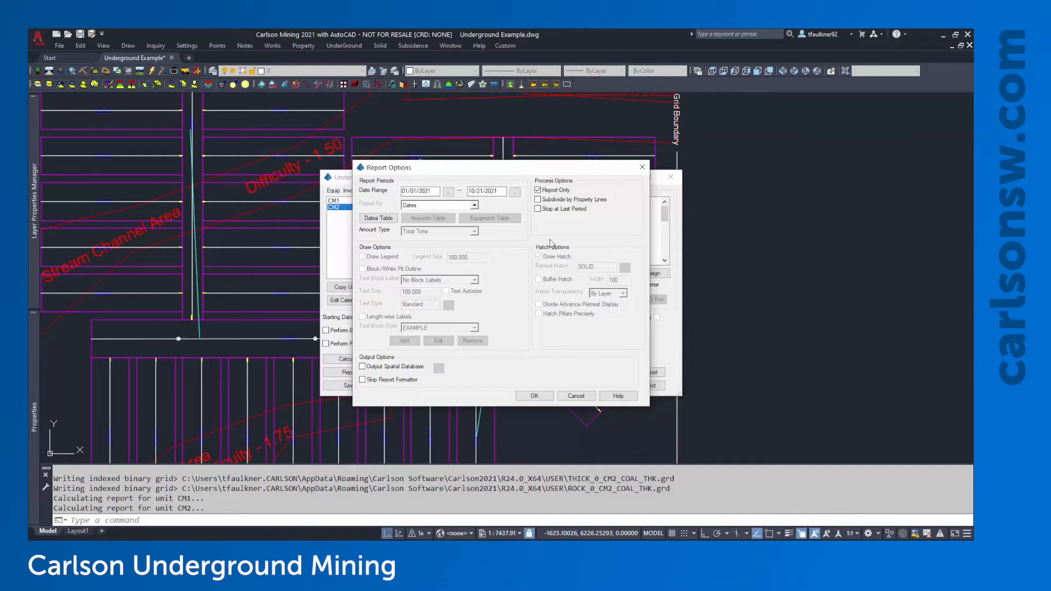
click(404, 191)
click(504, 190)
click(477, 192)
click(515, 192)
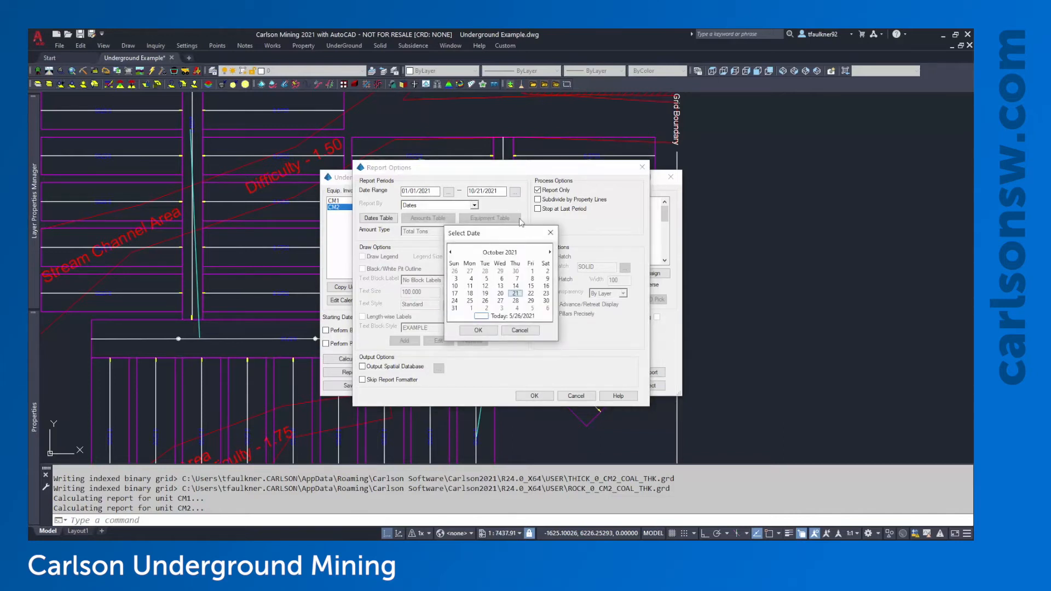
click(518, 332)
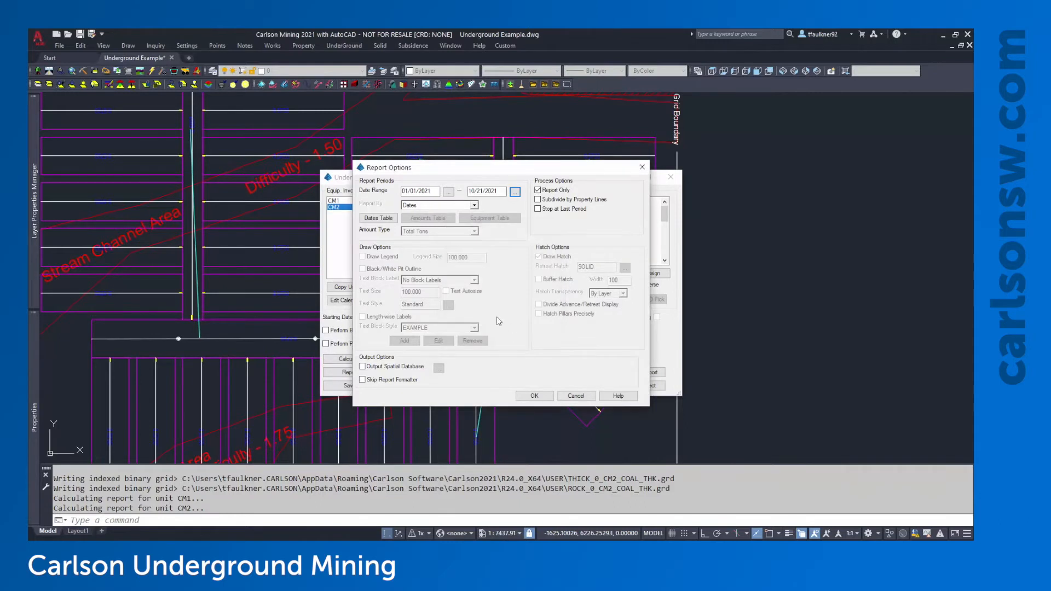
click(474, 206)
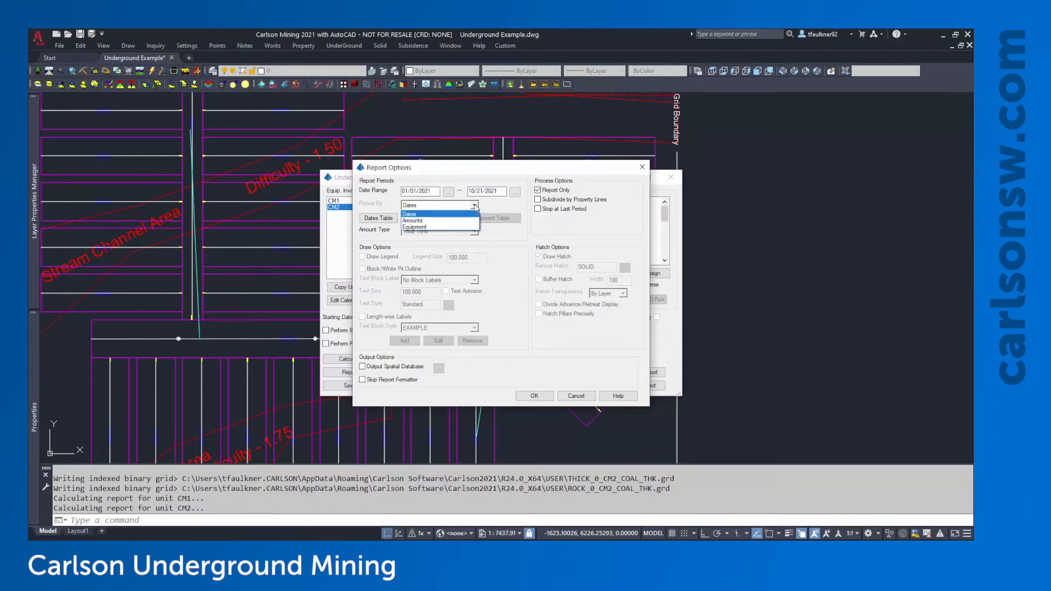
click(406, 214)
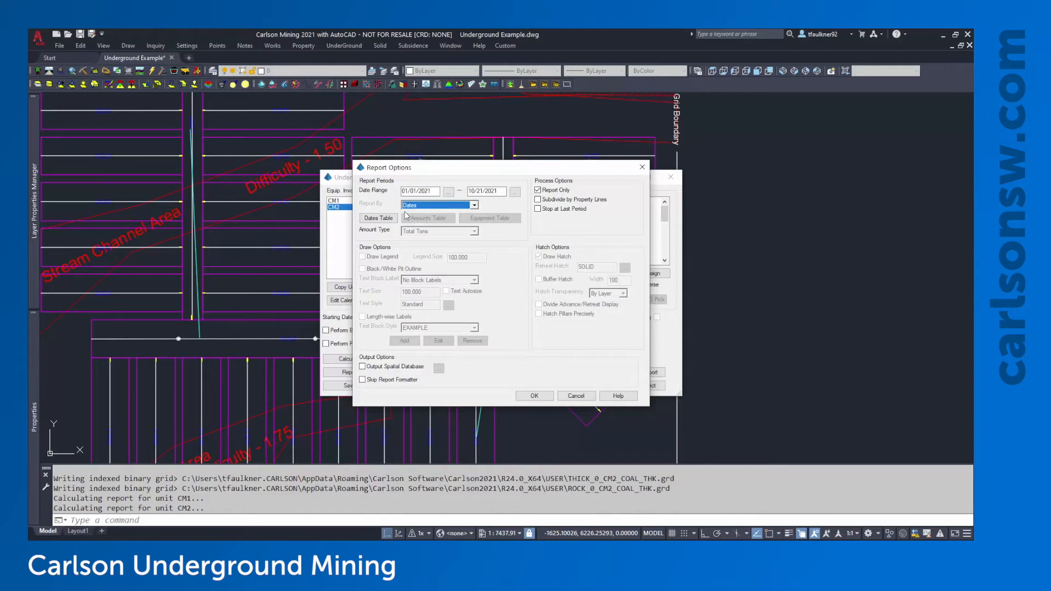
click(416, 205)
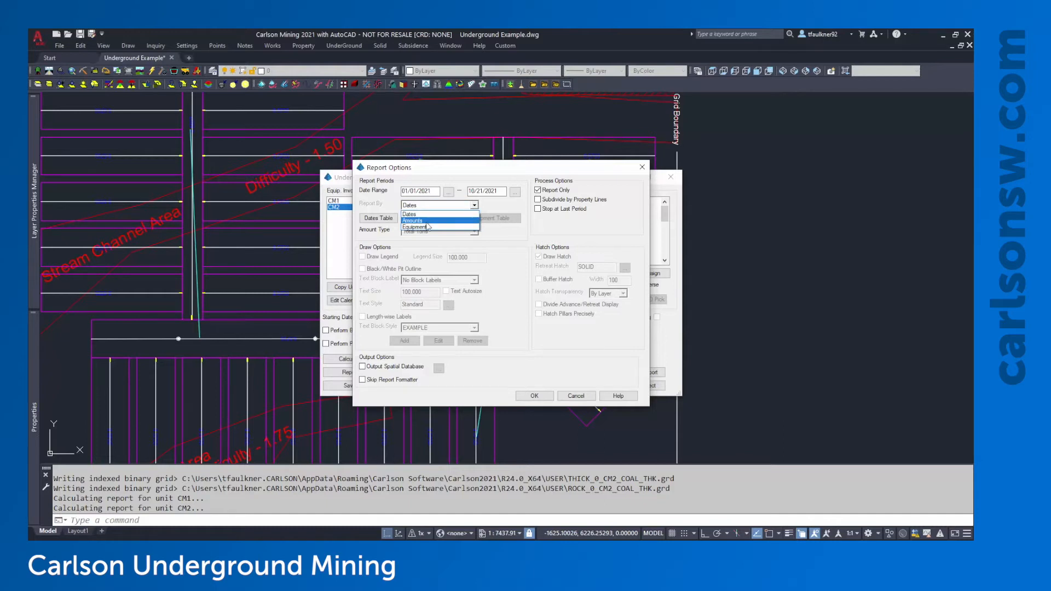
click(428, 217)
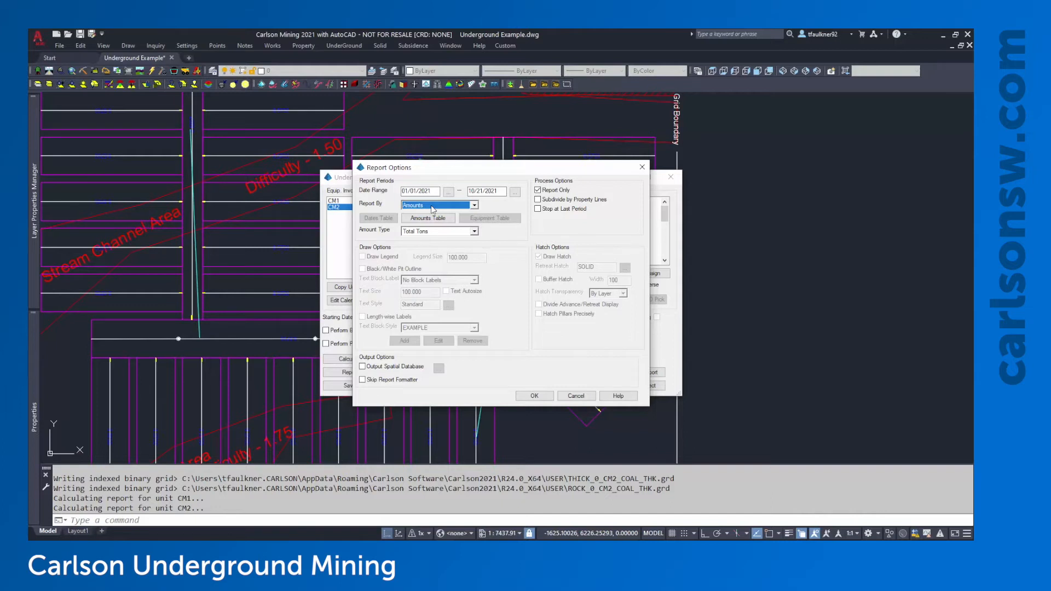
click(432, 210)
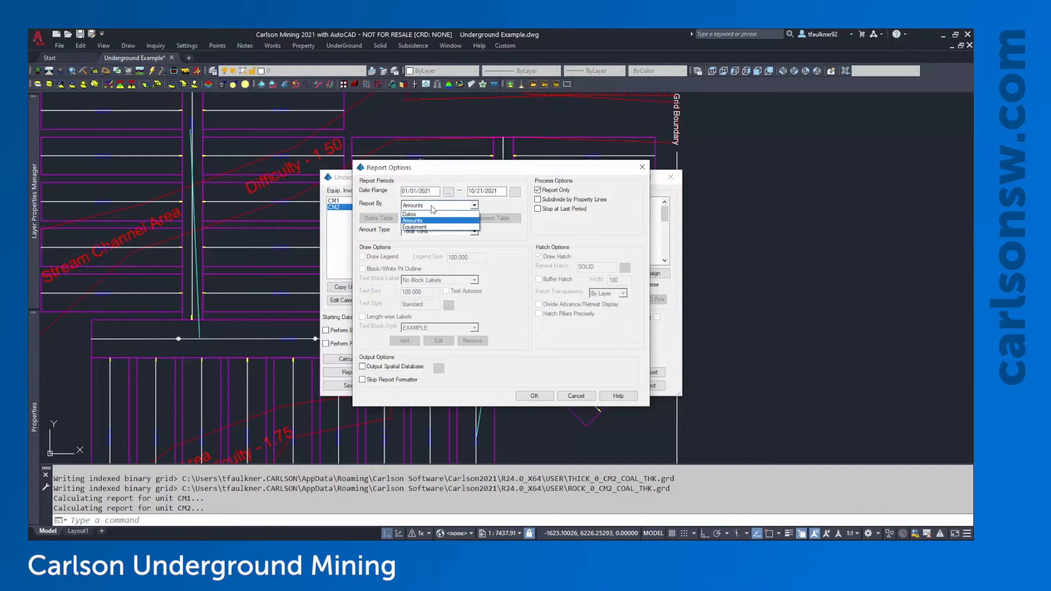
click(421, 229)
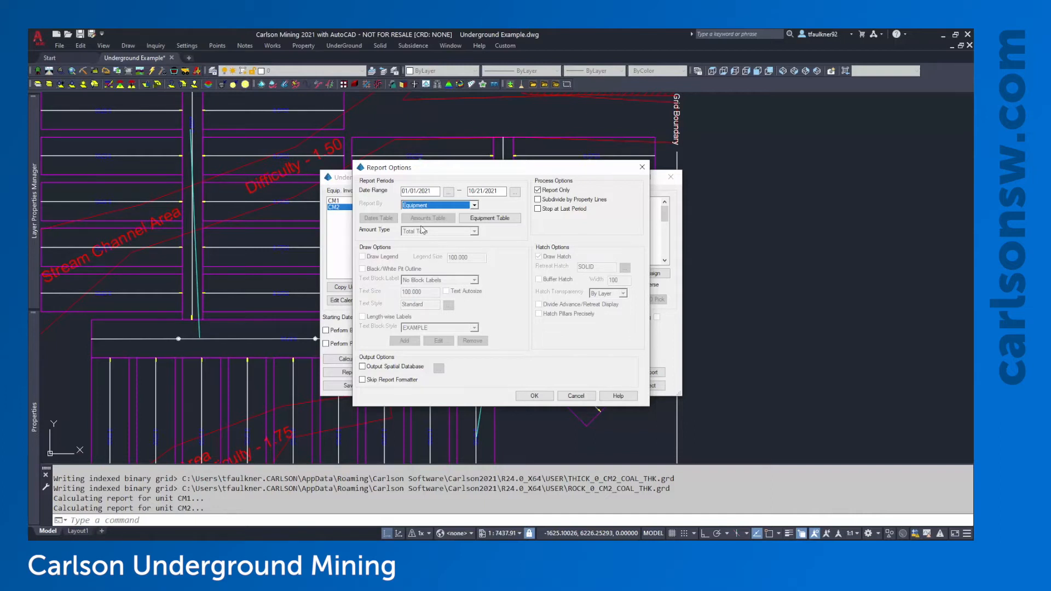
click(438, 205)
click(412, 218)
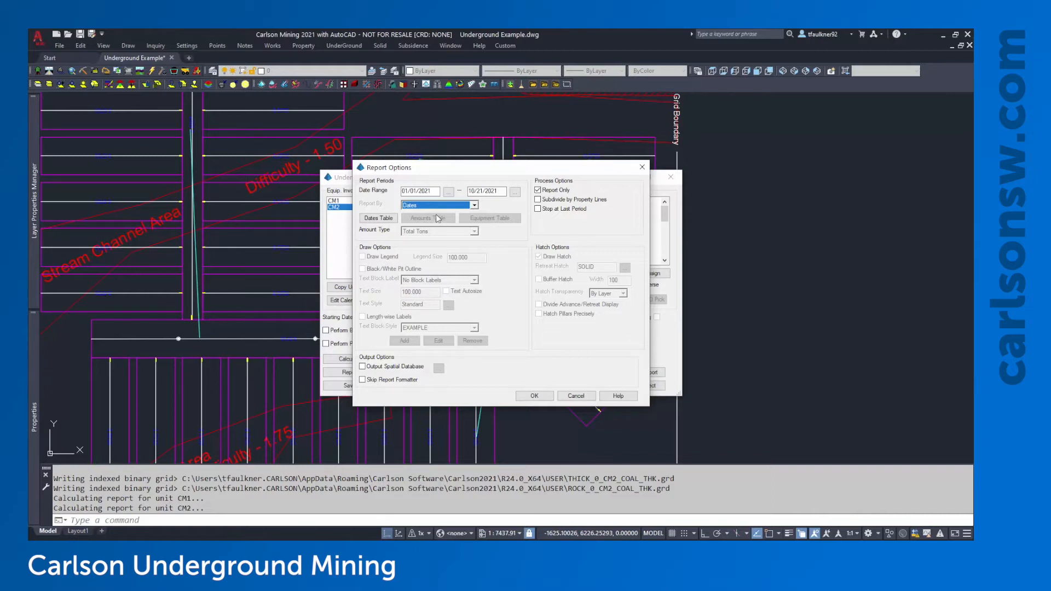
Open Define Levels, clear every existing date level, and launch Auto Set
click(380, 219)
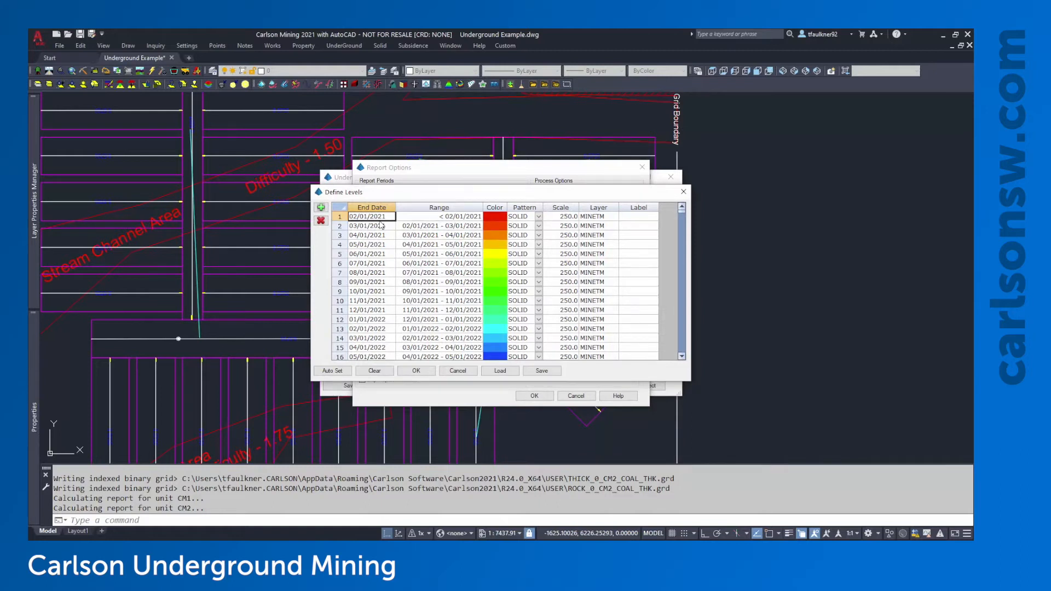
click(375, 372)
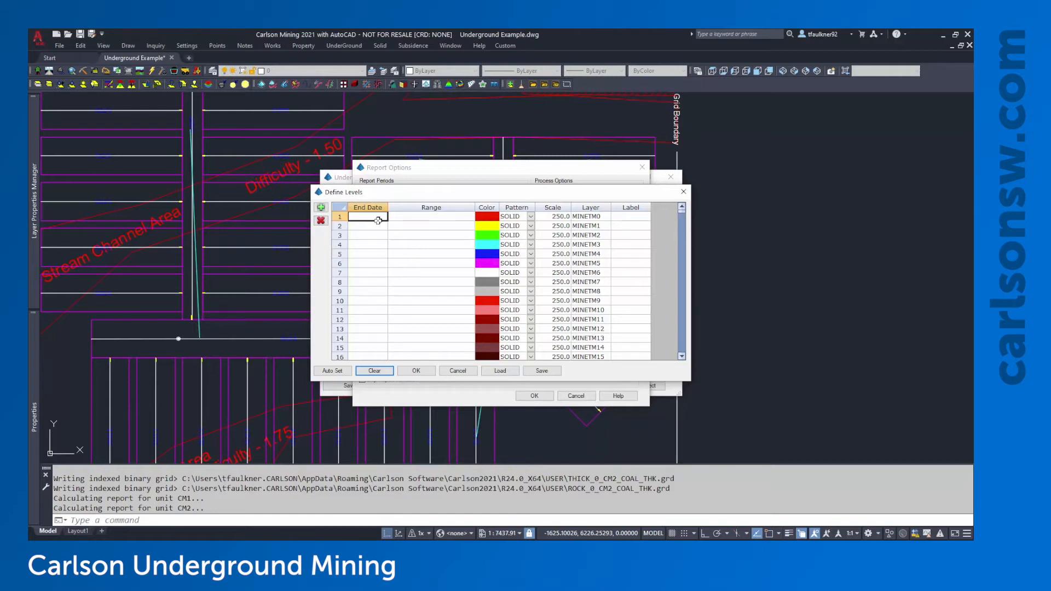
click(348, 372)
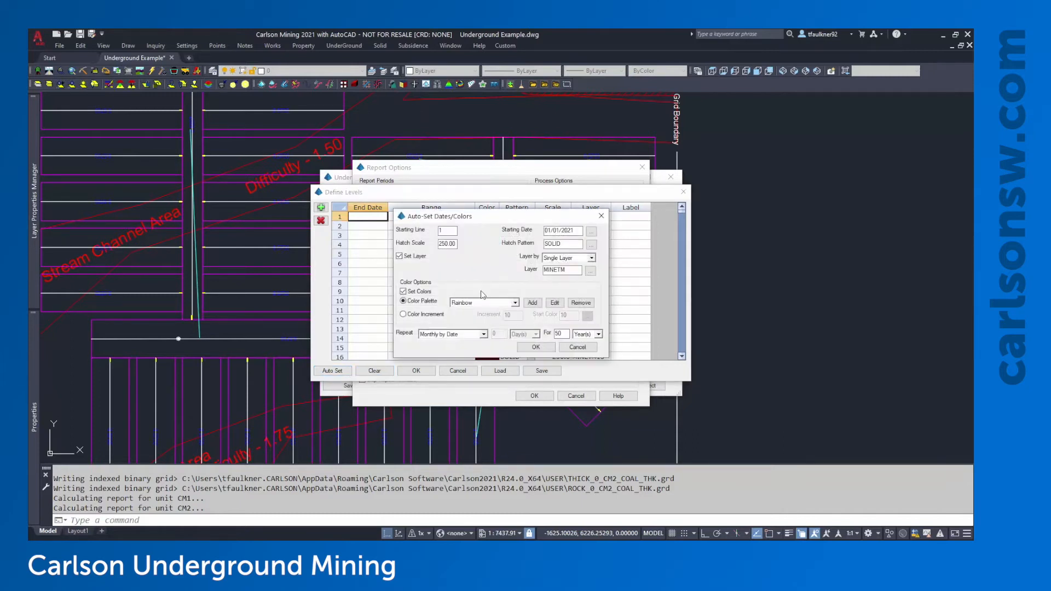
Review the starting line, starting date and hatch scale values, then open the hatch pattern chooser
double_click(448, 231)
drag(431, 219, 435, 239)
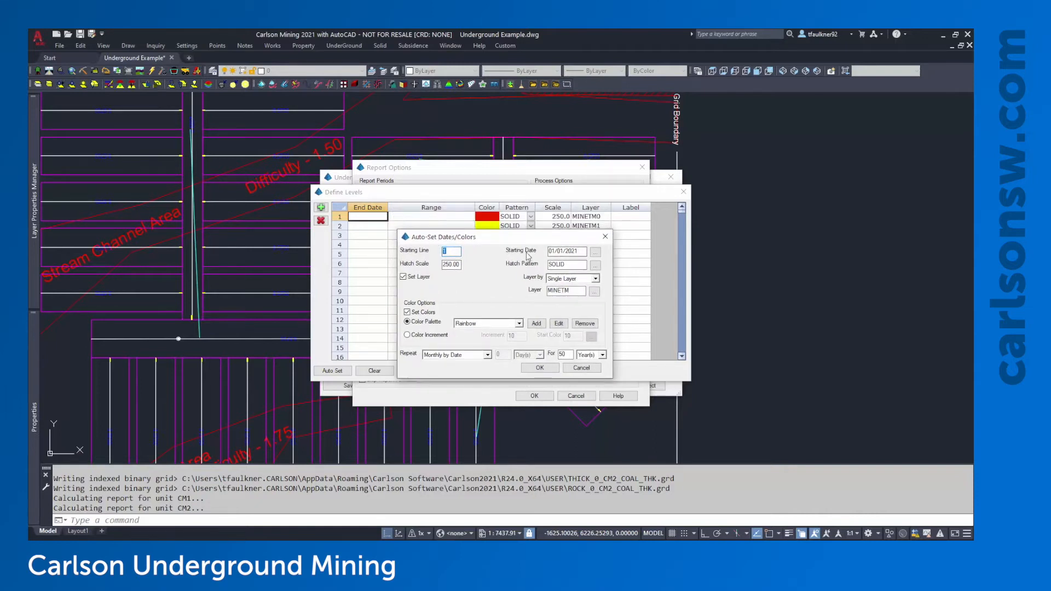
double_click(575, 251)
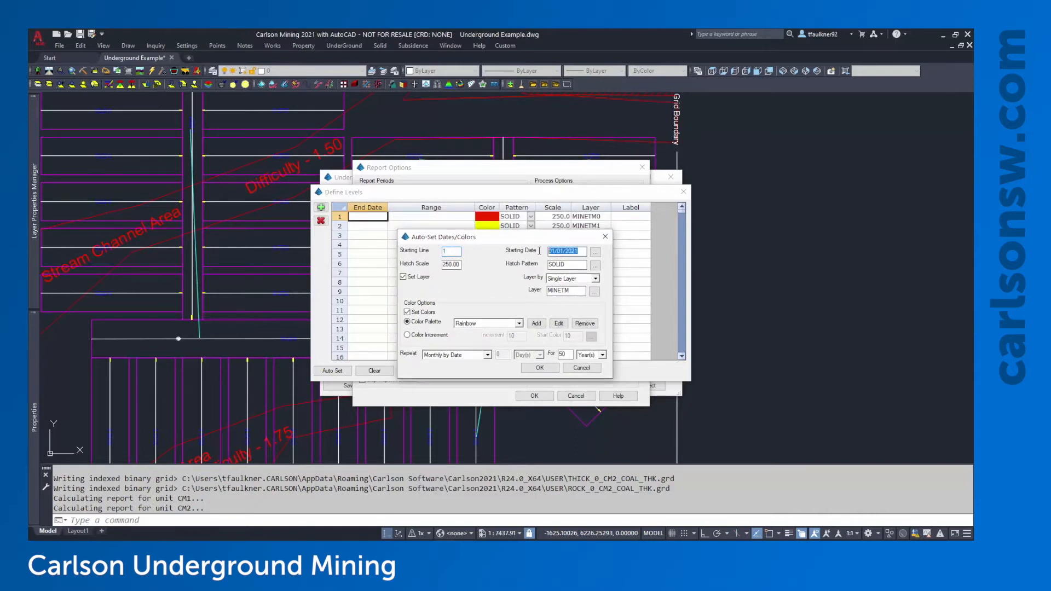
click(580, 252)
click(459, 268)
click(569, 266)
click(595, 266)
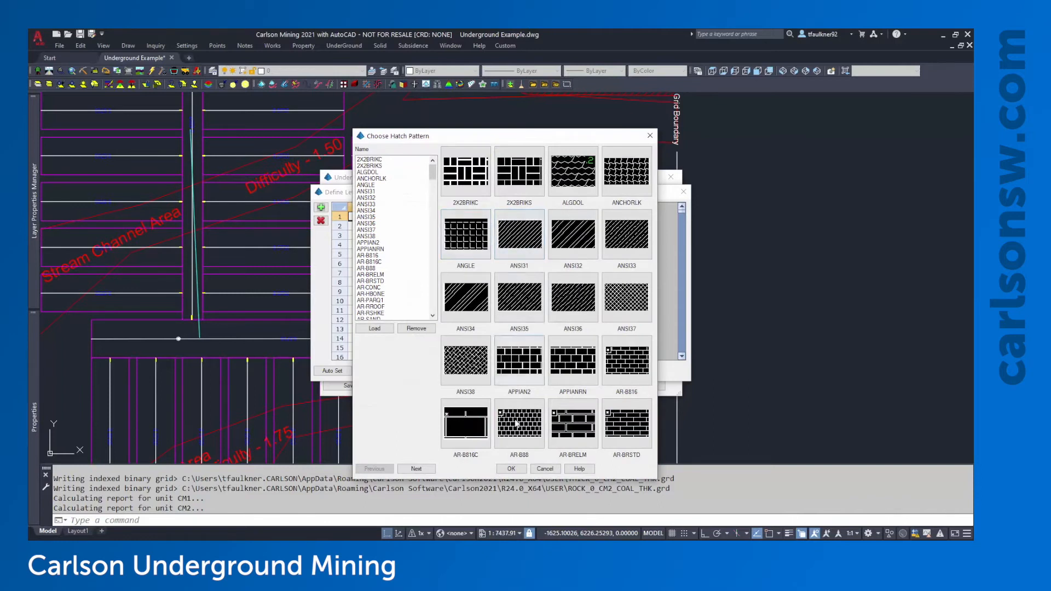
Restore SOLID as the hatch pattern after it briefly became 2X2BRIKC, then select the hatch scale
click(512, 470)
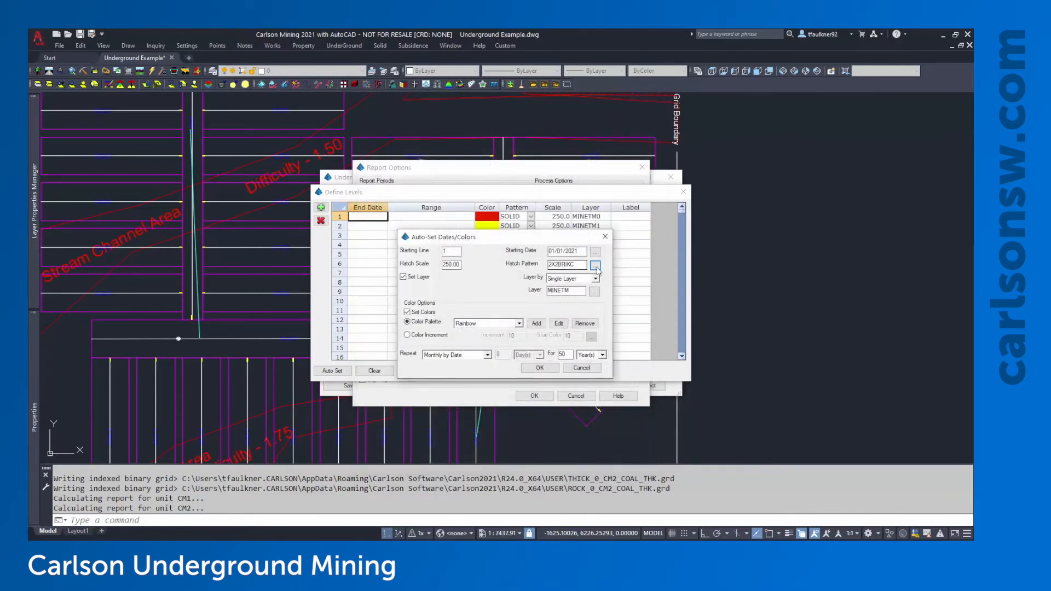
click(595, 266)
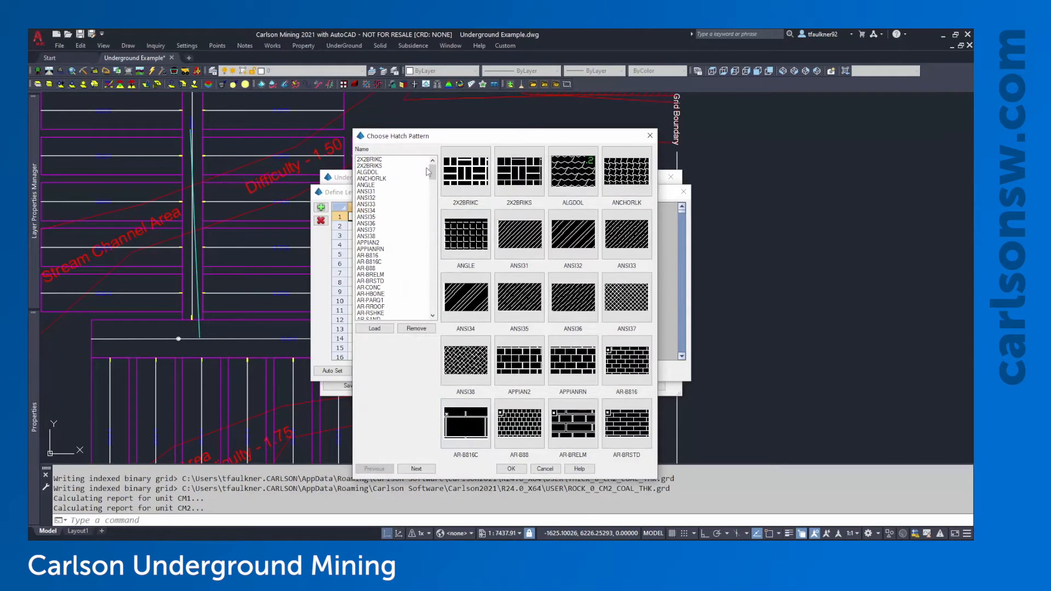
drag(429, 172, 433, 290)
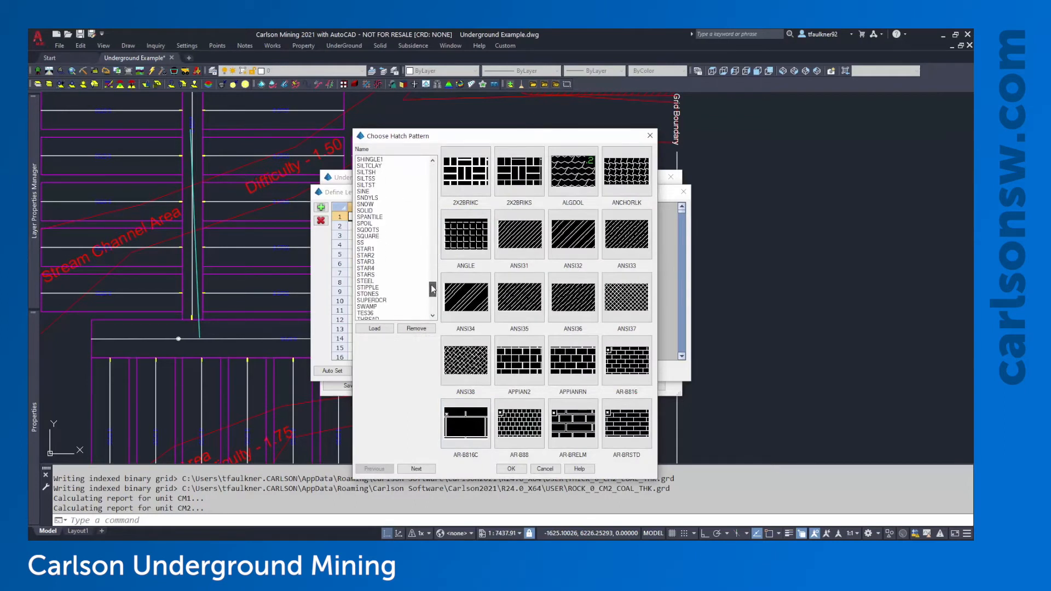
click(366, 224)
click(366, 211)
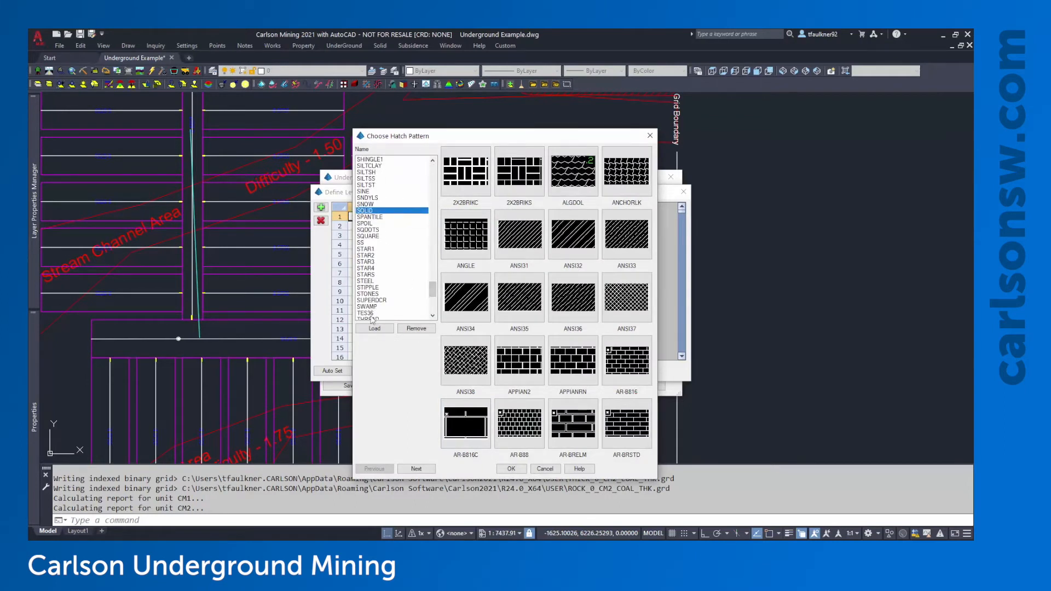
click(509, 470)
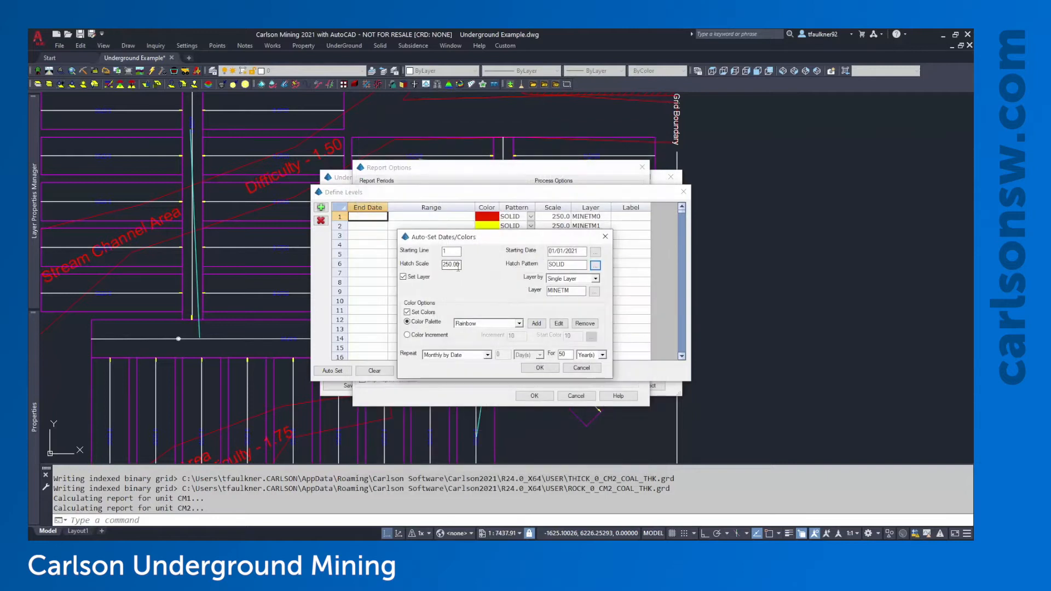
drag(457, 268, 442, 264)
click(459, 263)
drag(529, 238, 515, 243)
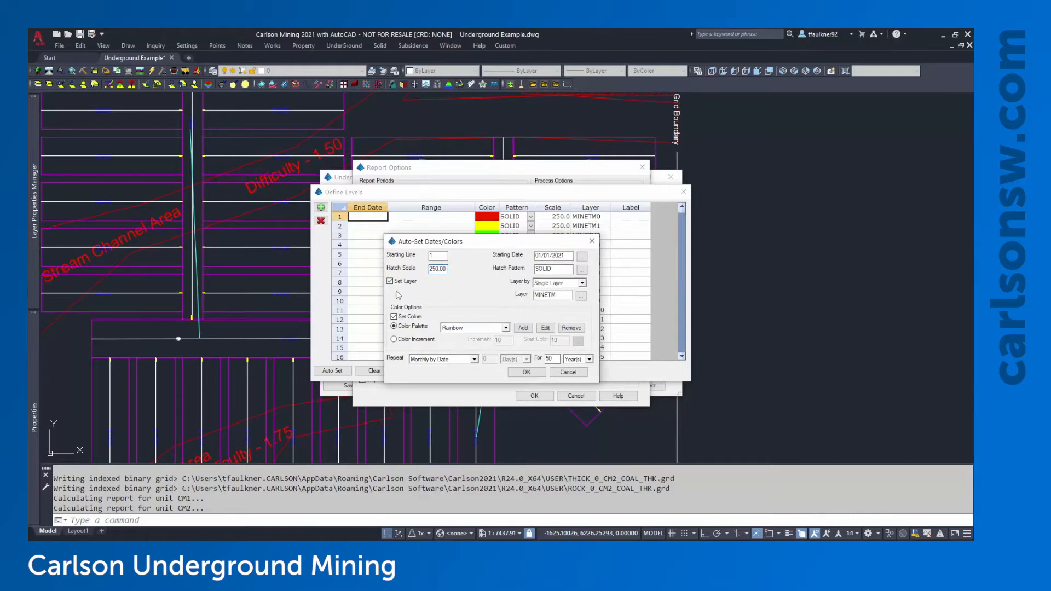
click(583, 283)
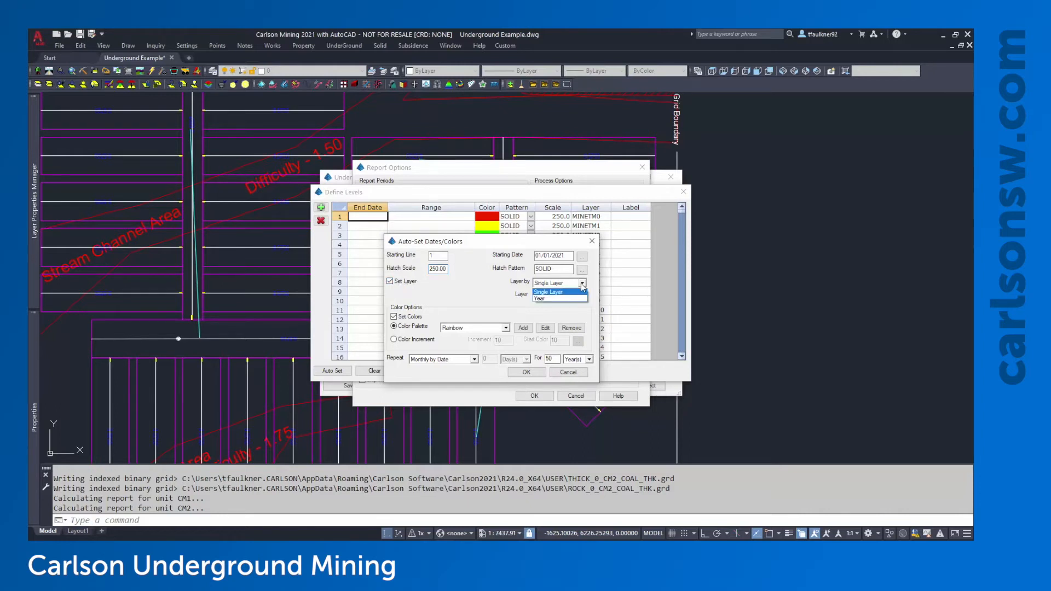
click(583, 284)
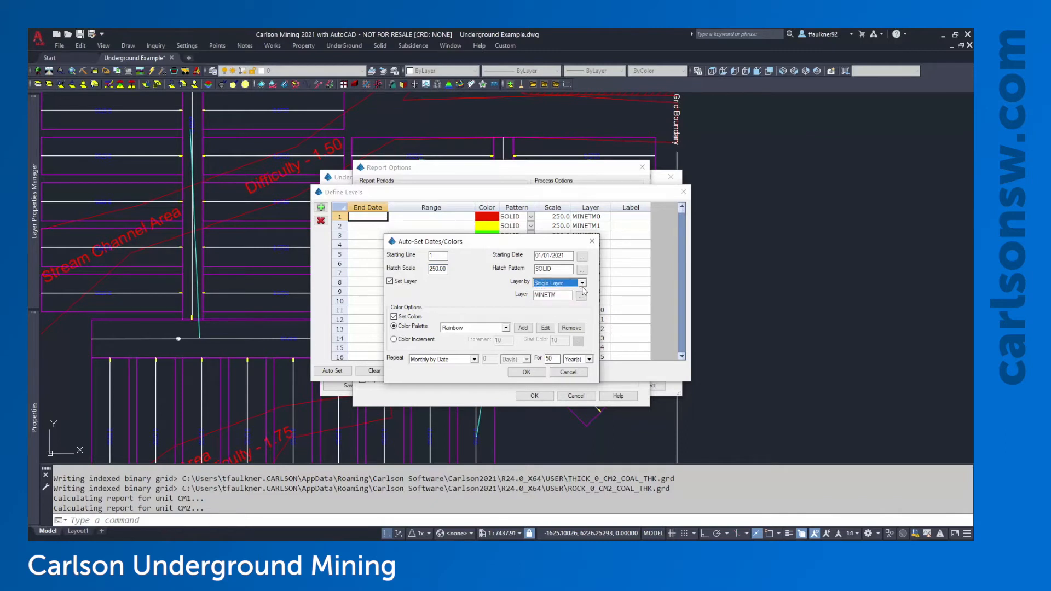
double_click(568, 298)
click(568, 298)
click(583, 284)
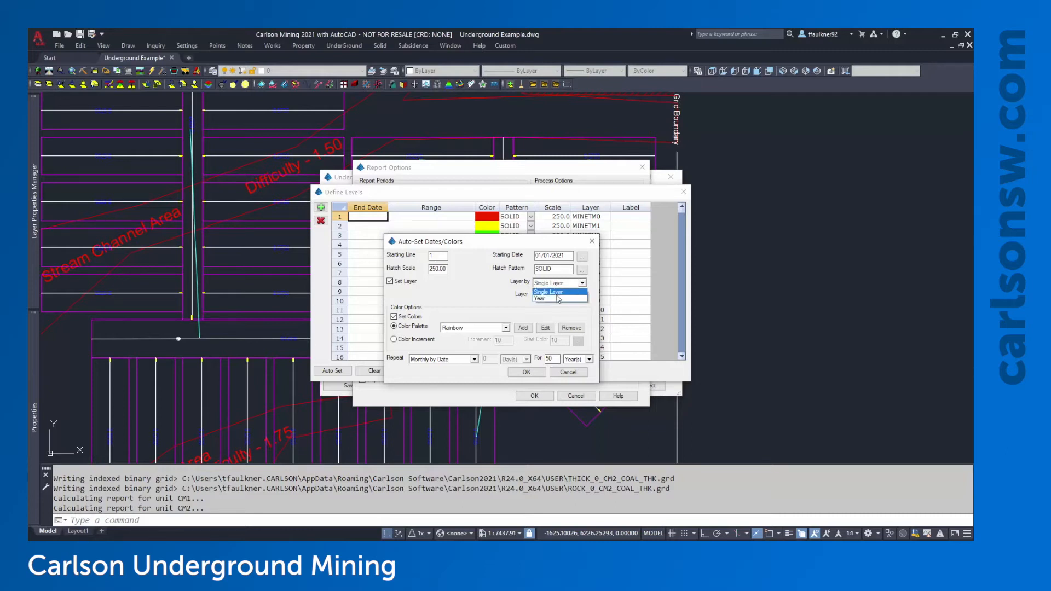
click(559, 289)
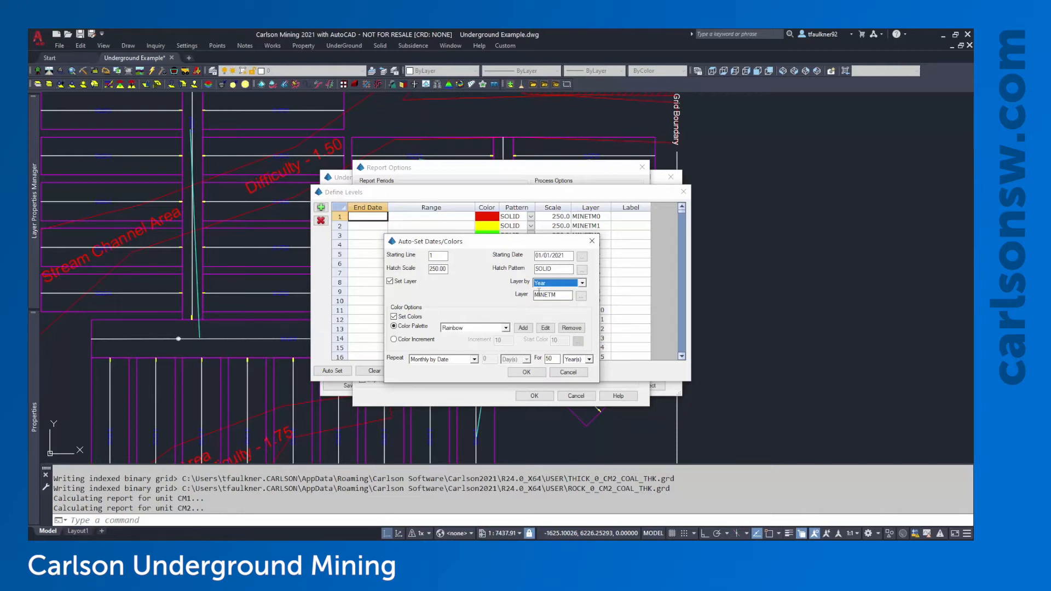
click(555, 283)
click(554, 290)
click(554, 295)
click(410, 319)
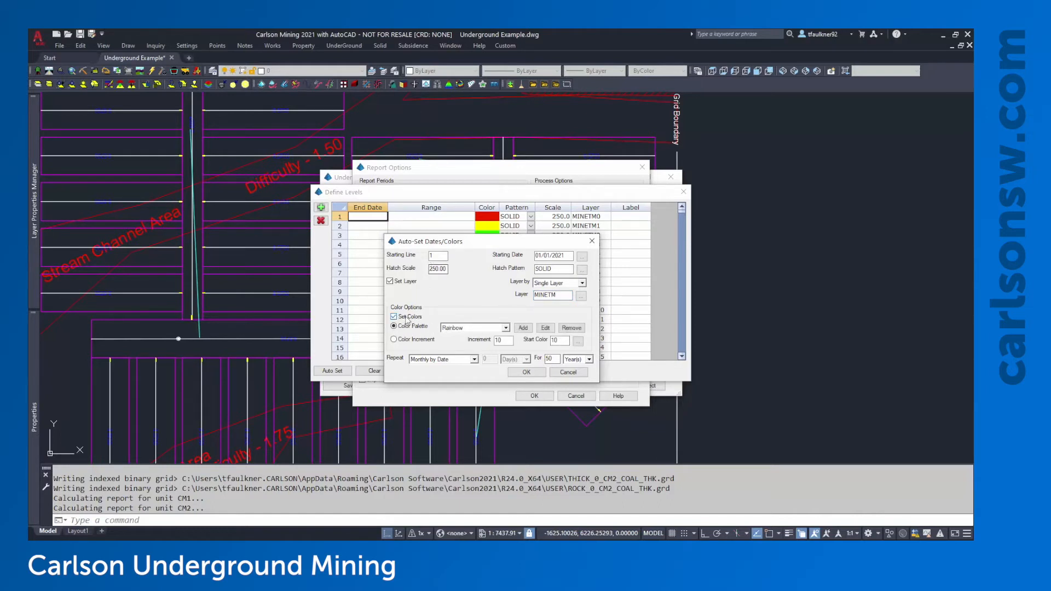
click(408, 318)
drag(451, 247, 438, 355)
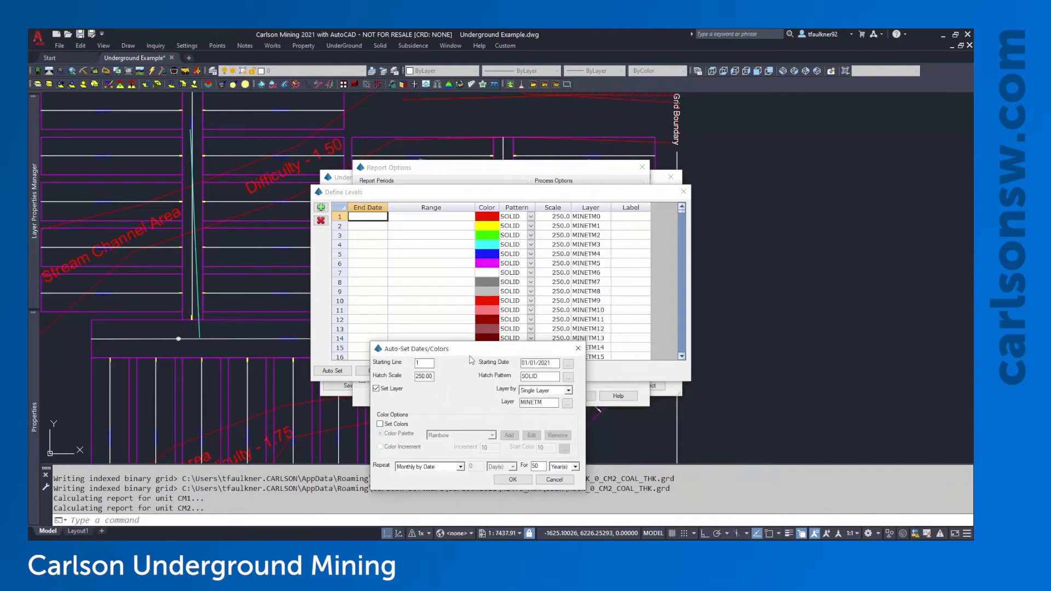
drag(468, 352, 452, 235)
click(374, 309)
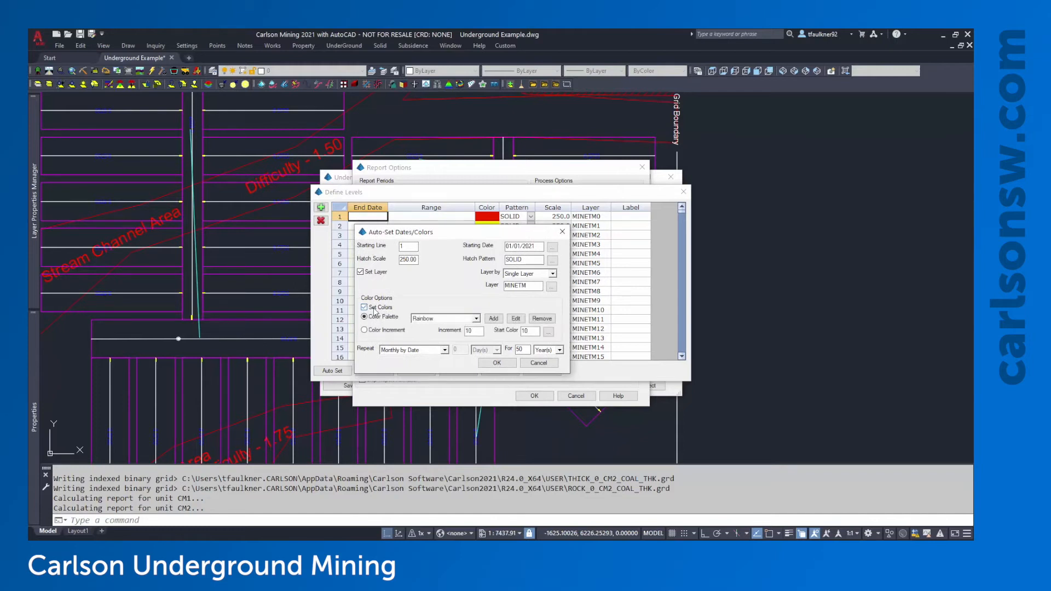
click(395, 331)
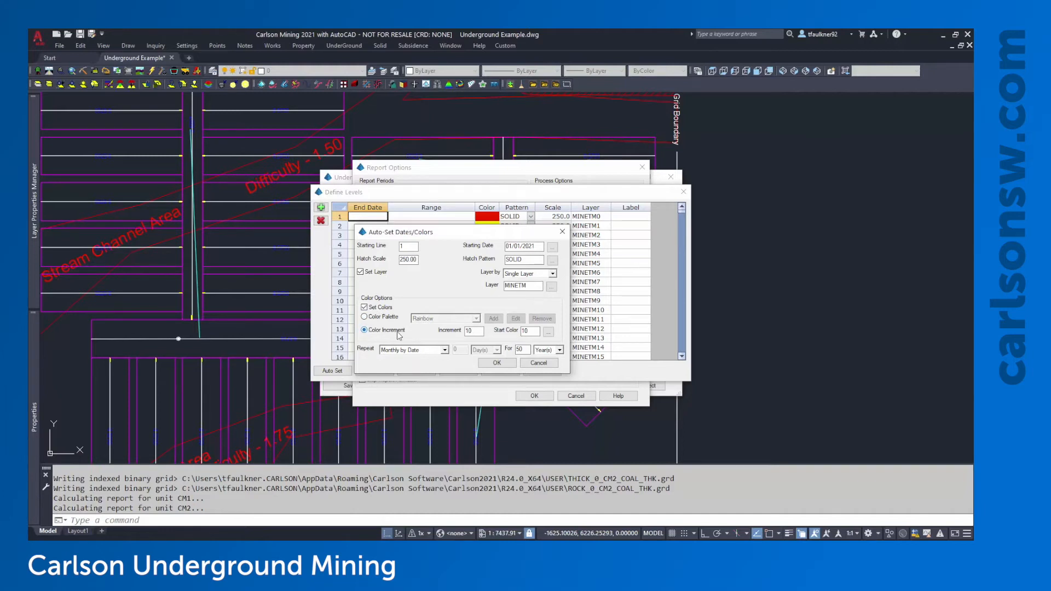
double_click(534, 332)
click(535, 330)
click(549, 333)
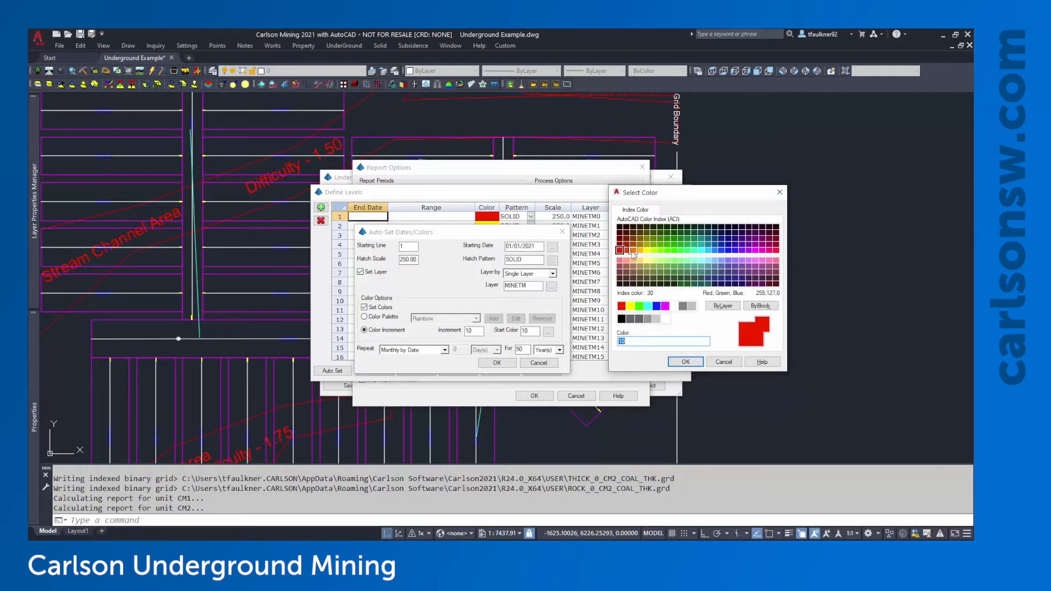
click(685, 363)
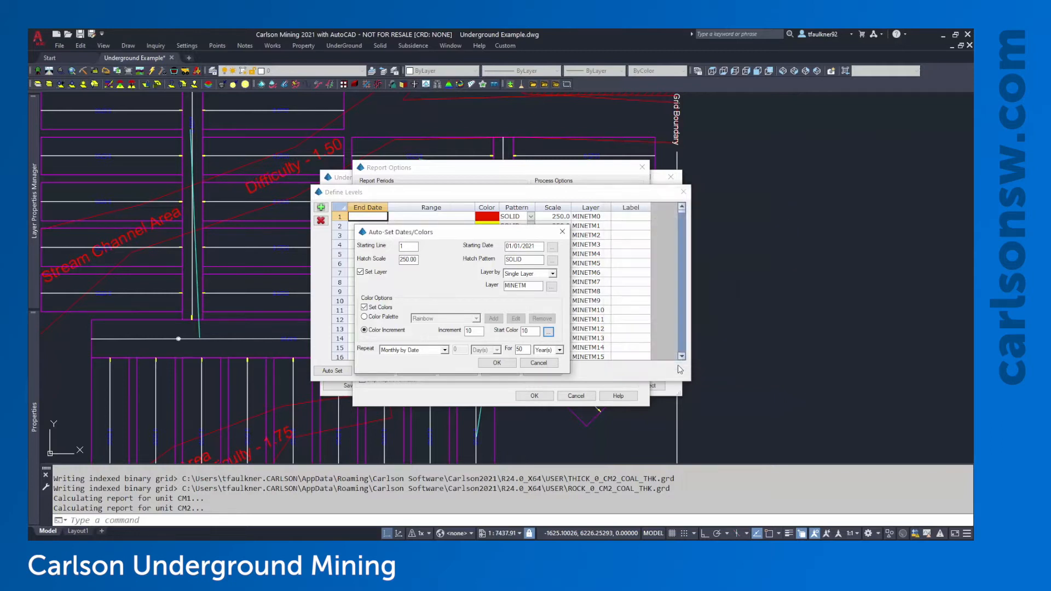
click(390, 317)
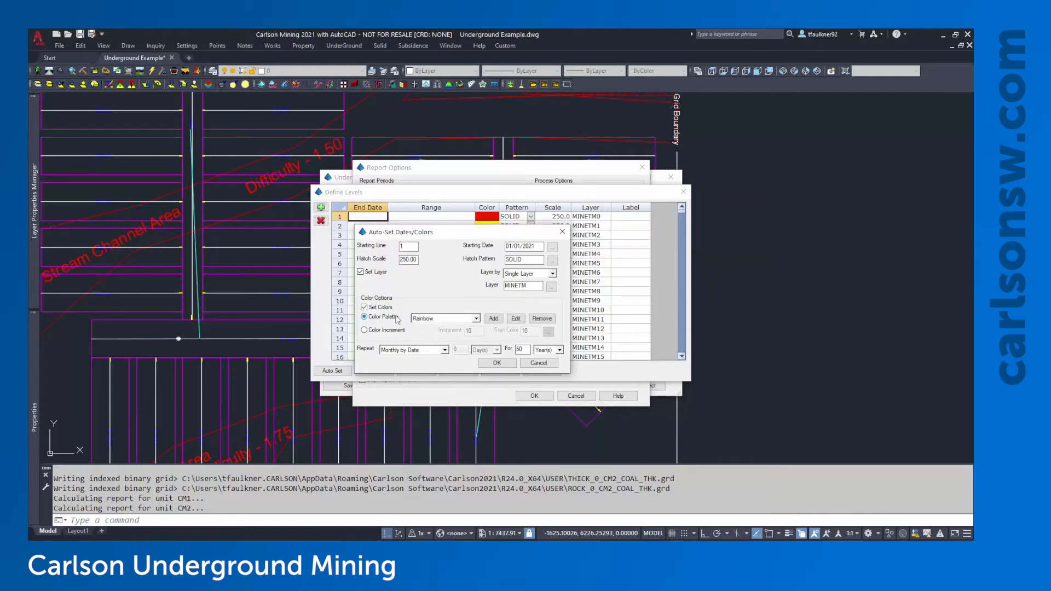
Generate Monthly by Date levels for 2 years using the Dark Shades colour palette
click(476, 319)
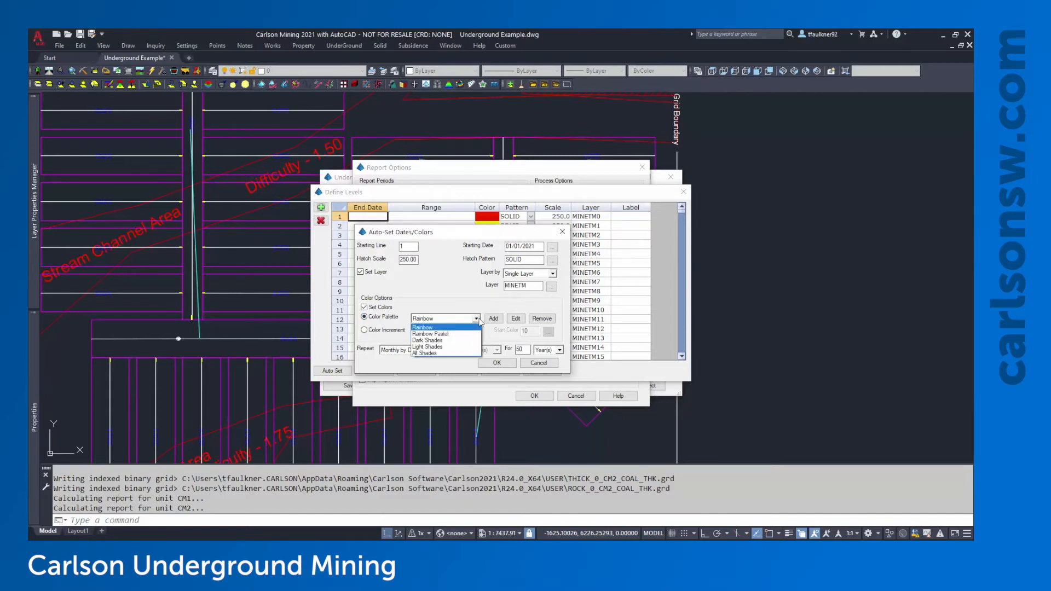
click(432, 341)
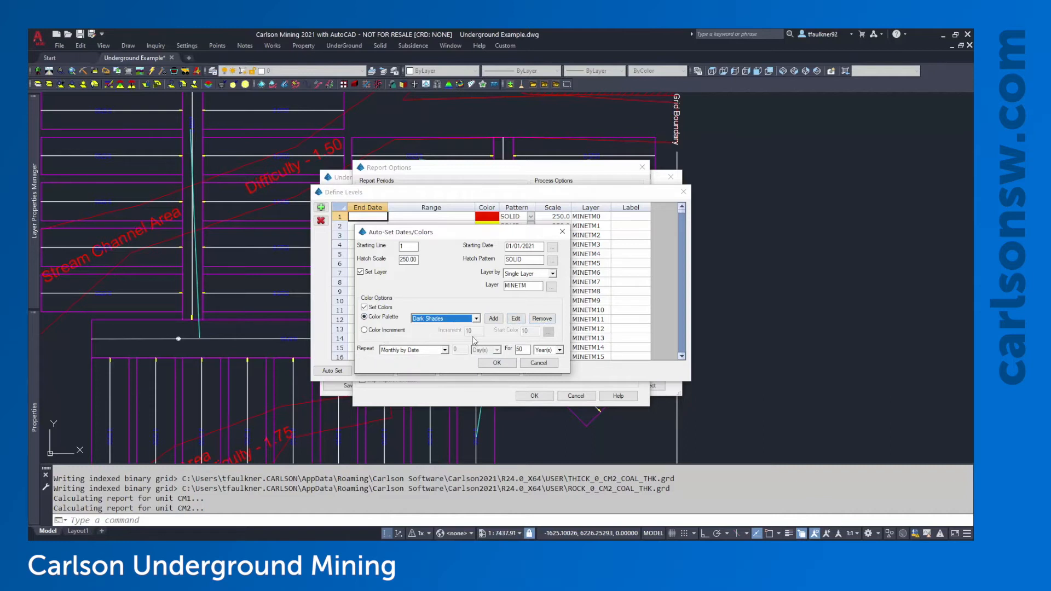
click(385, 353)
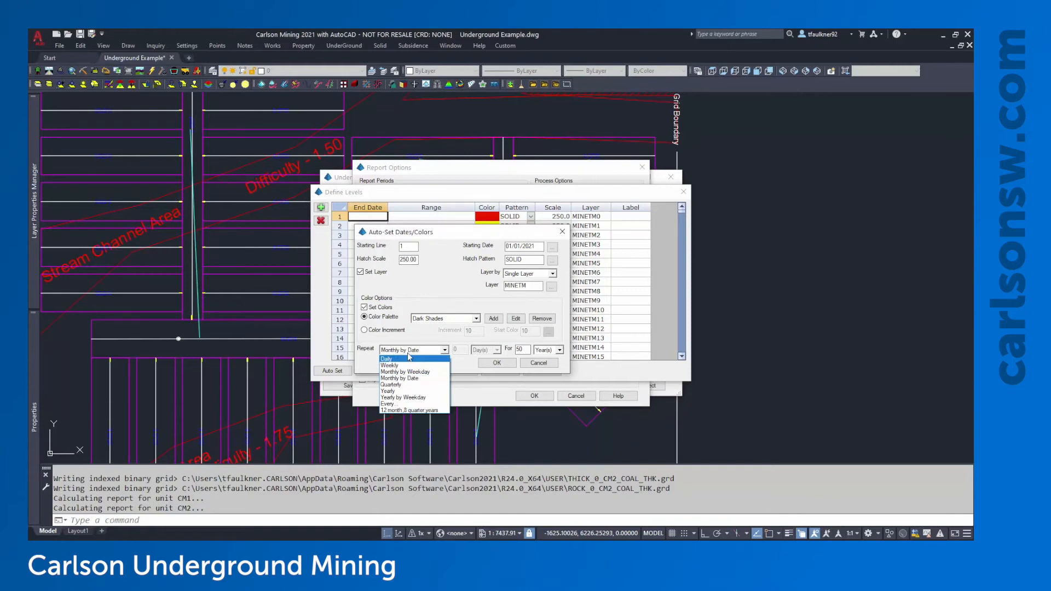
click(408, 353)
click(413, 352)
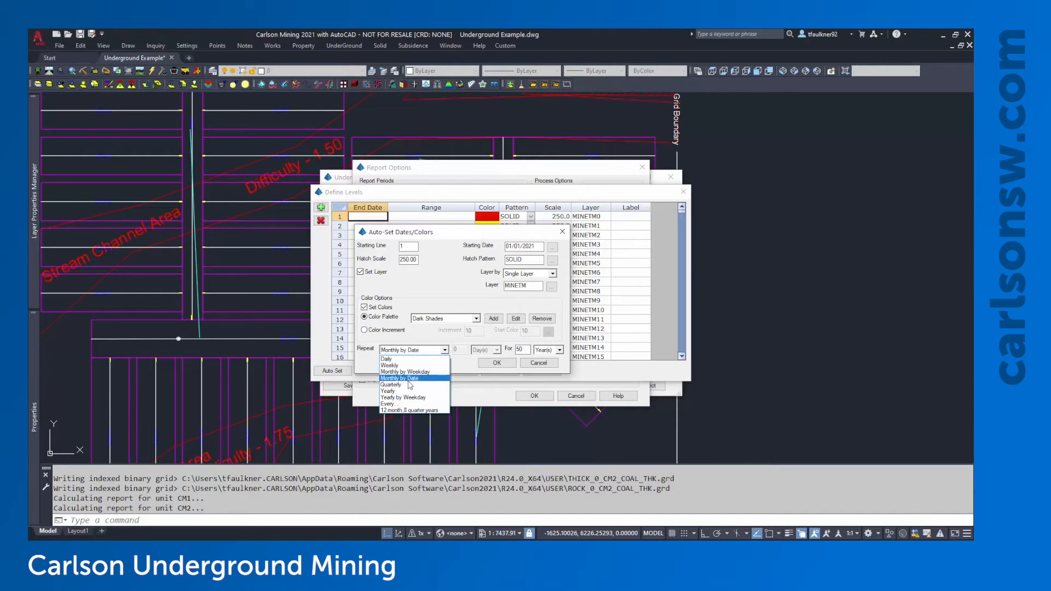
click(409, 379)
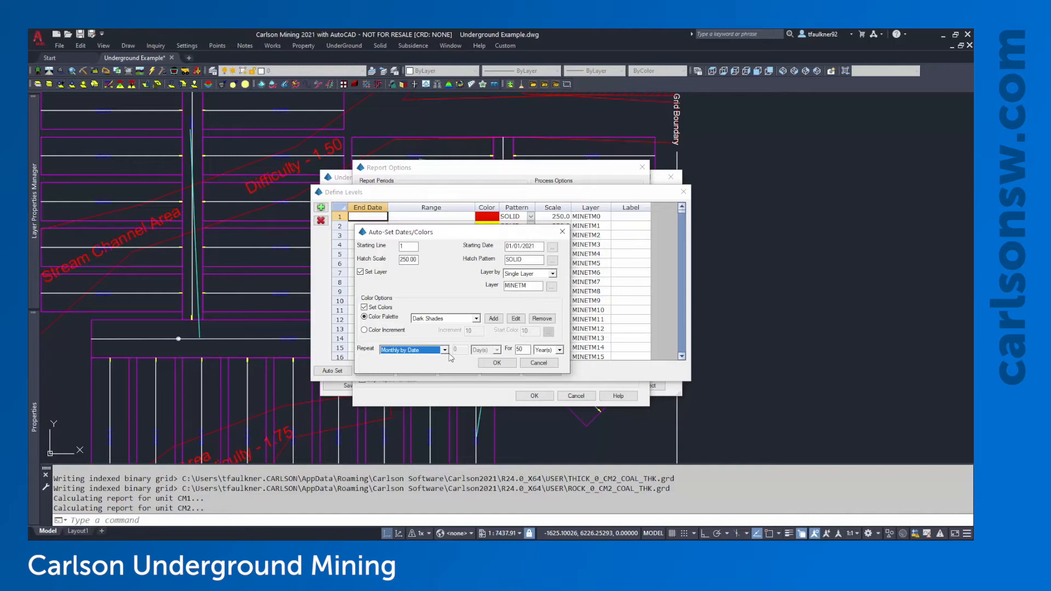
key(Tab)
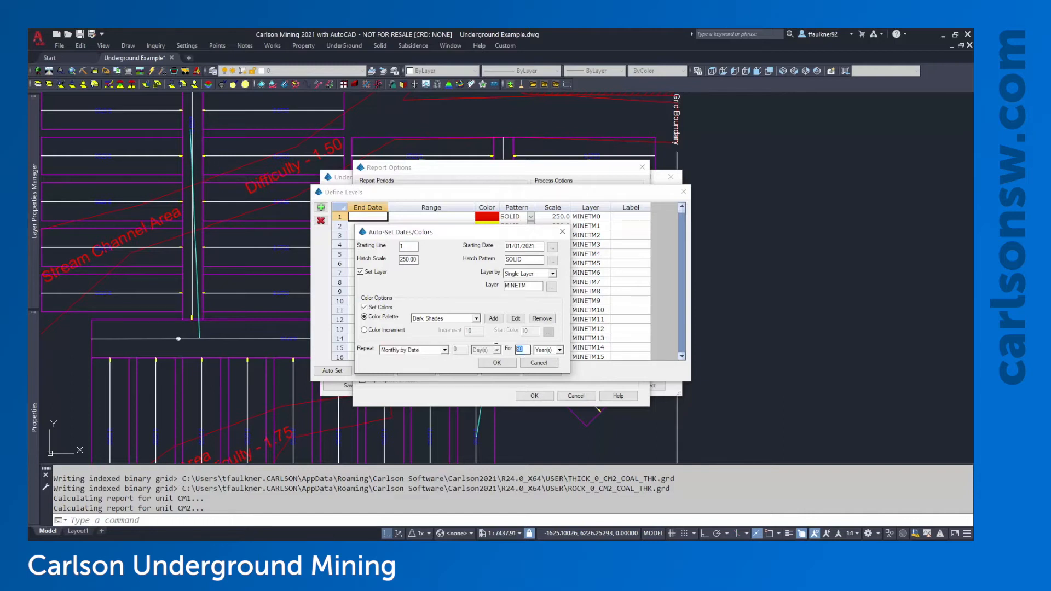
text(2)
click(497, 363)
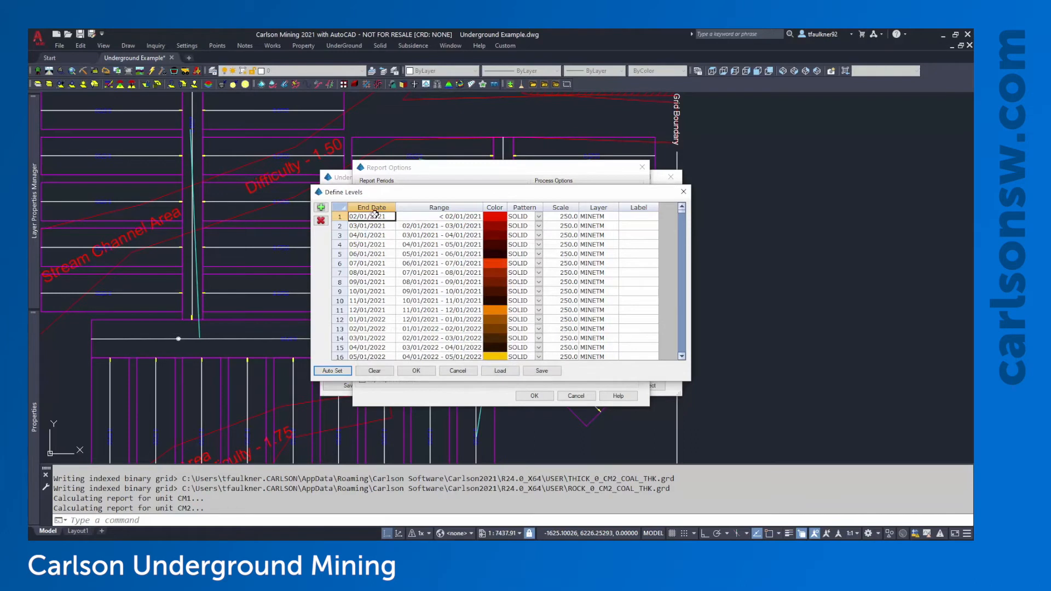
click(390, 262)
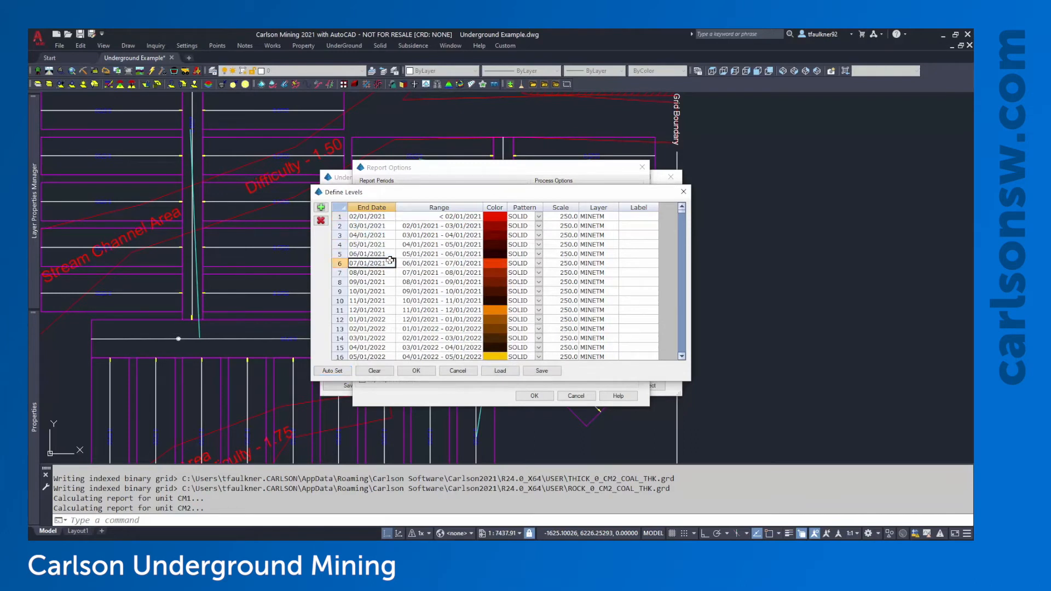
click(410, 218)
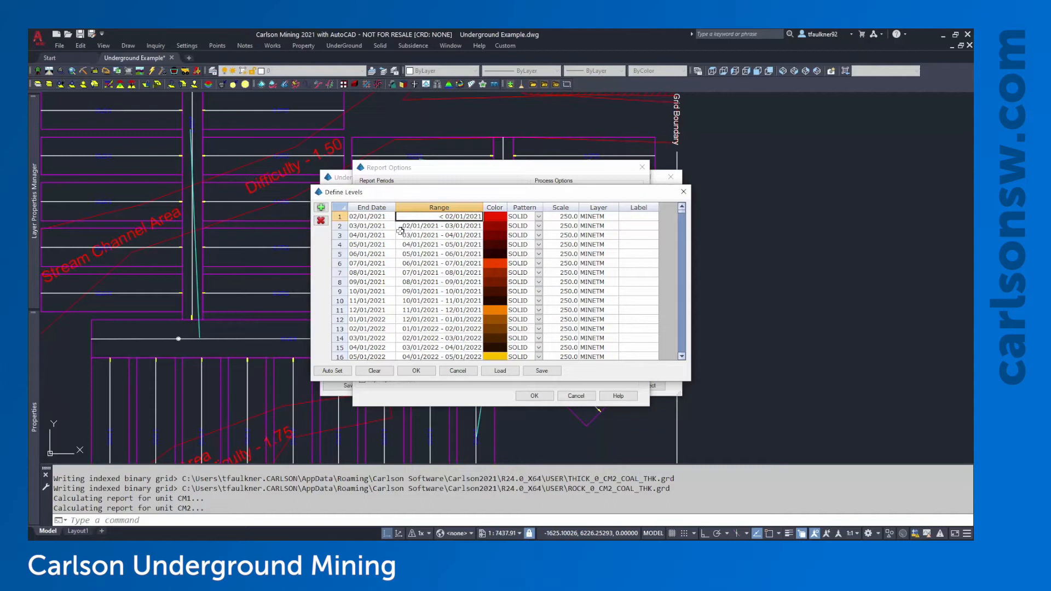
click(377, 226)
click(376, 218)
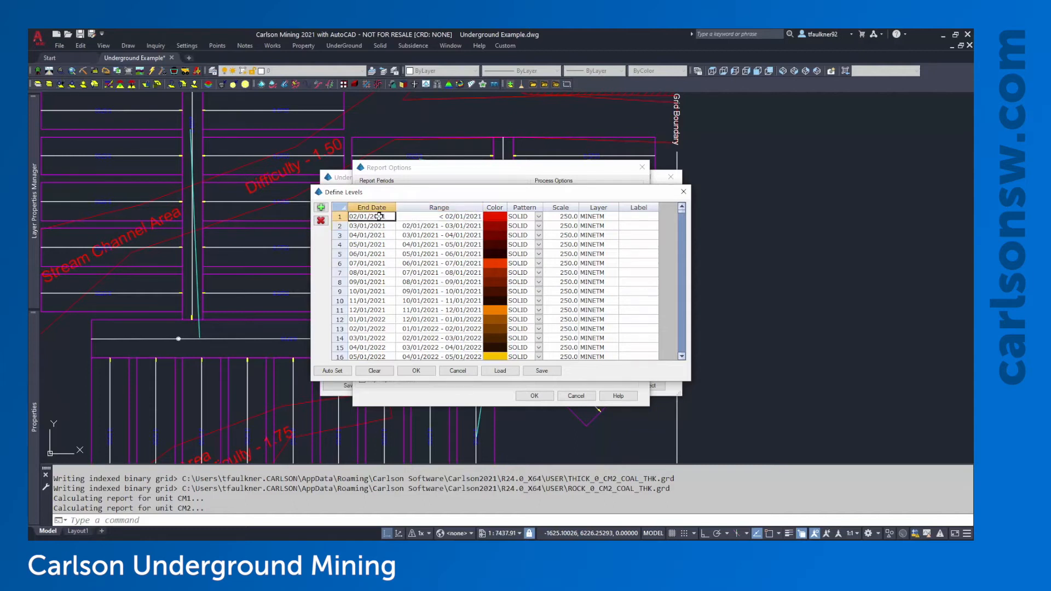
click(375, 226)
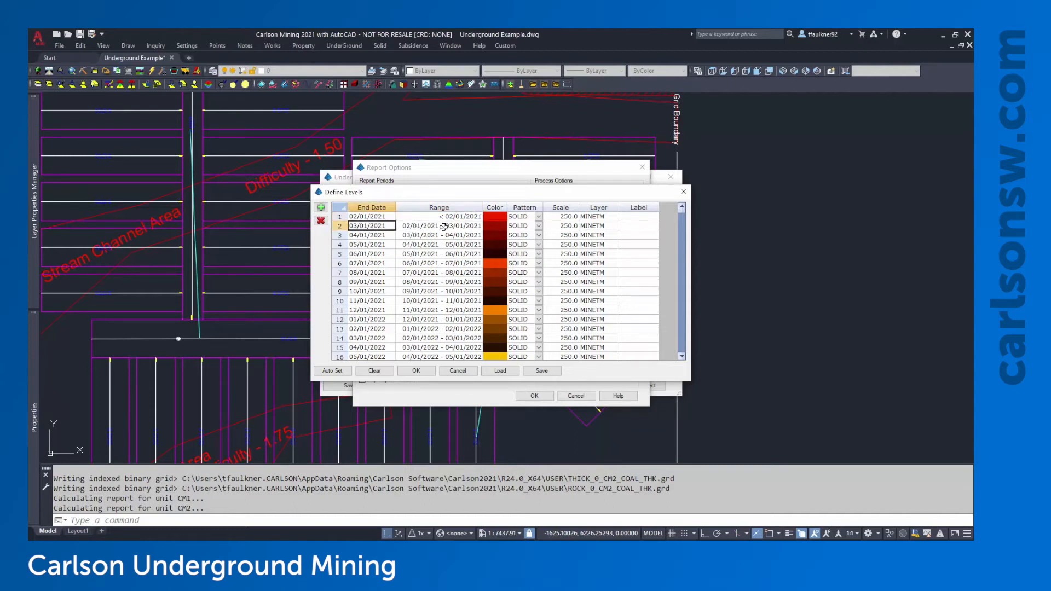
click(416, 227)
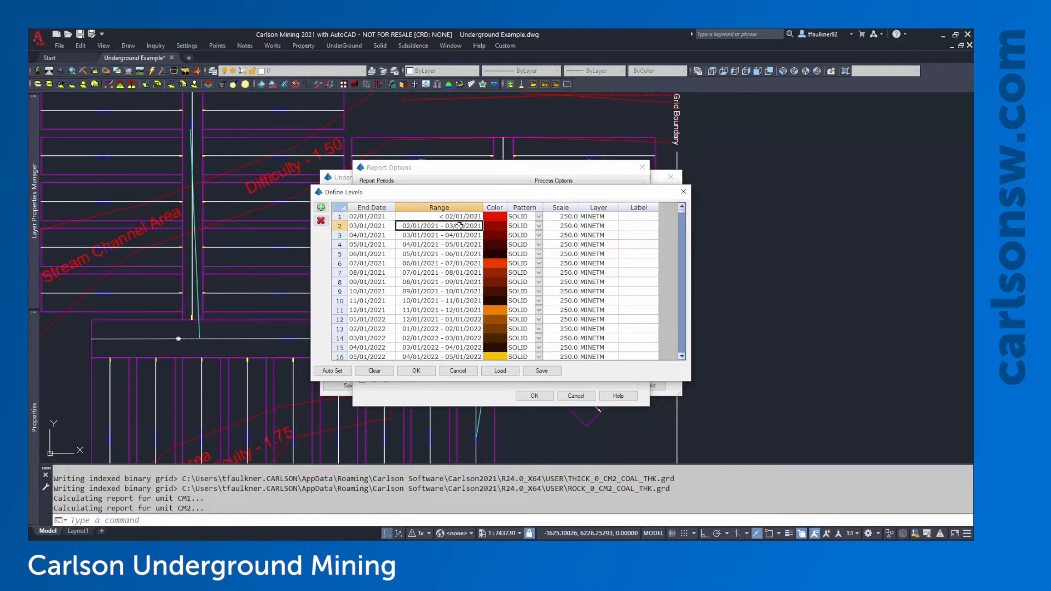
click(491, 224)
scroll(490, 263, down, 5)
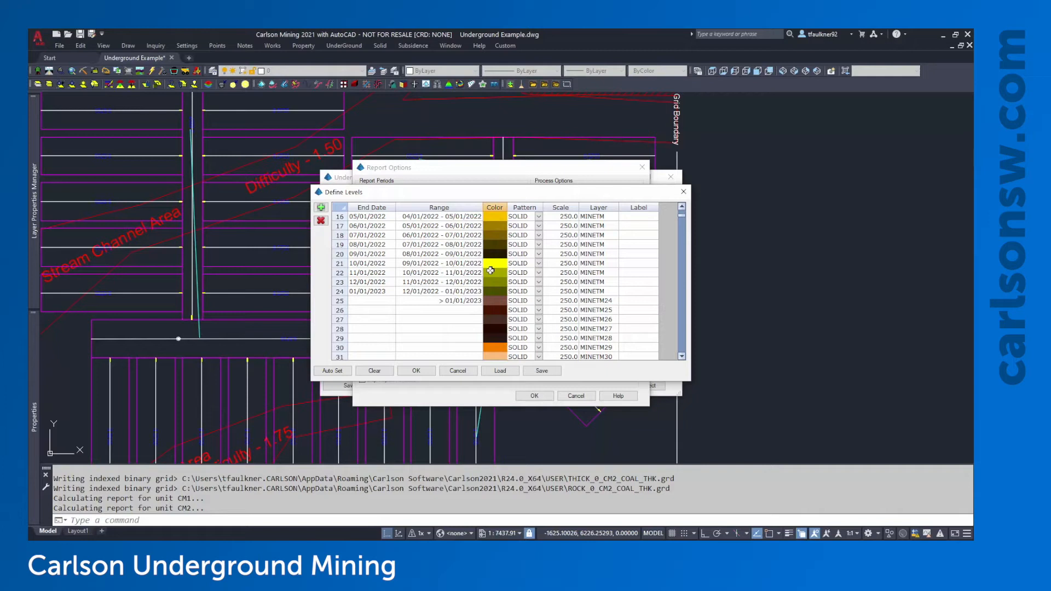
scroll(490, 270, up, 5)
scroll(491, 270, down, 5)
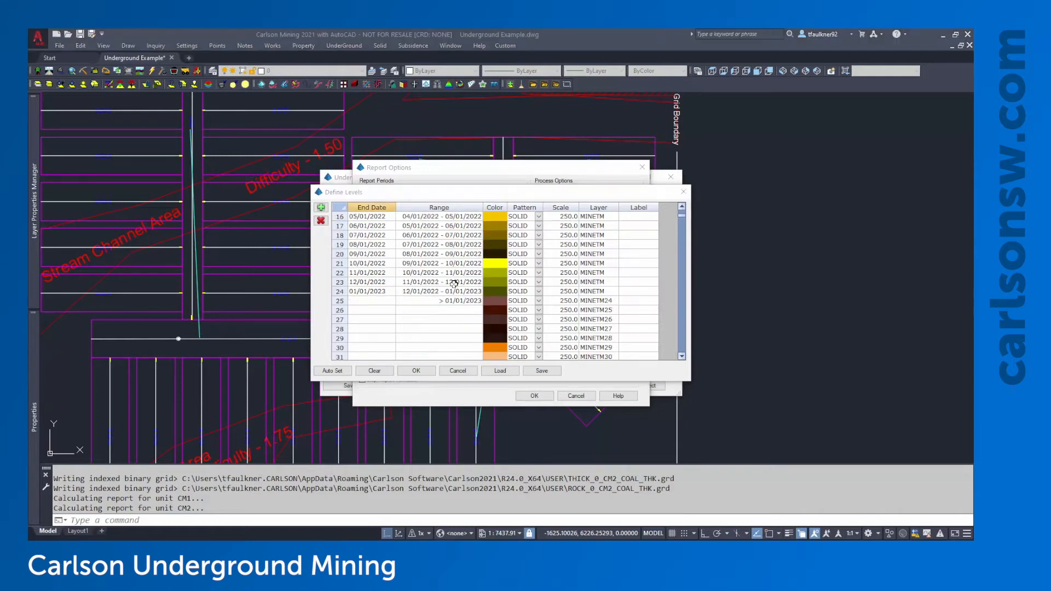
click(442, 282)
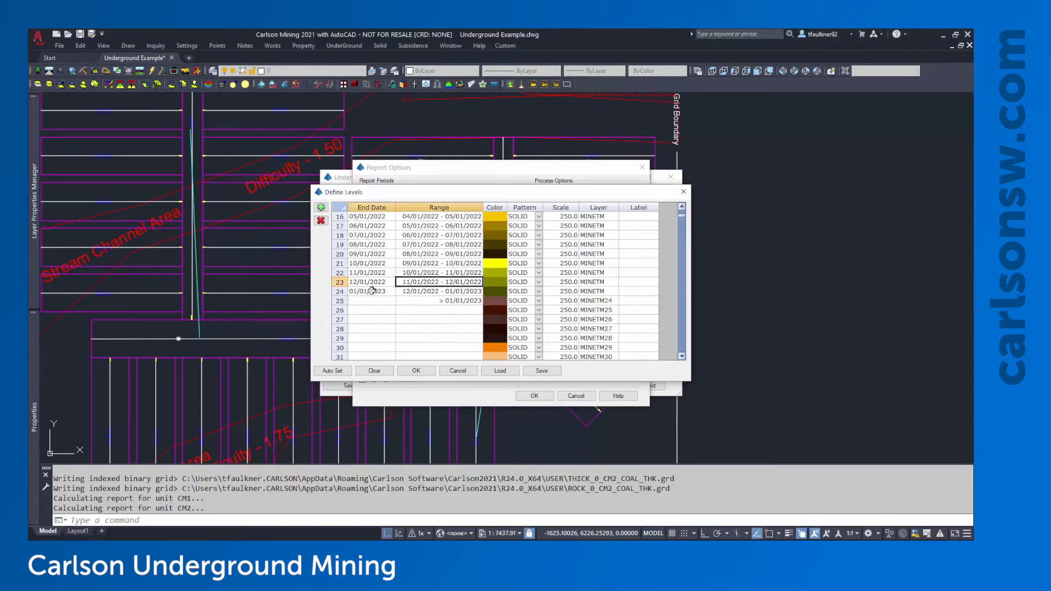
click(376, 290)
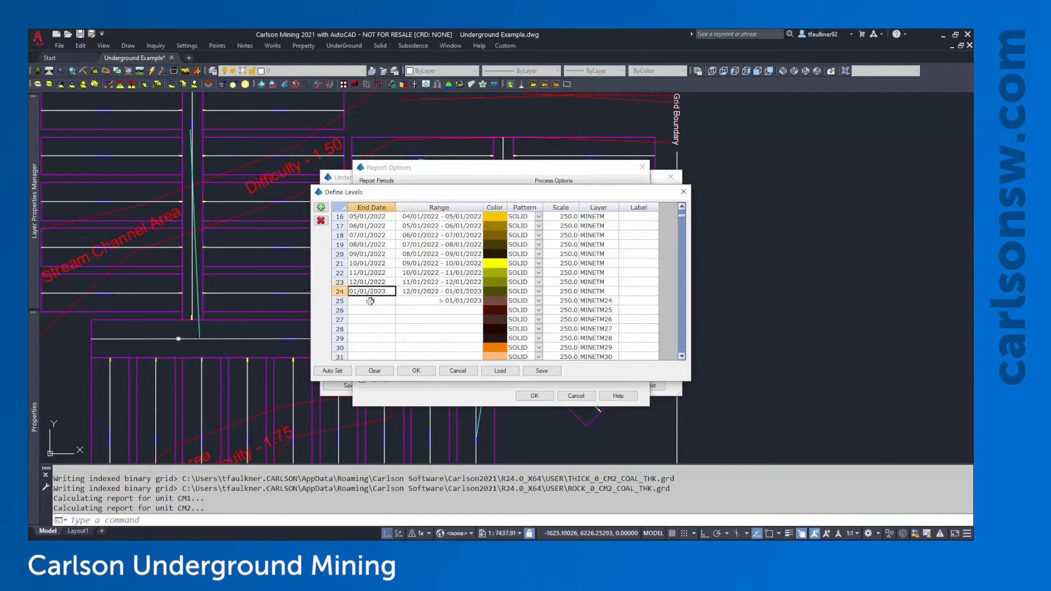
drag(370, 301, 423, 303)
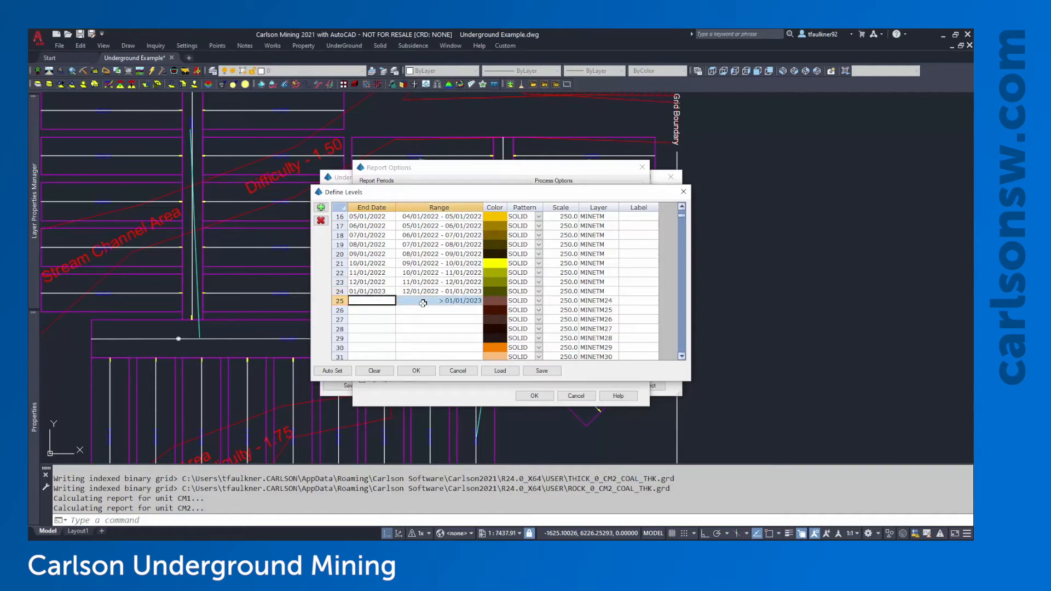
click(376, 303)
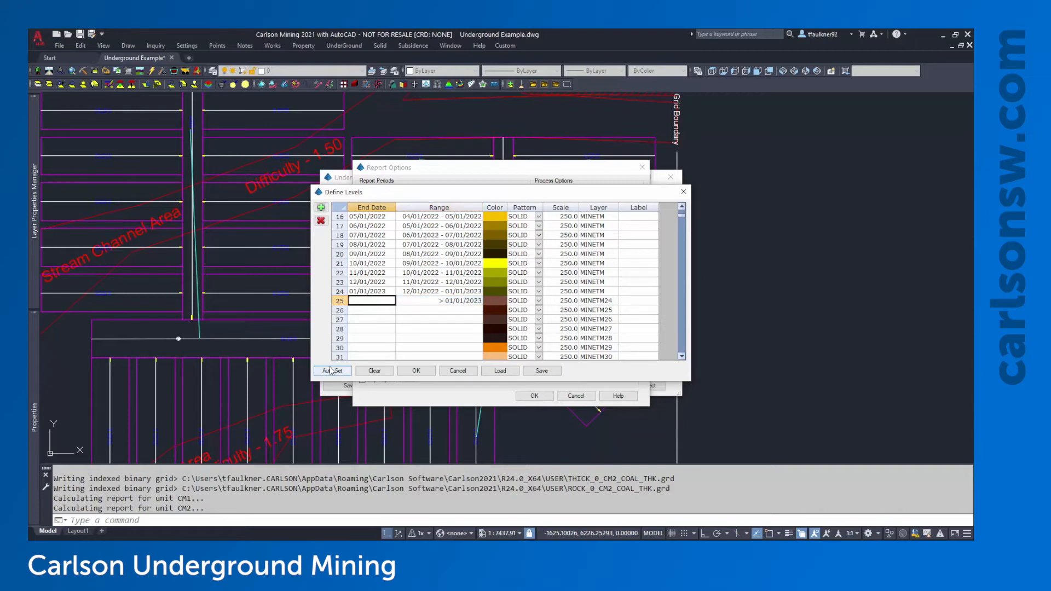
Reopen Auto Set and set the starting line to 25 from 01/01/2023
click(332, 371)
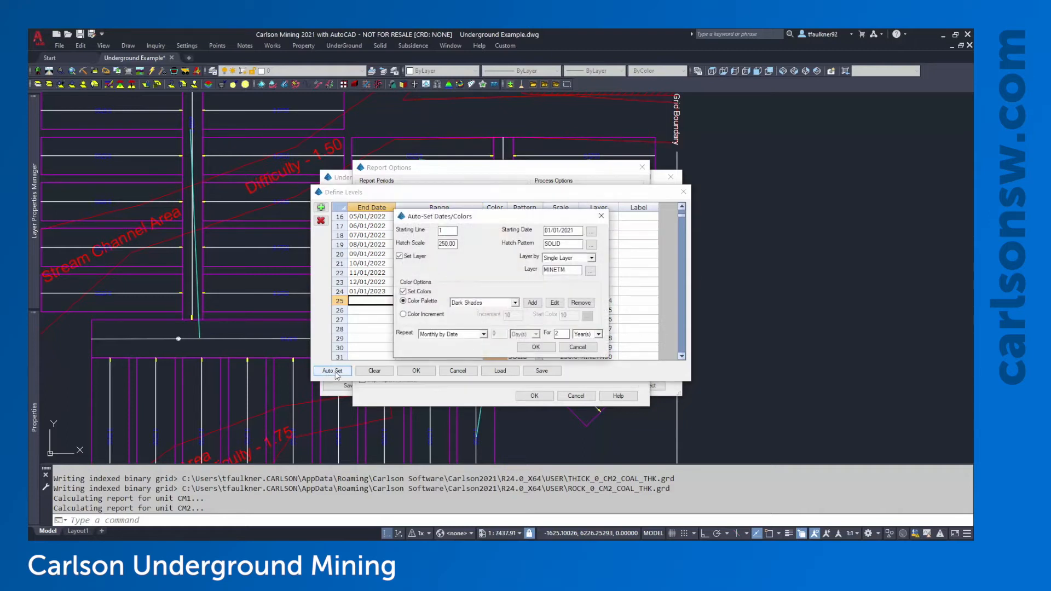
drag(564, 249, 541, 257)
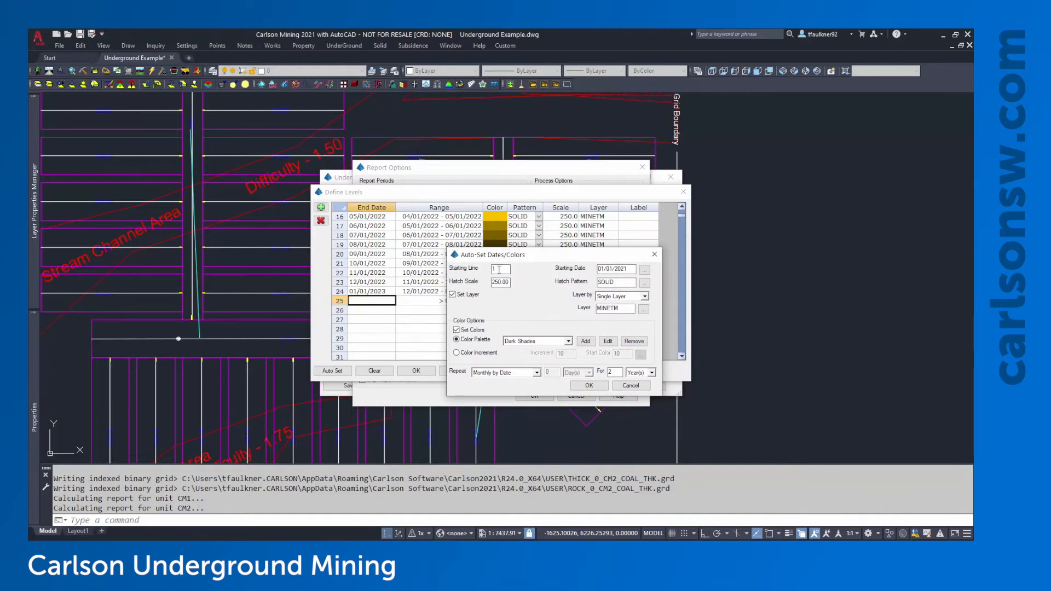
double_click(502, 269)
drag(521, 258, 677, 221)
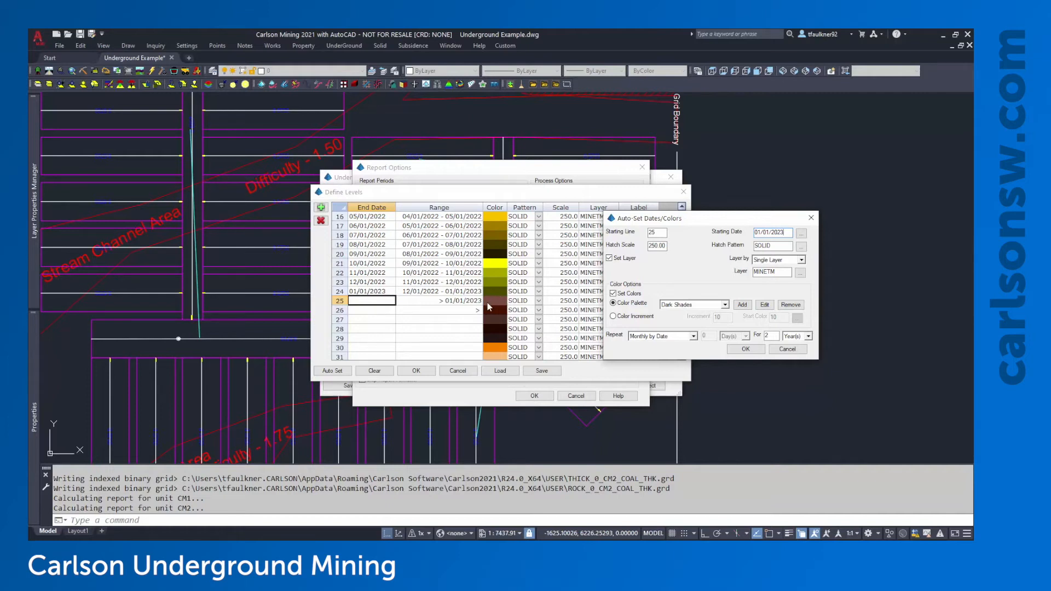
Review the colour palette list, keep Dark Shades, and start a new custom palette
click(700, 306)
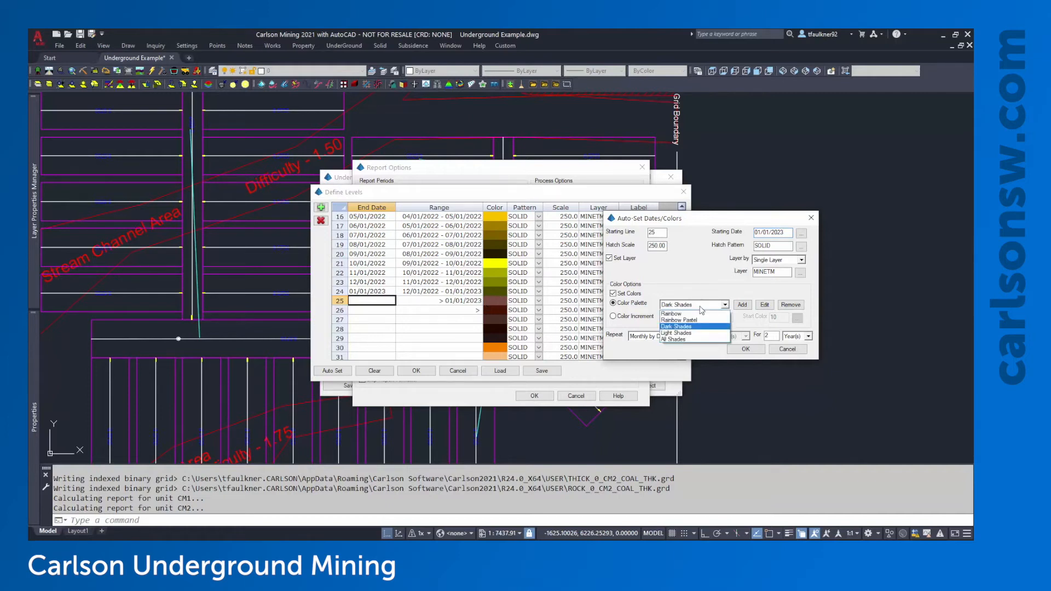
click(700, 307)
click(701, 306)
click(697, 283)
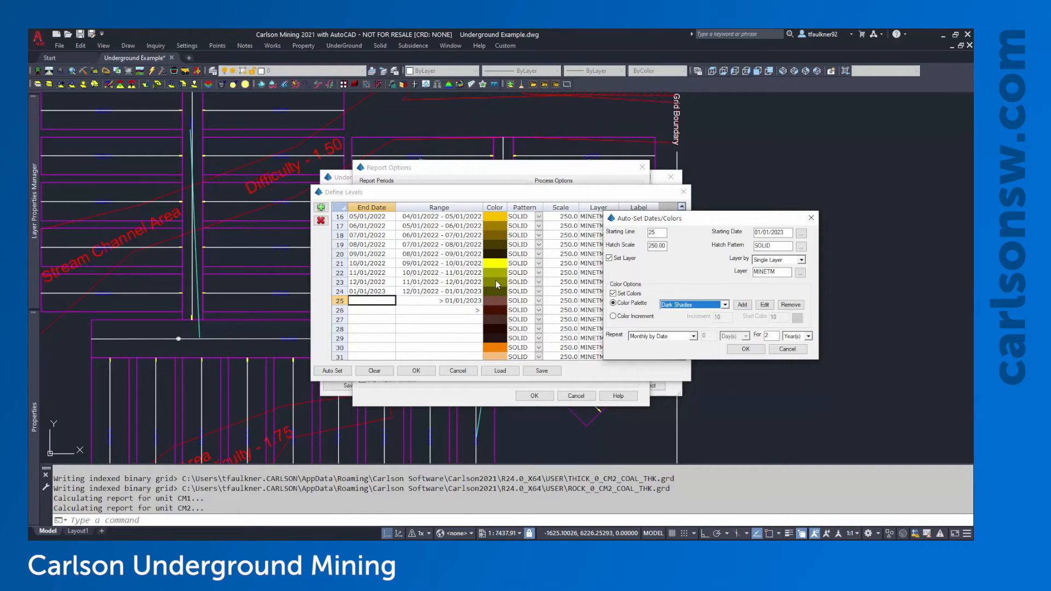
click(746, 307)
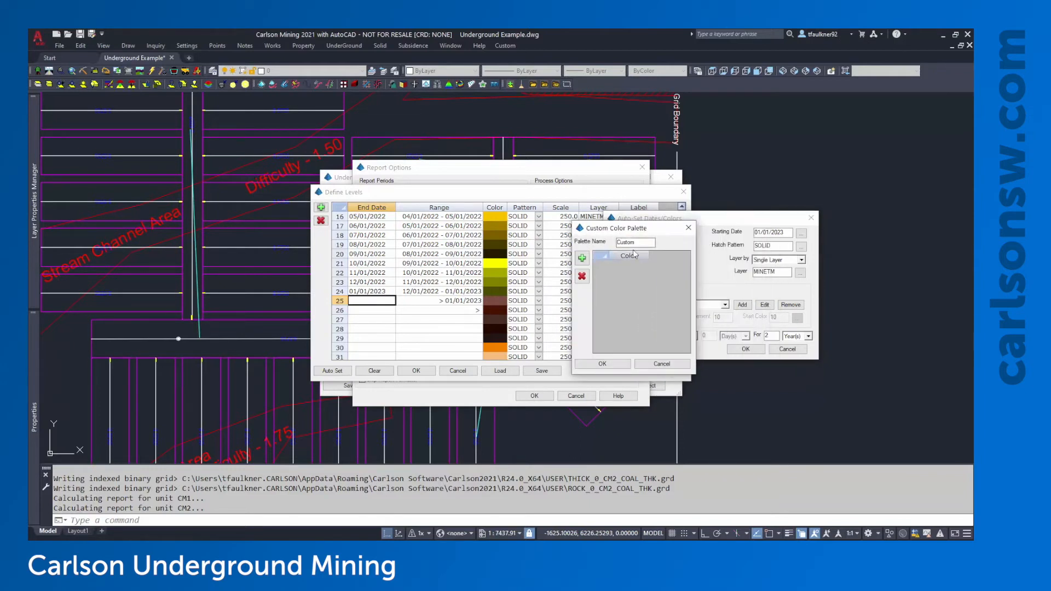
Name the new palette Custom and add several colour rows
click(642, 244)
click(583, 259)
click(583, 258)
click(582, 259)
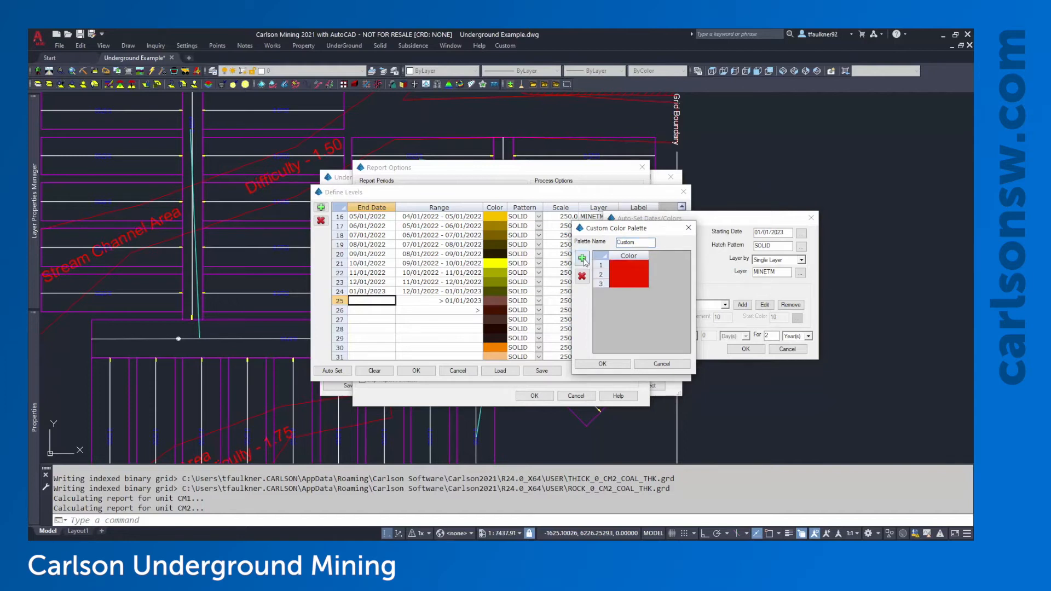
click(583, 258)
click(583, 259)
click(583, 259)
click(582, 258)
click(583, 259)
click(583, 258)
click(583, 258)
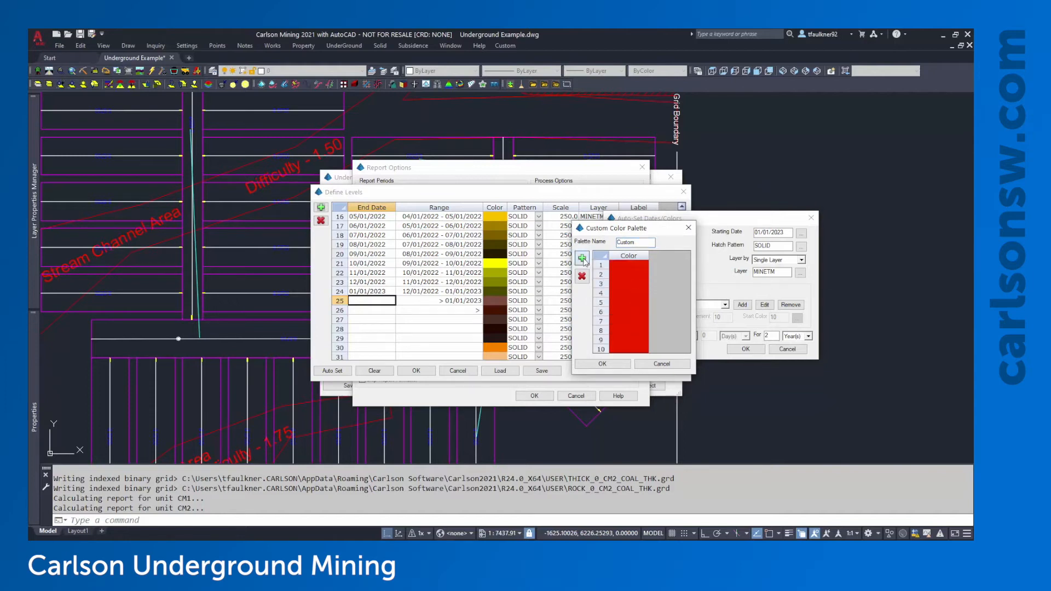
Set palette rows 1–4 to red, orange, yellow and green (colour 70)
double_click(624, 266)
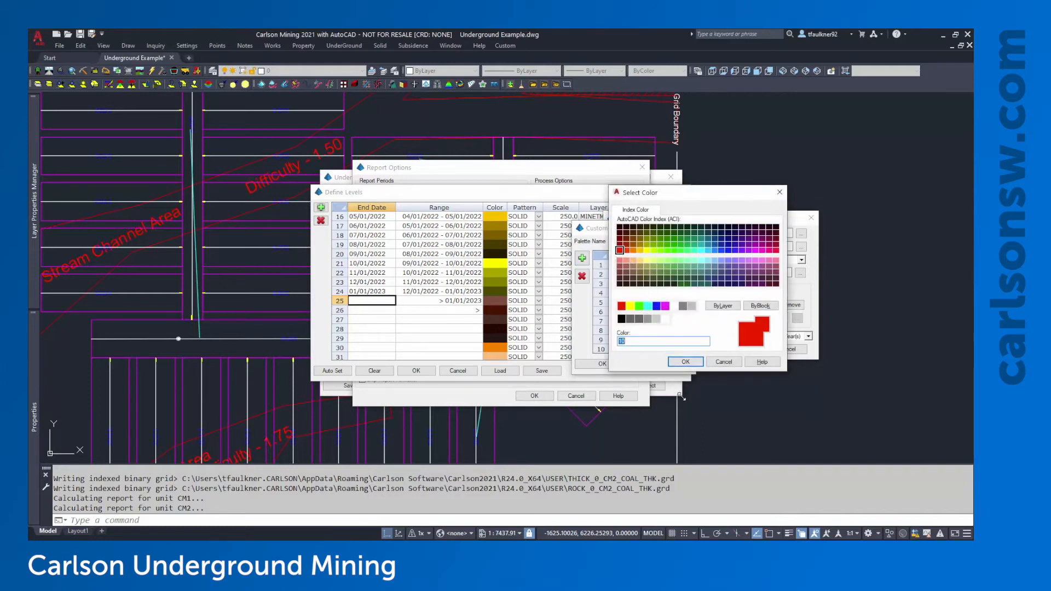
click(685, 362)
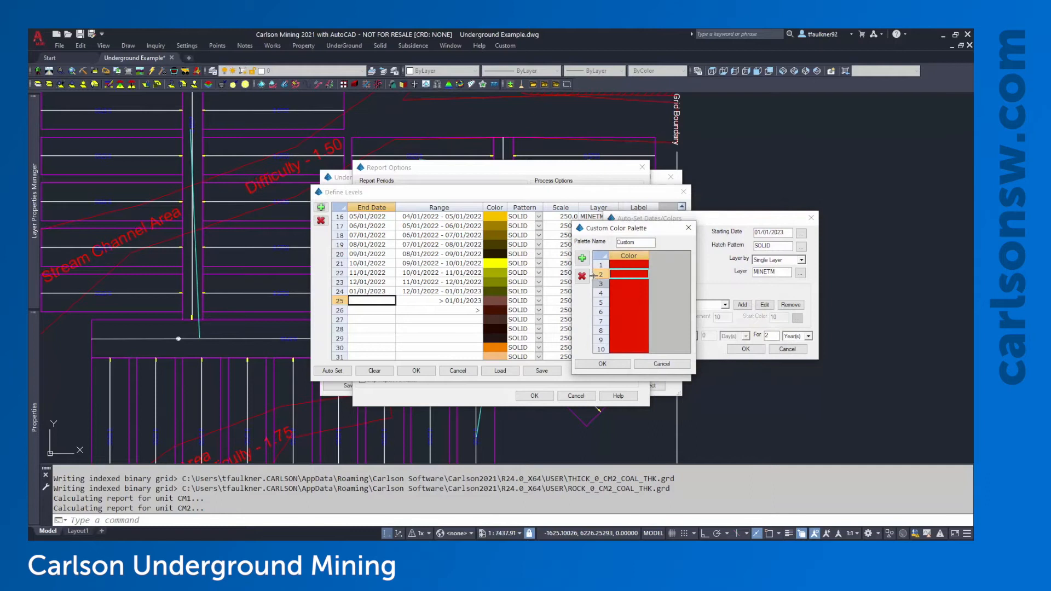
double_click(615, 275)
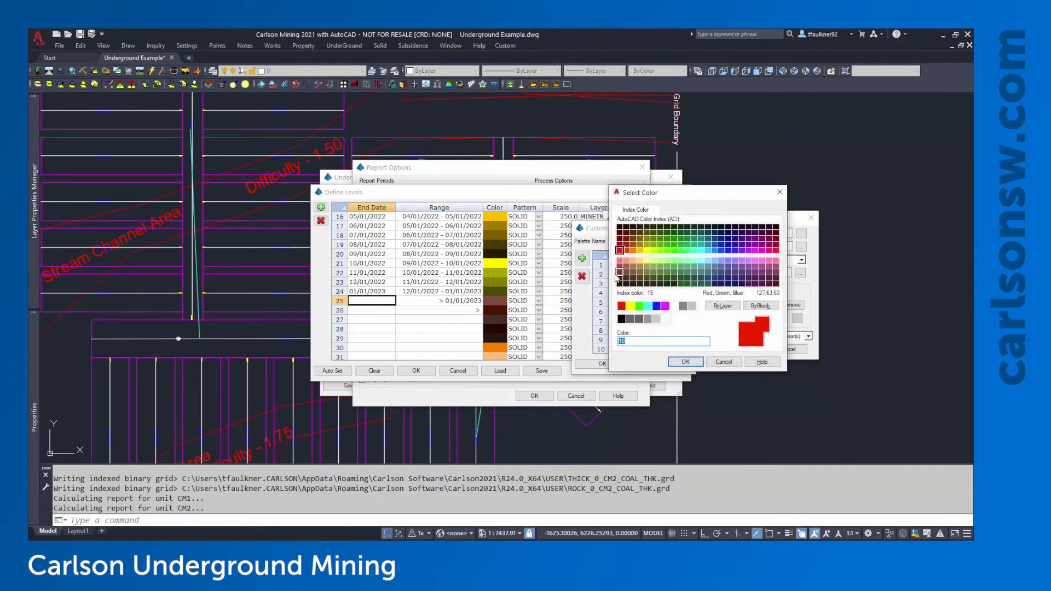
click(634, 254)
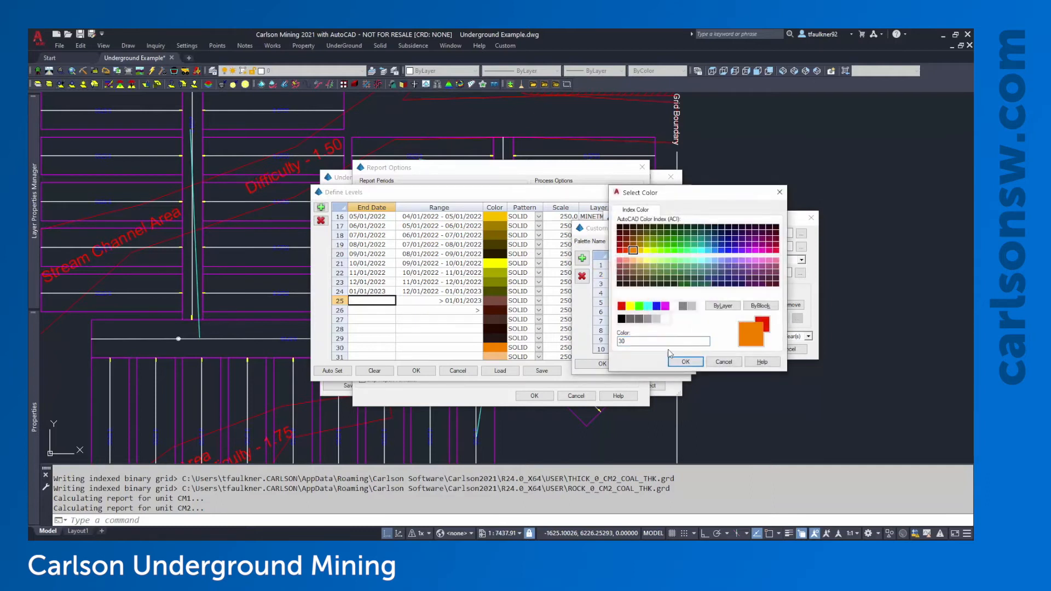
click(685, 361)
double_click(633, 285)
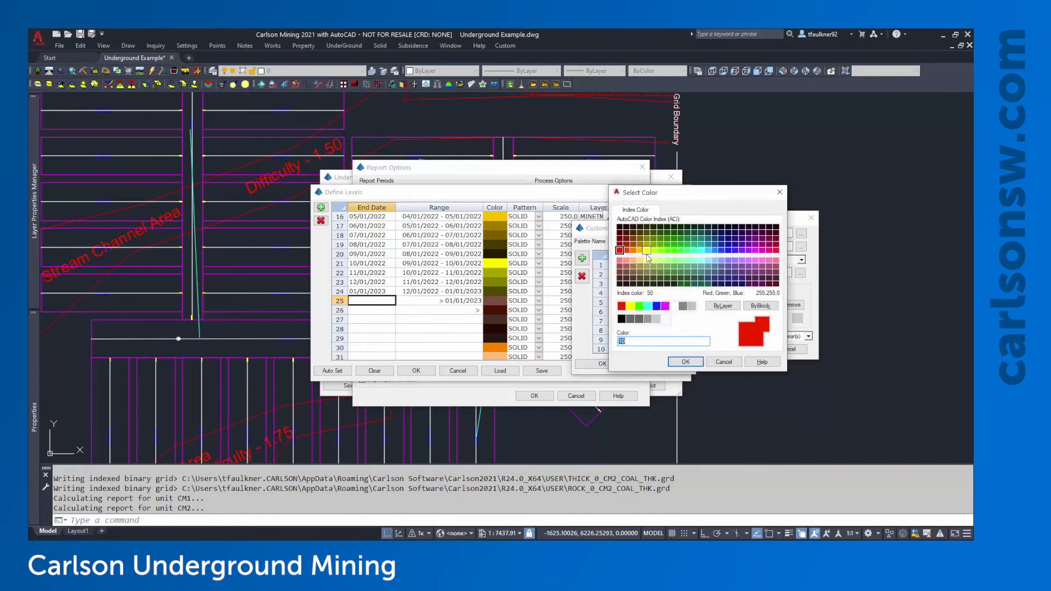
click(646, 252)
click(686, 361)
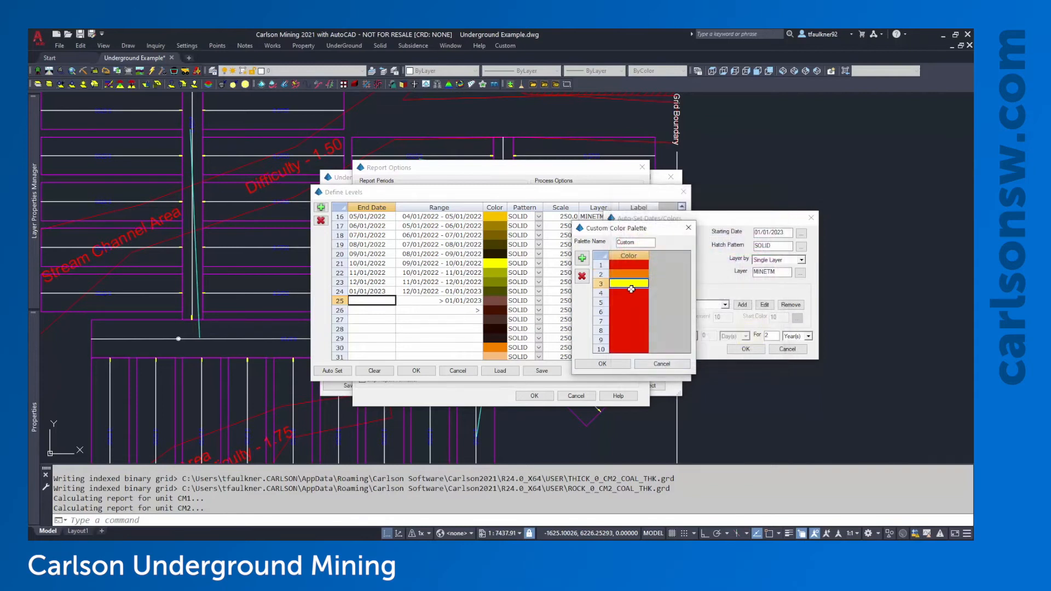
double_click(633, 294)
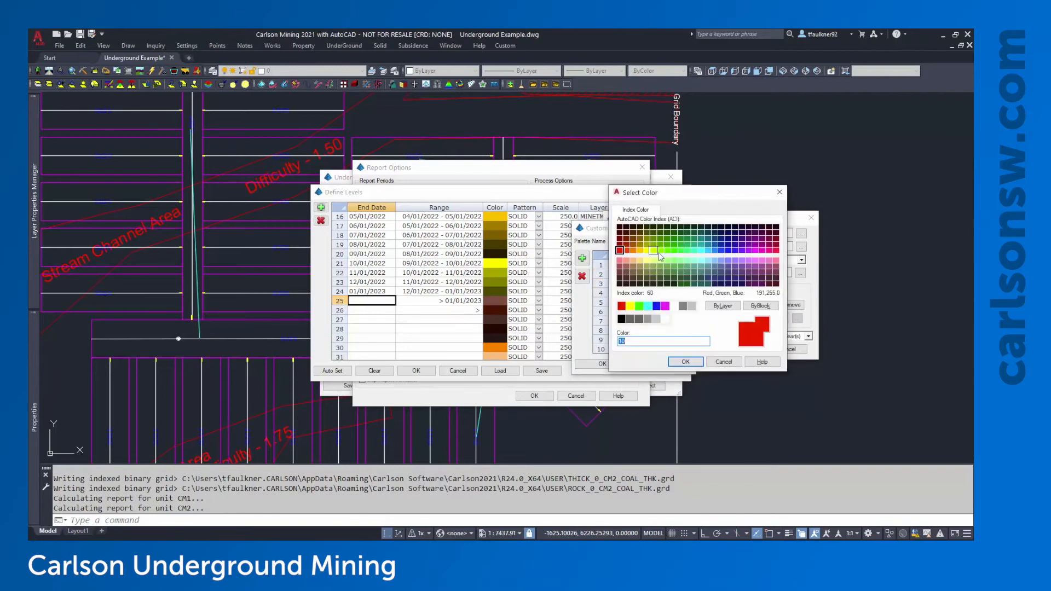
click(661, 251)
click(685, 361)
Set rows 5–9 to green, cyan, blue, violet and pink, and delete the tenth row
double_click(638, 302)
click(675, 251)
click(686, 362)
double_click(629, 311)
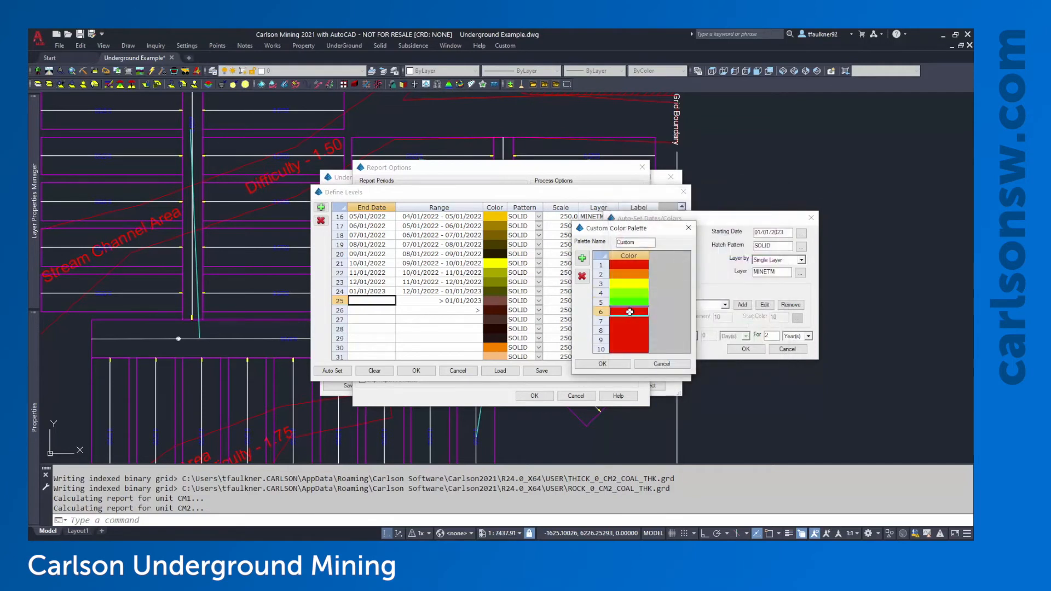
click(701, 251)
click(686, 362)
double_click(635, 322)
double_click(722, 252)
double_click(631, 331)
double_click(748, 252)
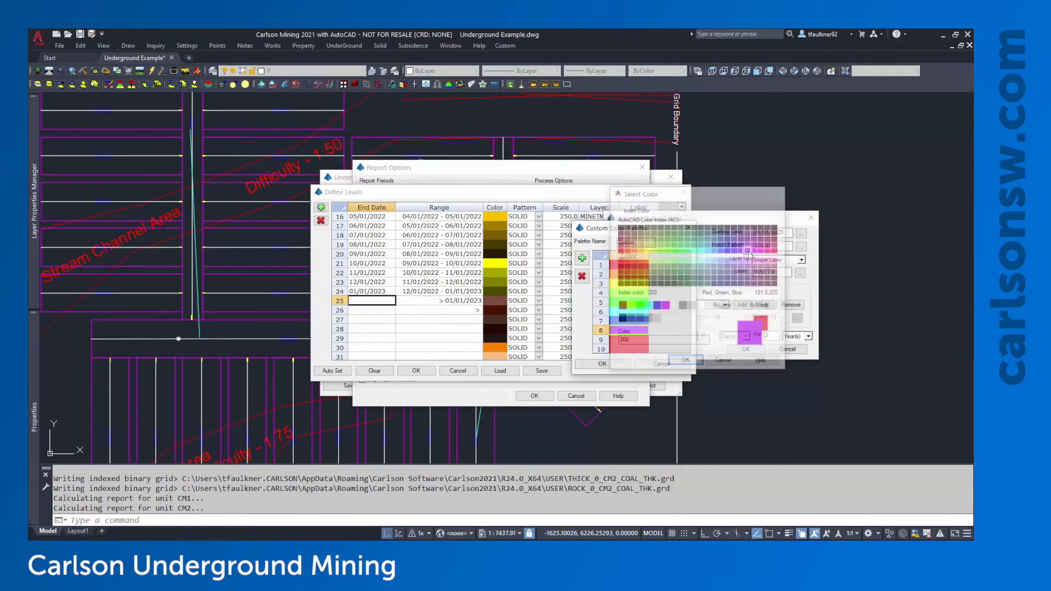
double_click(635, 340)
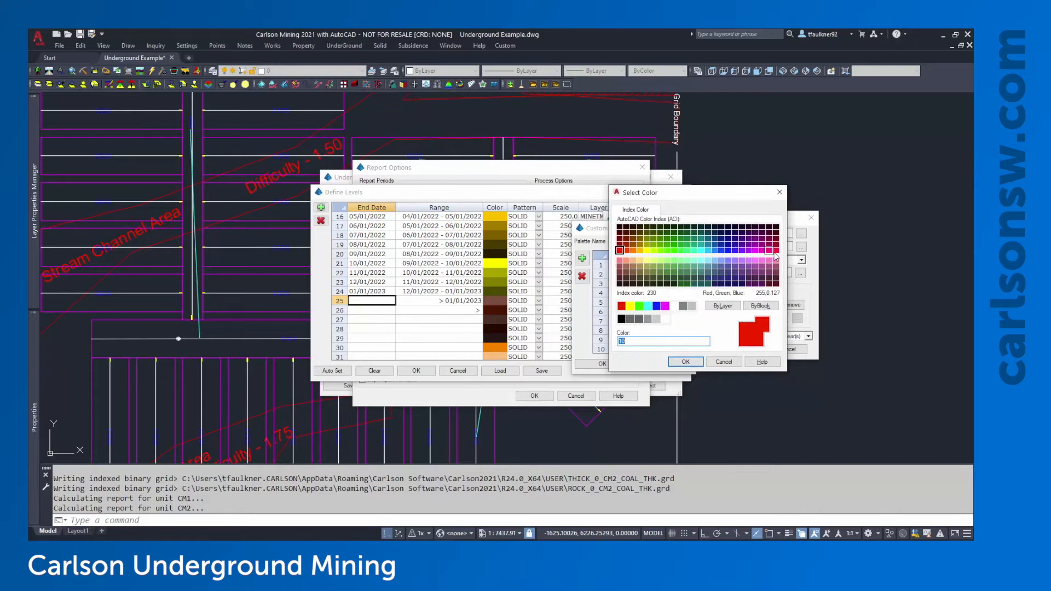
double_click(773, 251)
click(635, 348)
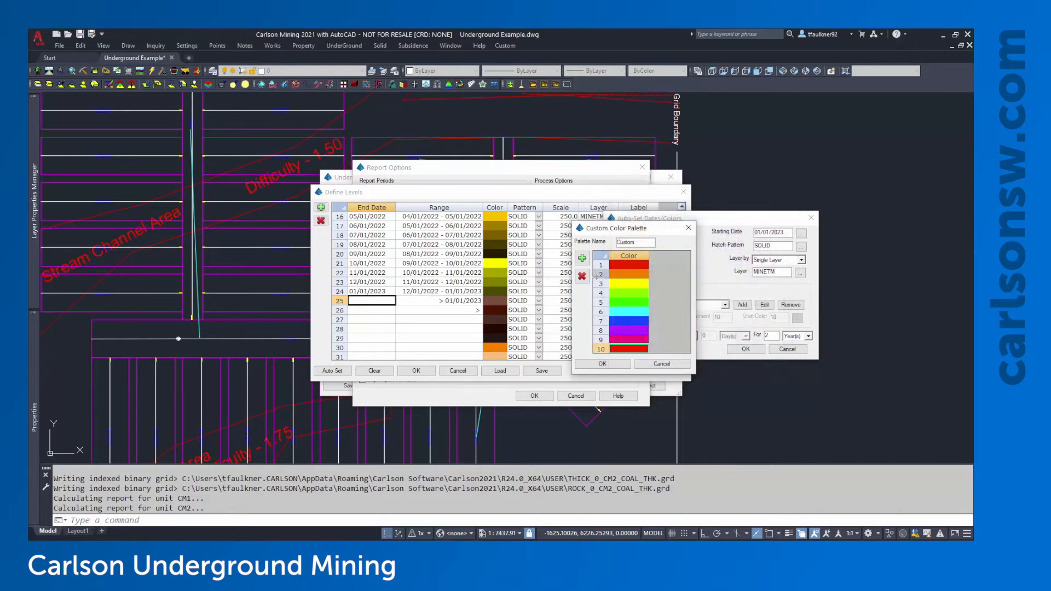
click(582, 277)
click(612, 301)
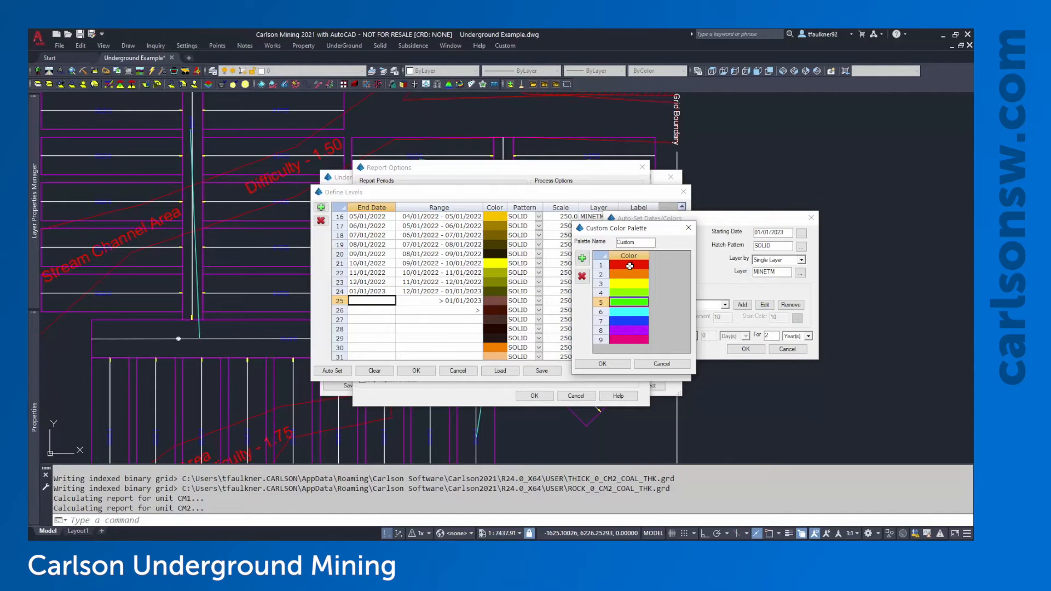
Save the Custom palette, select it, and set levels to repeat Yearly for 50 periods
click(614, 363)
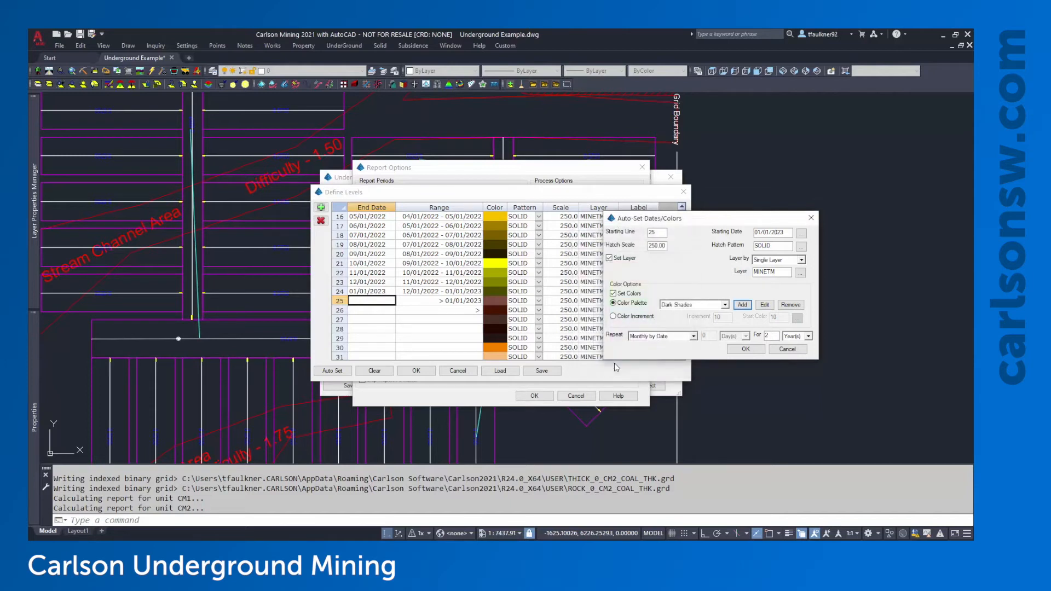
click(691, 305)
click(679, 346)
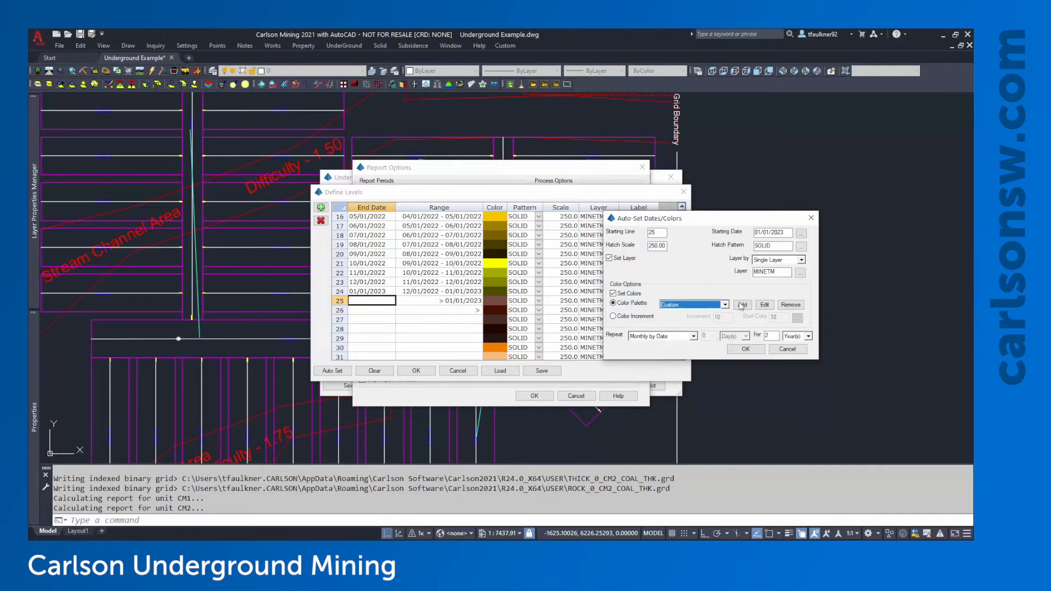
click(634, 337)
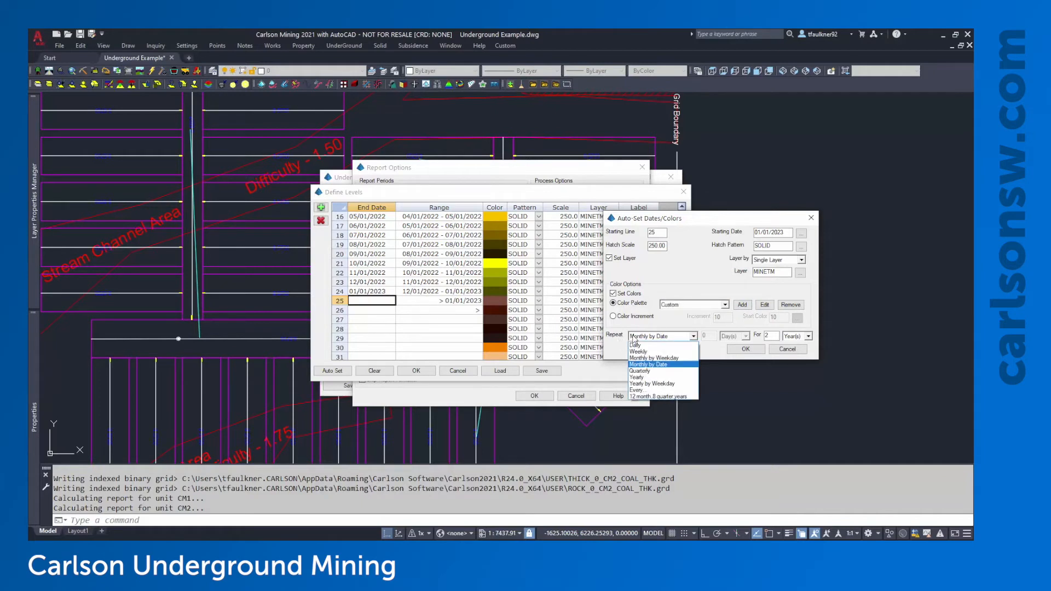
click(648, 378)
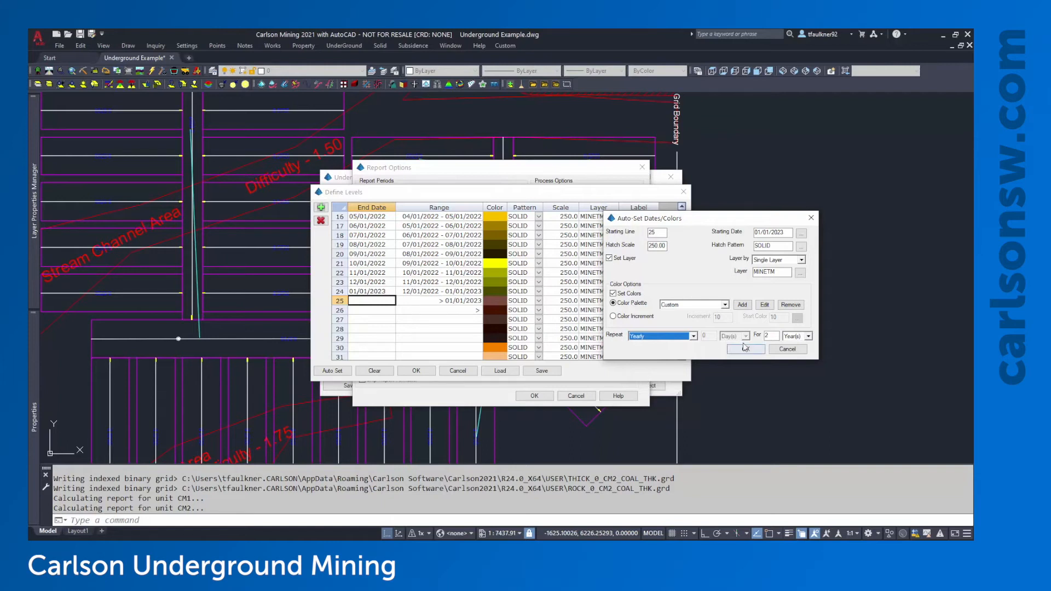
key(Tab)
text(50)
Generate the yearly levels and check the ranges in rows 25–26, starting 01/01/2024
click(746, 349)
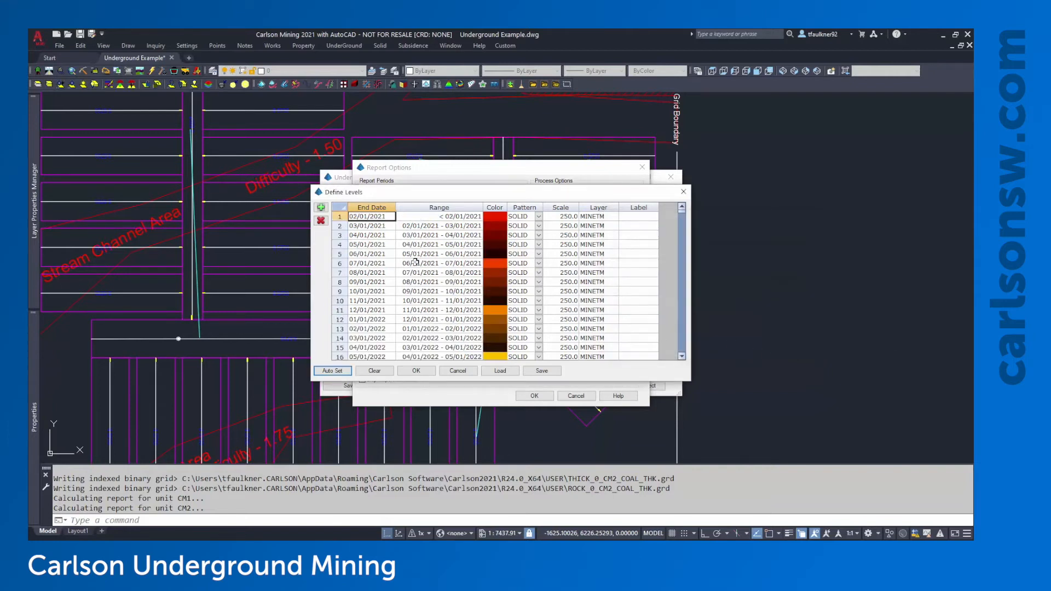
scroll(374, 225, down, 7)
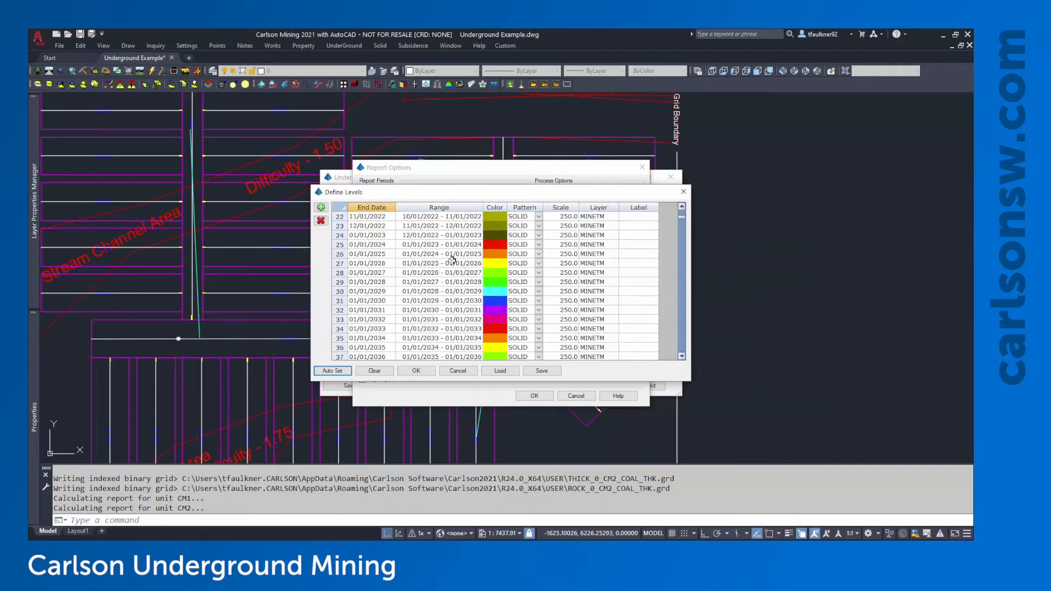
click(372, 245)
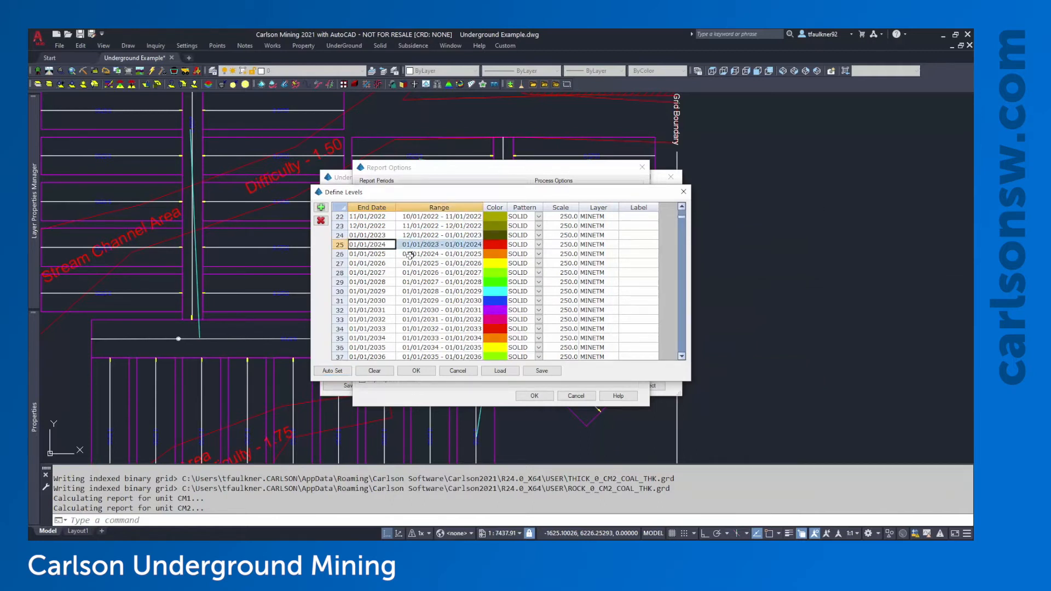
click(392, 254)
click(432, 254)
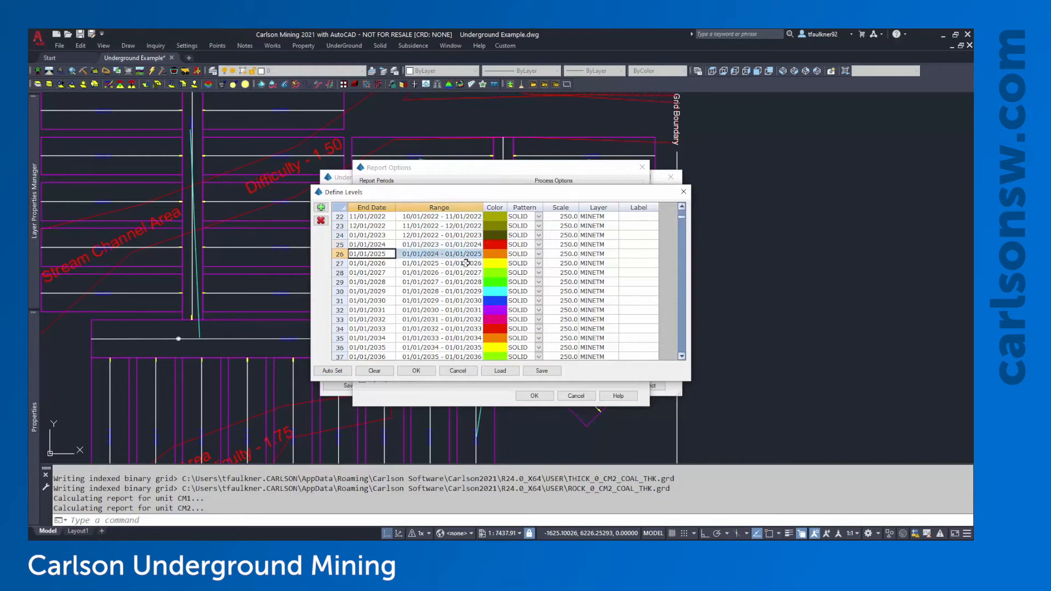
scroll(466, 295, down, 3)
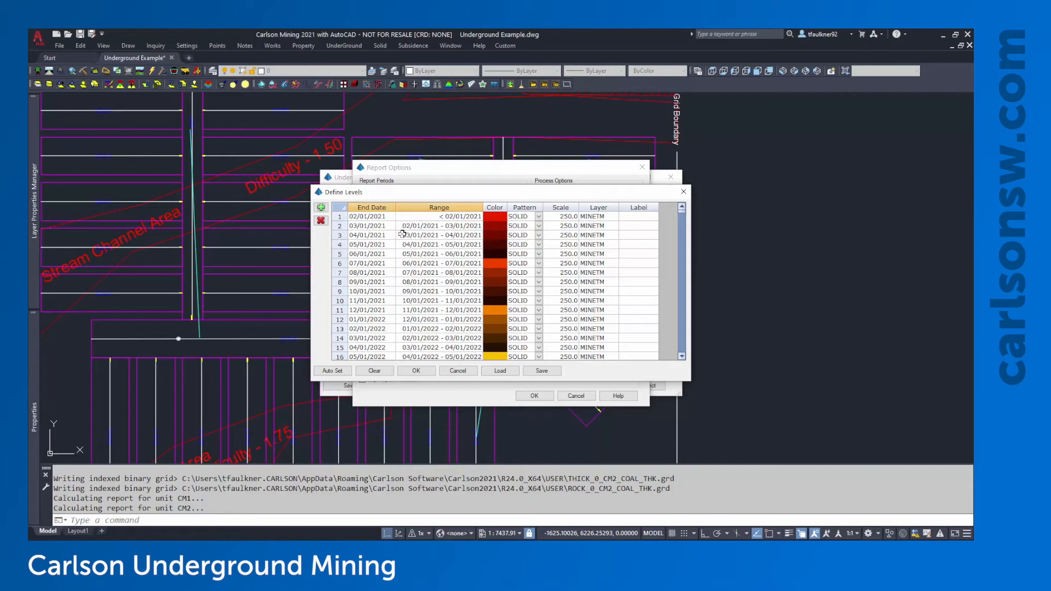
Save the levels as Custom Date Table, accept Define Levels, and run the report
click(549, 375)
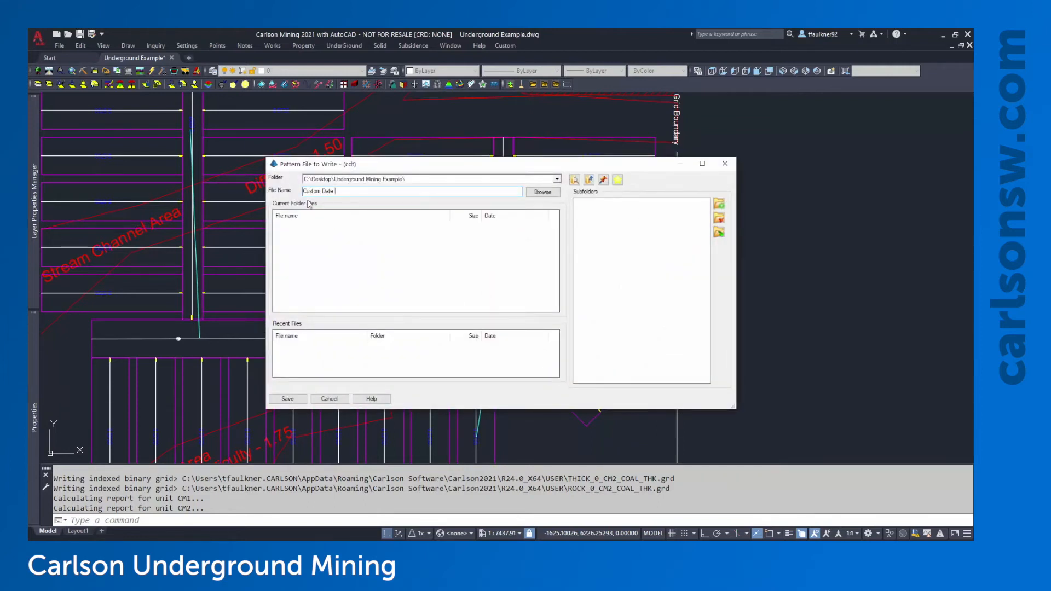
click(298, 399)
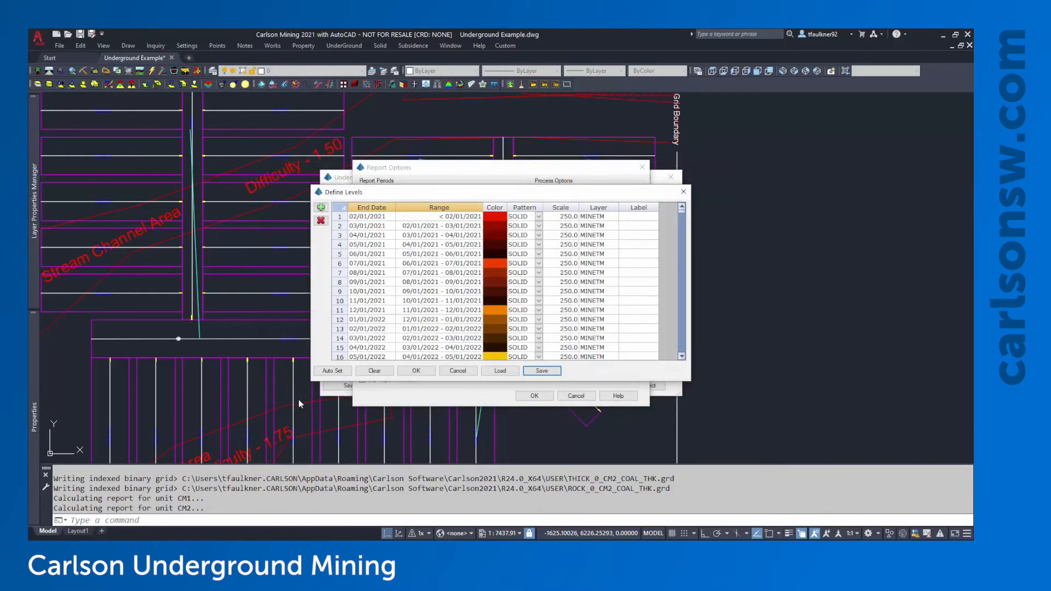
click(426, 372)
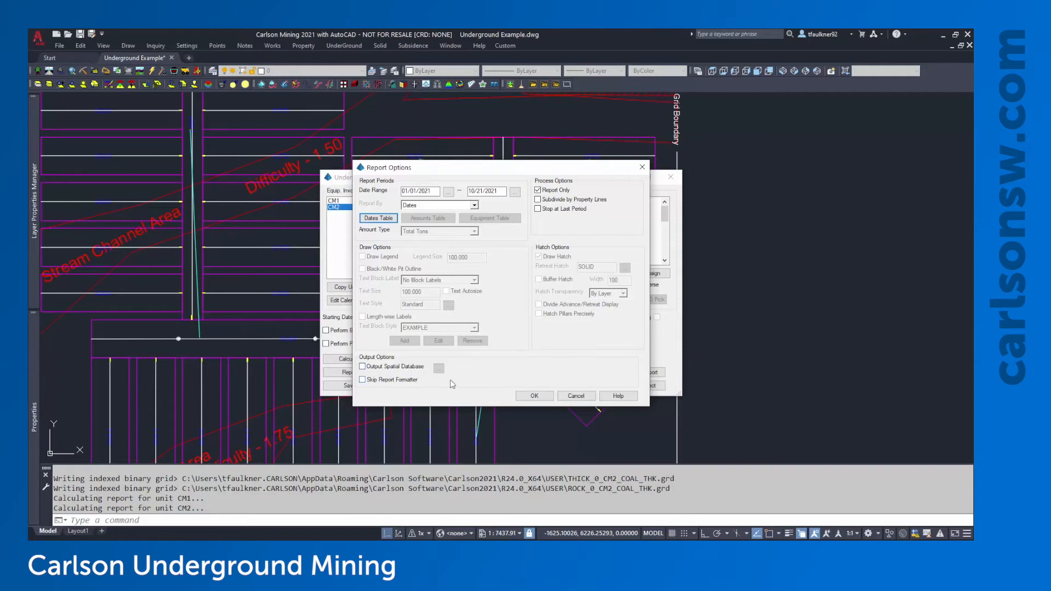
click(535, 396)
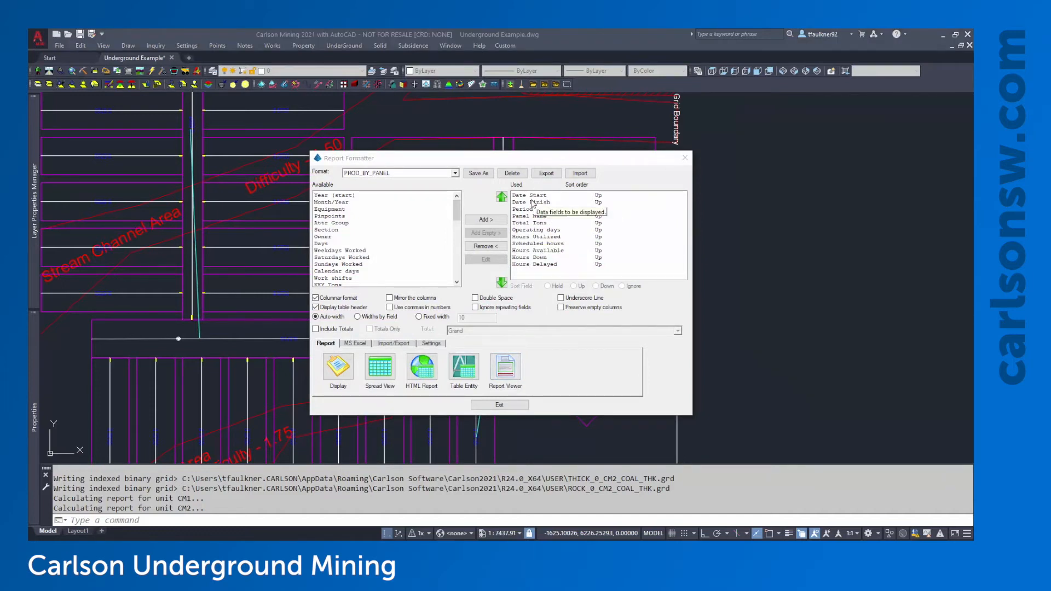
Clear all report fields, then add back Period, Equipment and Panel Name in that order
drag(536, 196, 534, 277)
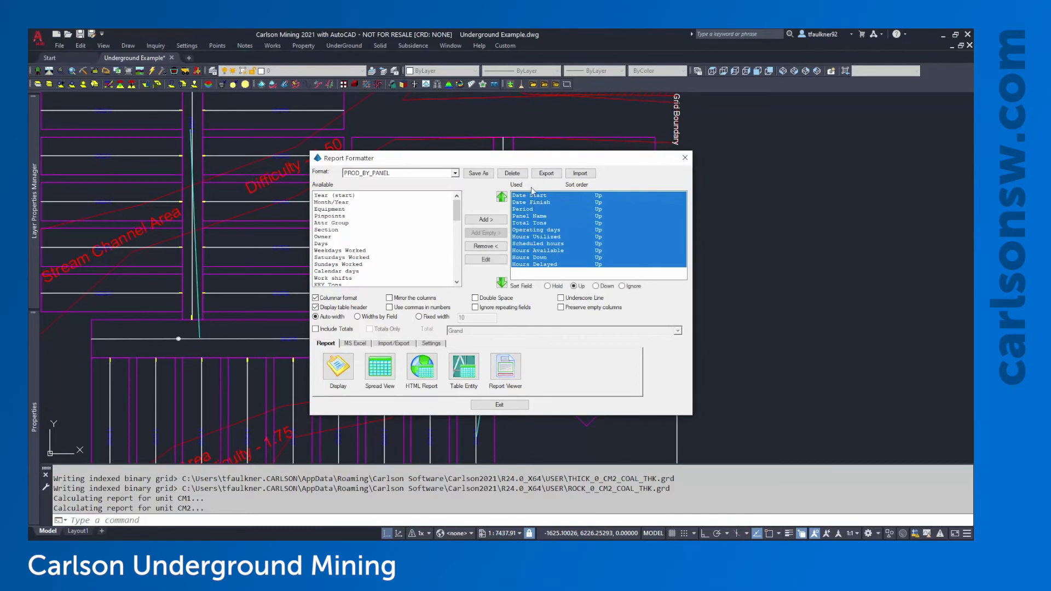
click(499, 249)
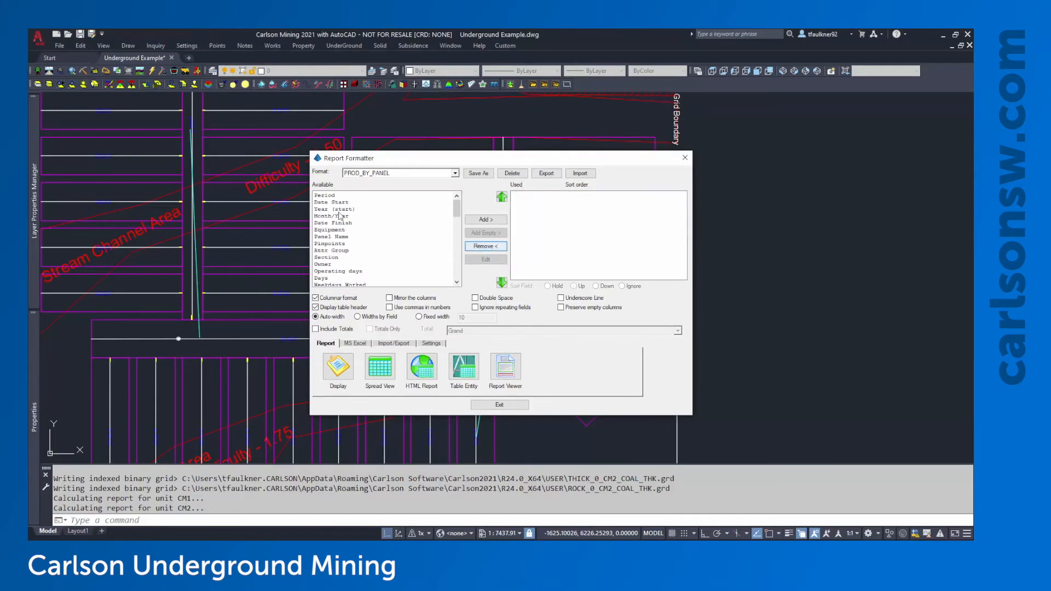
click(336, 197)
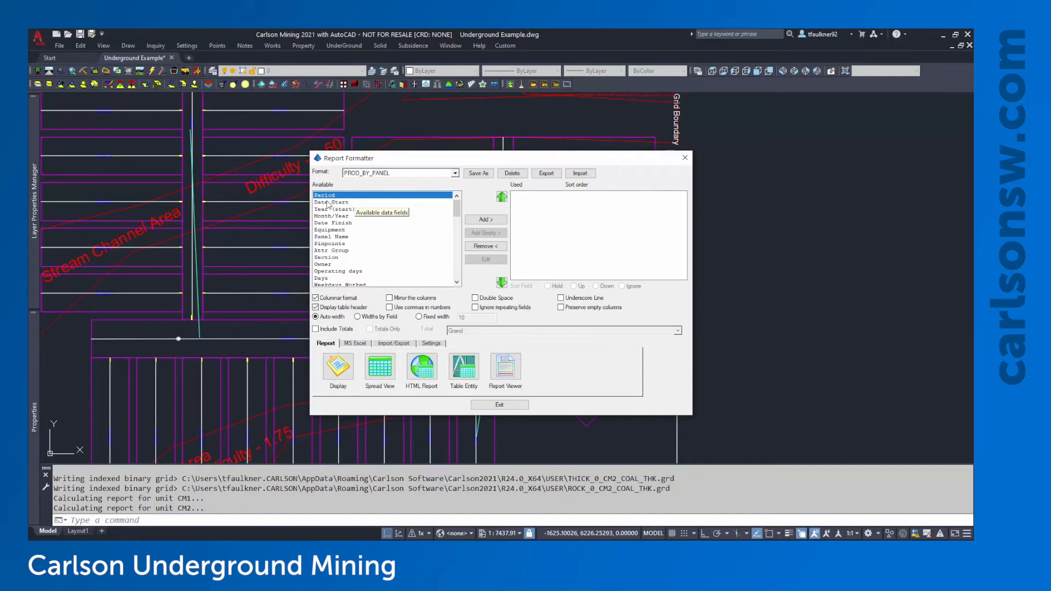
drag(331, 197, 607, 192)
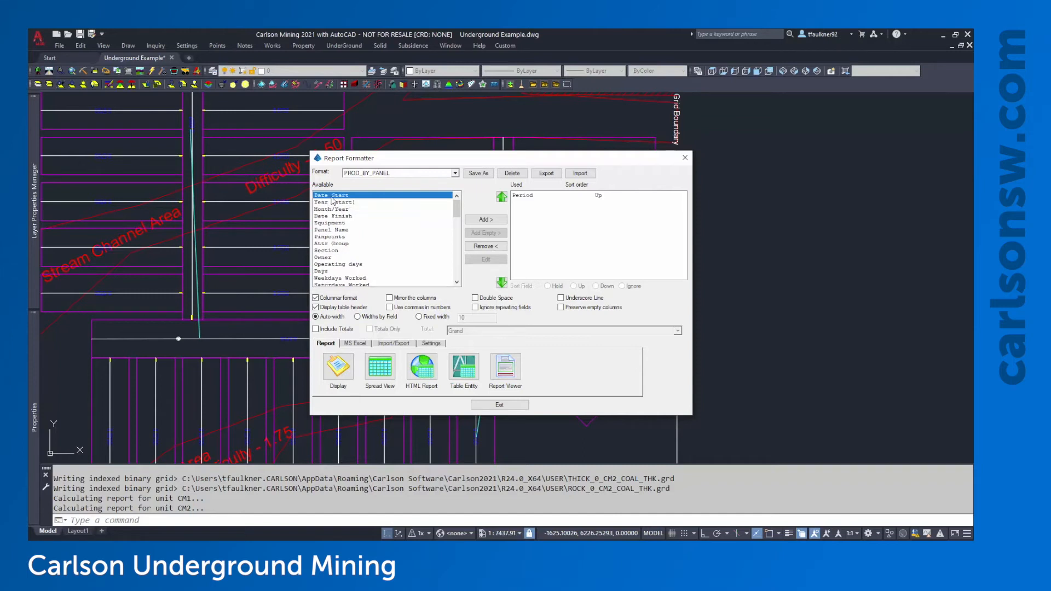
double_click(530, 197)
double_click(324, 232)
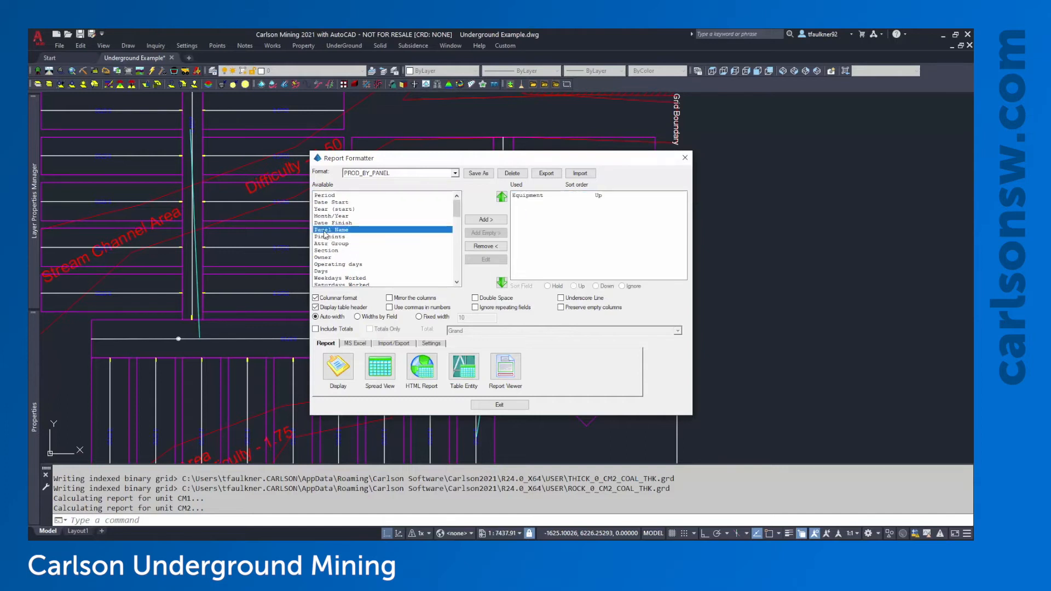
click(539, 196)
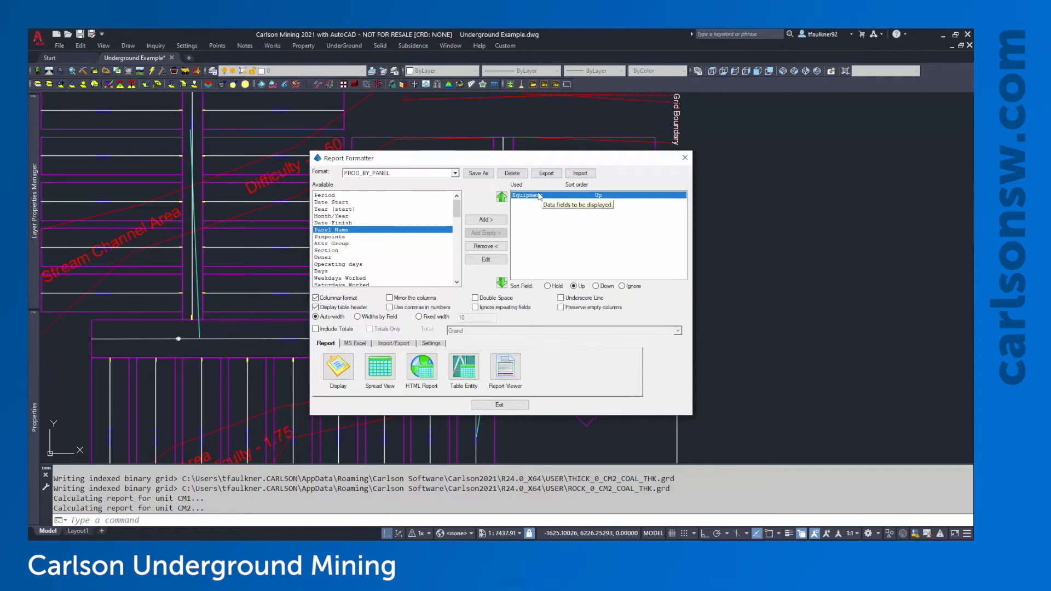
double_click(539, 196)
double_click(328, 196)
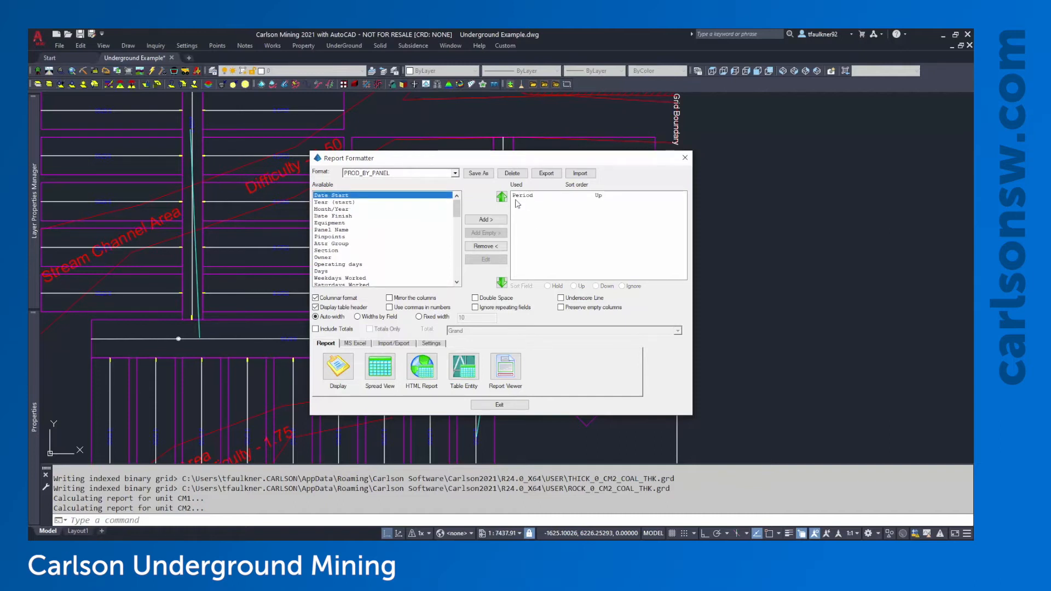
double_click(333, 223)
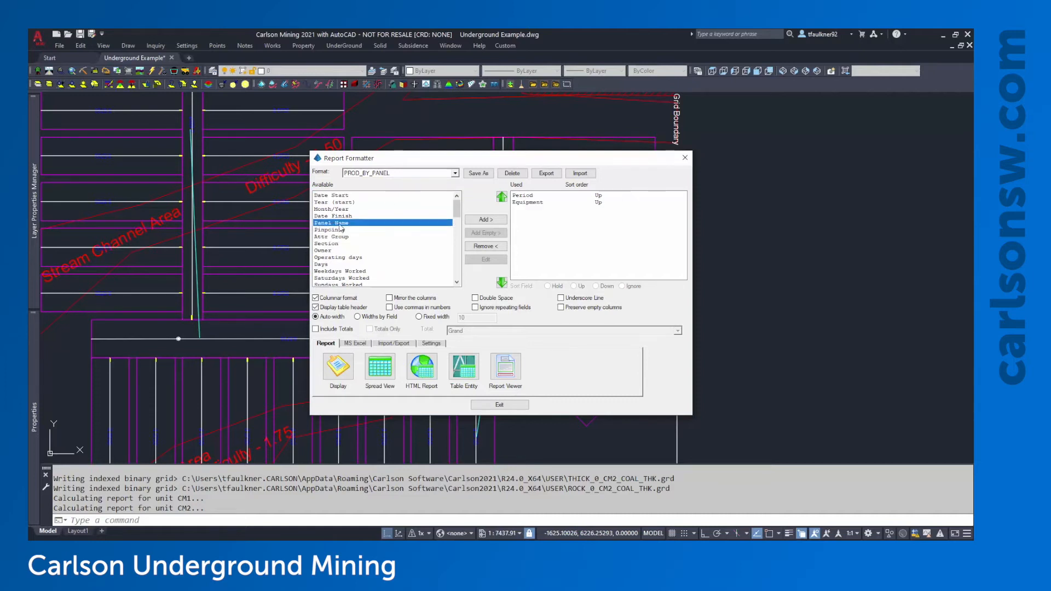
double_click(341, 223)
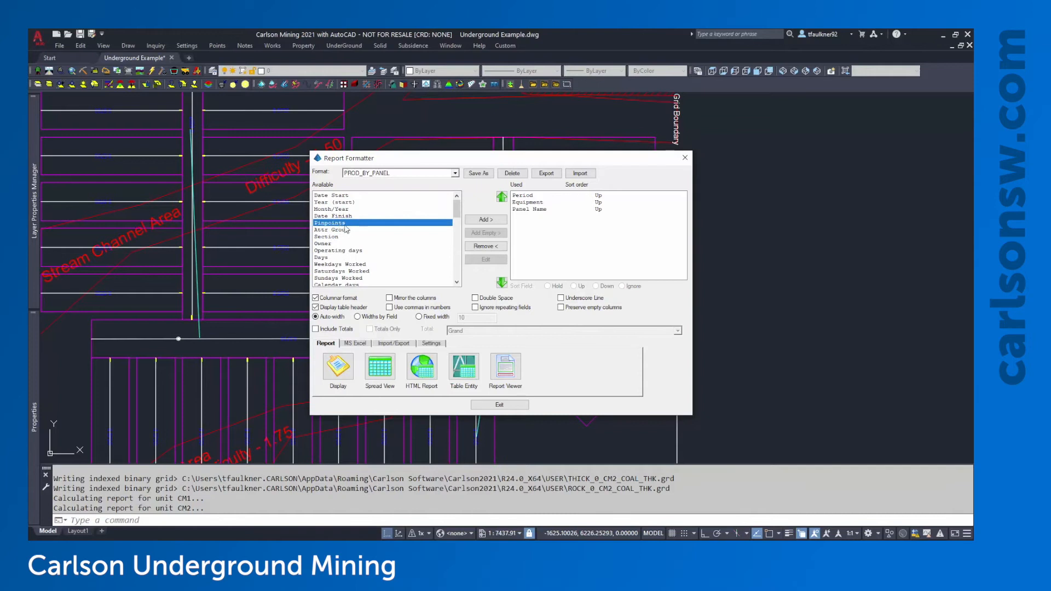
Add KEY Tons, Non-Key Tons, and ASH, BTU, MOISTURE and SULFUR to the report
scroll(344, 228, down, 2)
scroll(347, 227, down, 3)
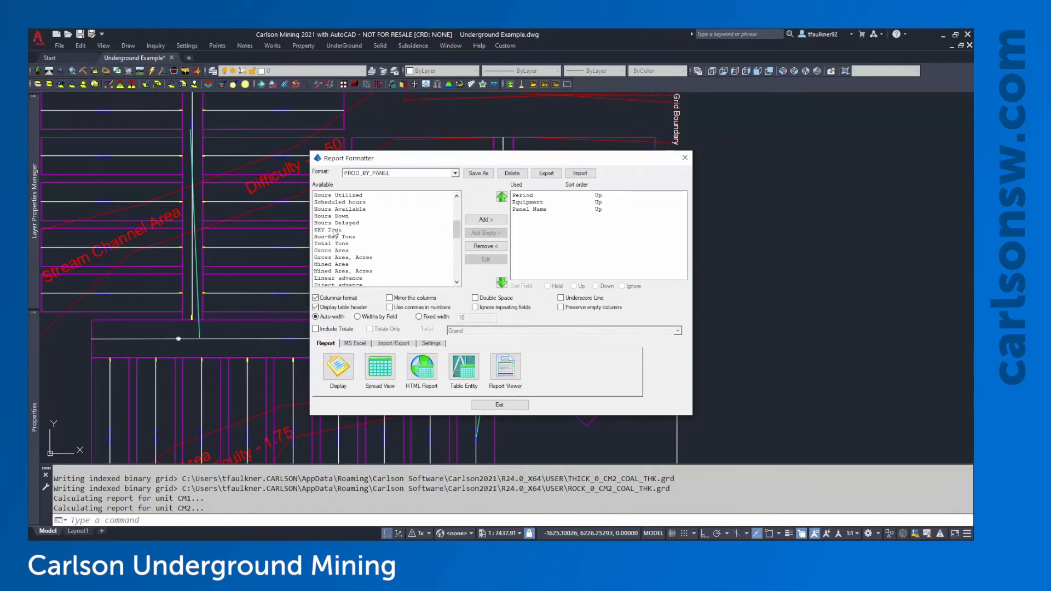
double_click(335, 233)
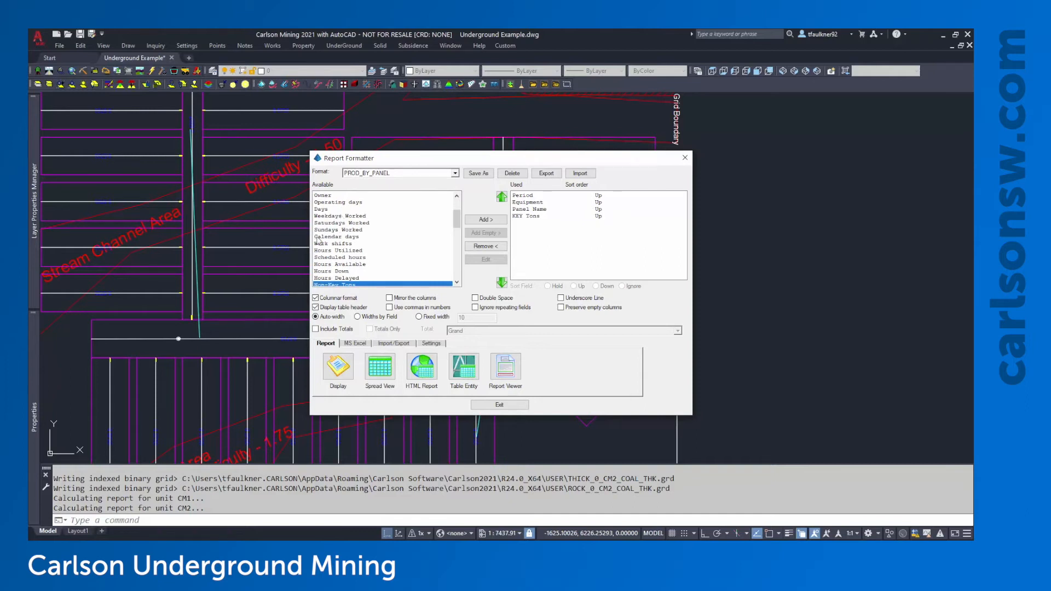
click(380, 265)
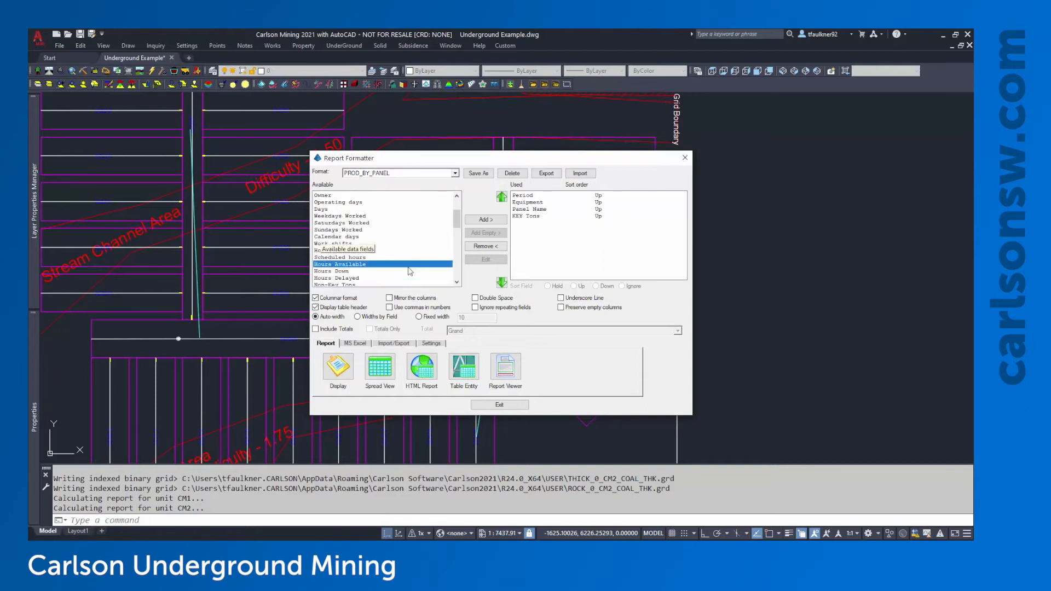
scroll(381, 273, down, 1)
double_click(339, 266)
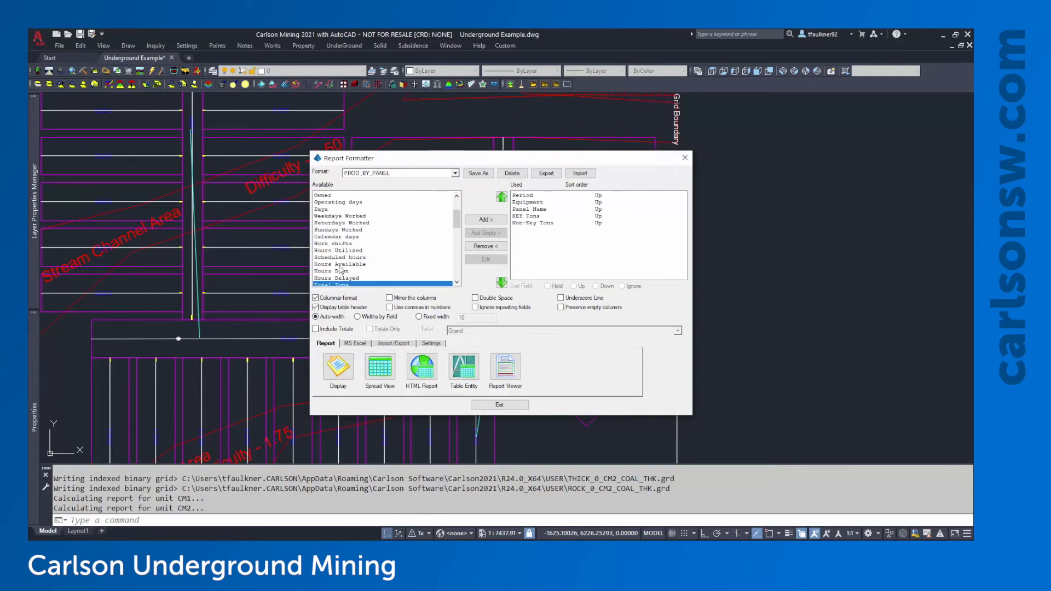
scroll(342, 265, down, 4)
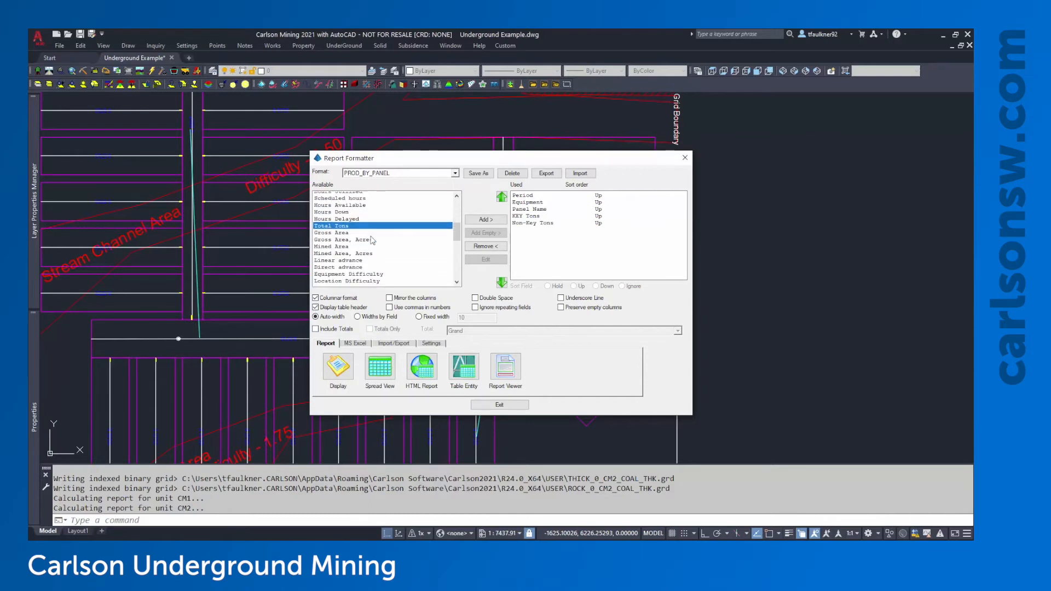
scroll(373, 241, down, 4)
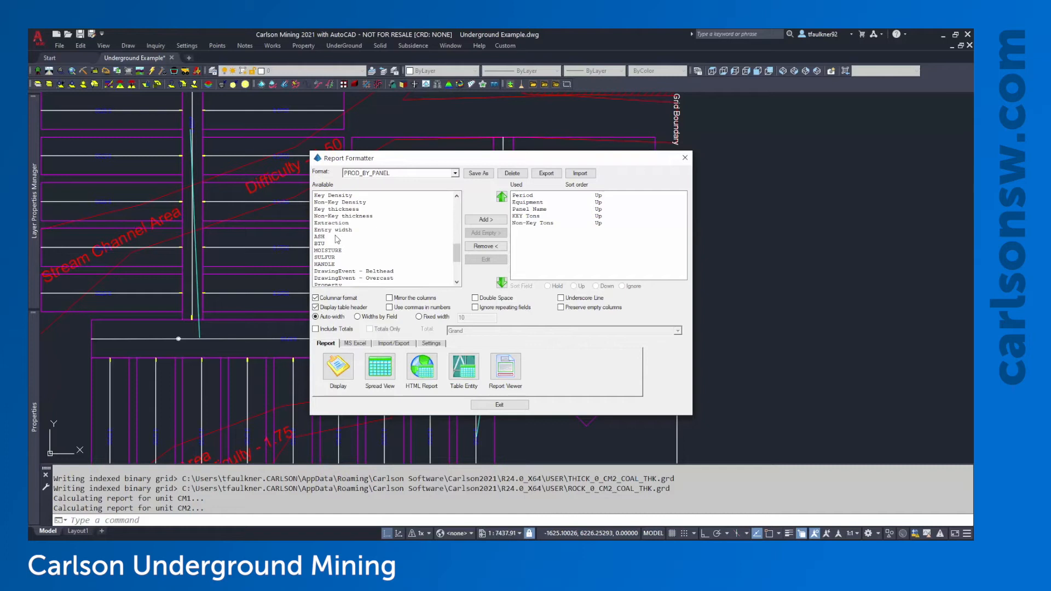
drag(323, 240, 528, 225)
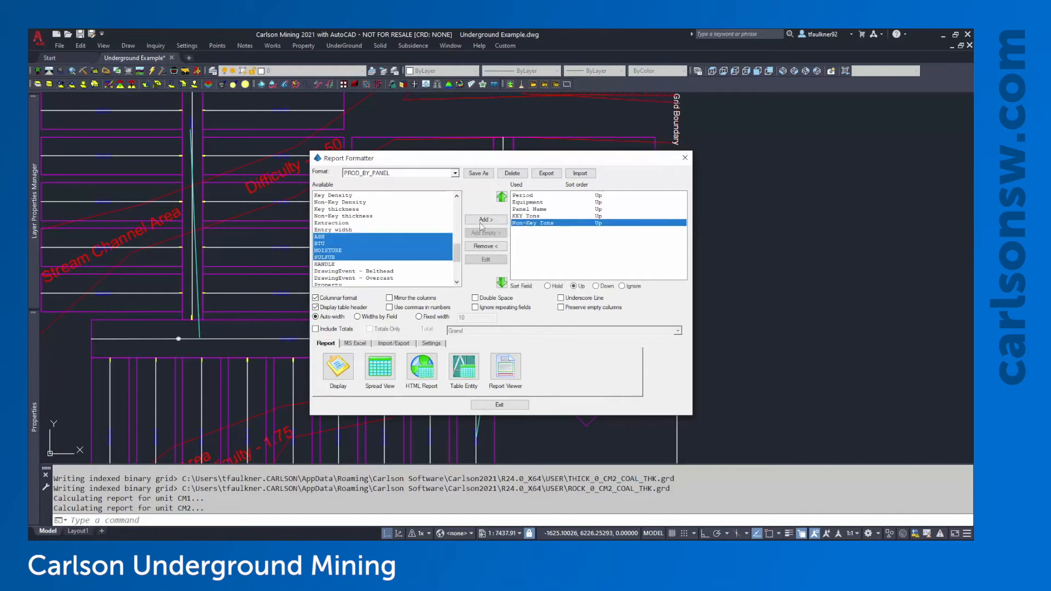
scroll(404, 261, down, 5)
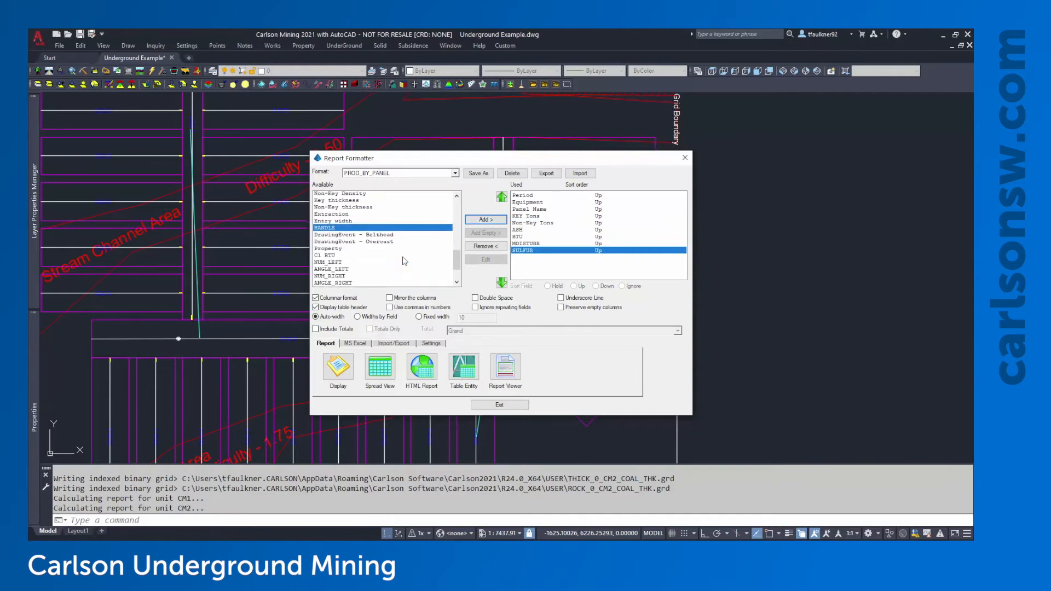
scroll(405, 262, up, 6)
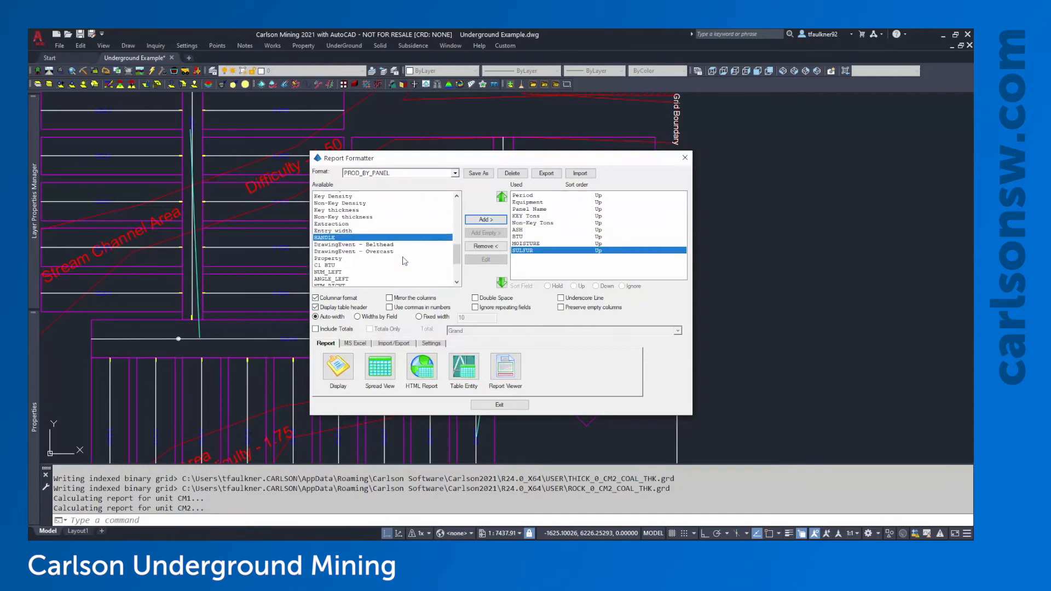
scroll(405, 261, up, 2)
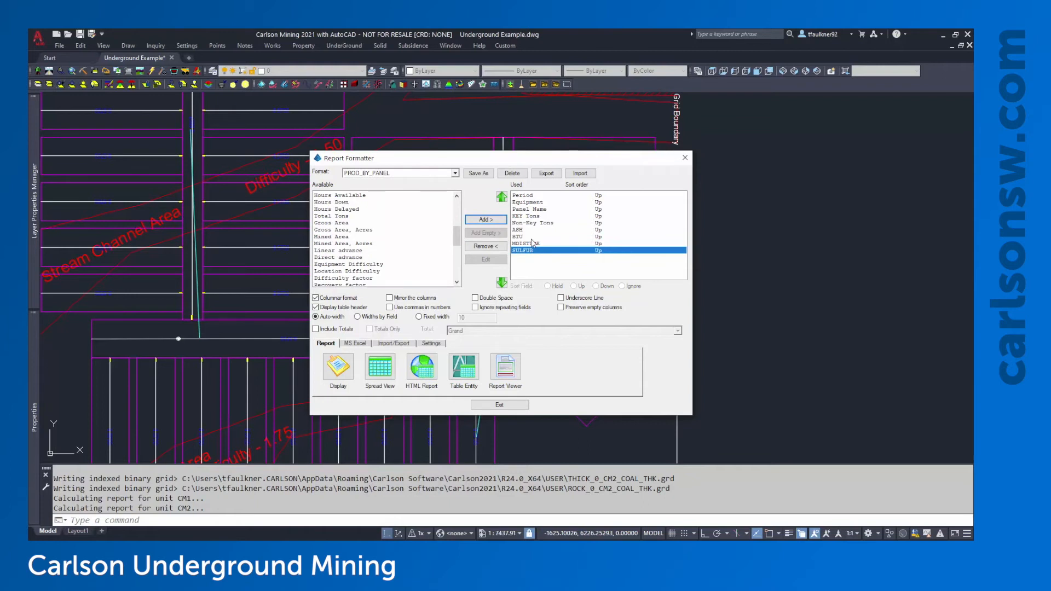
click(344, 374)
click(649, 116)
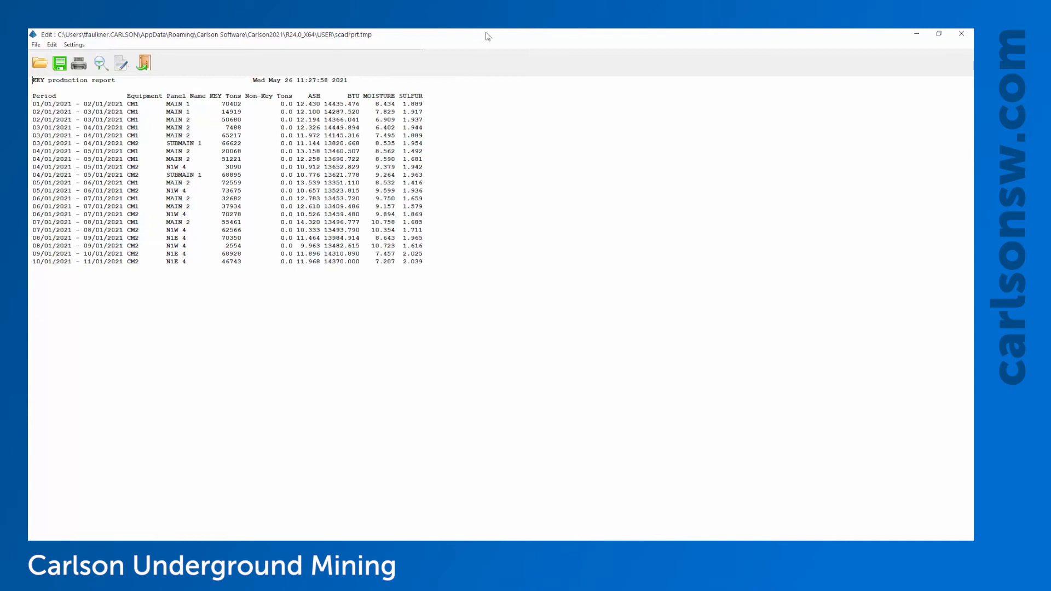
click(963, 36)
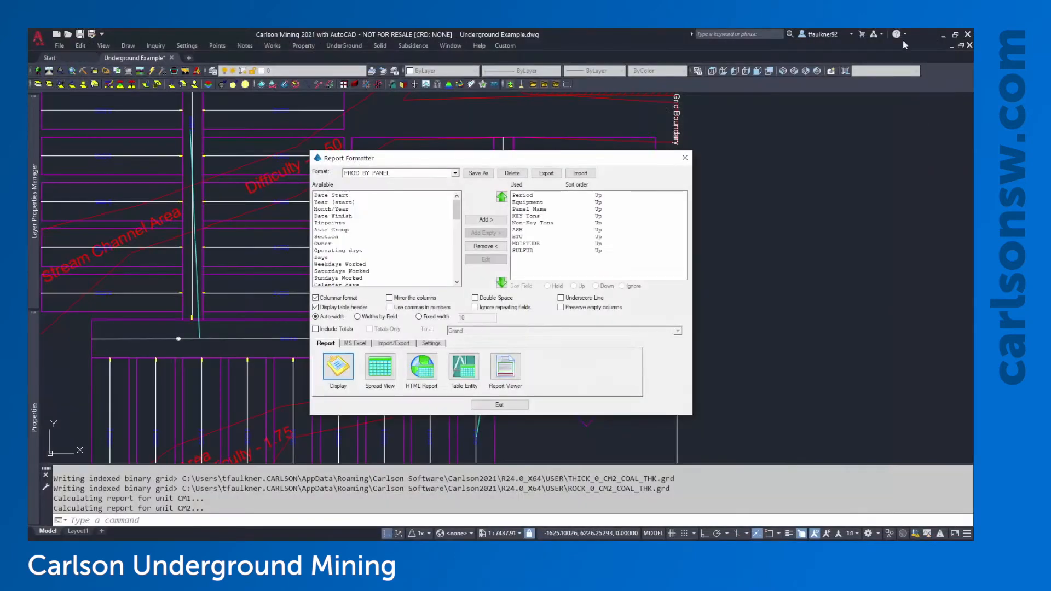
Exit the Report Formatter, keeping the nine-field PROD_BY_PANEL format
click(490, 408)
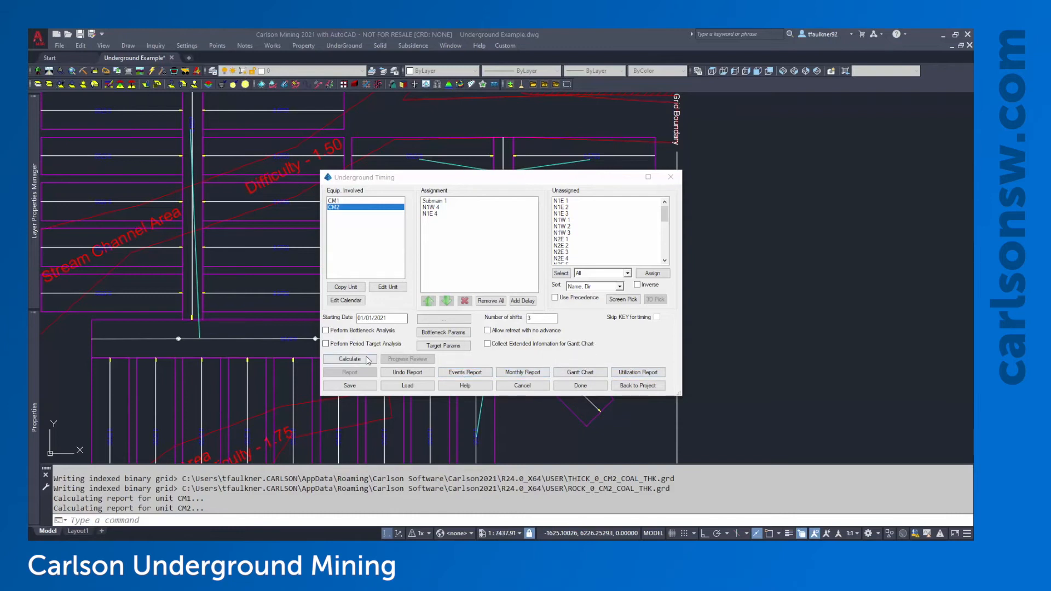
Add the HOURSPERDAY, UNIT and WAIT fields to the Gantt chart
click(582, 374)
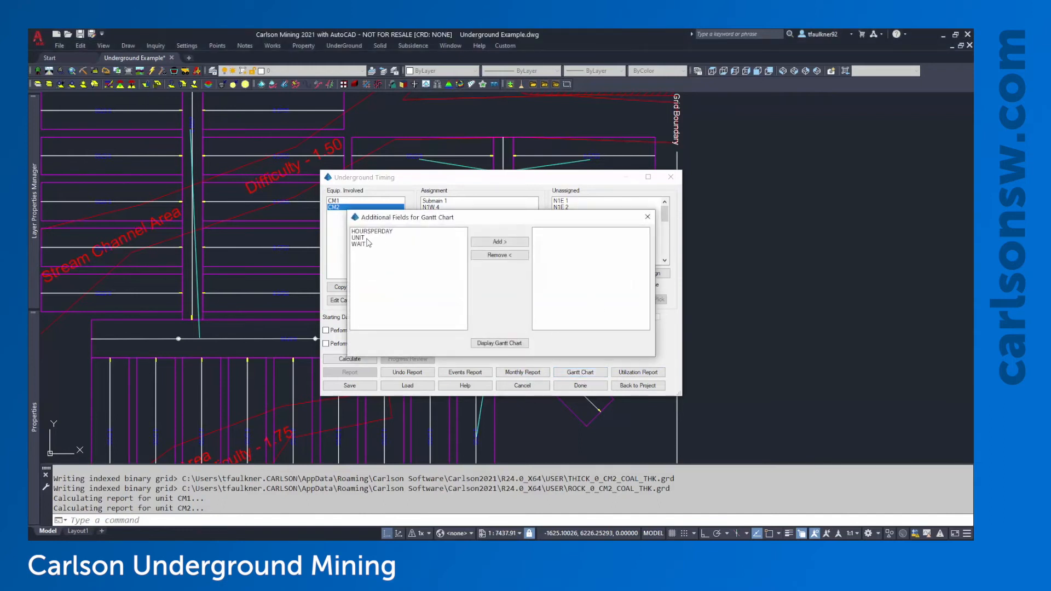
drag(370, 233, 373, 258)
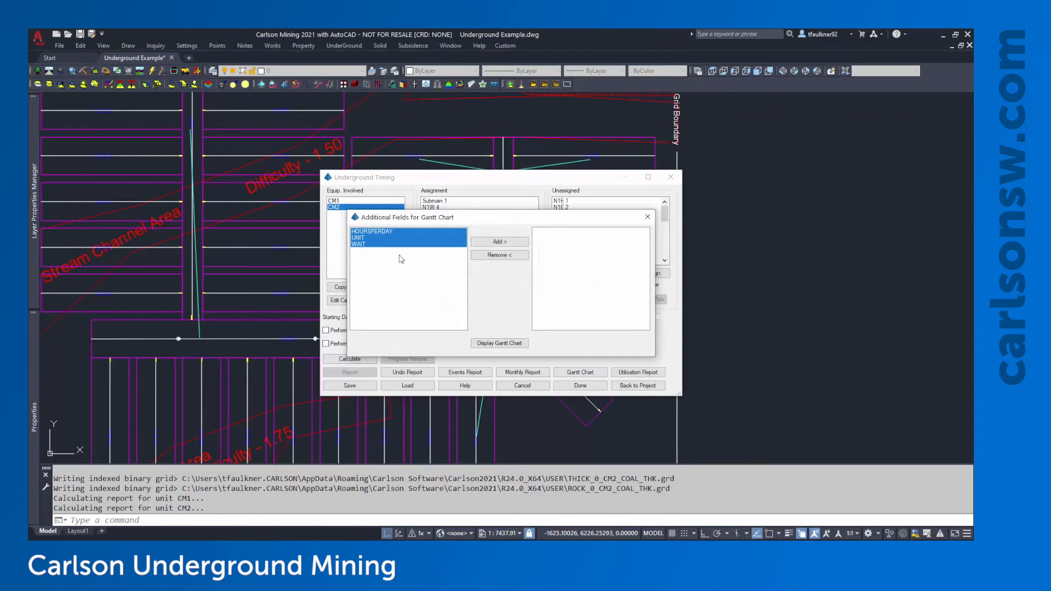
click(500, 241)
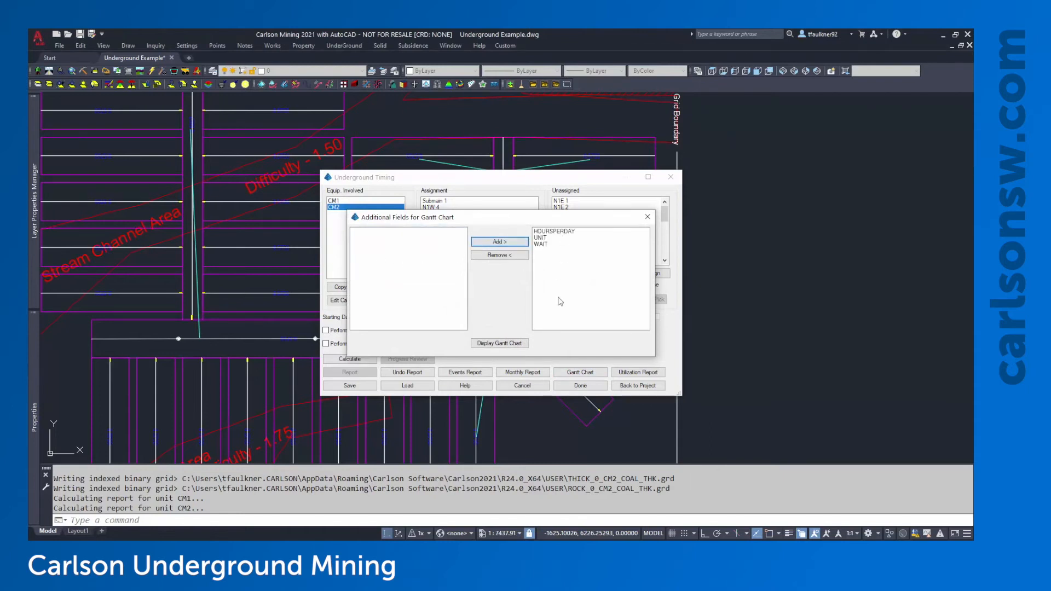
View the Gantt chart for the MAIN 1 and MAIN 2 panels at weekly scale, then close it
click(507, 343)
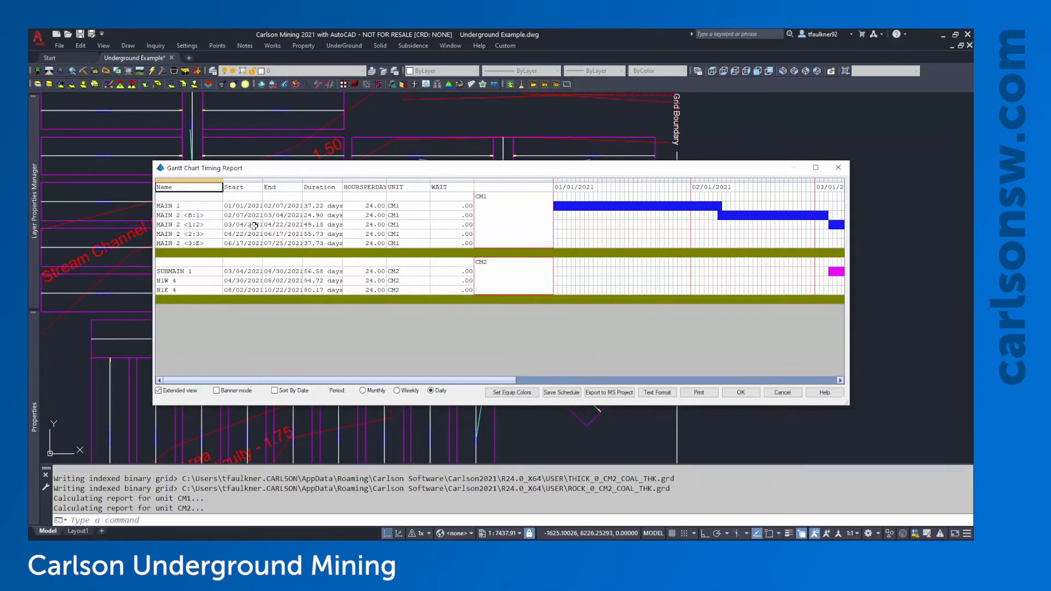
click(184, 206)
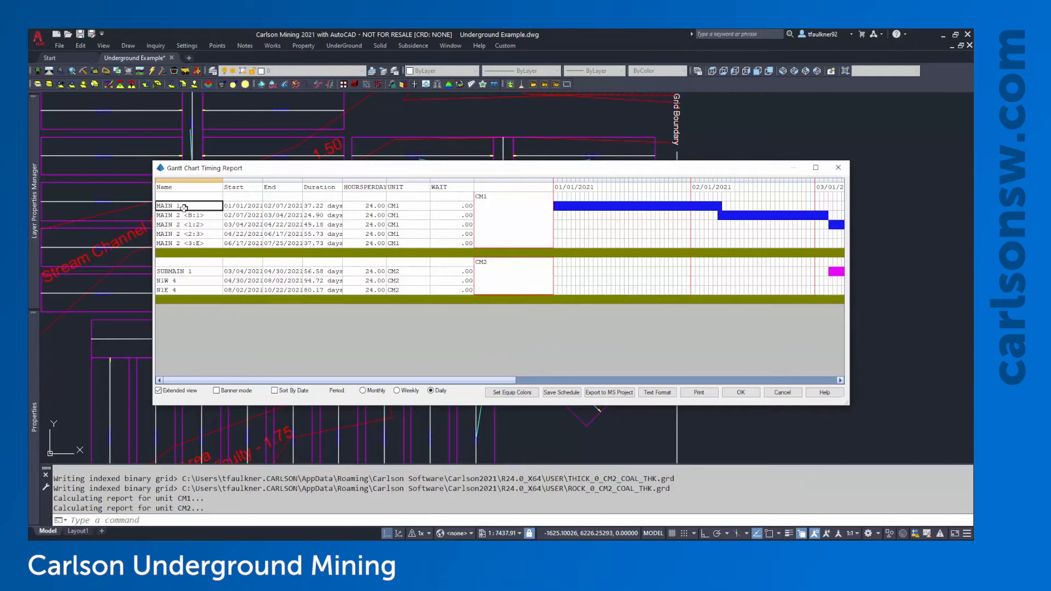
click(491, 198)
drag(491, 198, 499, 292)
click(174, 214)
click(172, 224)
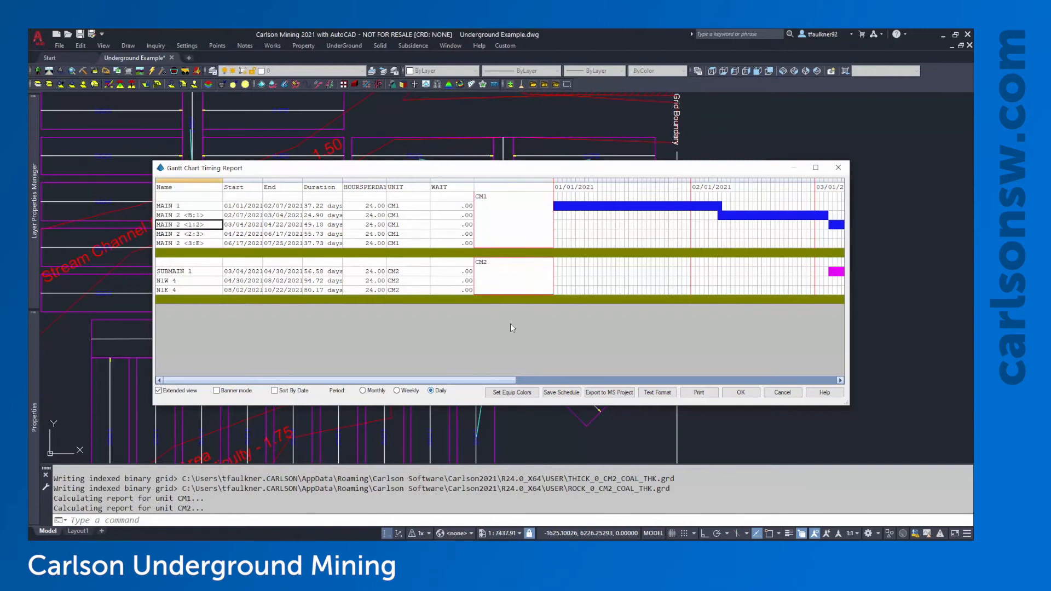
click(410, 392)
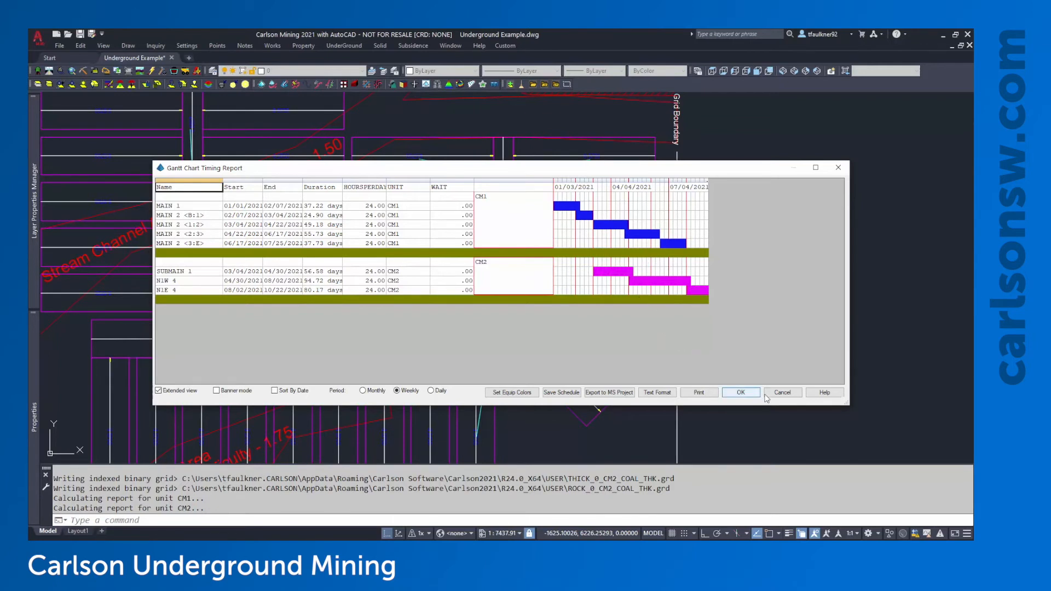
click(741, 393)
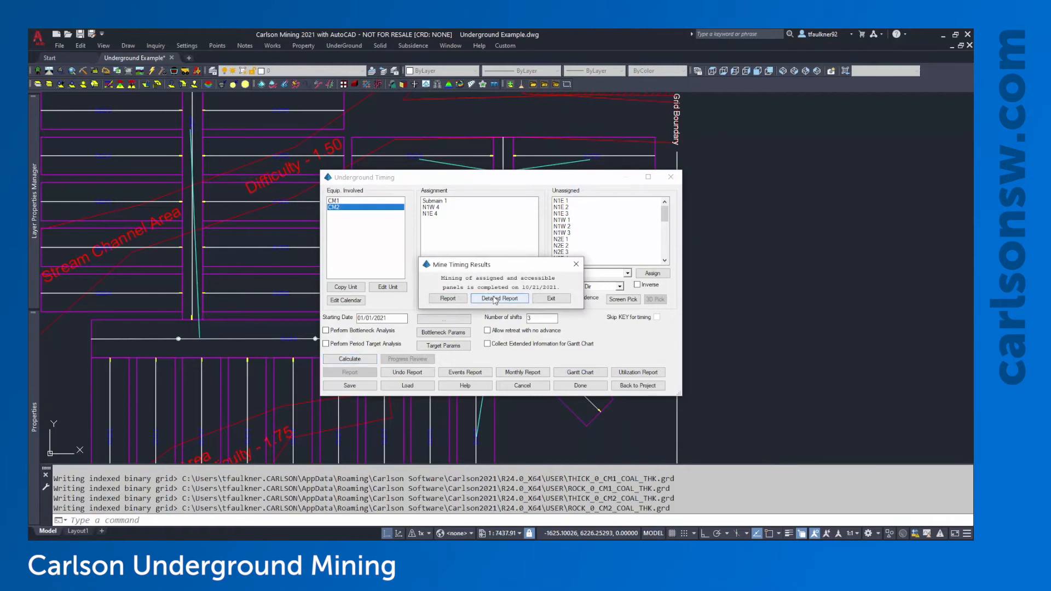
In detailed report options, uncheck Report Only, draw a size-100 legend and use black/white pit outlines
click(494, 299)
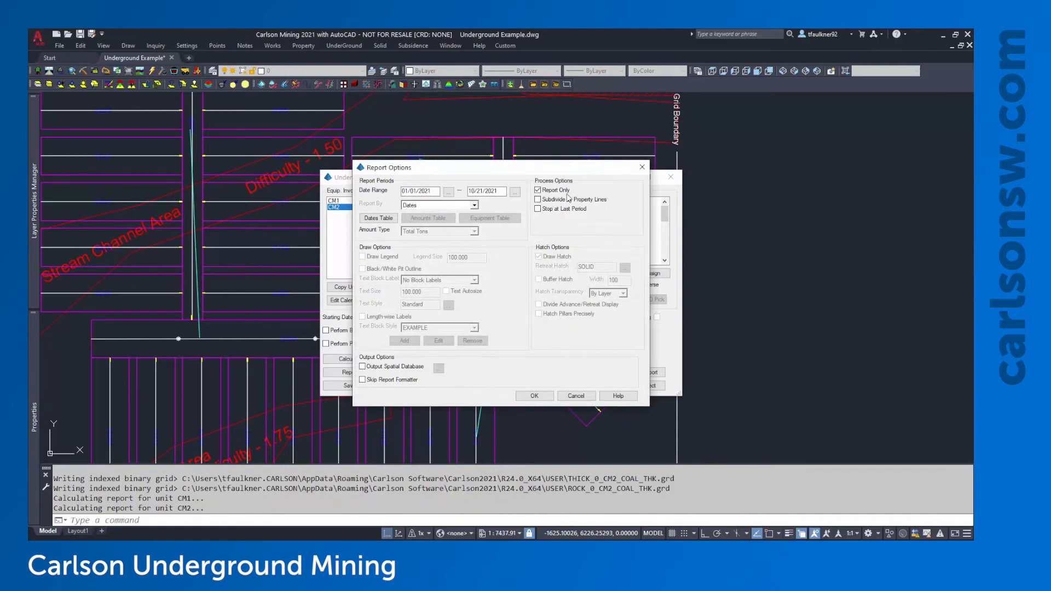
click(538, 191)
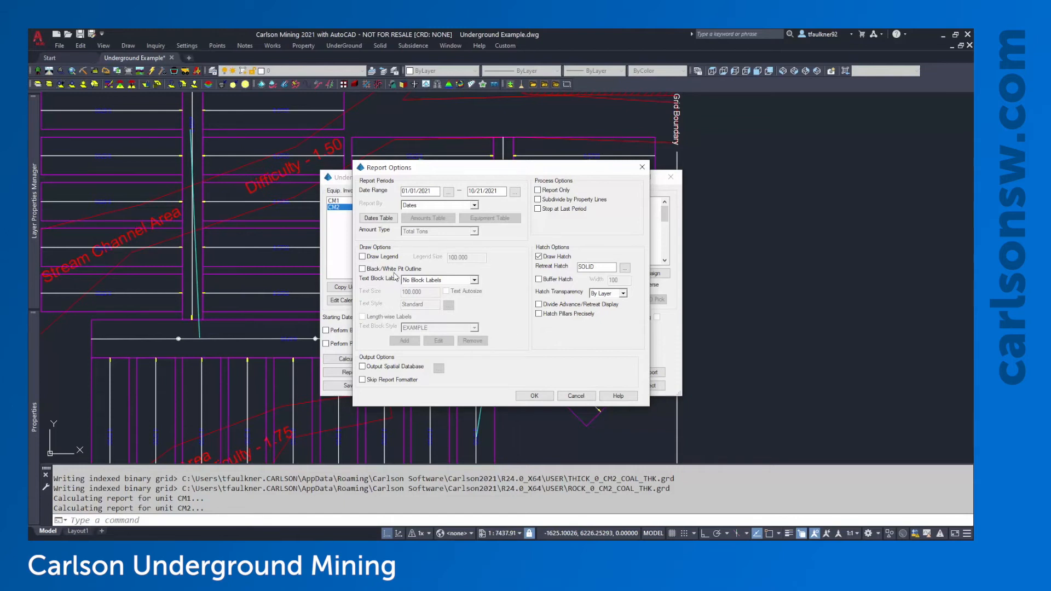
click(376, 258)
drag(471, 259, 446, 258)
click(470, 259)
click(362, 269)
Set Text Block Label to Draw Actual Dates with Text Autosize, and show the Dates Table
click(429, 281)
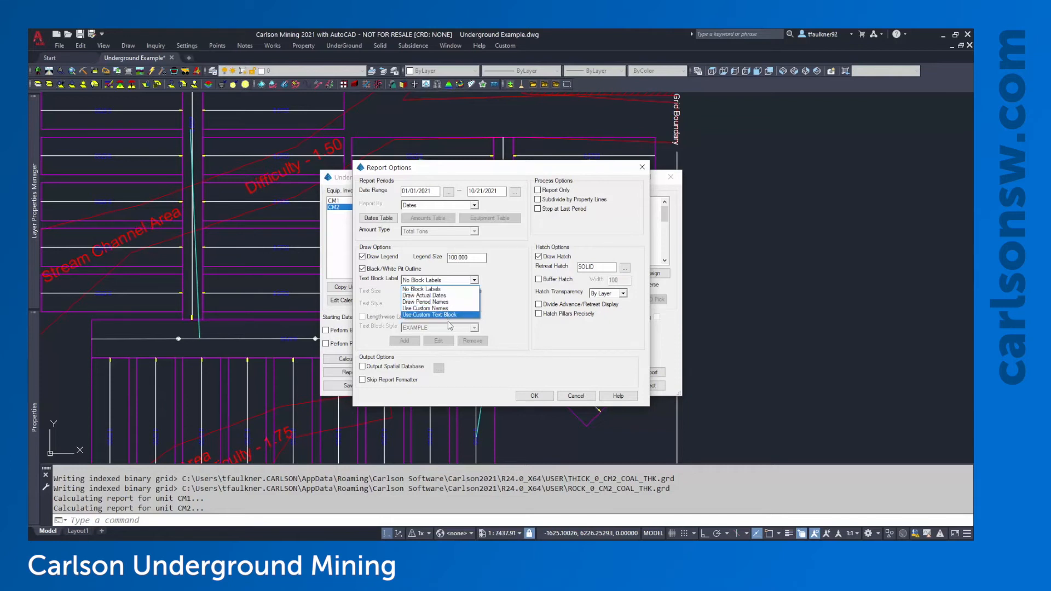
click(435, 297)
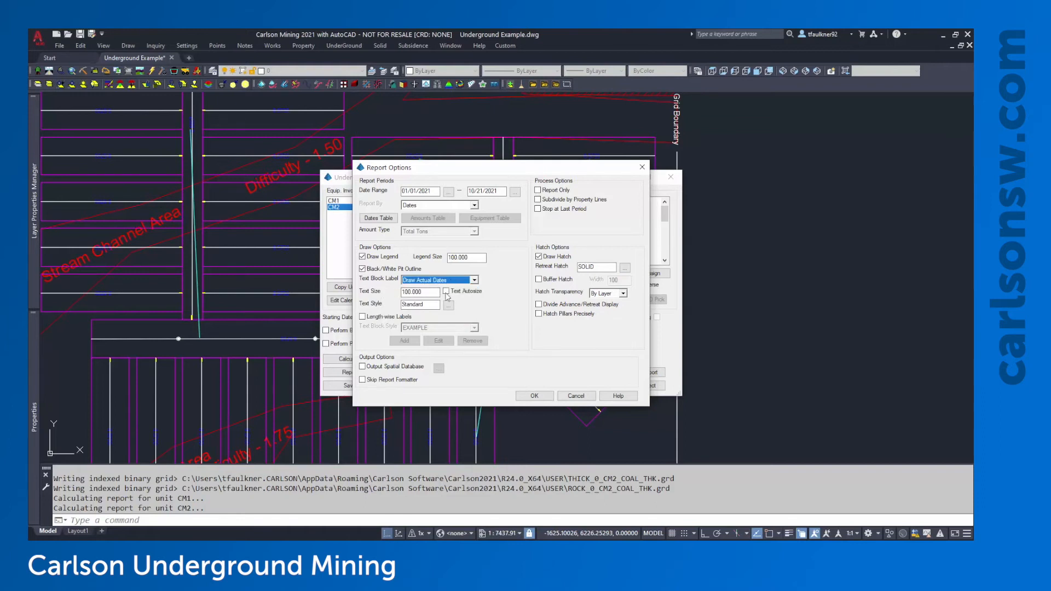
click(447, 291)
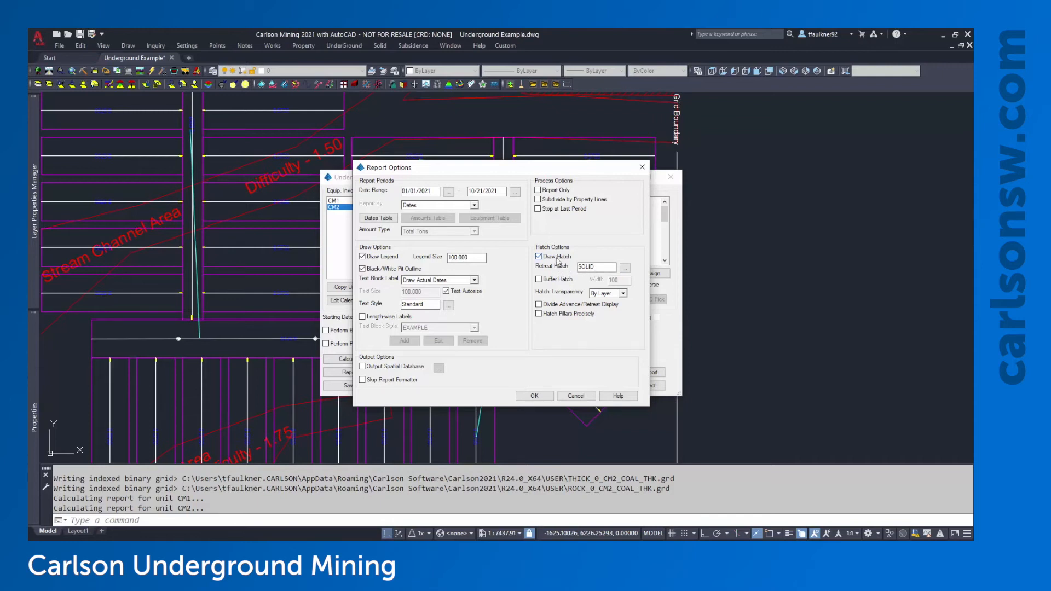
click(373, 219)
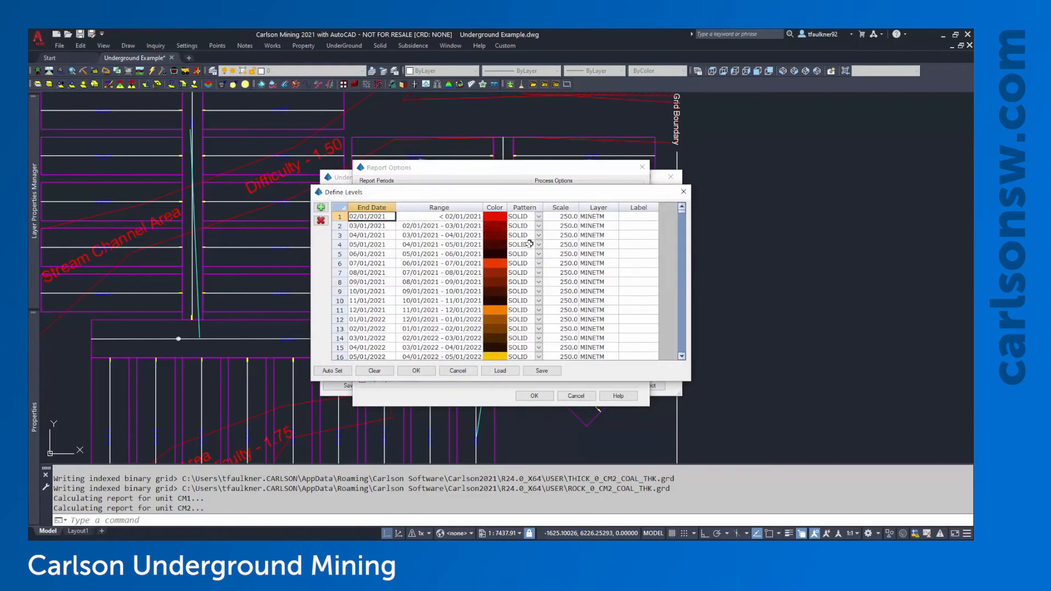
Close the dates table, keep hatch transparency By Layer, and accept the report options
click(683, 192)
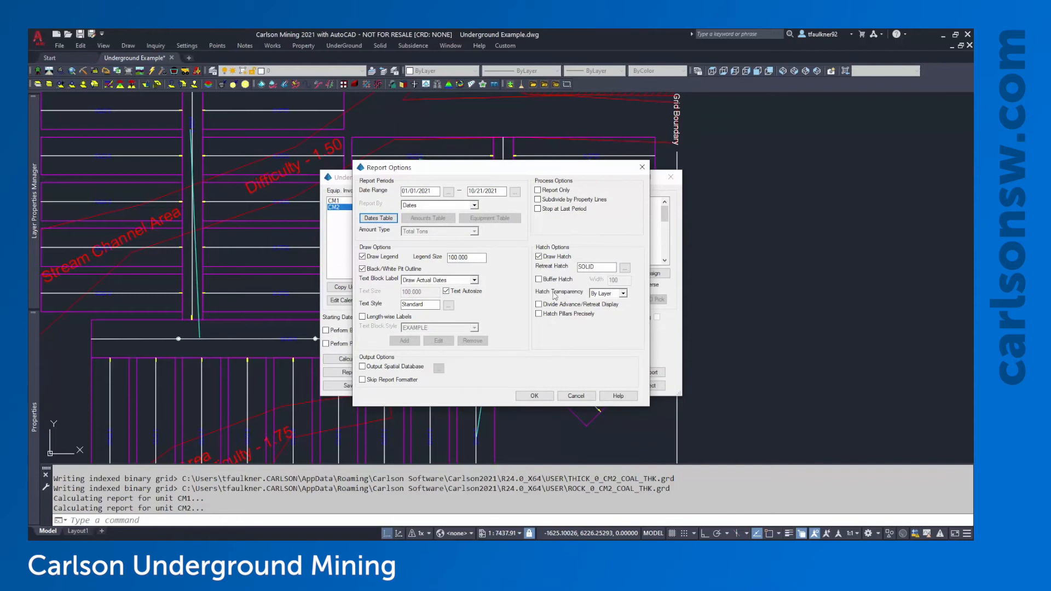
click(612, 295)
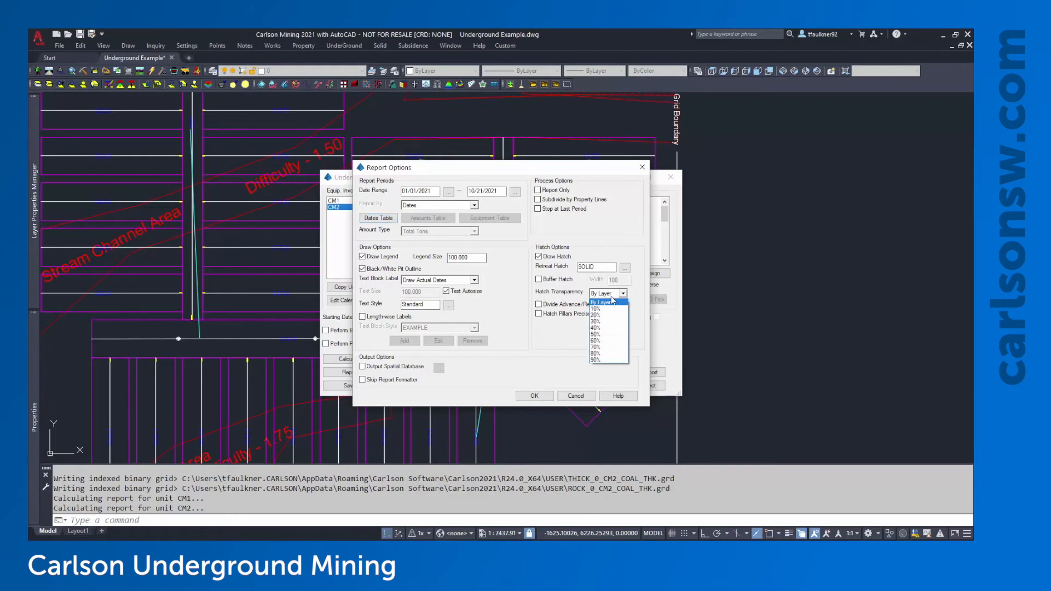
click(613, 300)
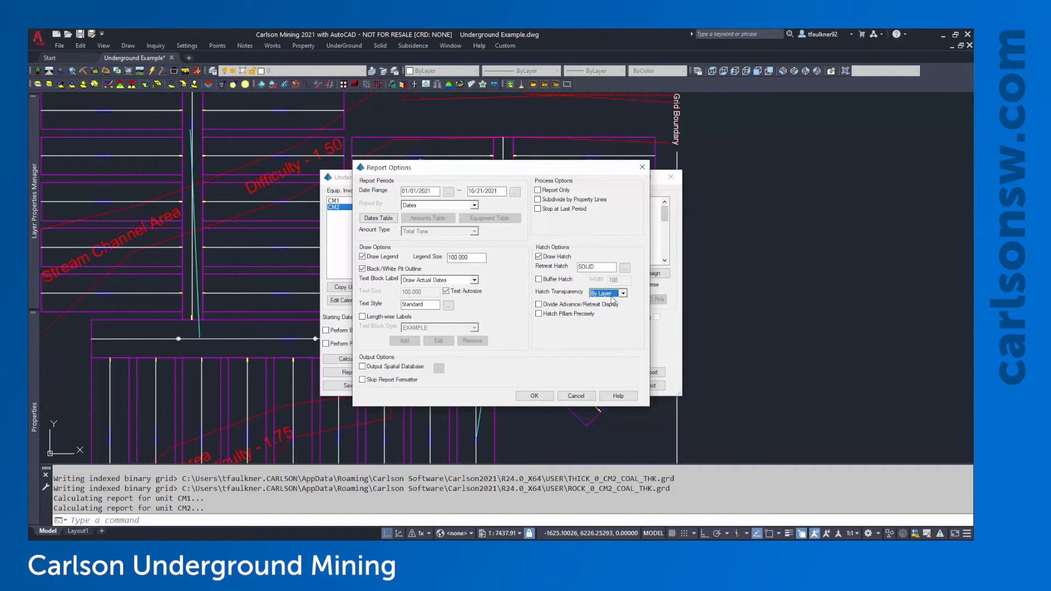
click(524, 396)
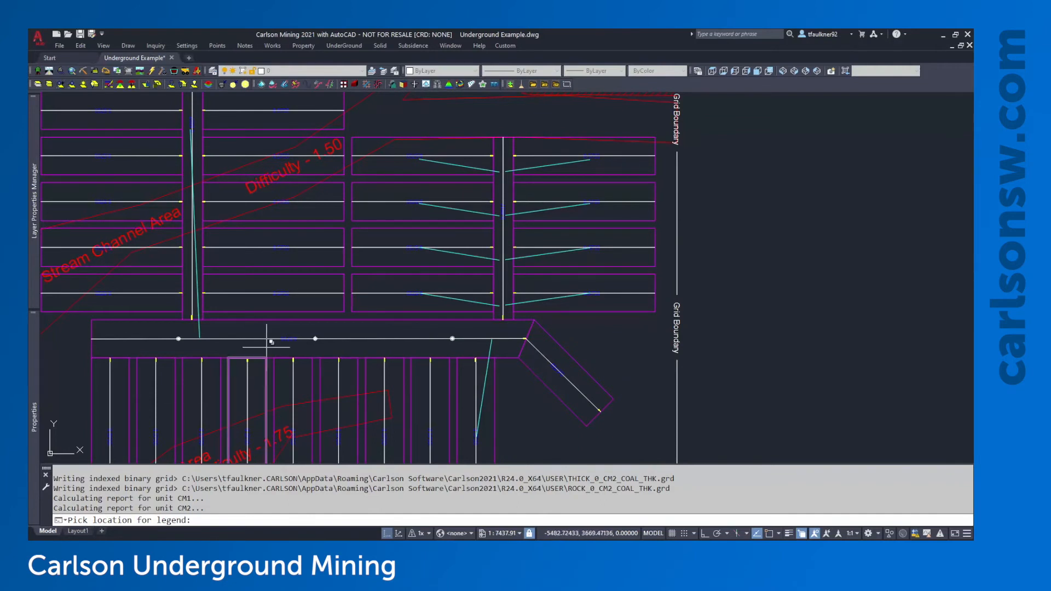
Place the date legend right of the mine plan and check the newly hatched panels
scroll(301, 351, down, 2)
middle_drag(580, 196, 606, 207)
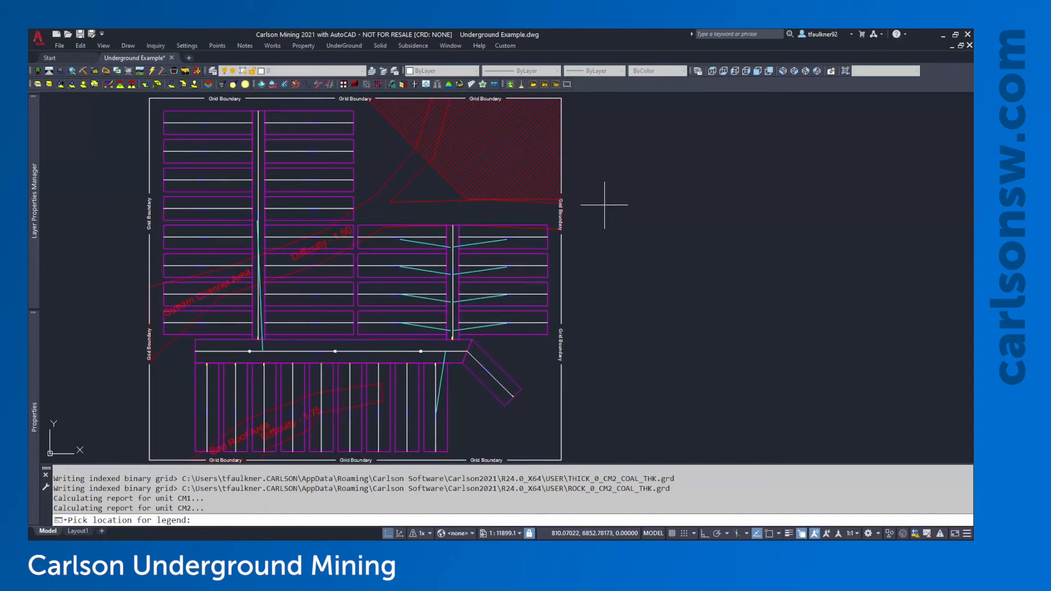
click(668, 198)
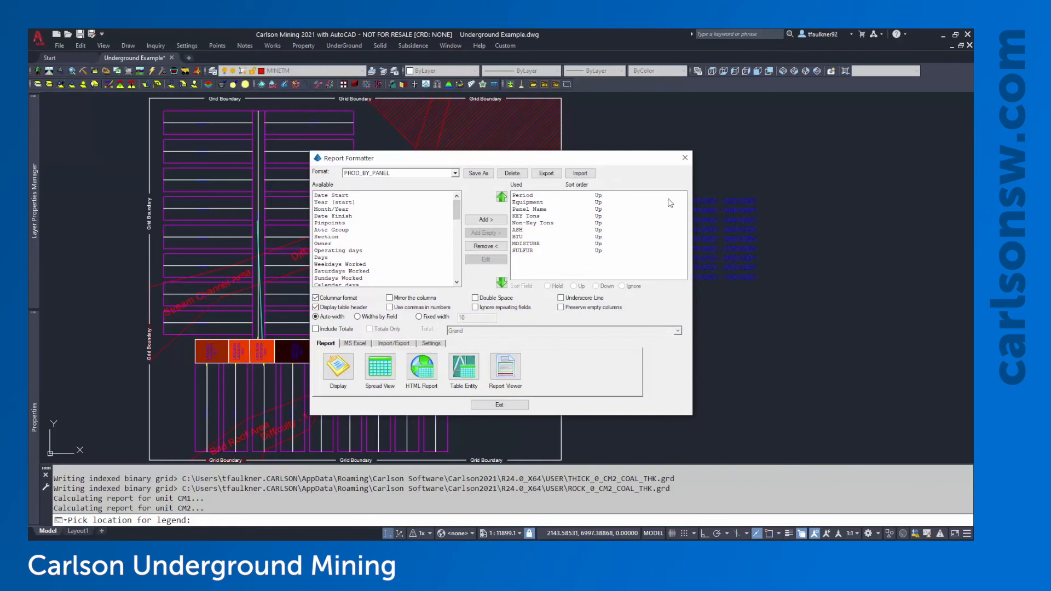
drag(536, 160, 825, 314)
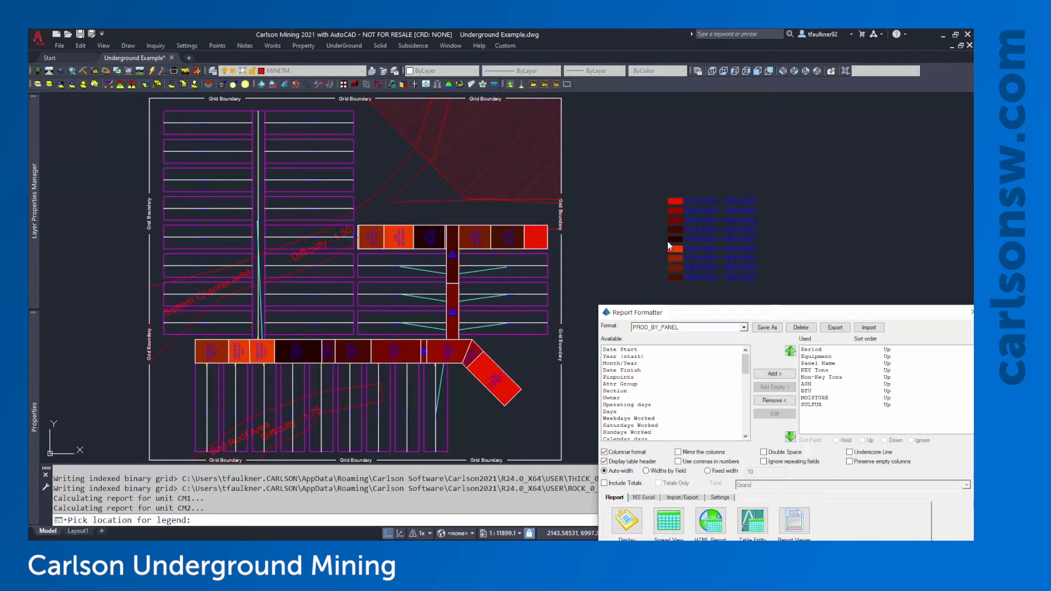
drag(763, 315, 495, 150)
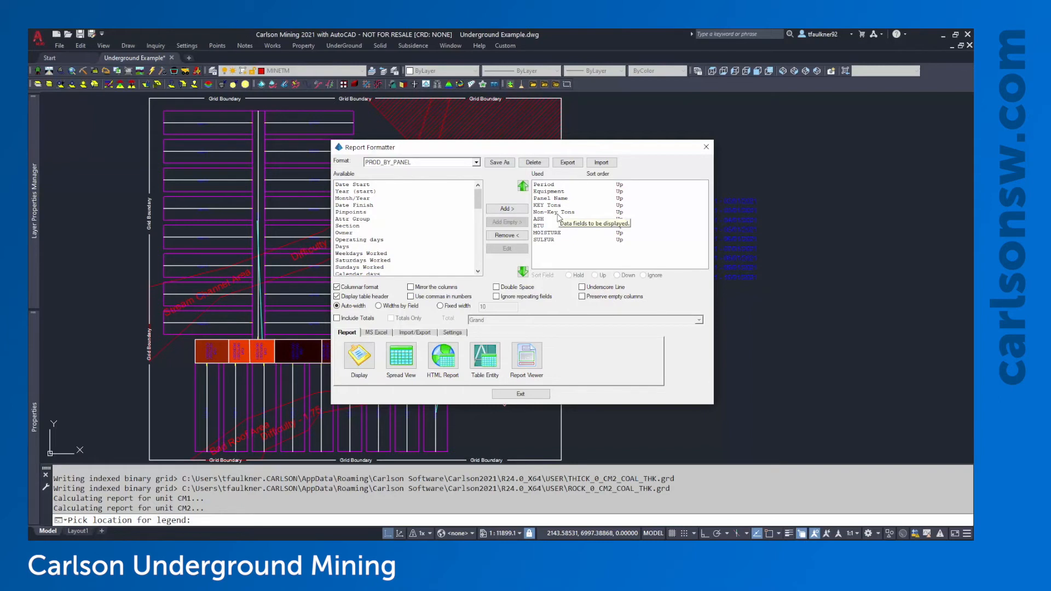
click(524, 394)
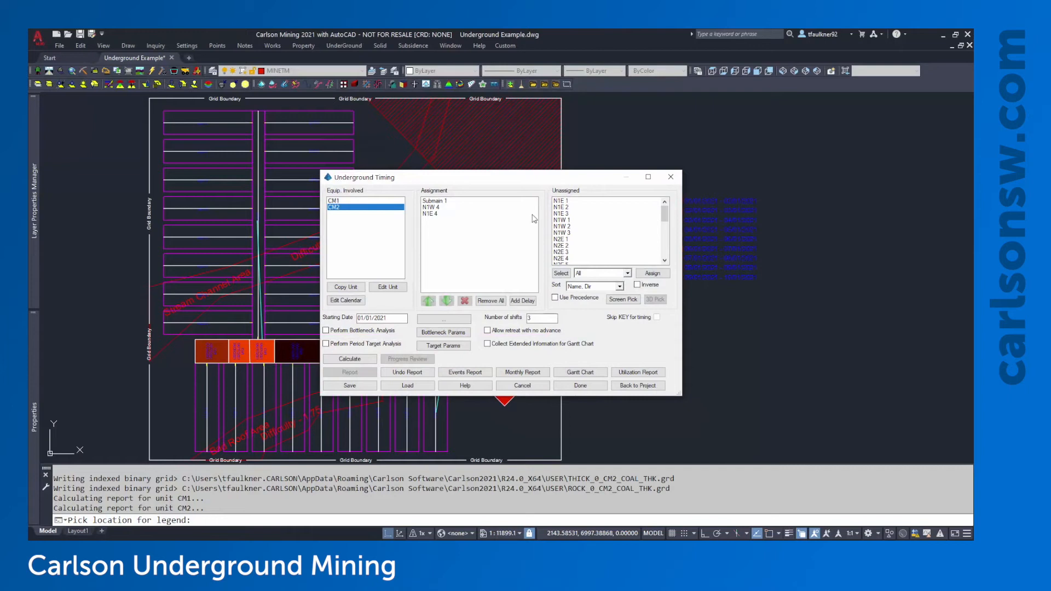
click(580, 386)
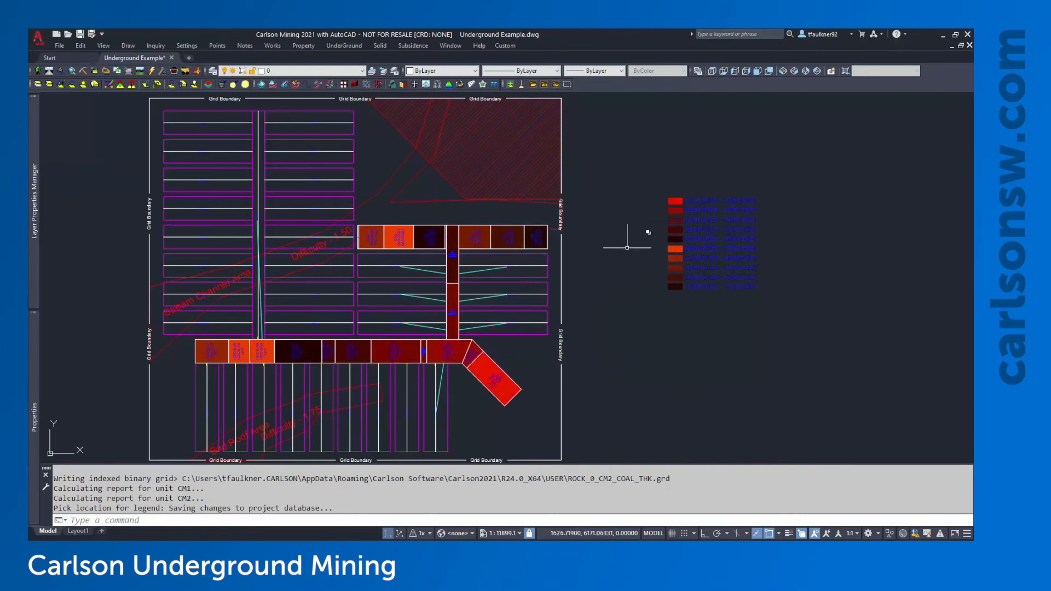
scroll(486, 400, up, 2)
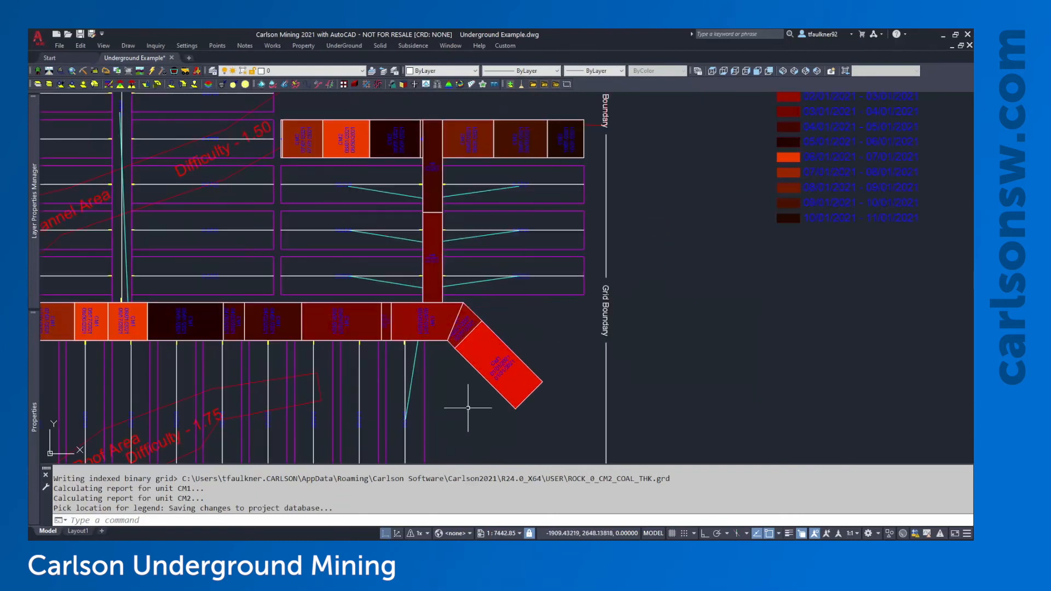
scroll(486, 402, up, 4)
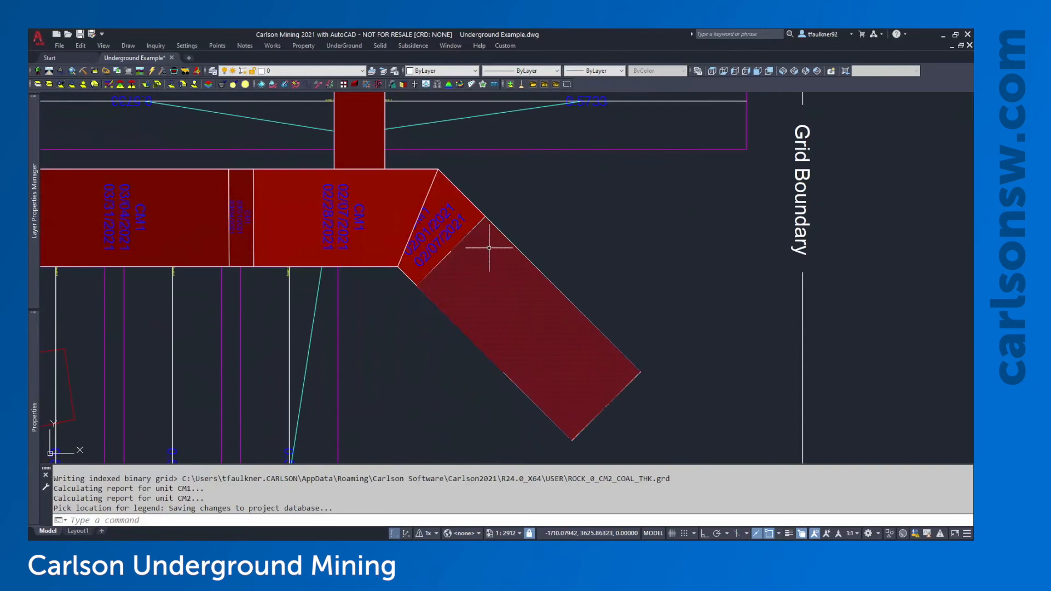
click(462, 192)
click(503, 256)
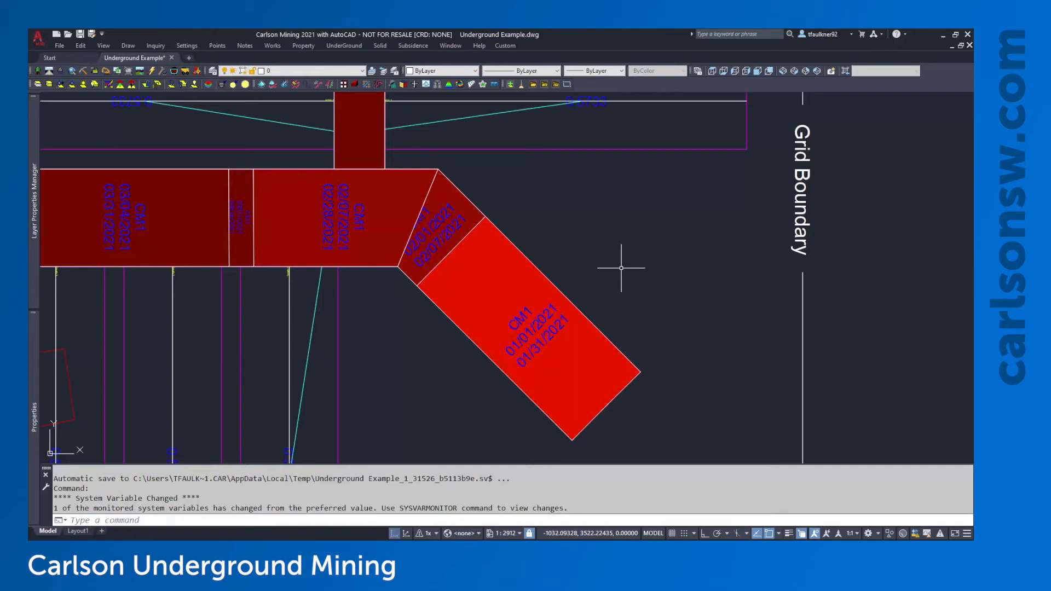
middle_drag(500, 213, 530, 222)
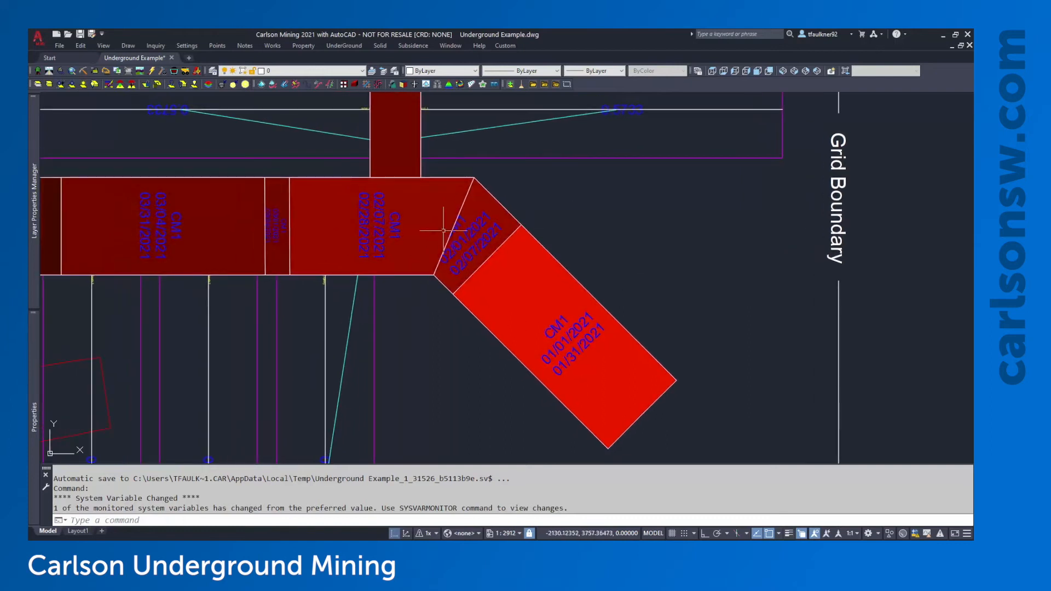
middle_drag(356, 323, 558, 334)
middle_drag(323, 345, 498, 362)
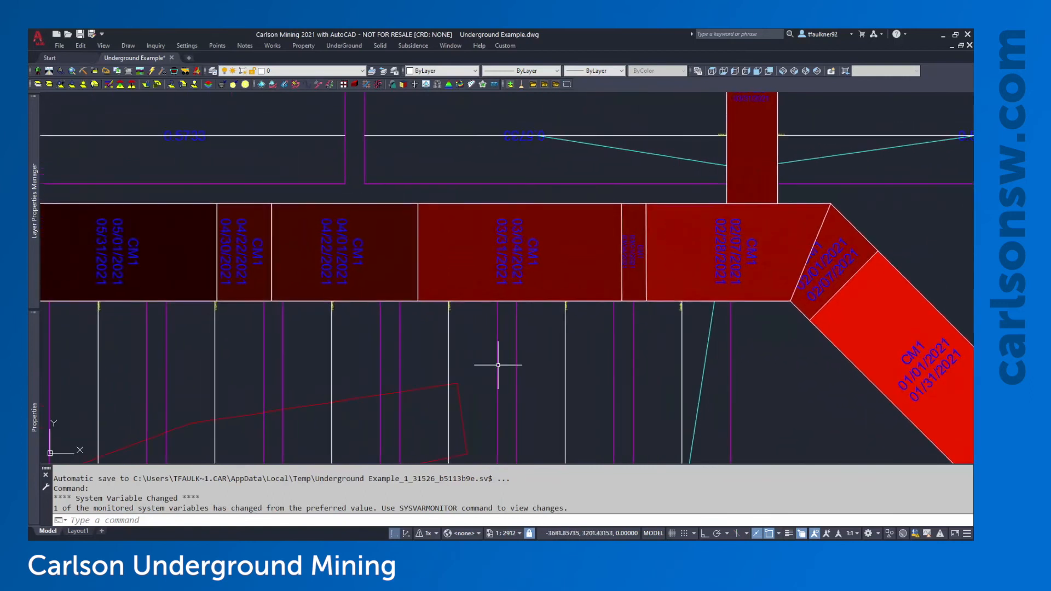
scroll(482, 361, down, 1)
middle_drag(686, 293, 465, 336)
scroll(448, 325, down, 1)
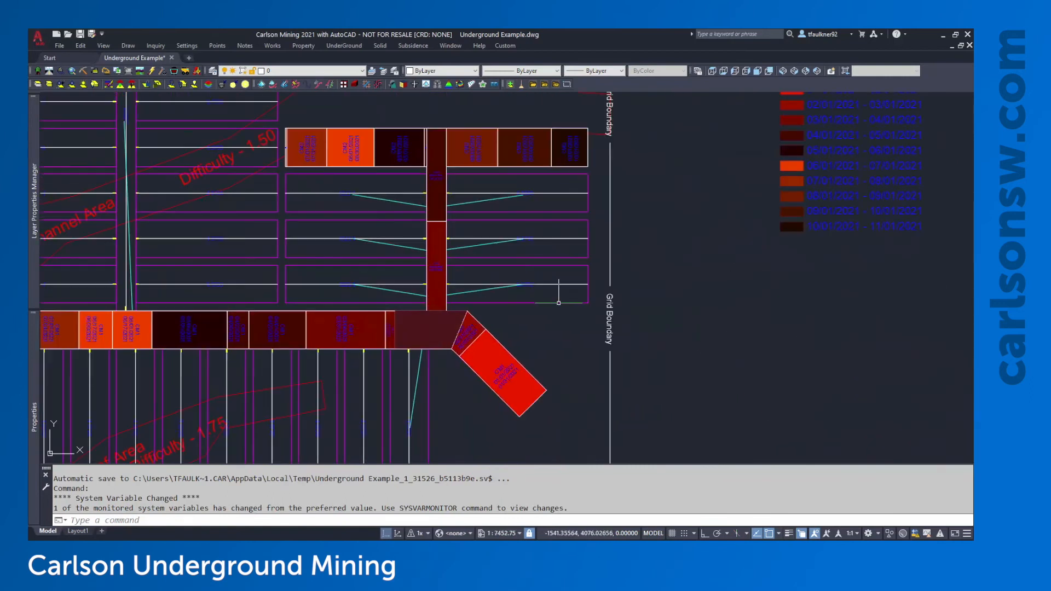
middle_drag(559, 303, 455, 358)
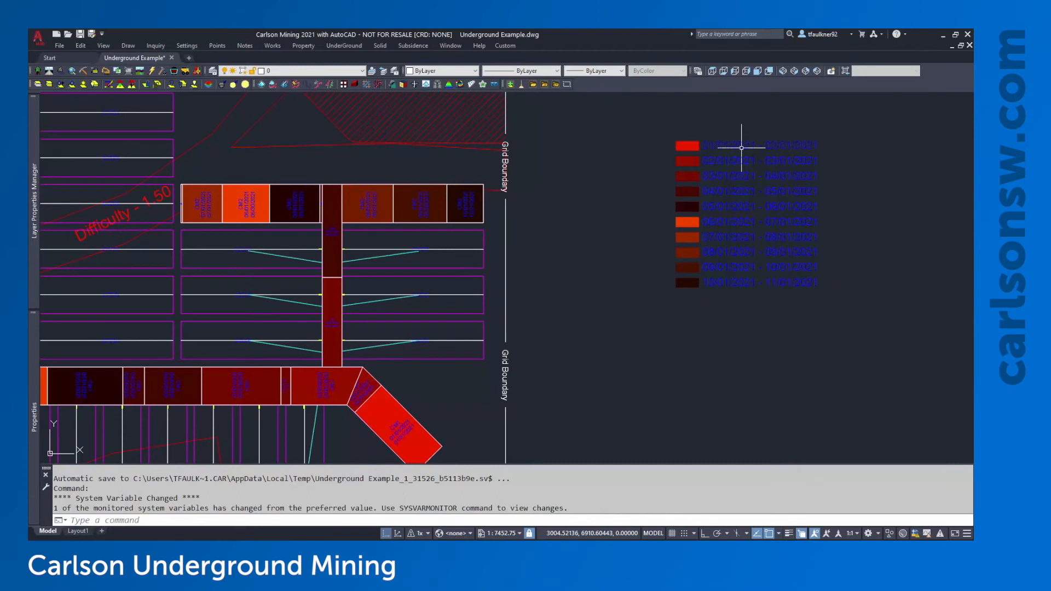
scroll(344, 359, up, 2)
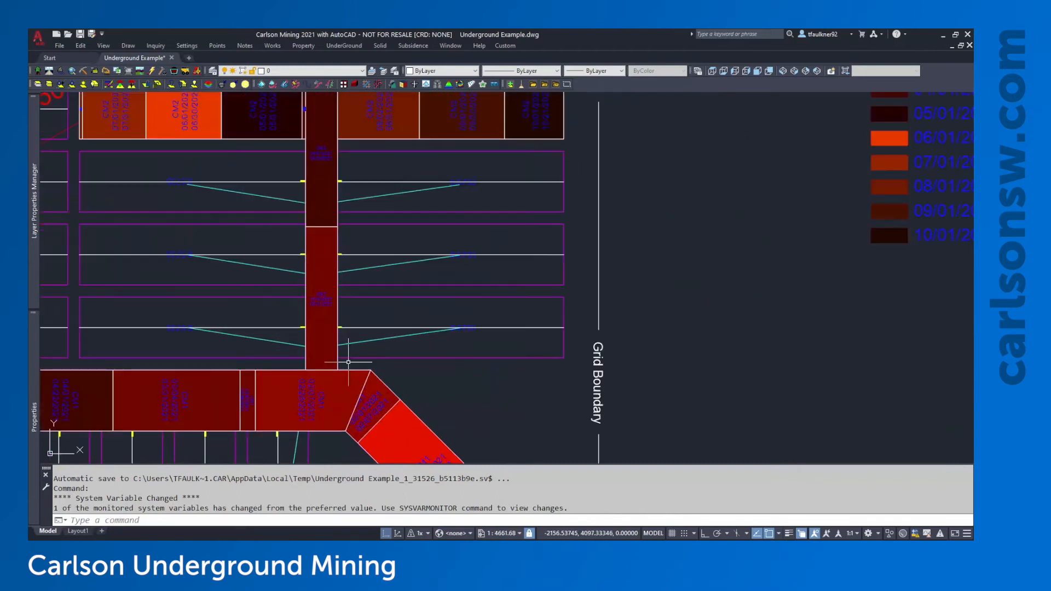
middle_drag(368, 376, 399, 306)
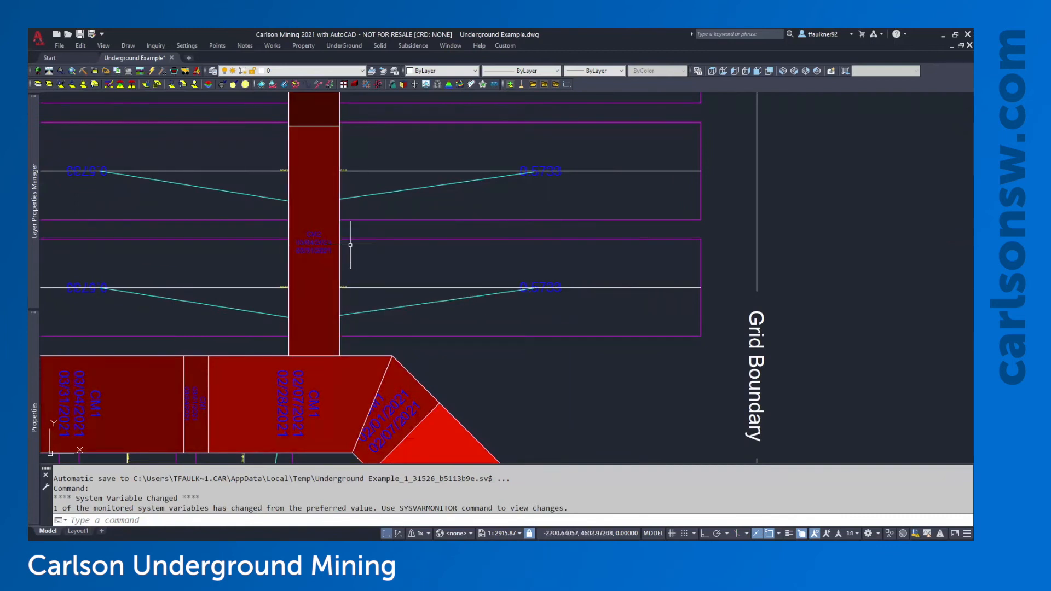
middle_drag(397, 305, 386, 236)
middle_drag(453, 333, 444, 282)
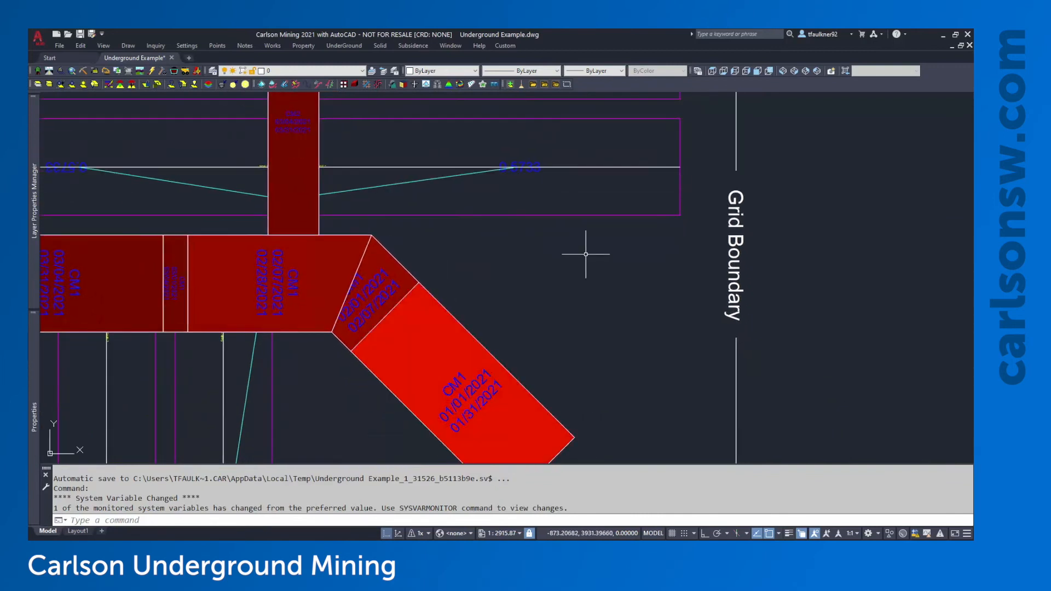
middle_drag(508, 209, 524, 230)
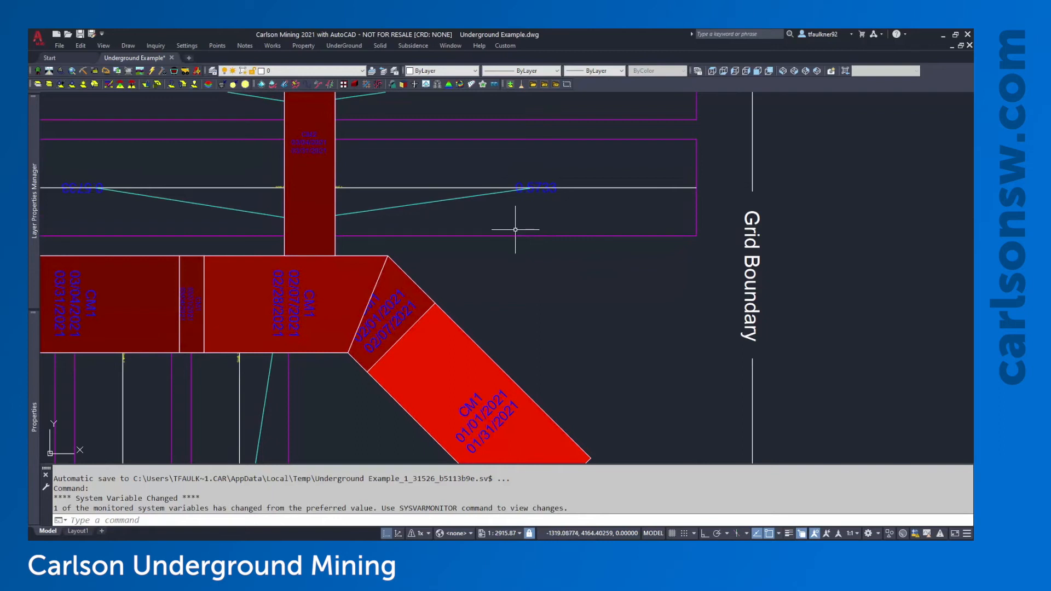
middle_drag(447, 215, 522, 282)
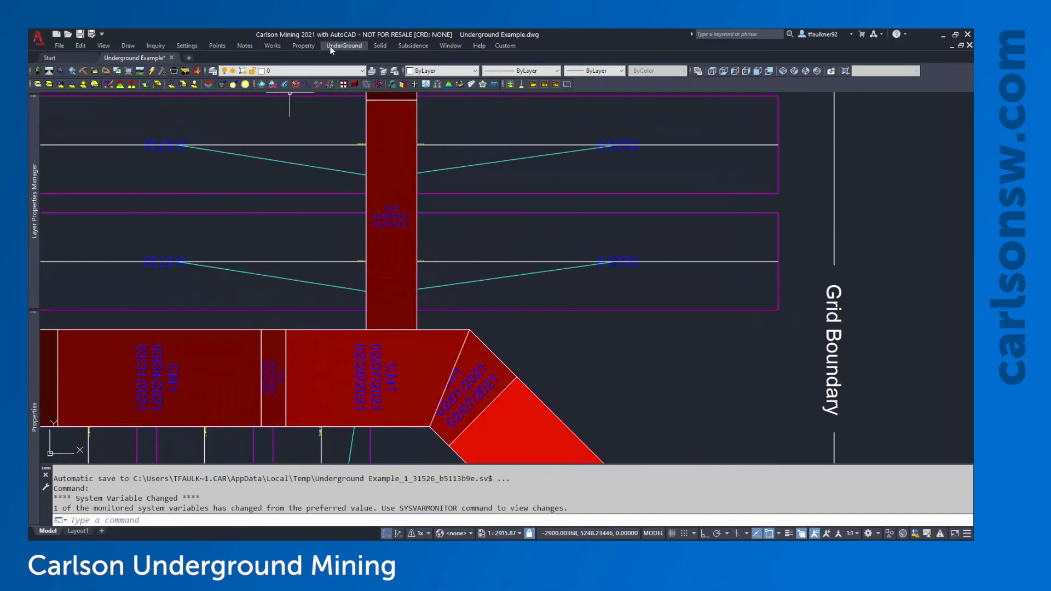
click(344, 46)
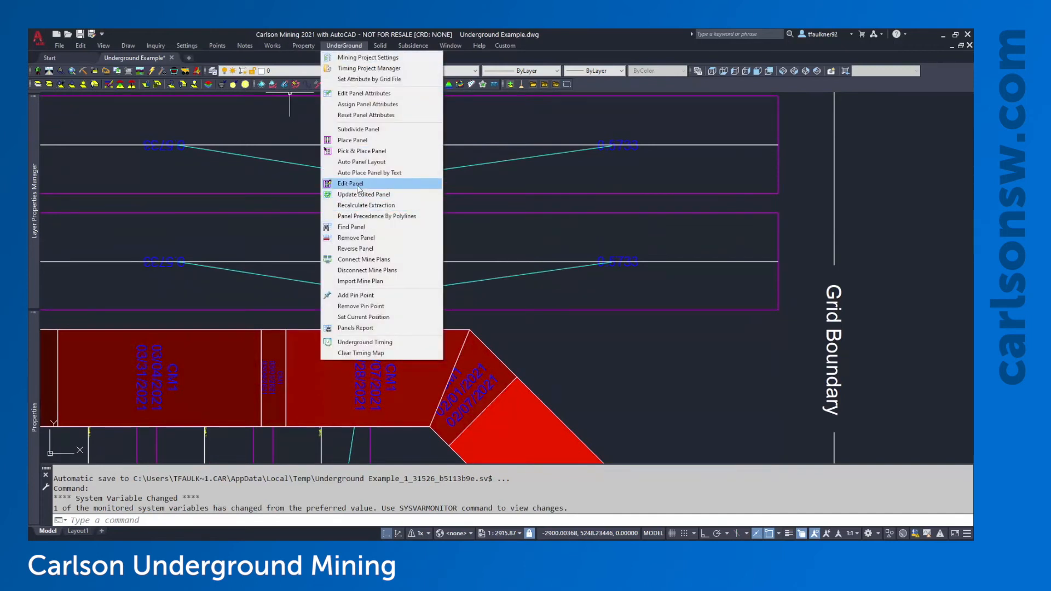
click(359, 185)
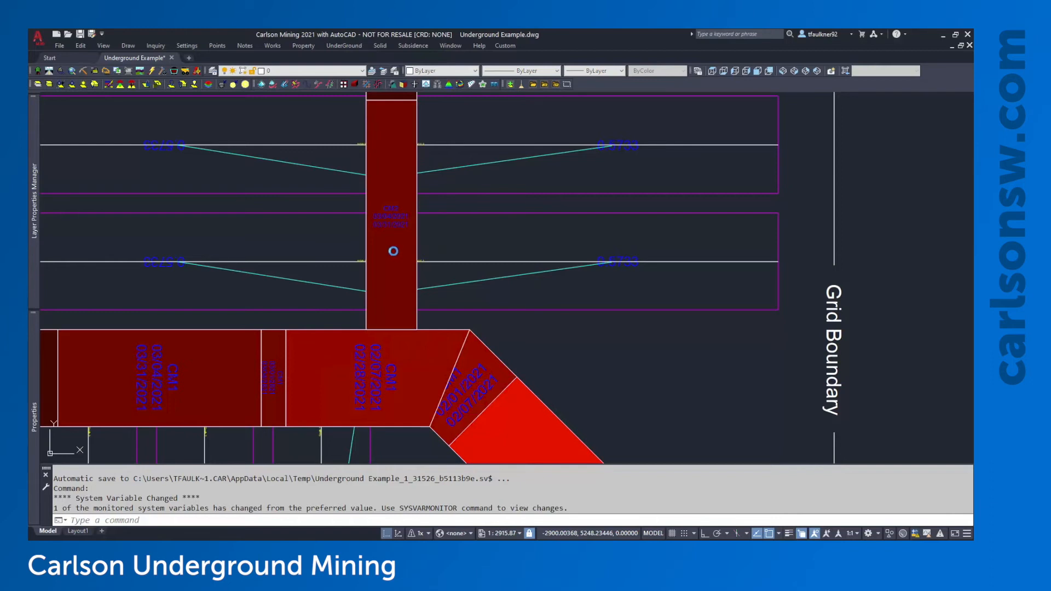
click(395, 242)
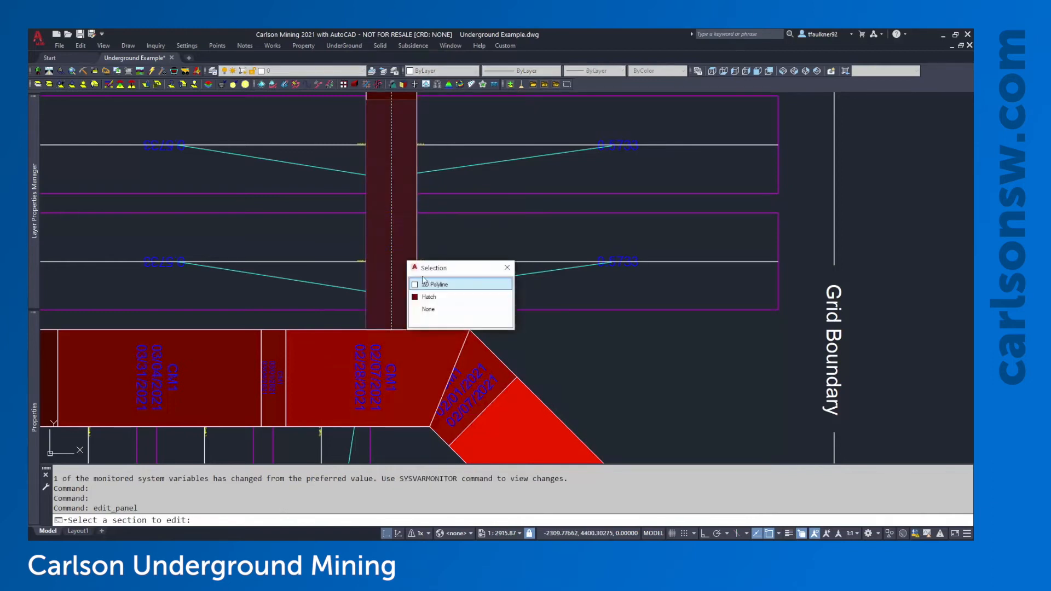
click(426, 284)
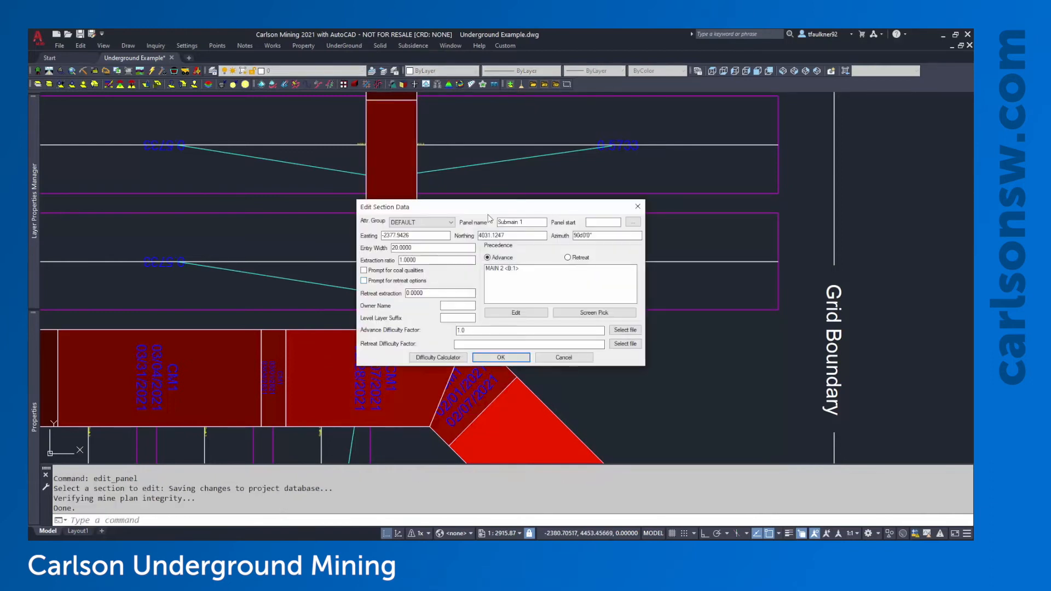
drag(489, 211, 633, 176)
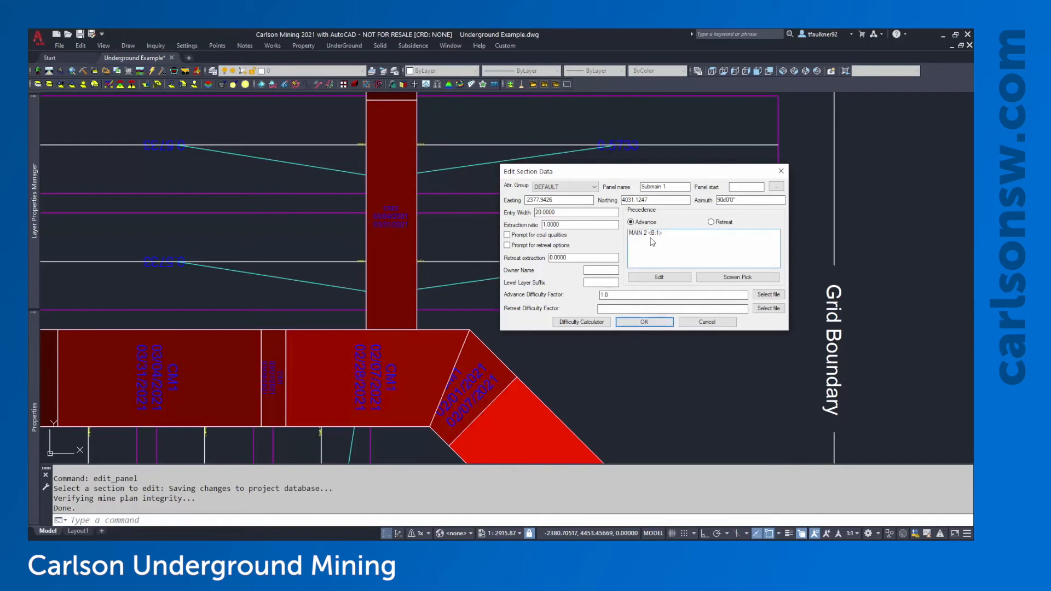
click(643, 322)
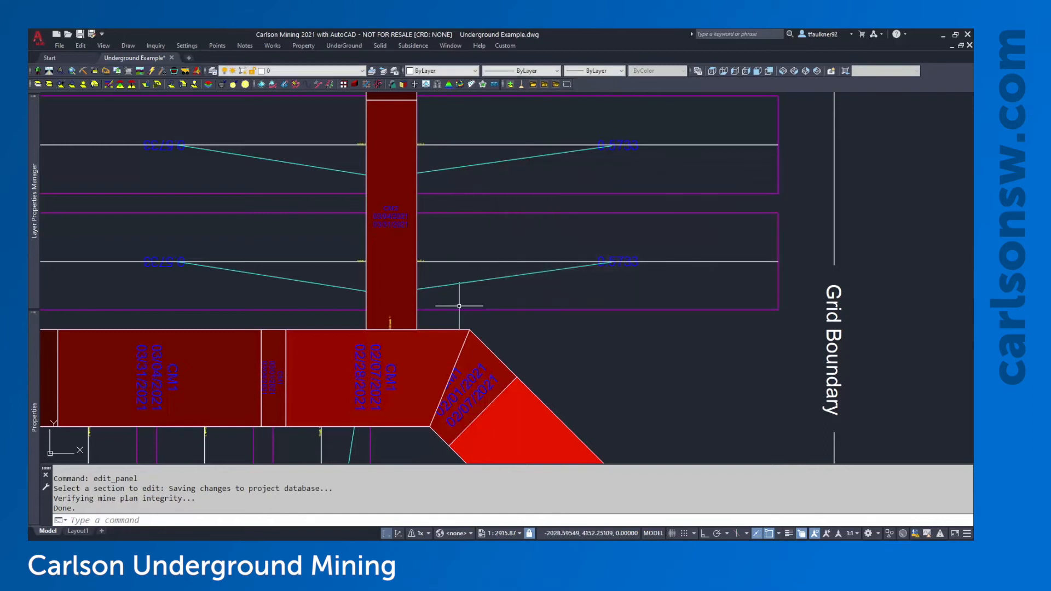
scroll(459, 307, down, 2)
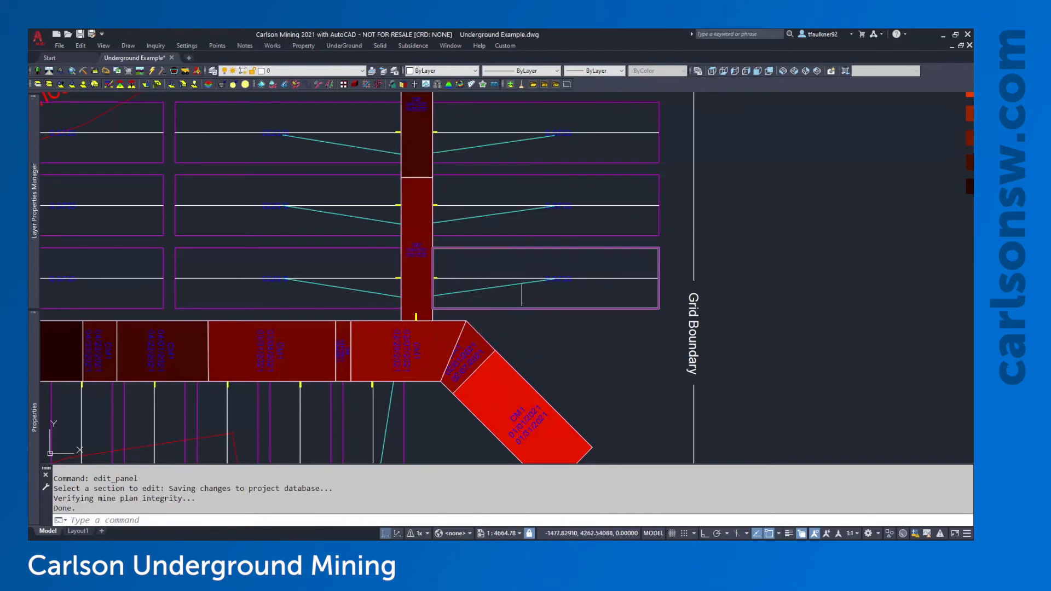
scroll(500, 232, down, 3)
middle_drag(500, 234, 580, 277)
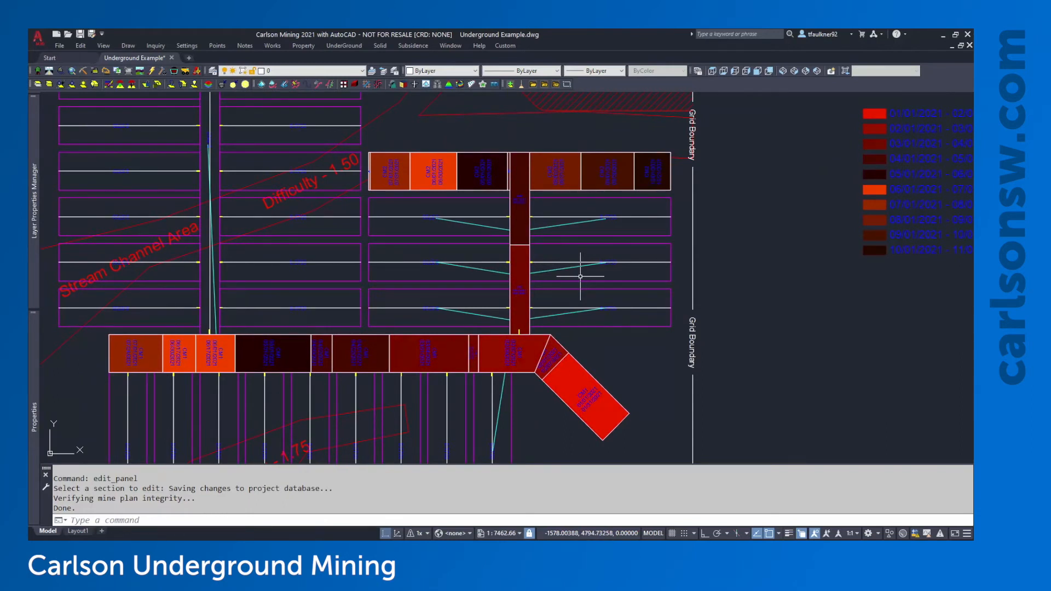
scroll(593, 413, up, 5)
middle_drag(570, 370, 515, 293)
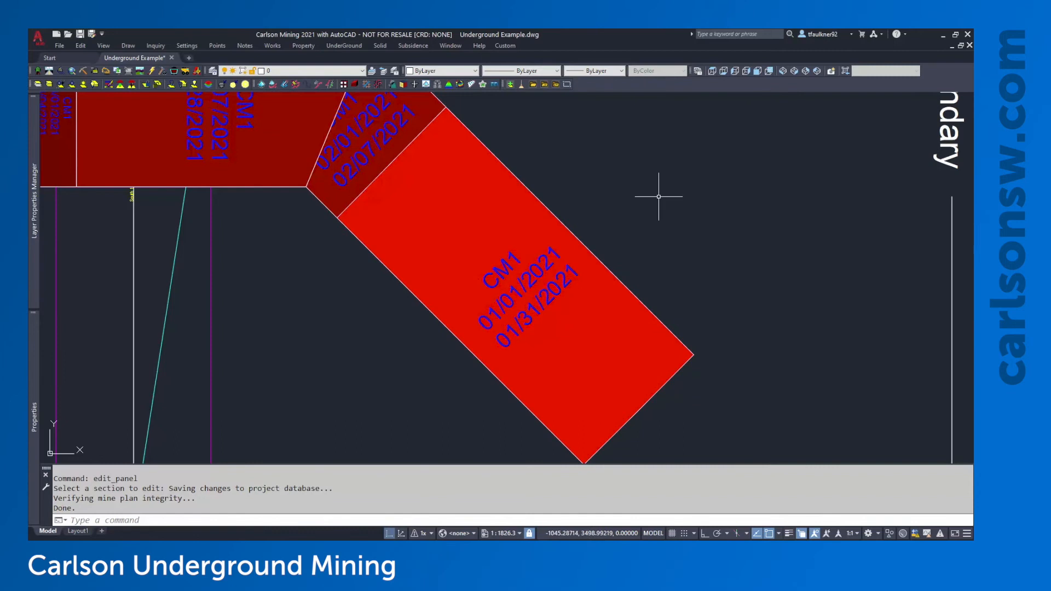
Pan across the hatched panels and colour legend, recentre the whole plan, and open the UnderGround menu
scroll(660, 197, down, 2)
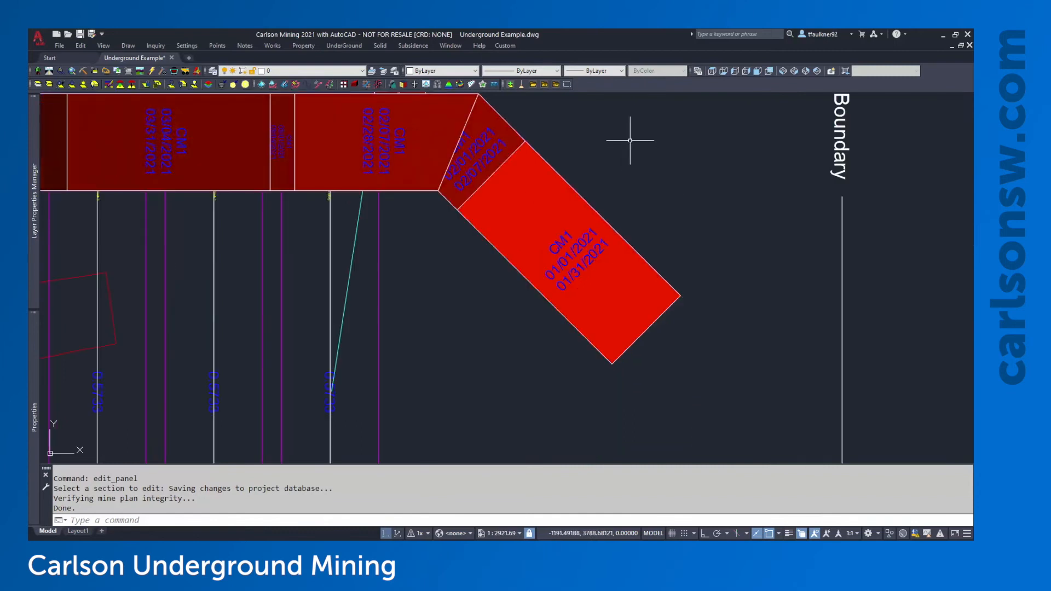
middle_drag(631, 141, 655, 175)
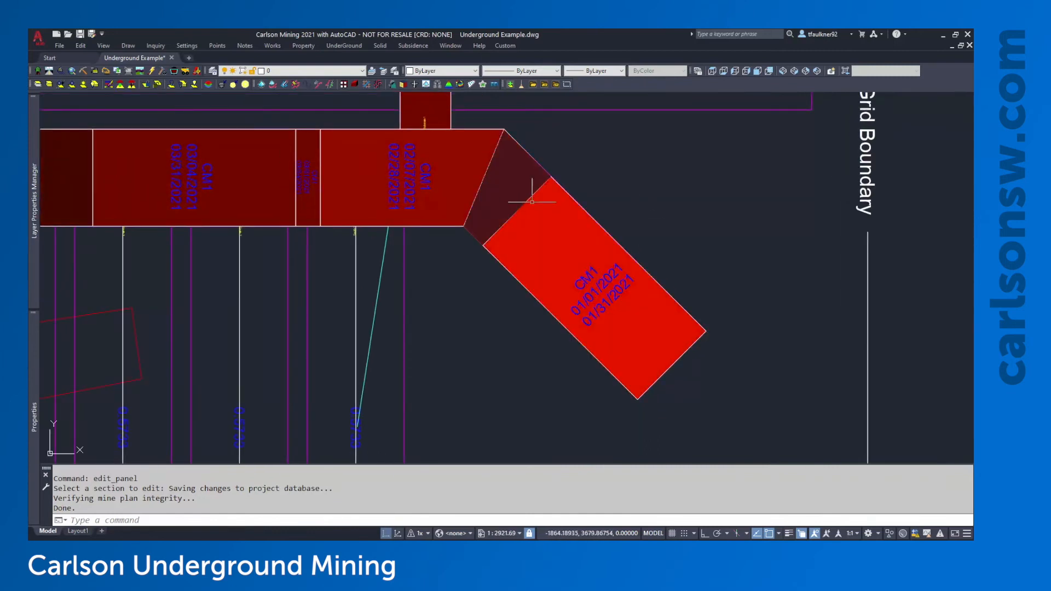
mouse_move(471, 298)
middle_down()
mouse_move(493, 327)
mouse_move(575, 350)
middle_up()
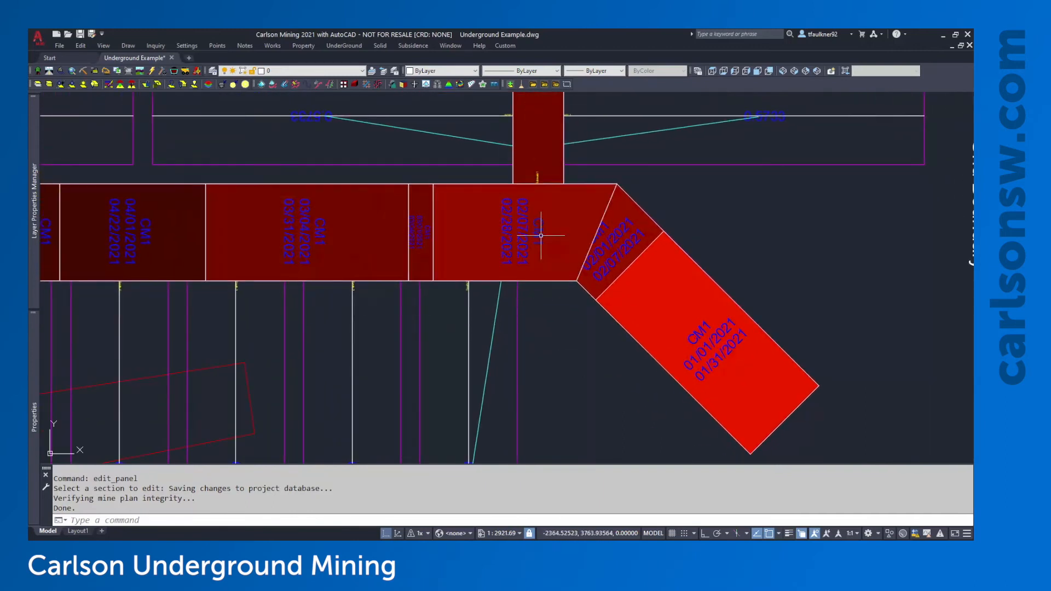
scroll(406, 337, down, 2)
mouse_move(281, 311)
middle_down()
mouse_move(455, 342)
mouse_move(626, 354)
middle_up()
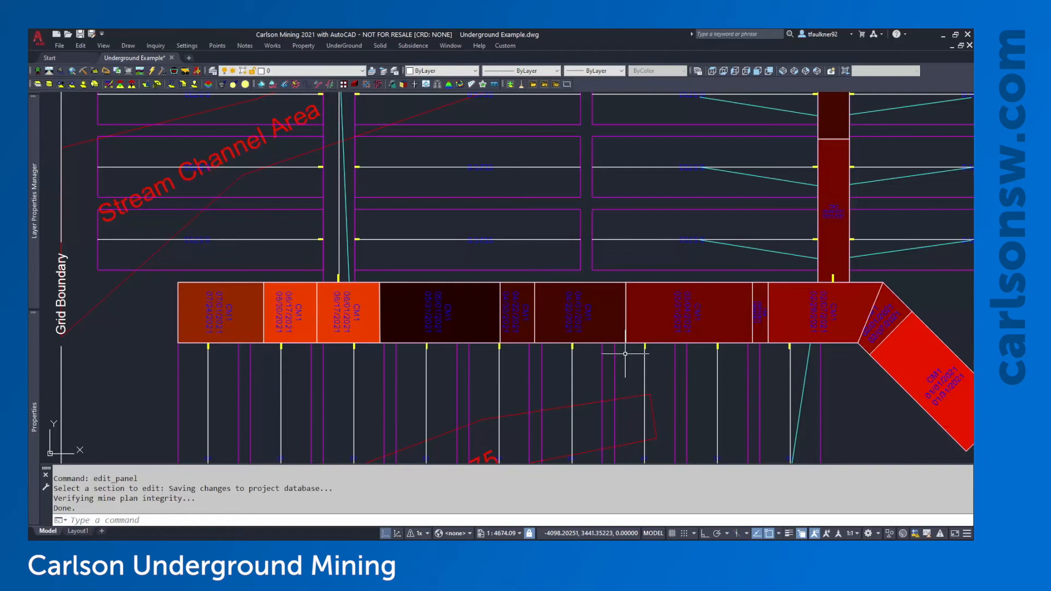
scroll(625, 354, down, 2)
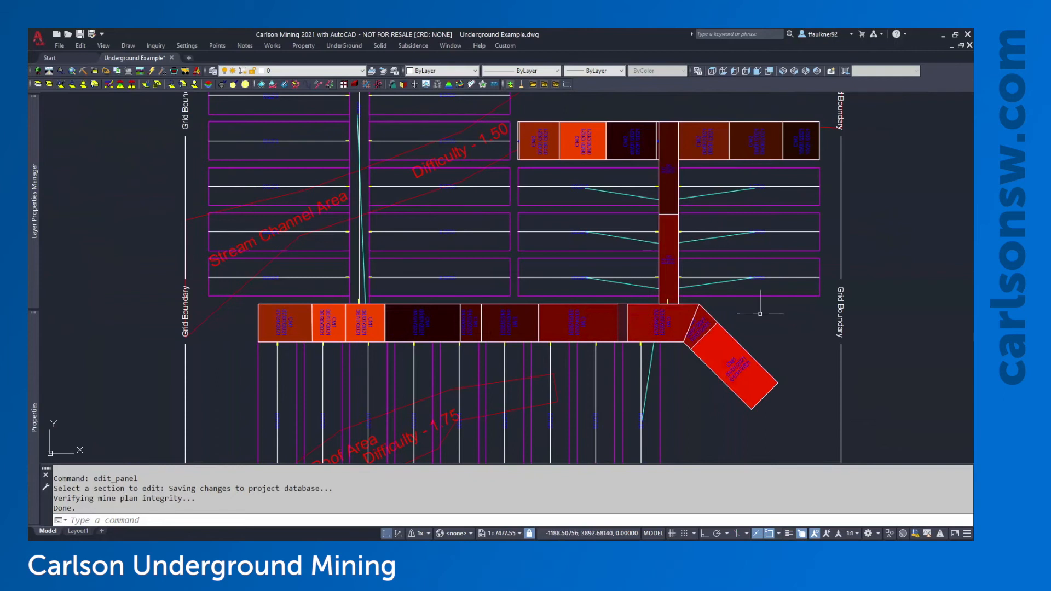
middle_drag(762, 300, 700, 305)
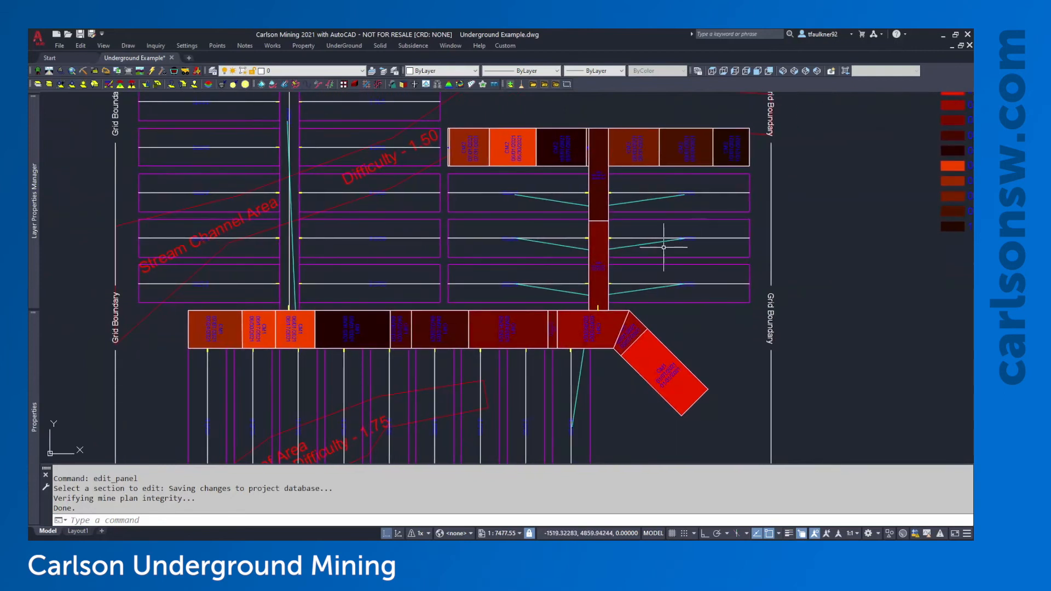
middle_drag(707, 241, 634, 259)
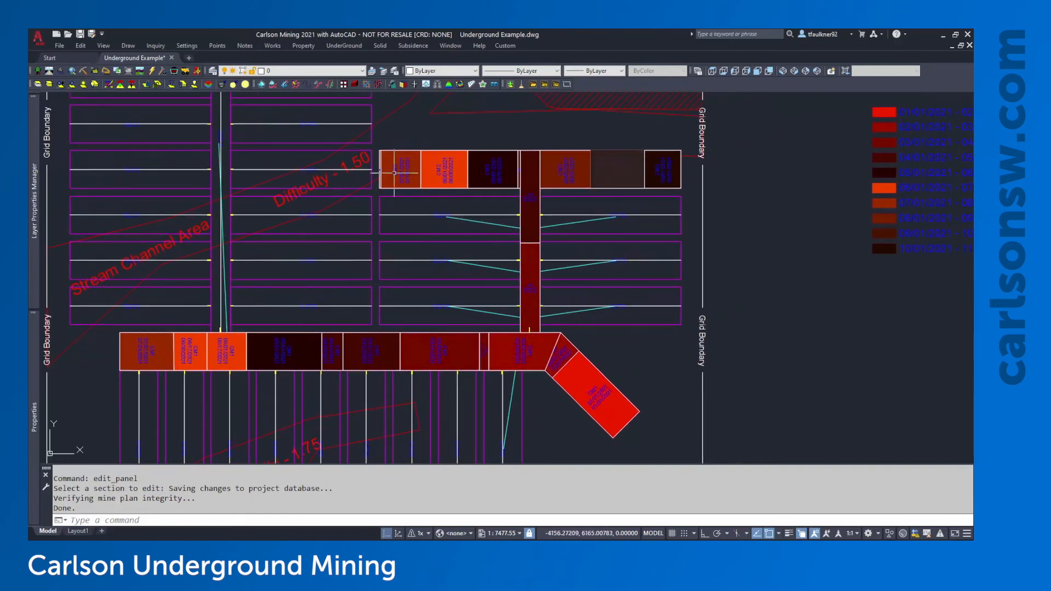
mouse_move(532, 347)
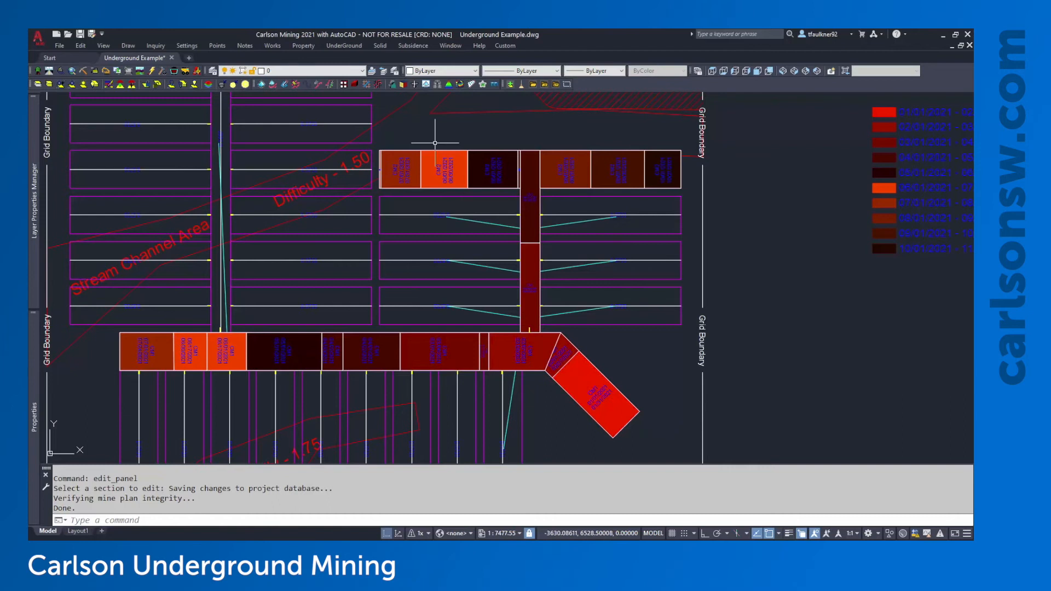
middle_drag(498, 158, 460, 183)
scroll(460, 183, down, 2)
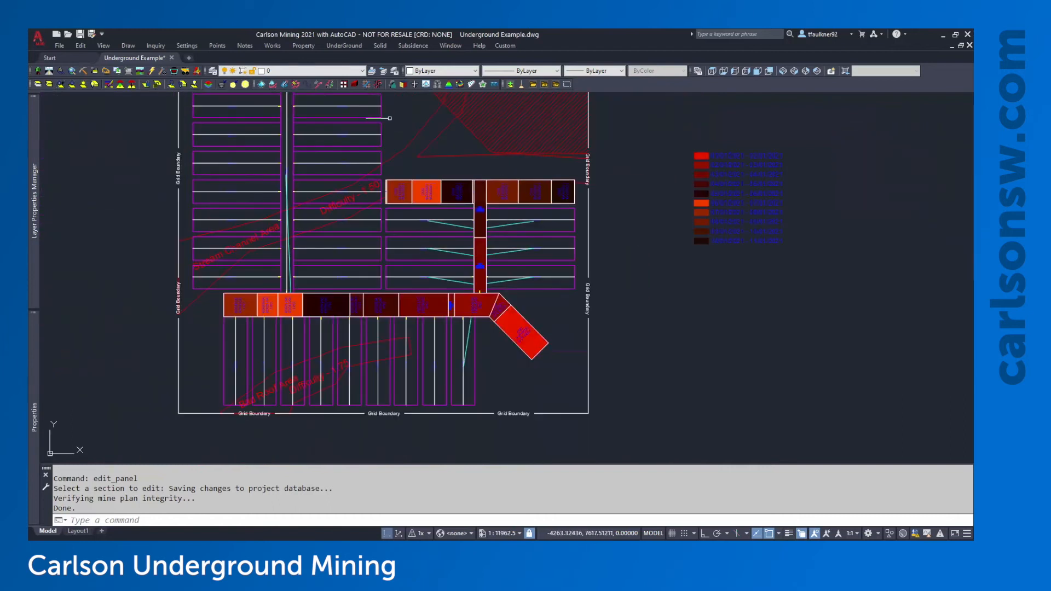
click(355, 47)
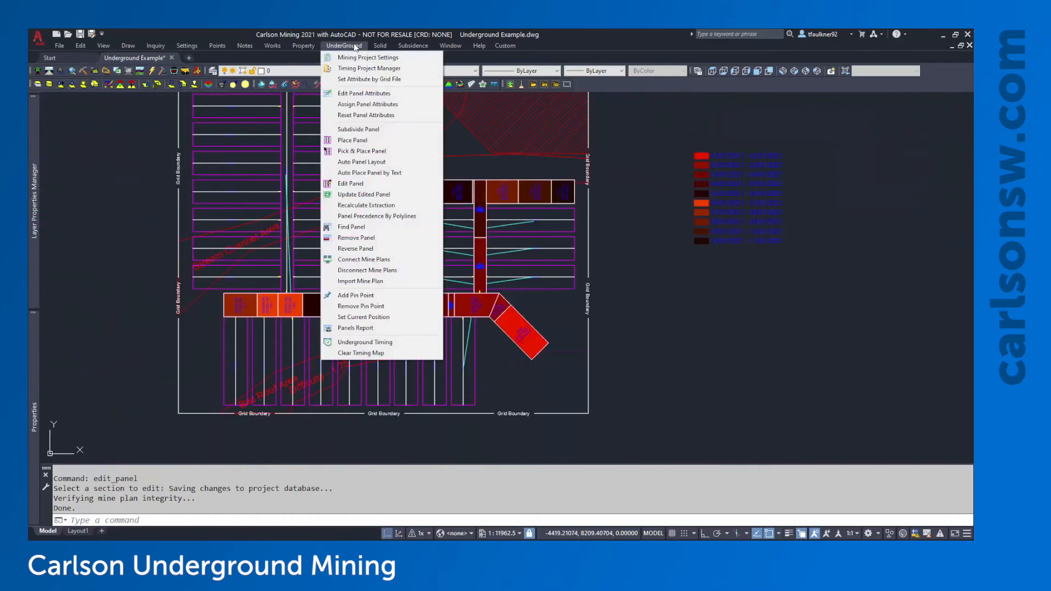
Remove advance and retreat timing colours from the whole mine plan using a window selection
click(381, 353)
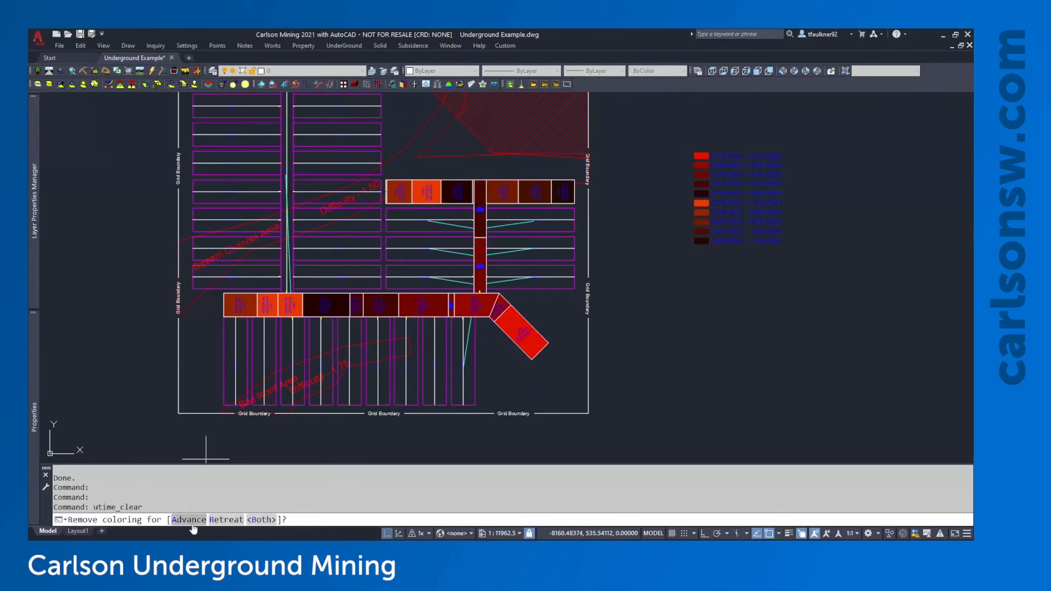
click(261, 520)
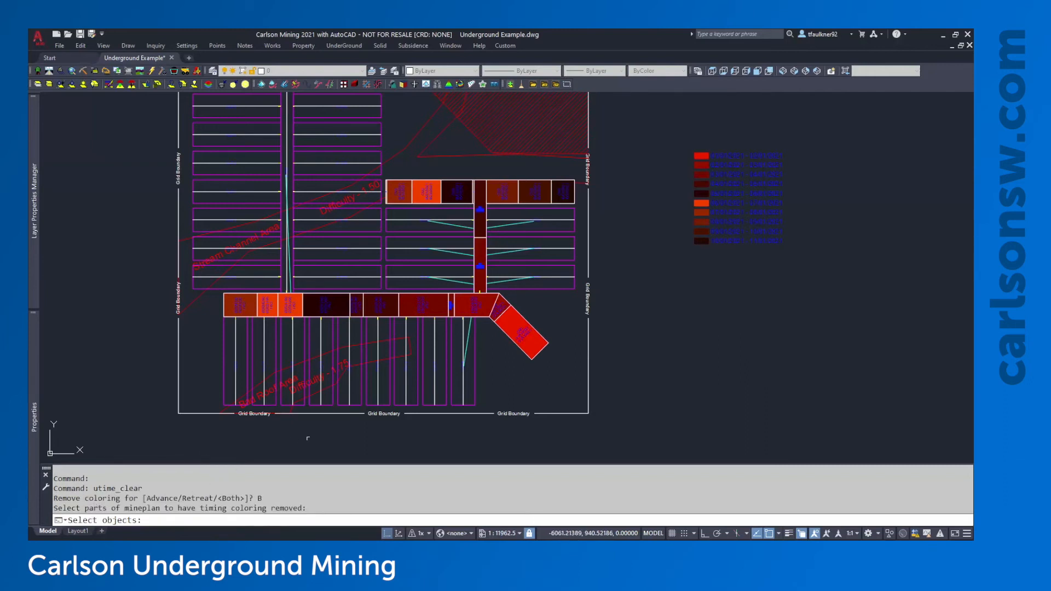
middle_drag(550, 265, 544, 288)
scroll(543, 288, down, 2)
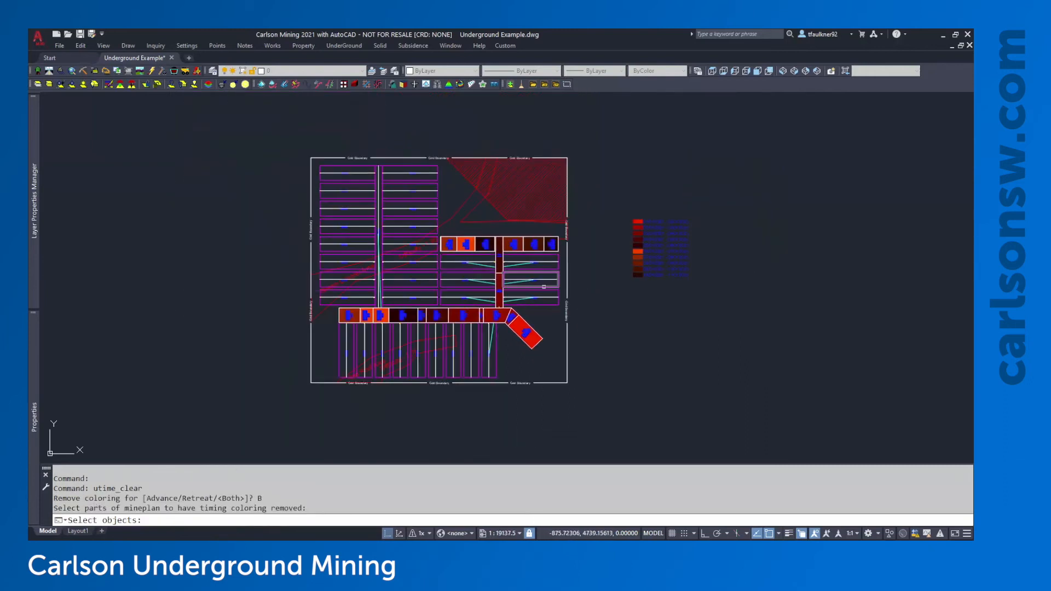
click(719, 120)
click(287, 419)
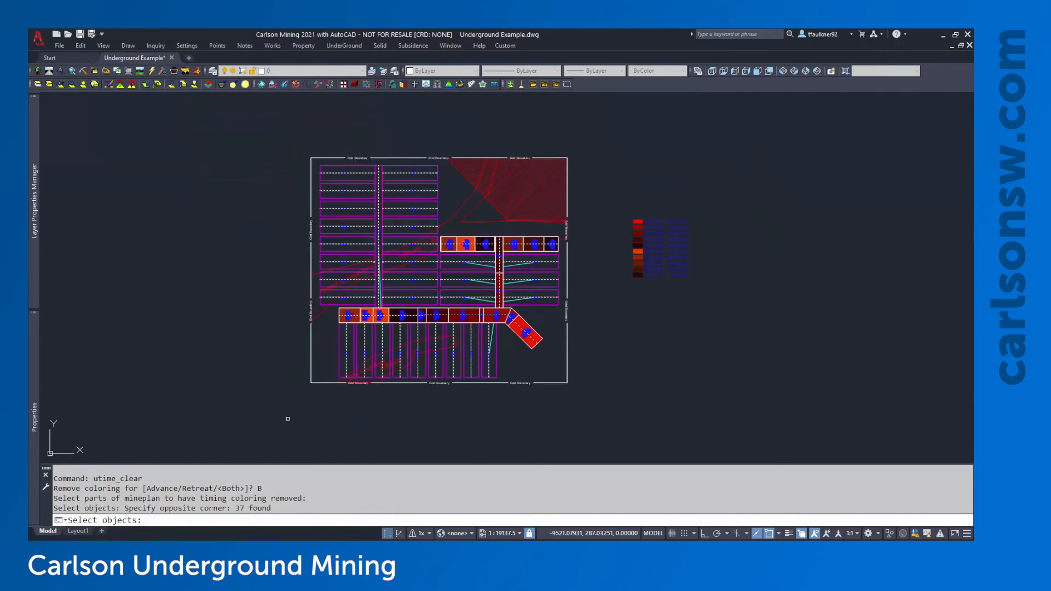
key(Return)
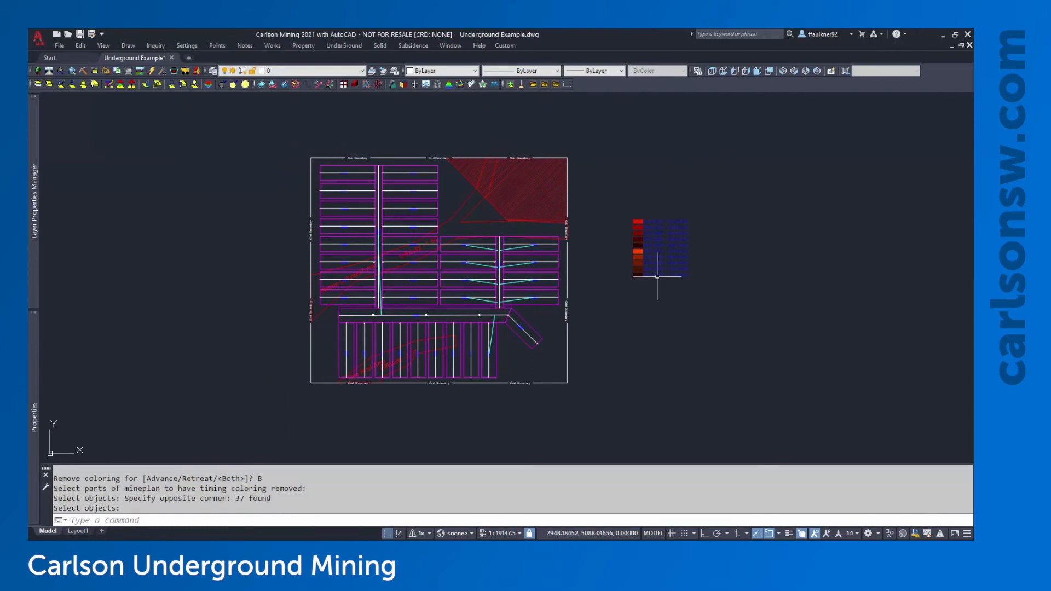
Select the old date legend with a crossing window and delete it
scroll(685, 259, up, 2)
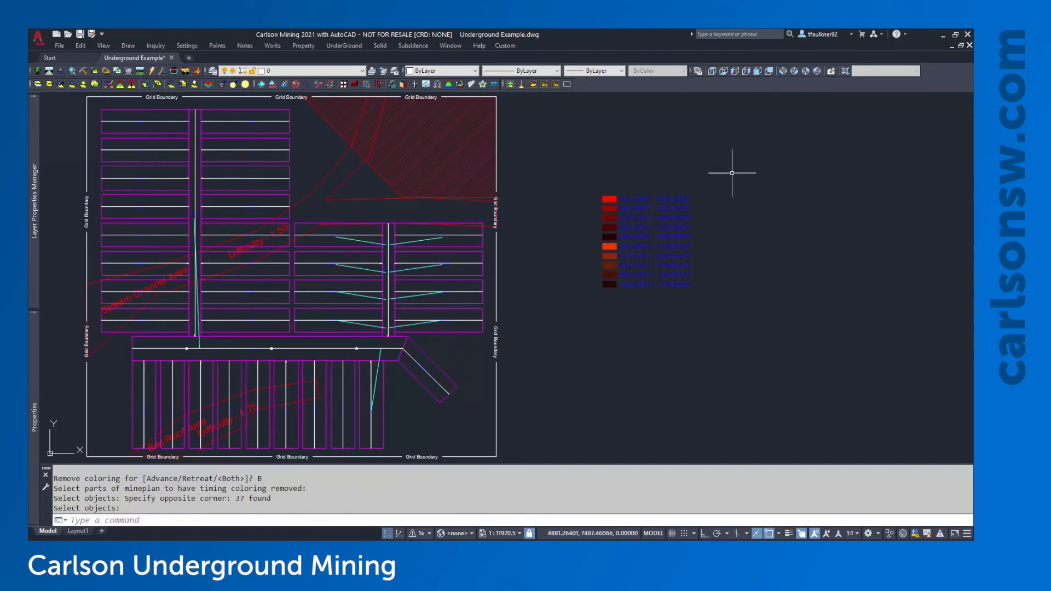
click(741, 146)
click(573, 342)
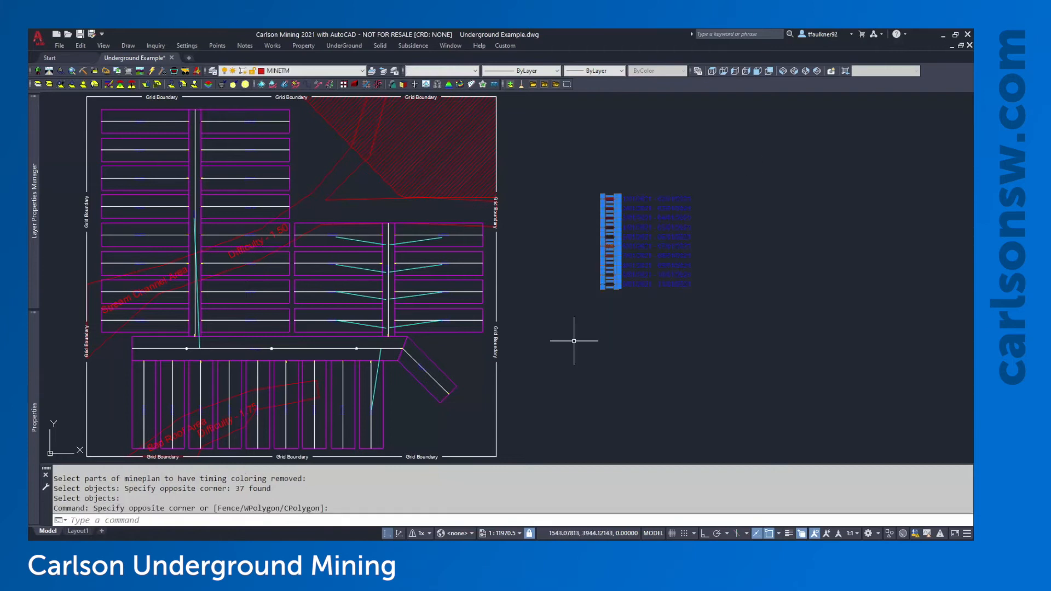
scroll(664, 285, up, 6)
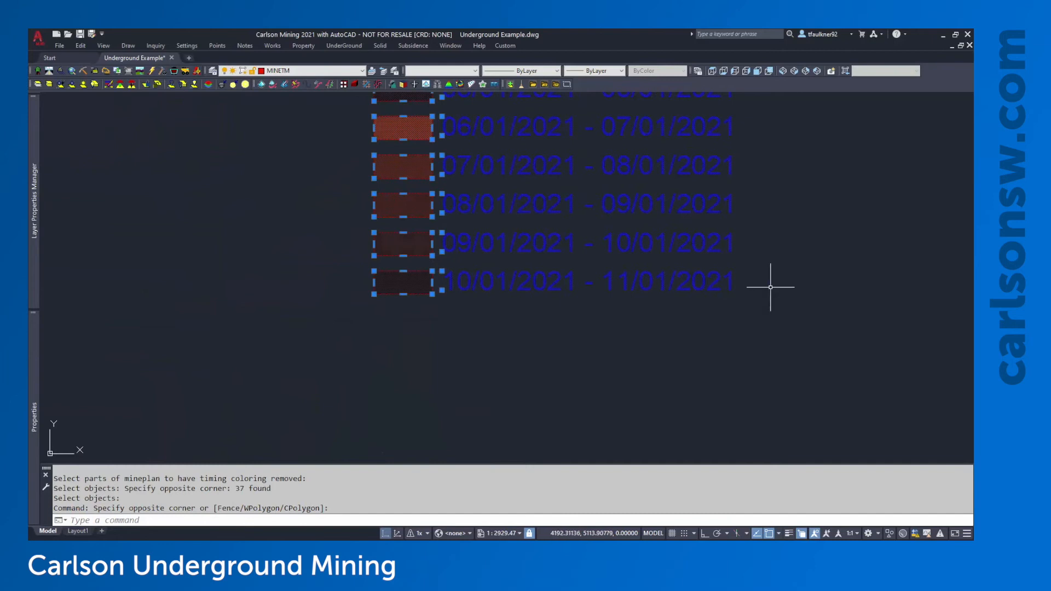
scroll(770, 286, down, 2)
scroll(770, 286, down, 2)
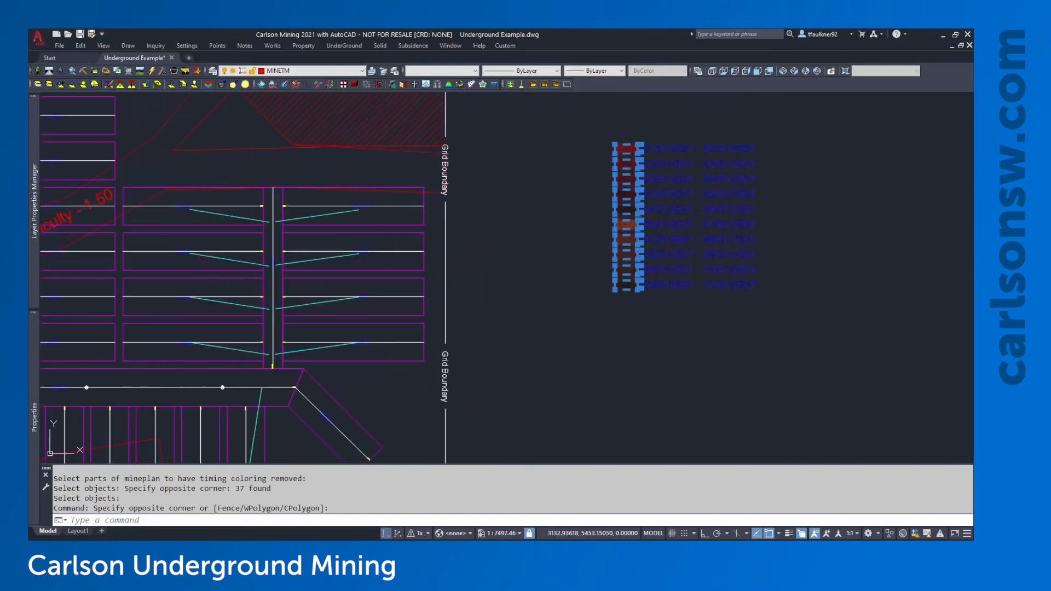
key(Escape)
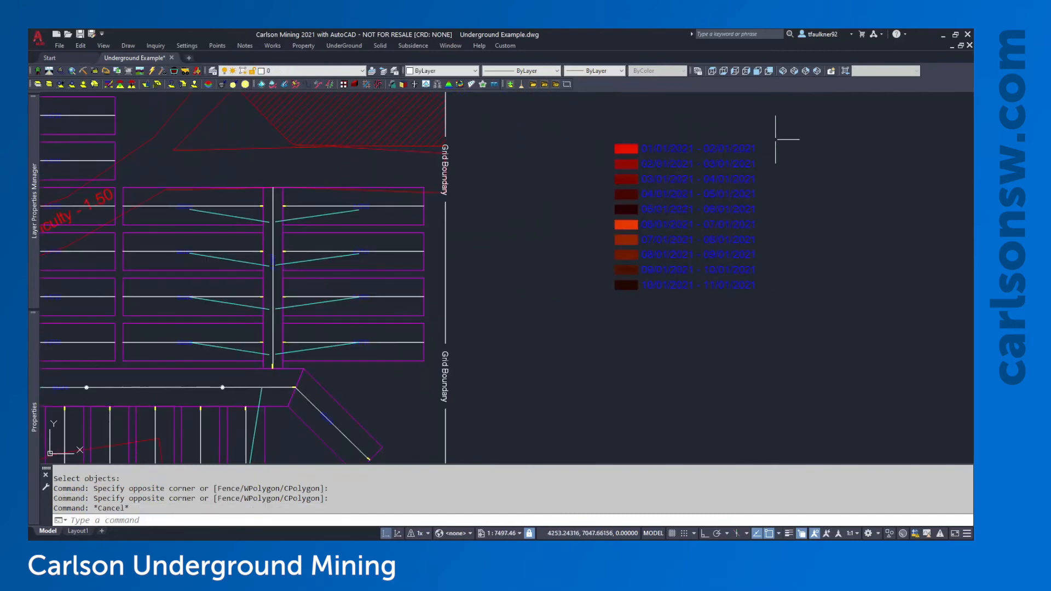
click(789, 120)
click(617, 326)
key(Delete)
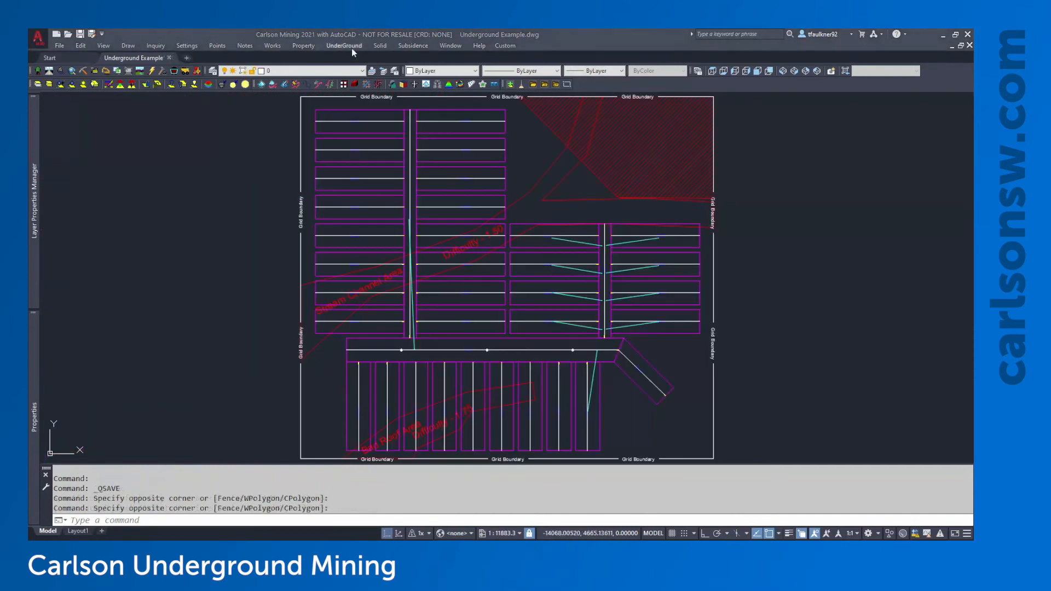
click(351, 48)
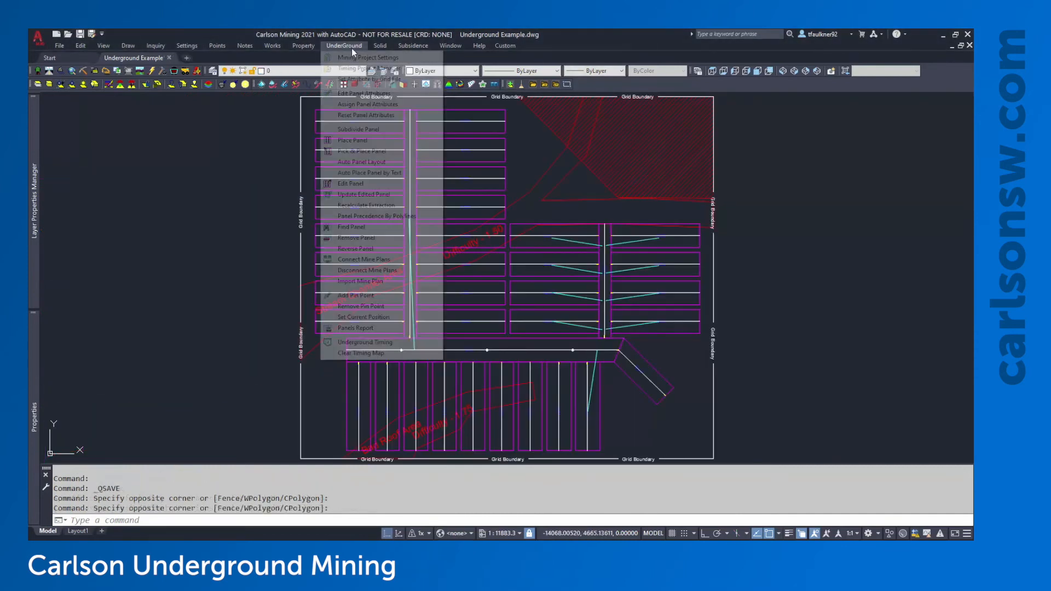
Rerun Underground Timing on the mine plan, calculate it, and request the detailed report
click(381, 345)
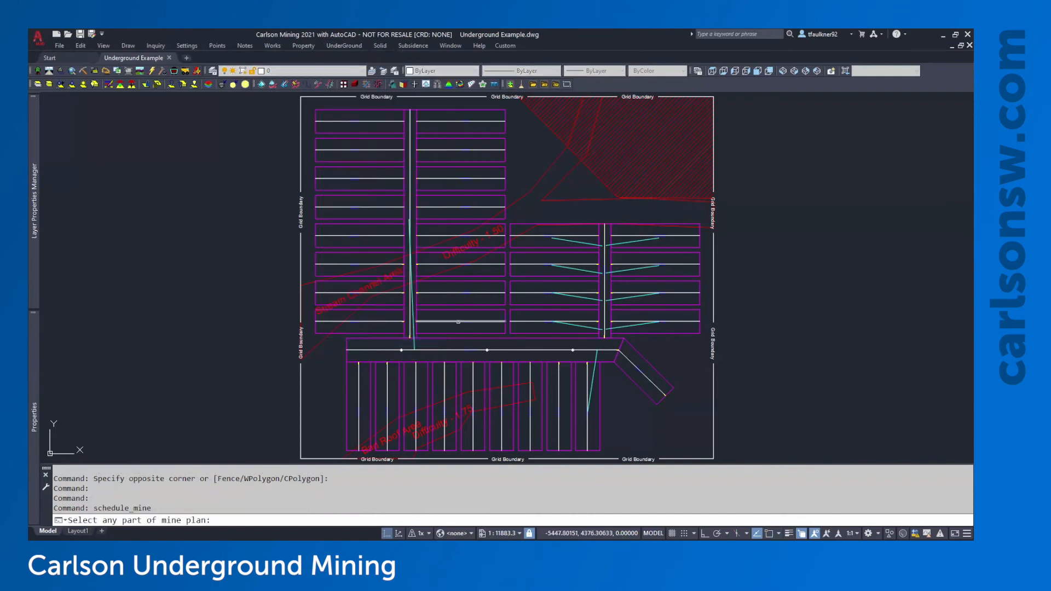
click(456, 321)
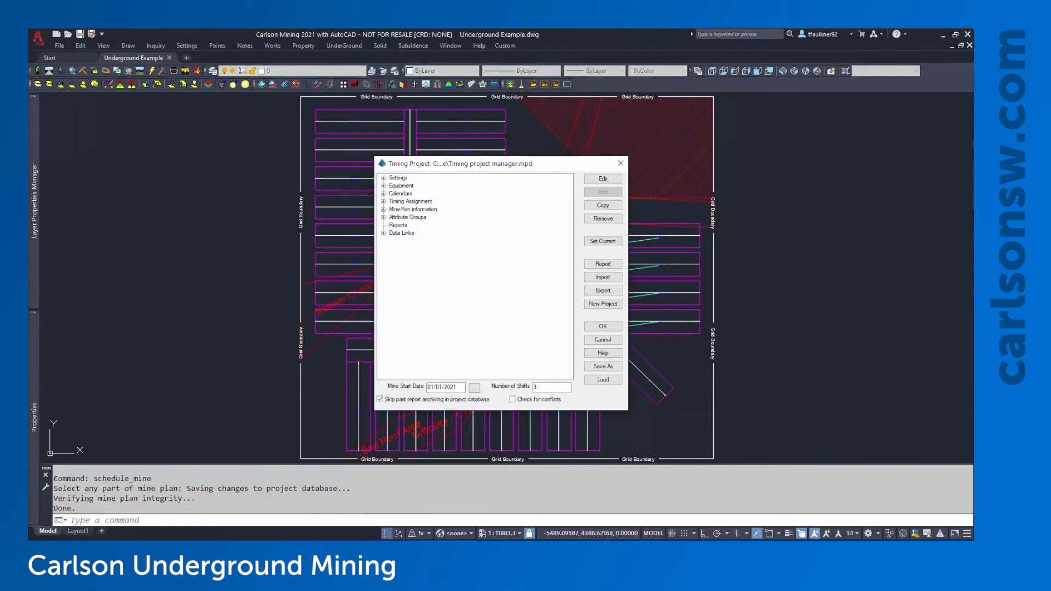
click(596, 327)
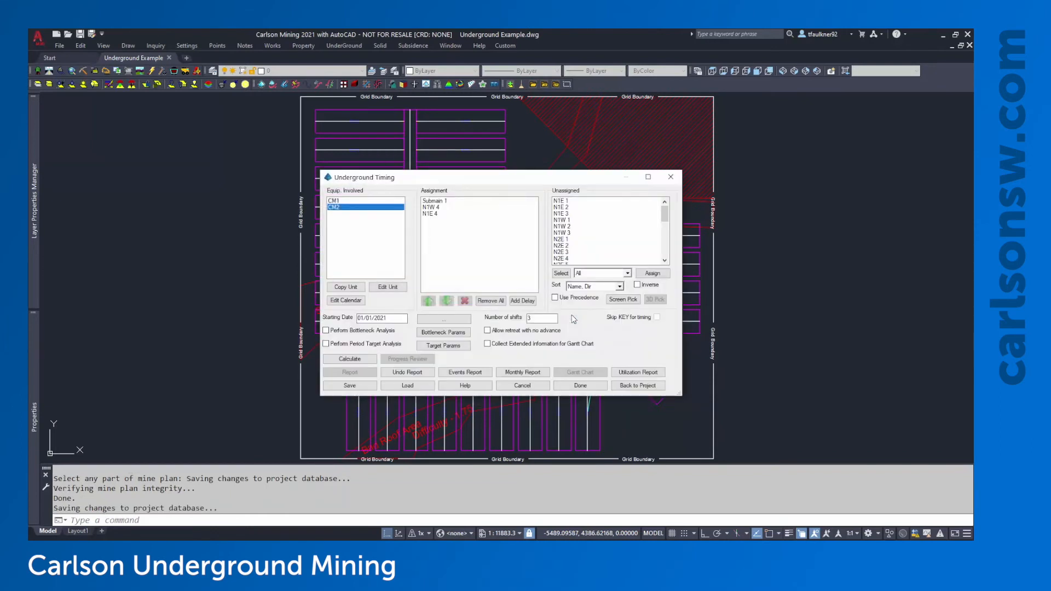
click(368, 361)
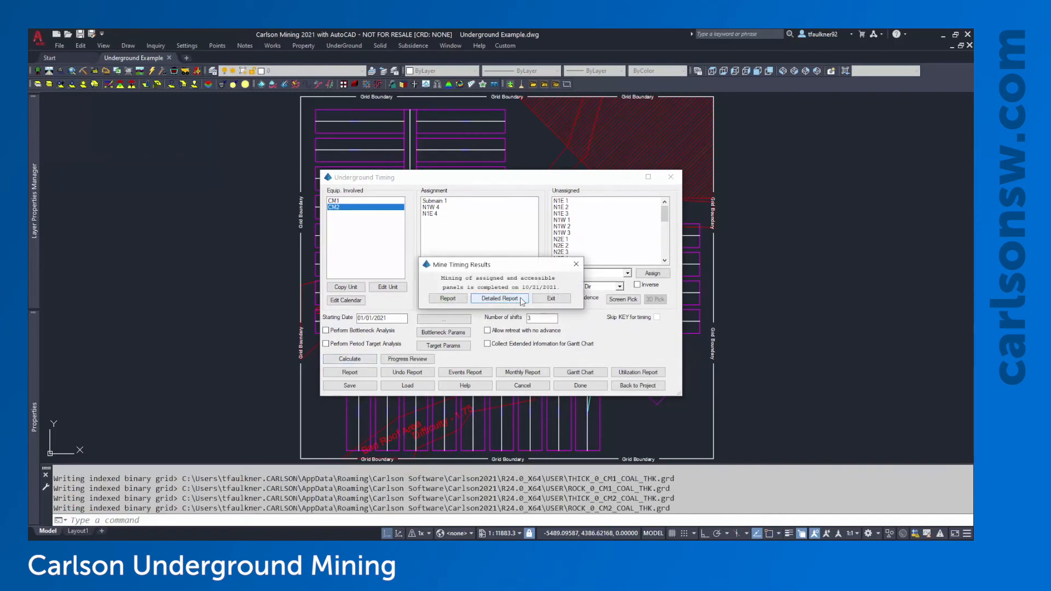
click(499, 299)
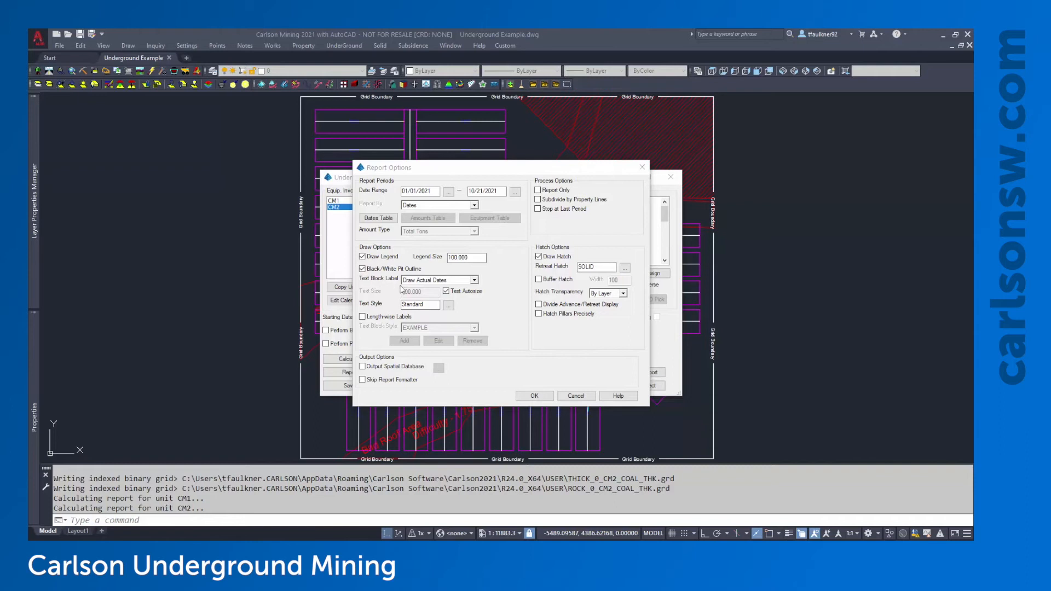
Set Text Block Label to Use Custom Text Block with EXAMPLE style, and begin adding a new block
click(423, 281)
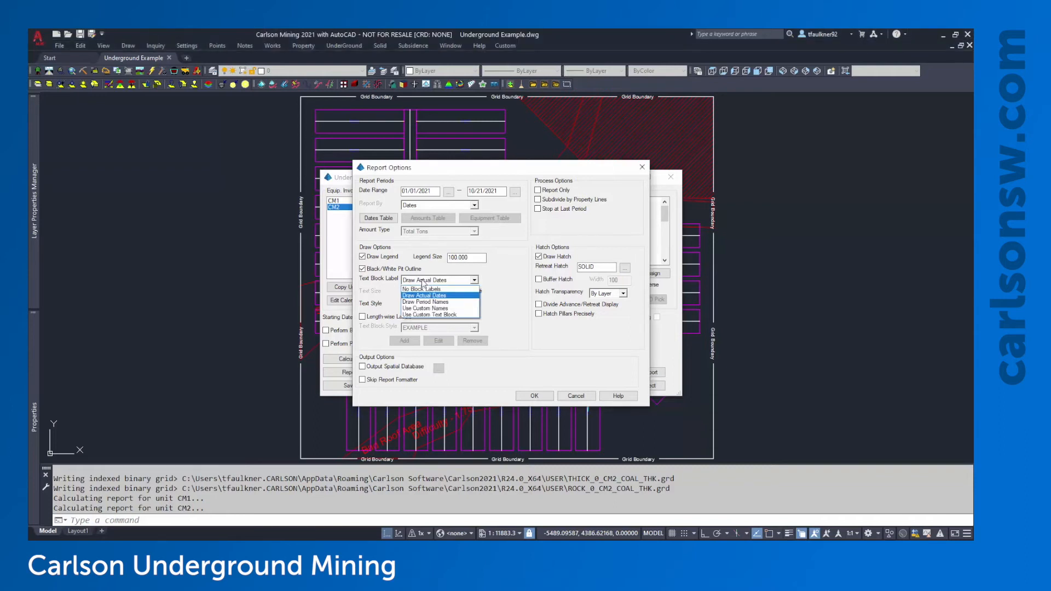
click(443, 316)
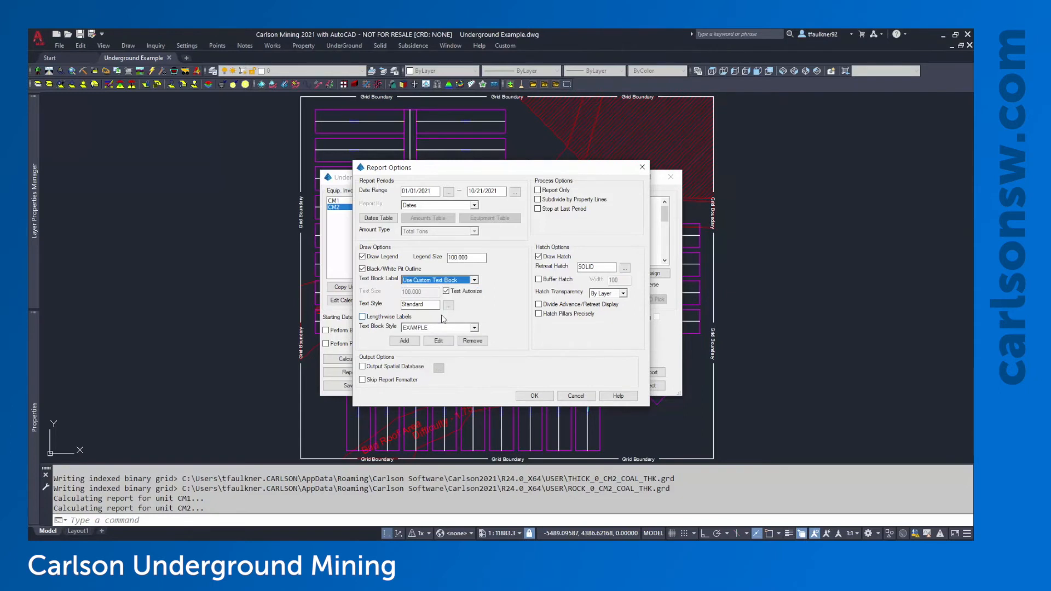
click(431, 328)
click(445, 337)
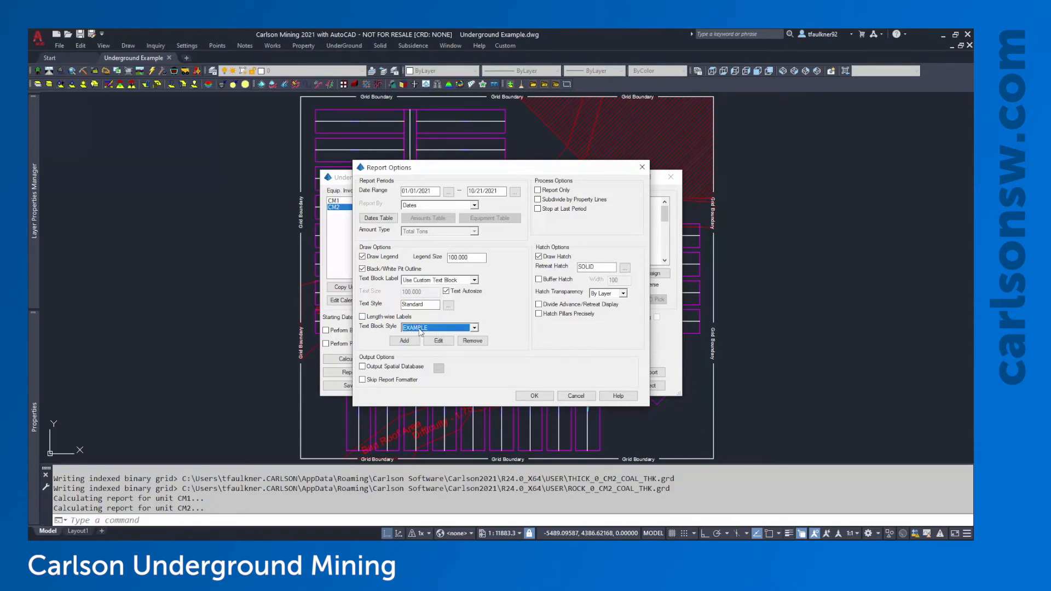
click(404, 341)
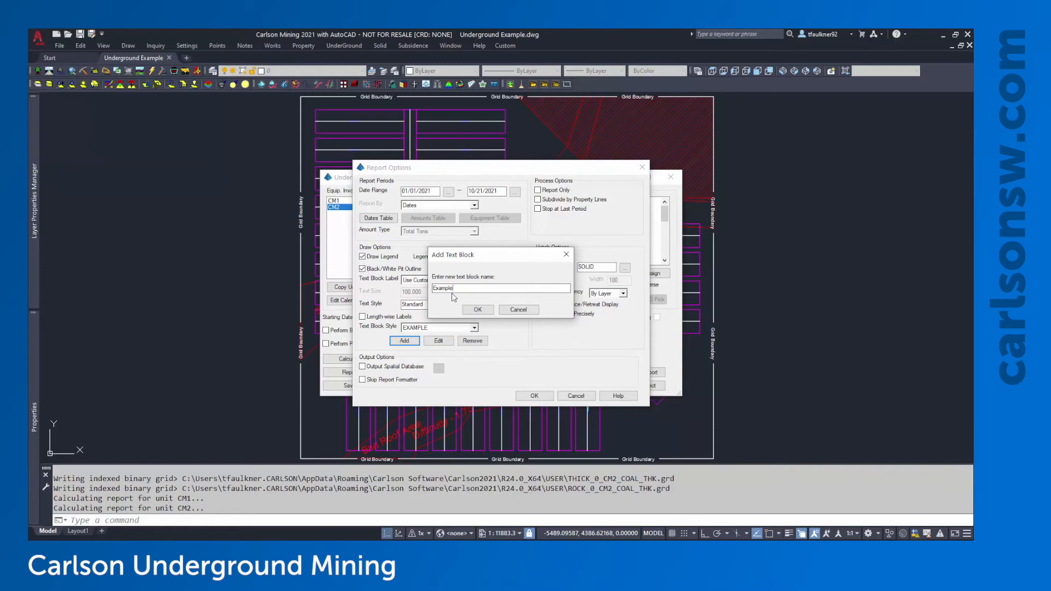
Confirm the block name and add EQUIPMENT and START as the first two lines
click(489, 310)
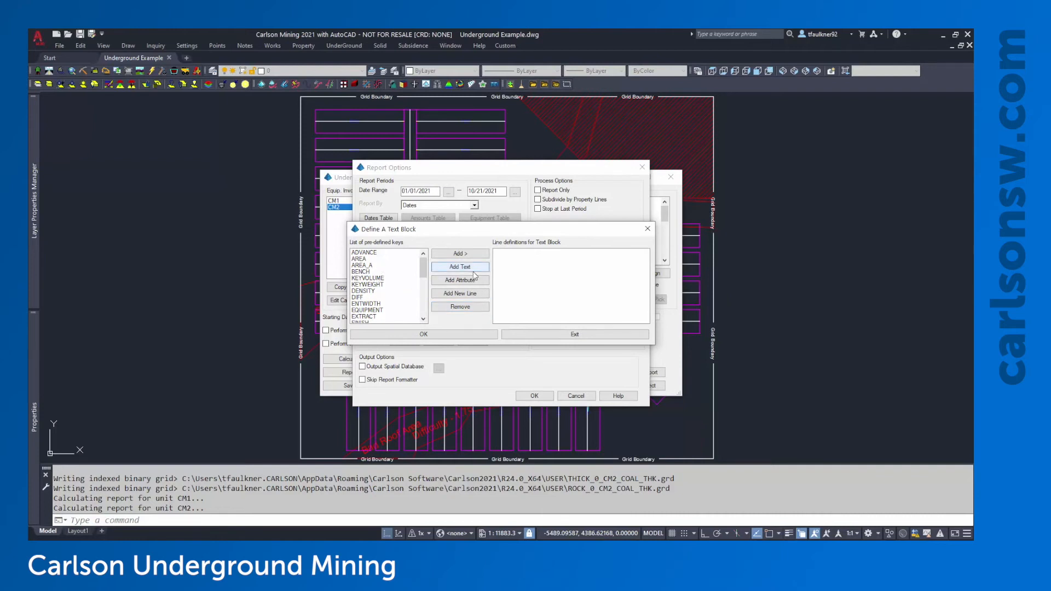
scroll(384, 301, down, 1)
click(382, 292)
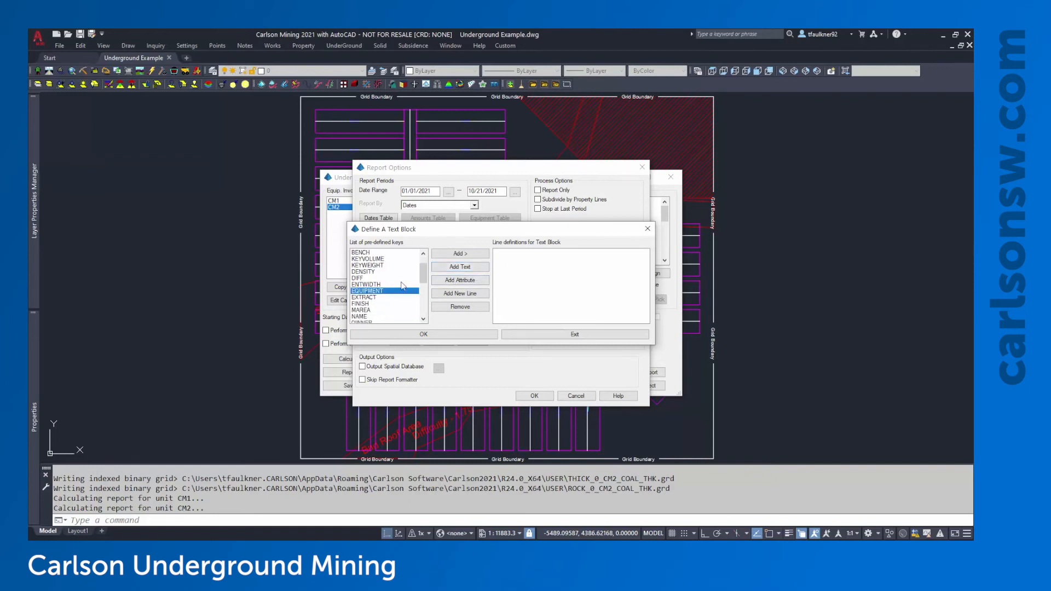
click(465, 258)
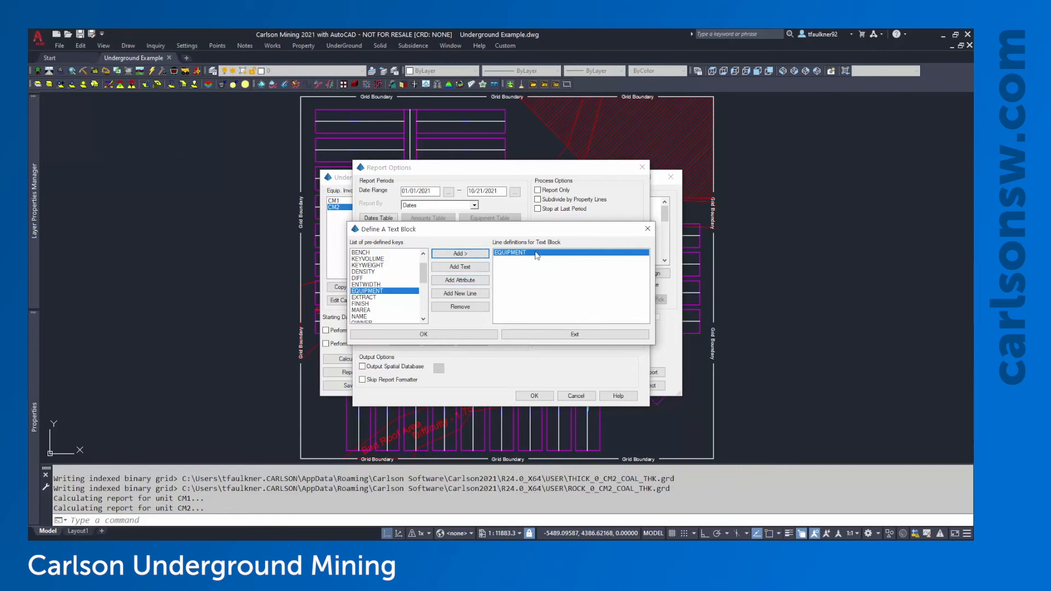
click(454, 294)
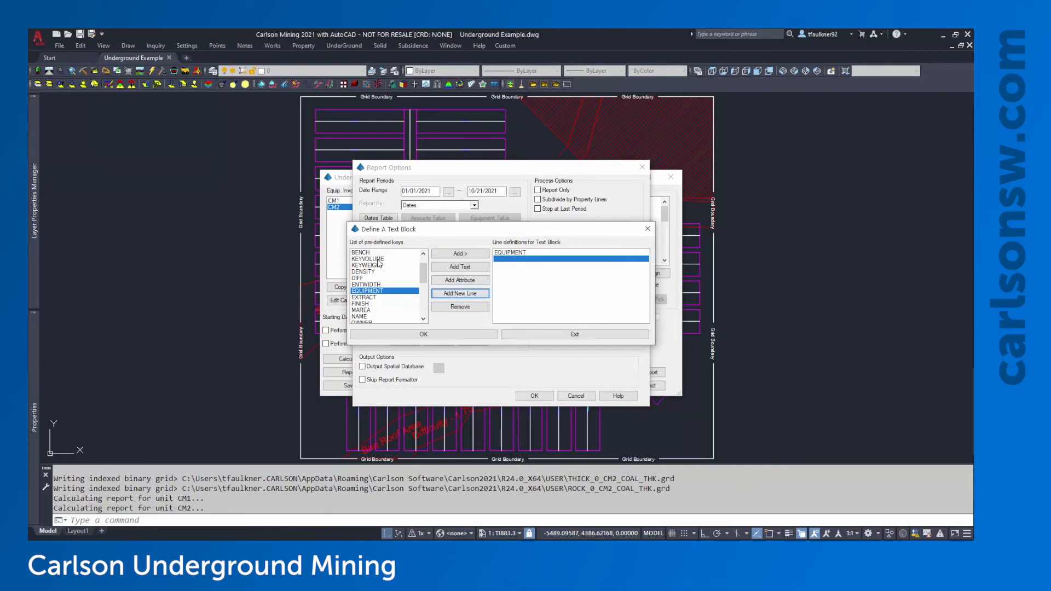
scroll(381, 265, down, 6)
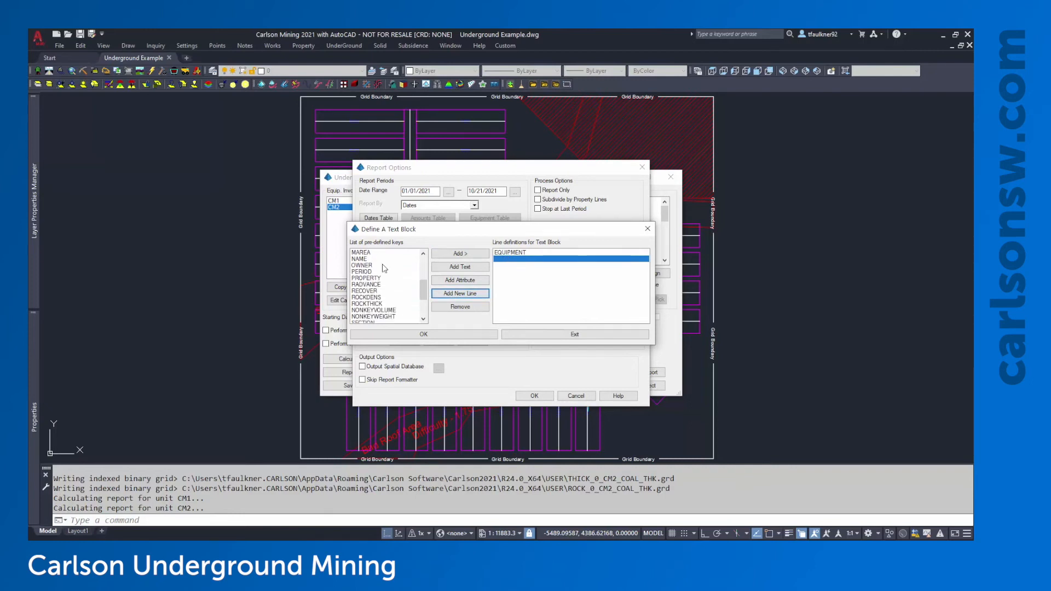
scroll(384, 268, down, 2)
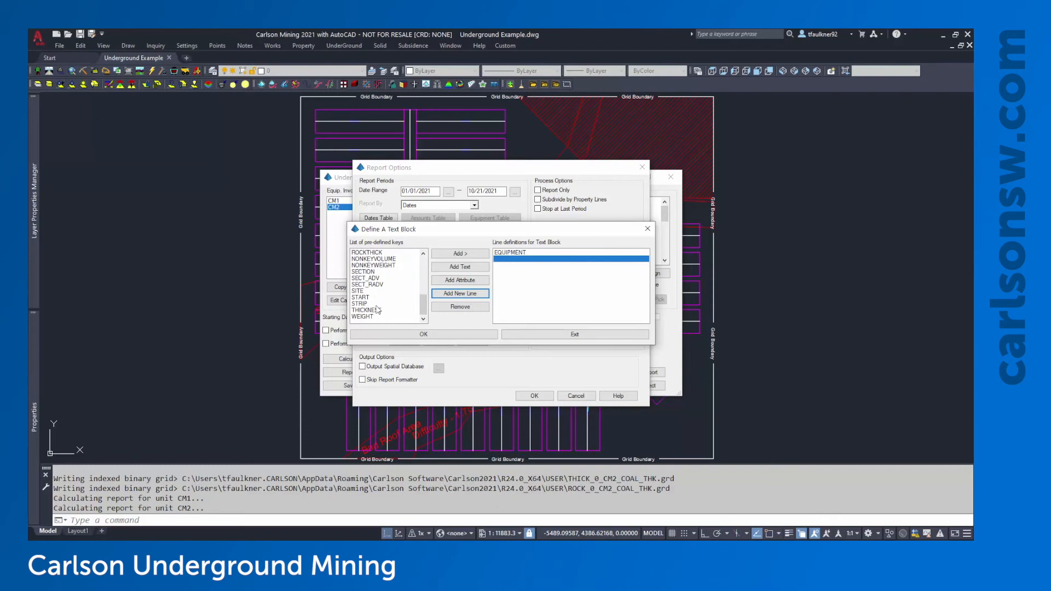
click(367, 299)
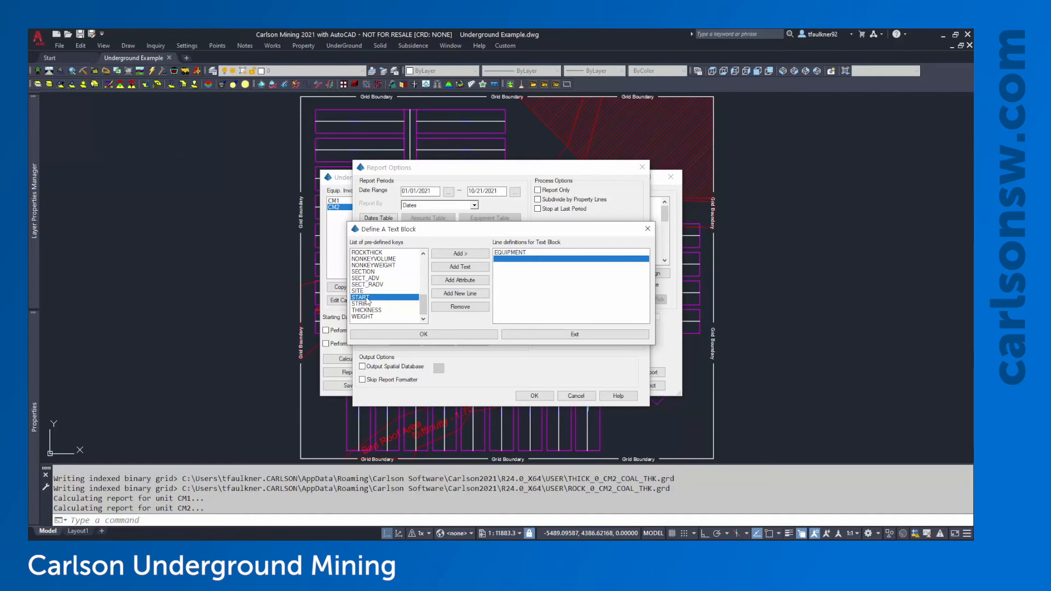
click(466, 255)
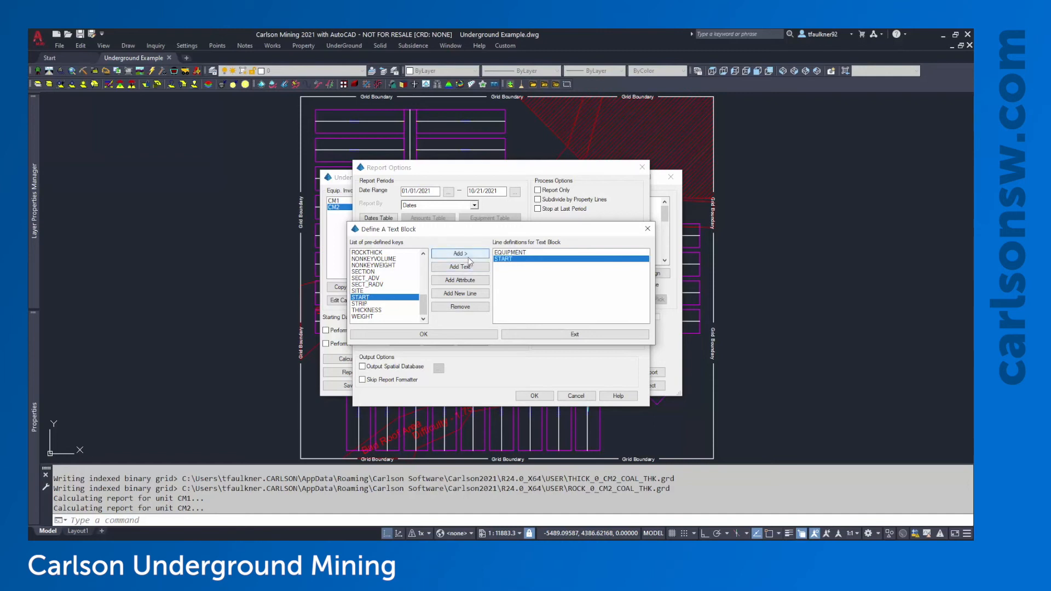
Add FINISH as the third line, start a blank fourth line, and select KEYWEIGHT
click(469, 295)
scroll(376, 274, up, 10)
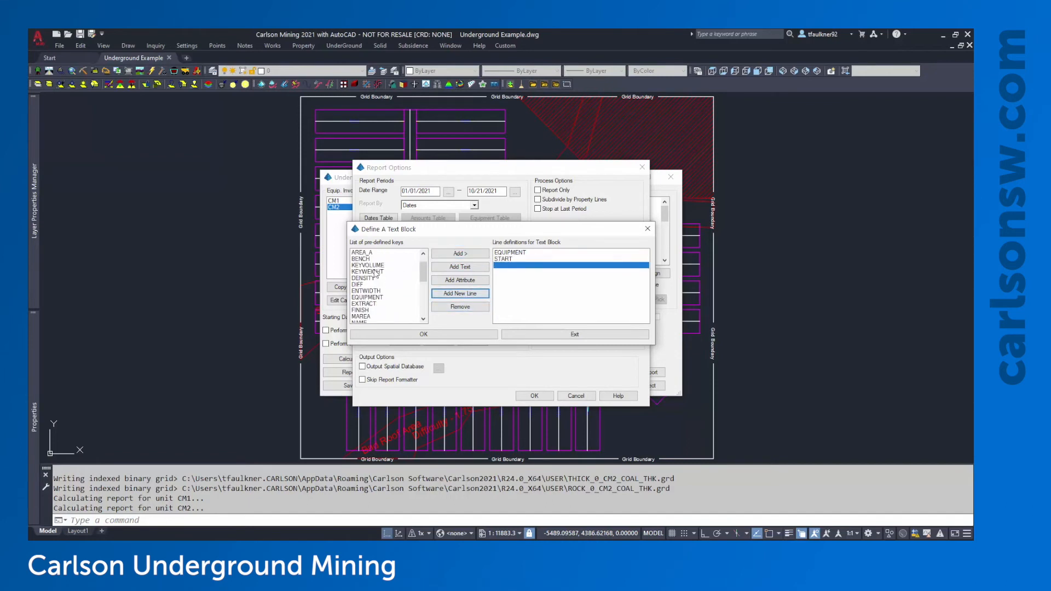
click(364, 310)
click(459, 255)
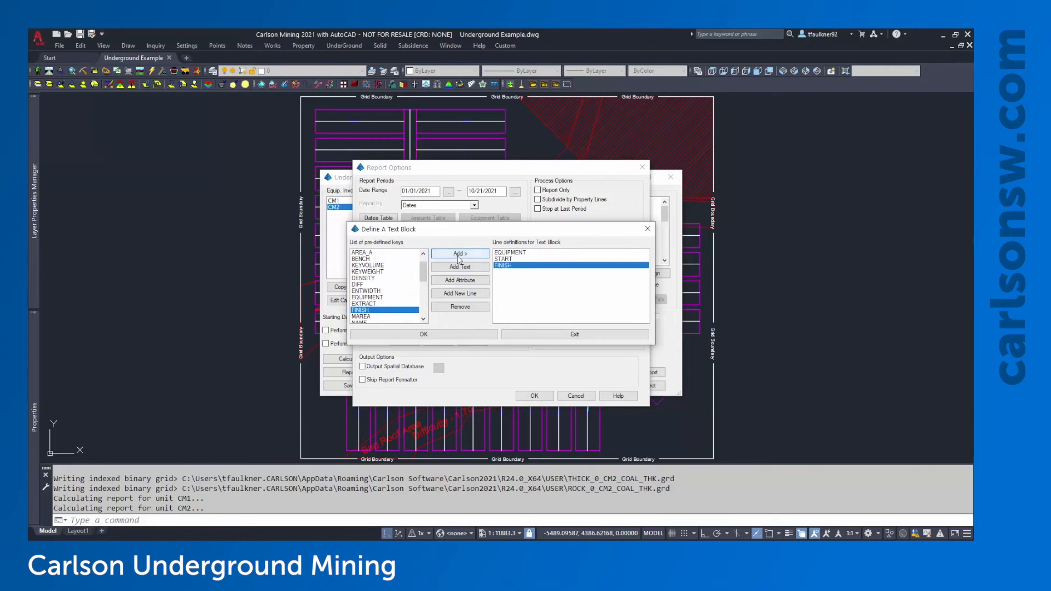
click(463, 296)
scroll(394, 293, down, 1)
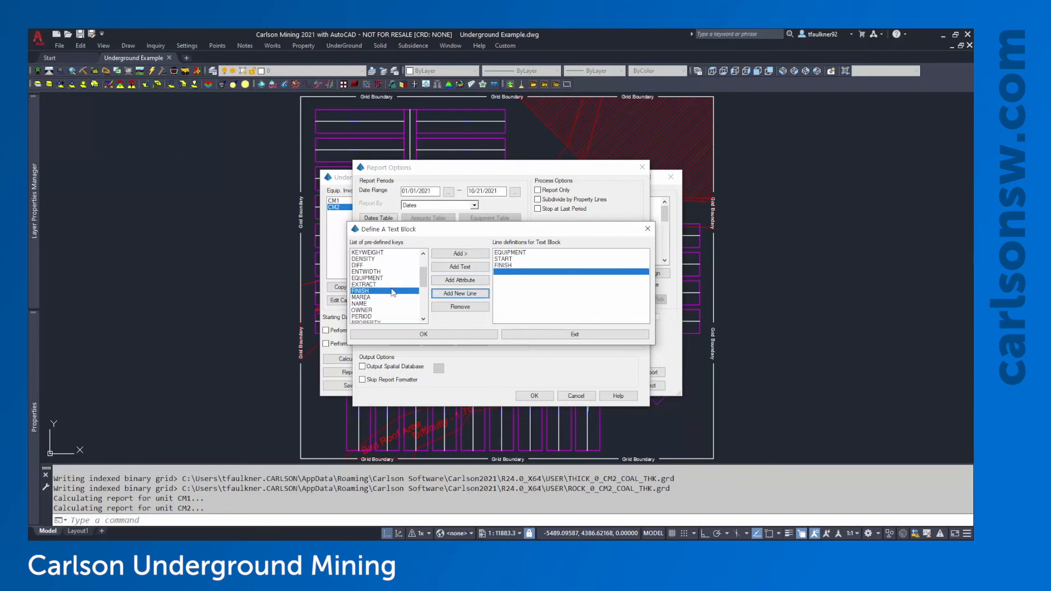
scroll(393, 293, up, 1)
click(375, 272)
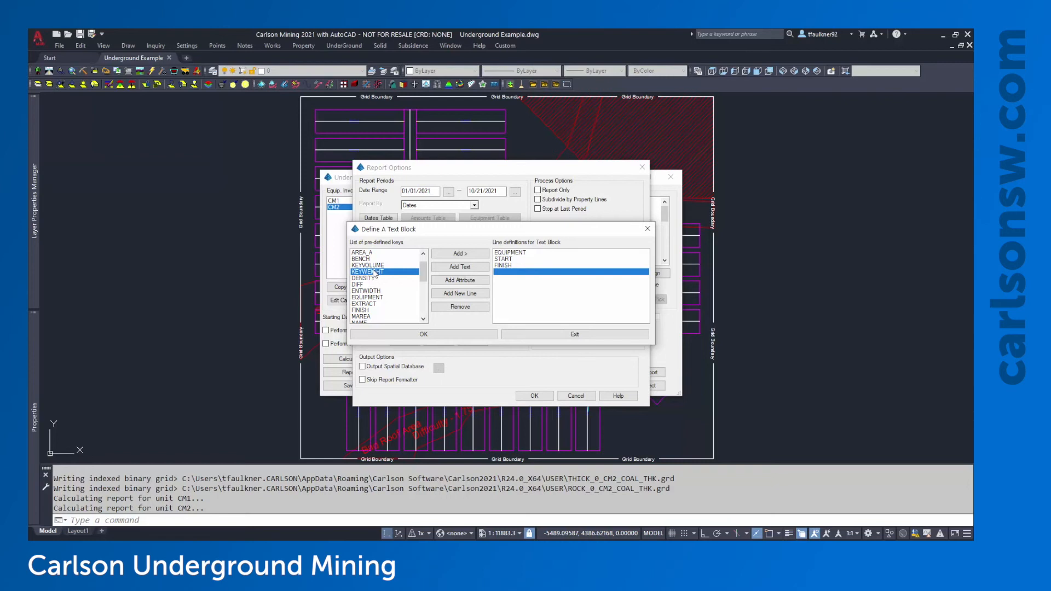
Build a line with 'Key To' label text, KEYWEIGHT and a BTU attribute
click(455, 267)
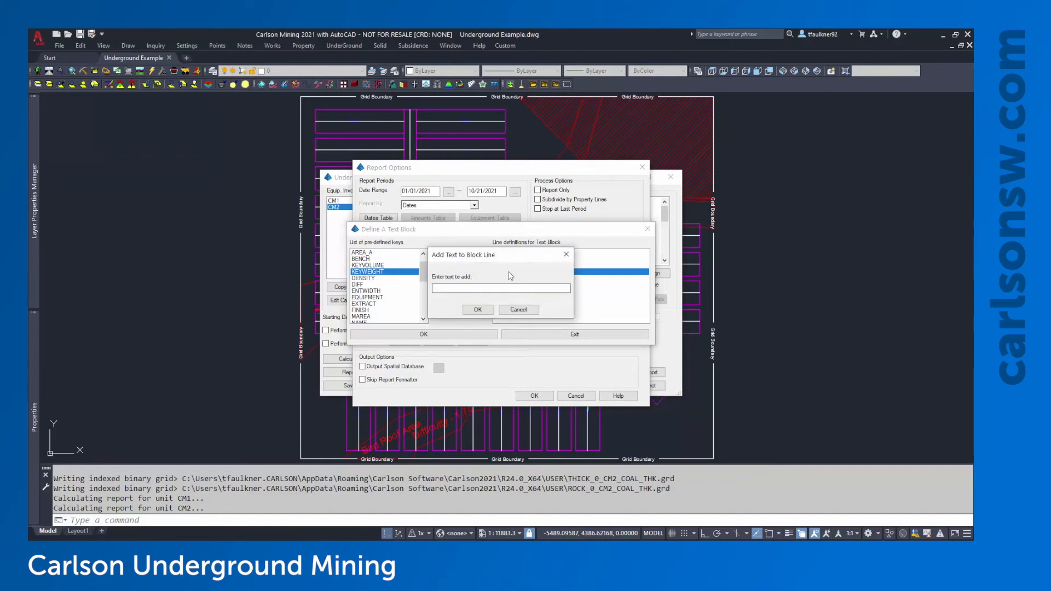
text(Key Tons:)
click(484, 310)
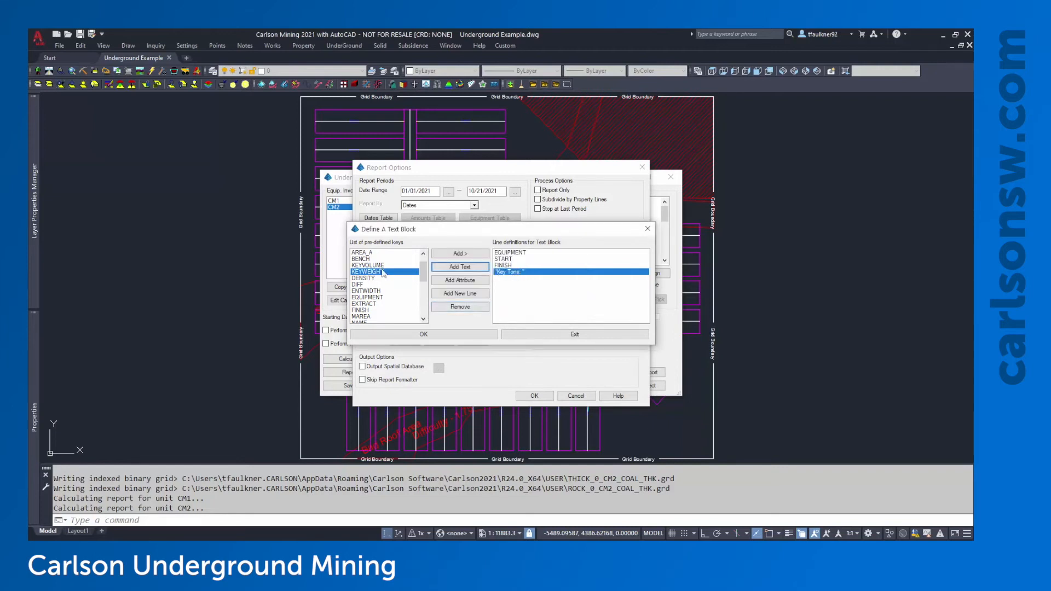
click(464, 256)
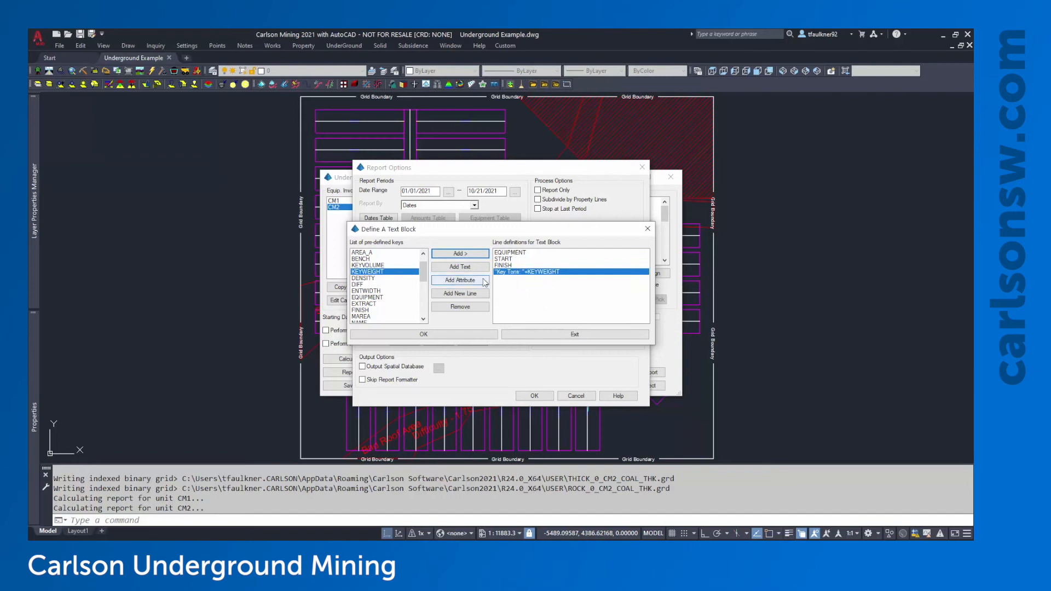
click(459, 280)
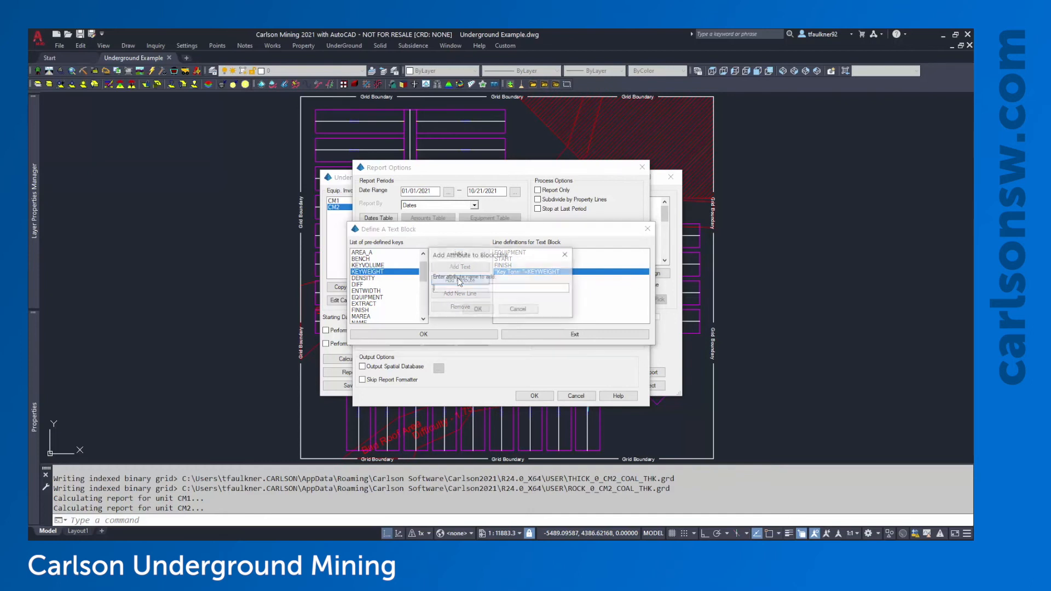
text(BTU)
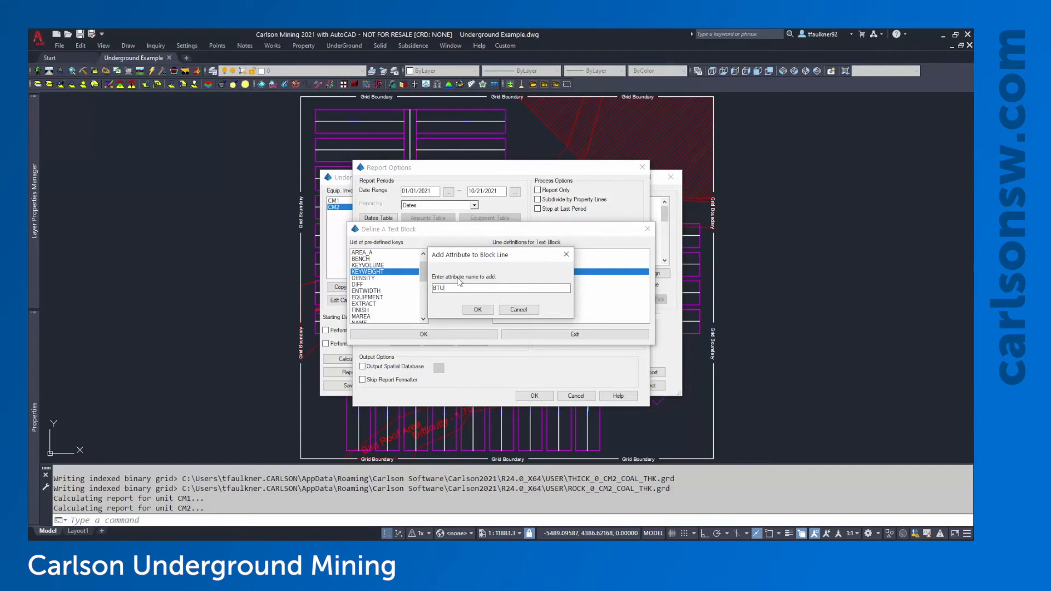
click(478, 310)
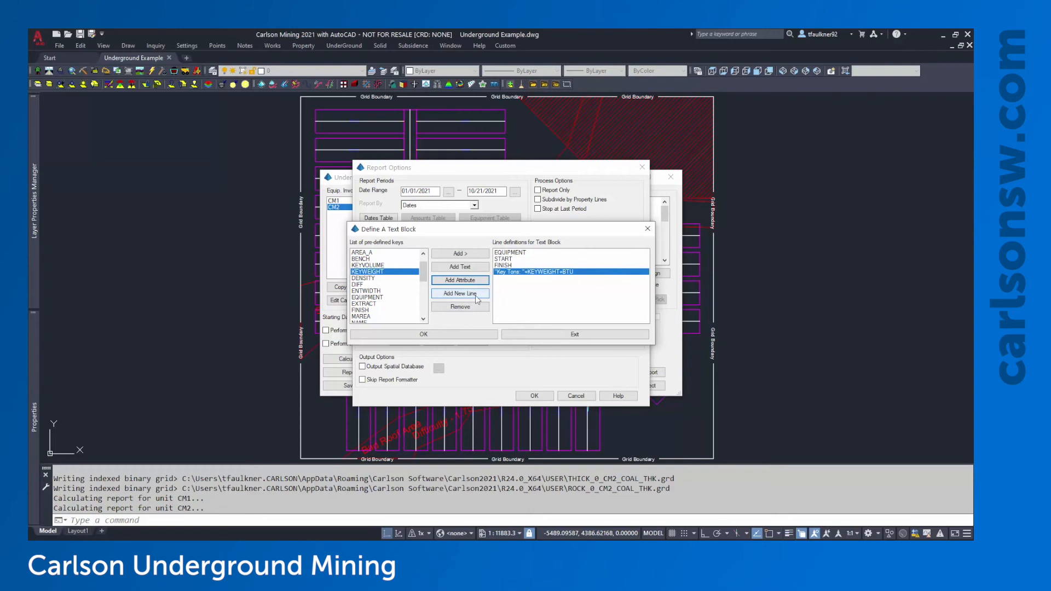
Remove the faulty line and rebuild it as 'Key Tons' followed by KEYWEIGHT
click(460, 307)
click(468, 267)
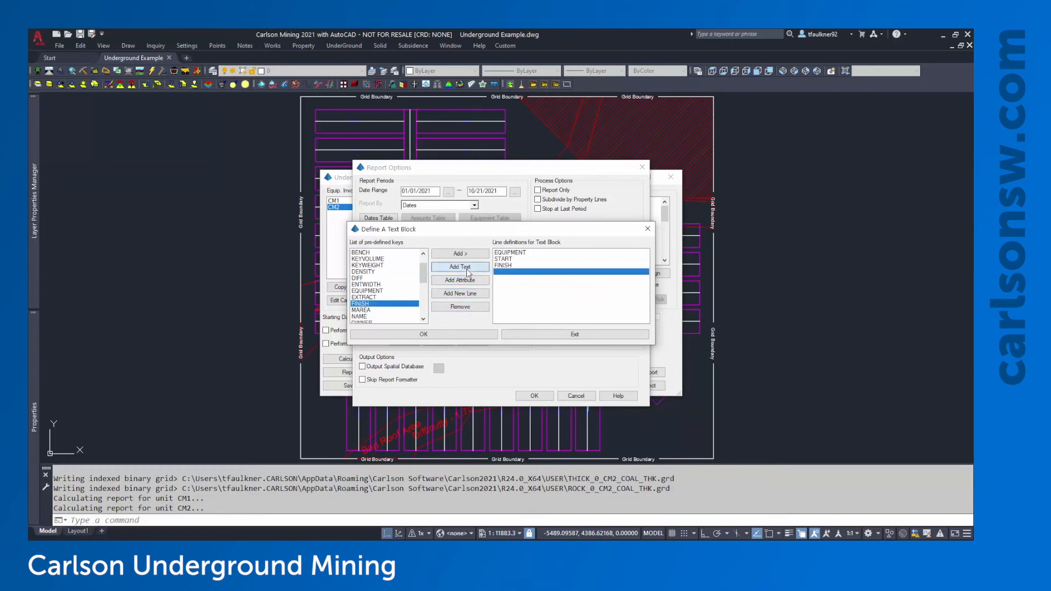
text(Key Tons:)
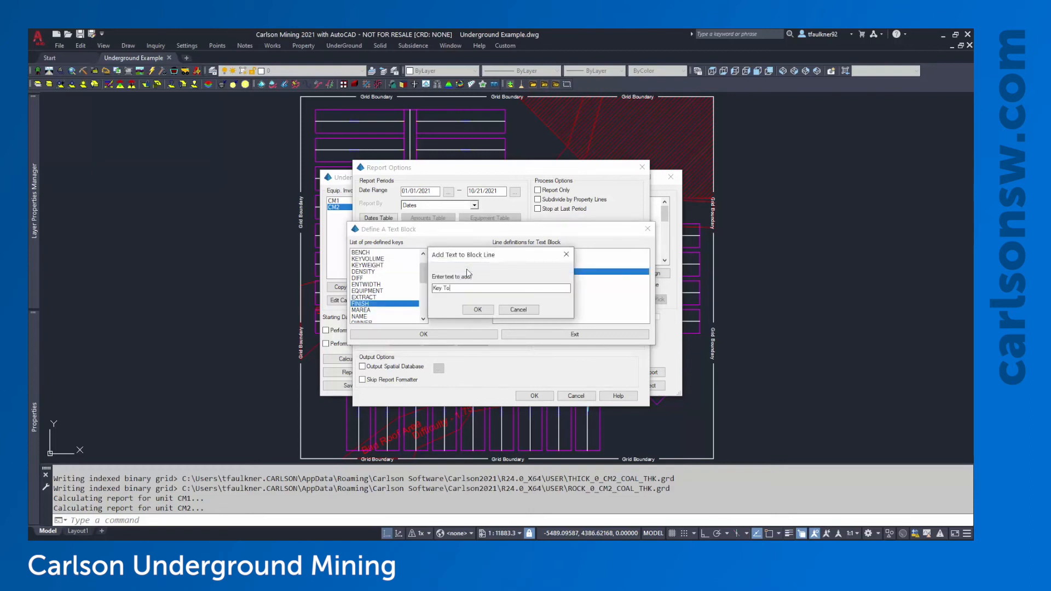
click(478, 310)
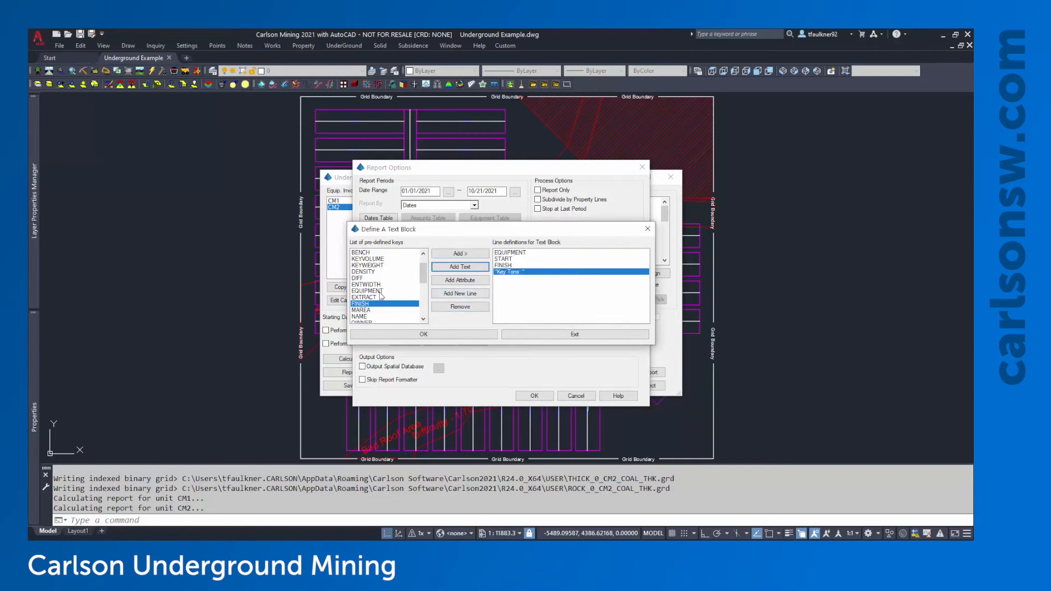
click(377, 266)
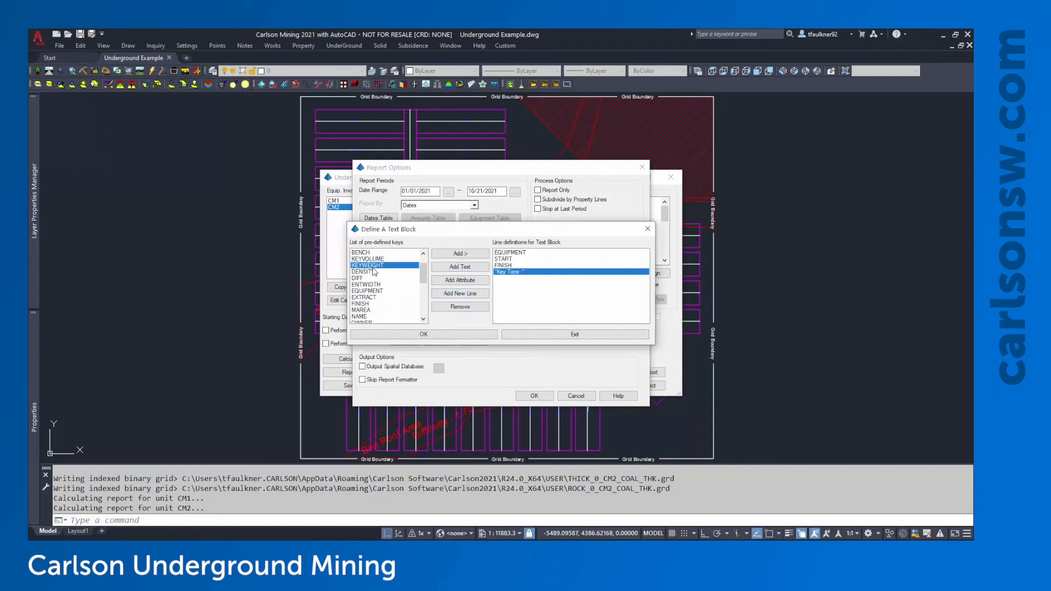
click(471, 255)
Add a fifth line with the BTU attribute and finish the text block definition
click(459, 296)
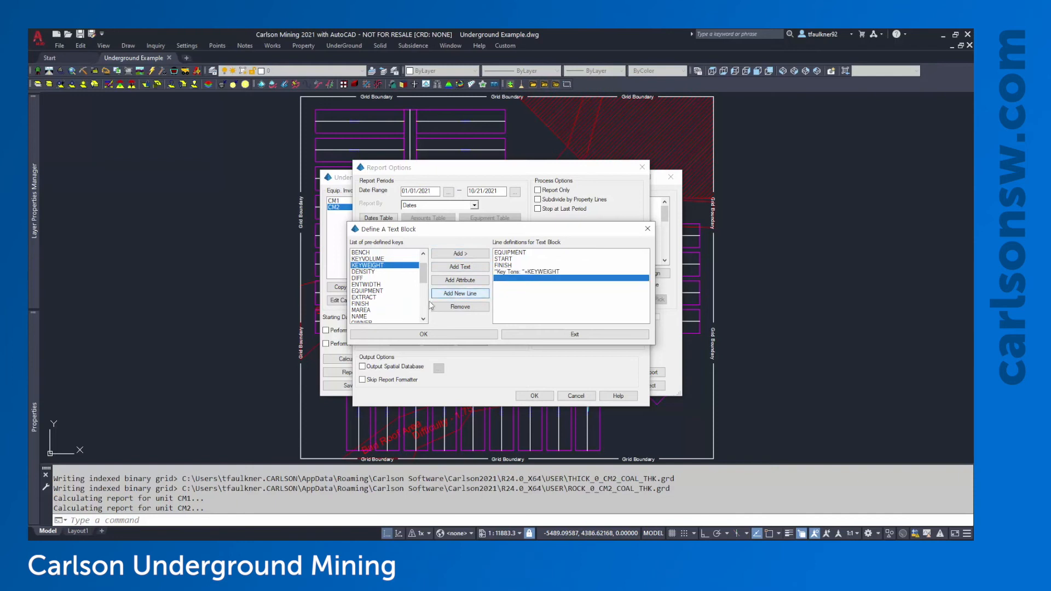
click(460, 280)
text(BTU)
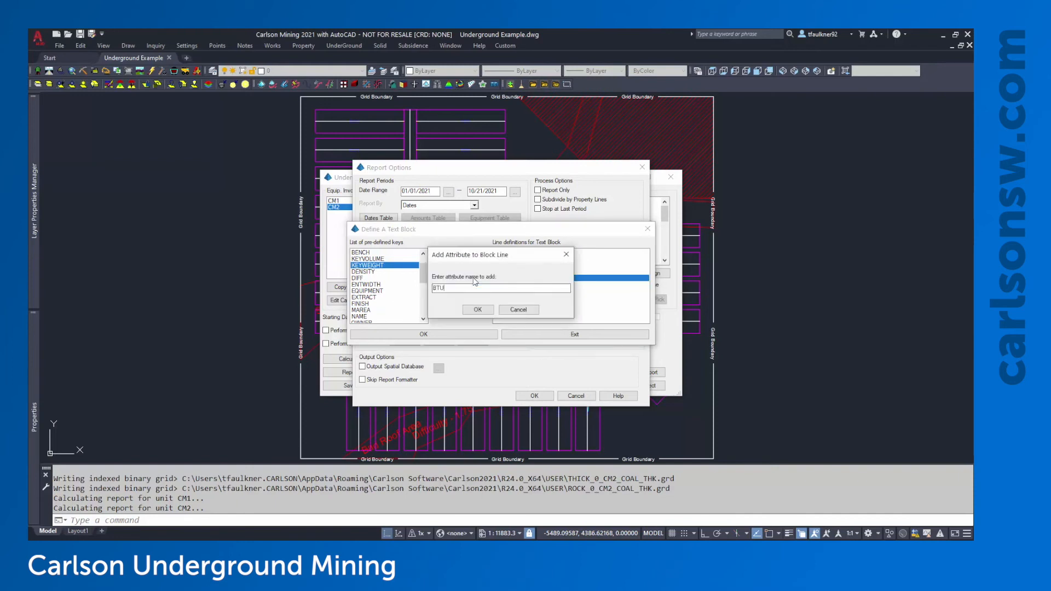
click(480, 310)
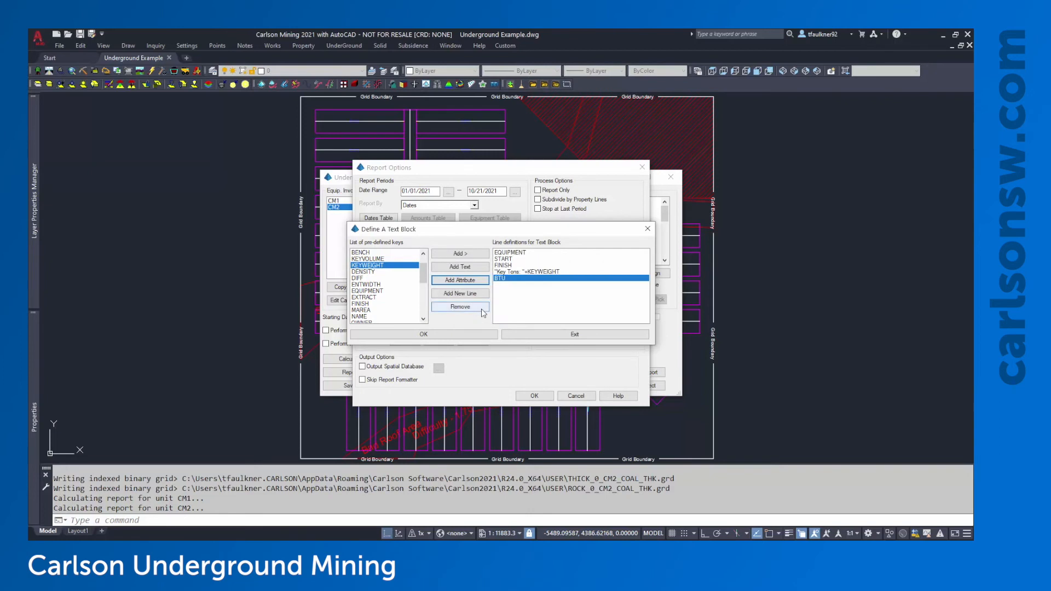
click(424, 335)
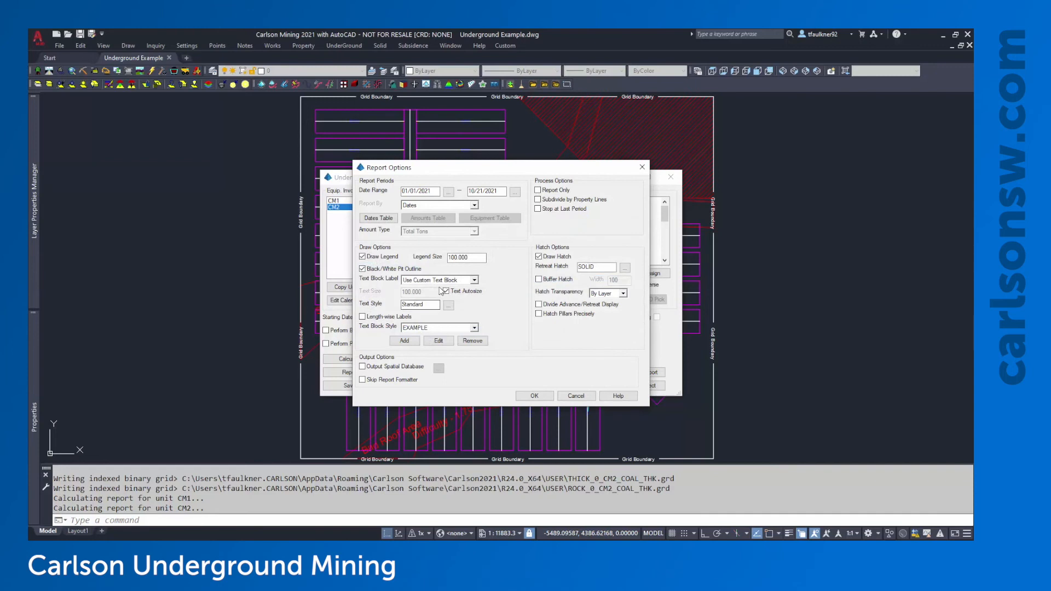
Set the text block style to EXAMPLE 3 and hatch transparency to 50%, then run
click(430, 328)
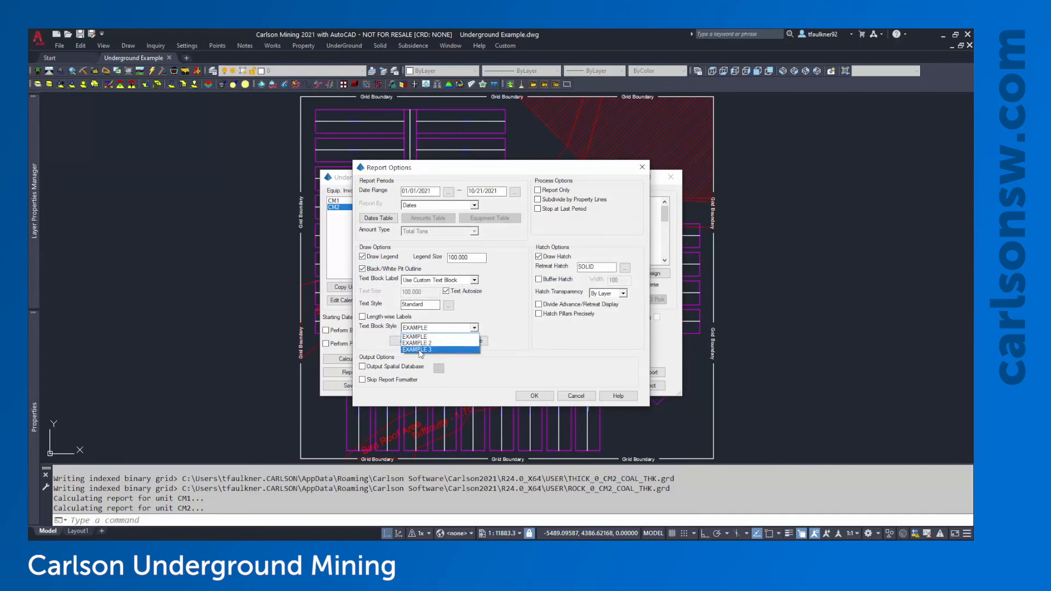
click(421, 350)
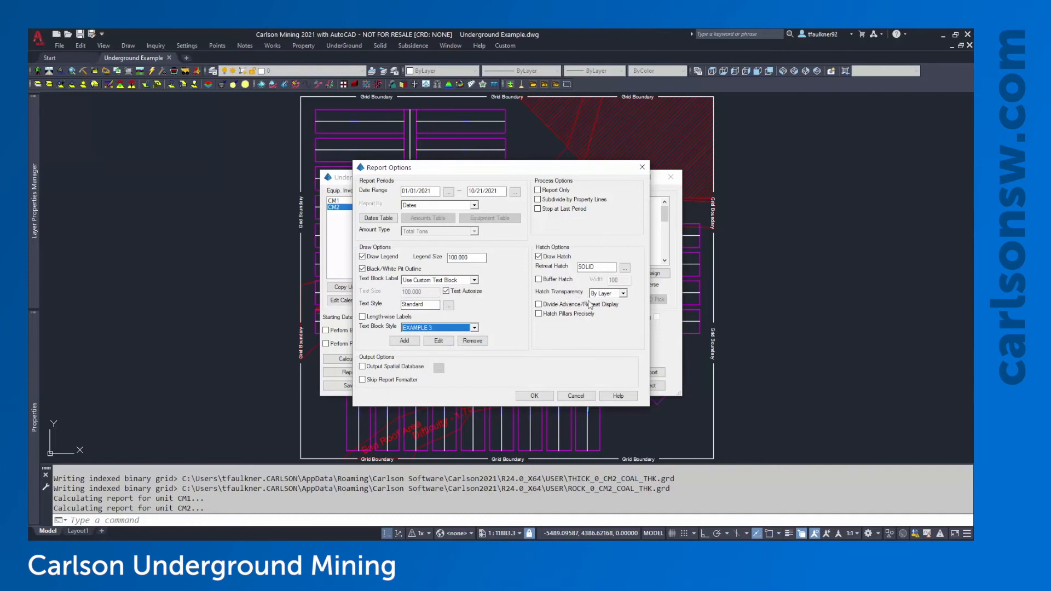
click(611, 296)
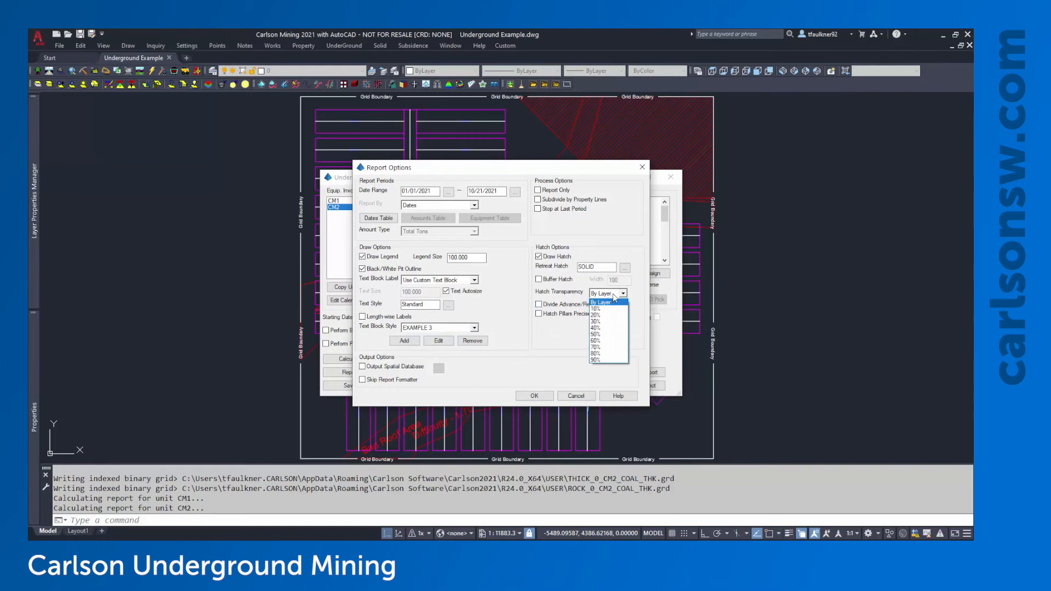
click(608, 334)
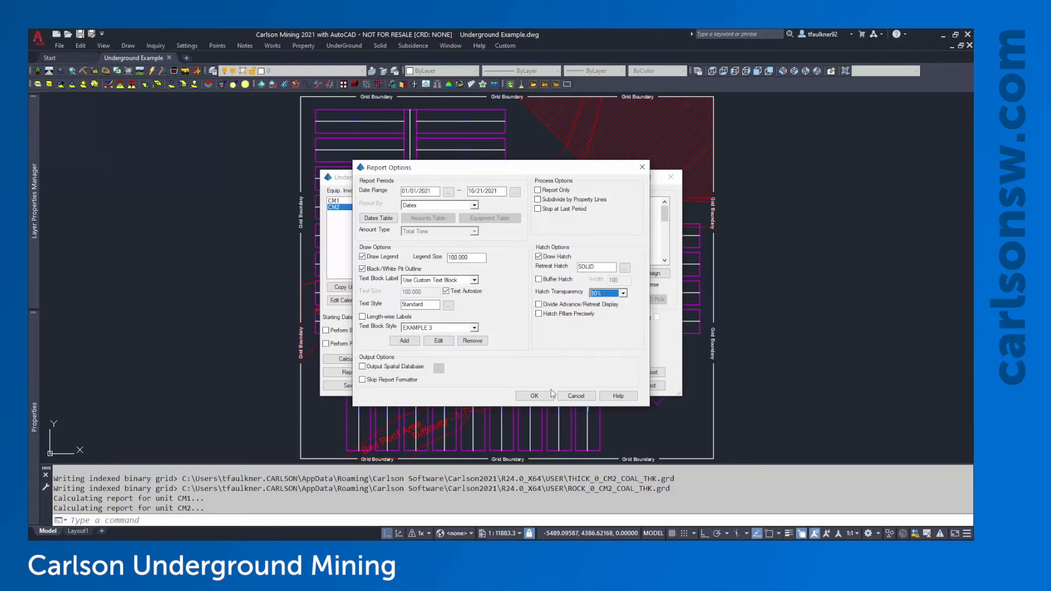
click(535, 396)
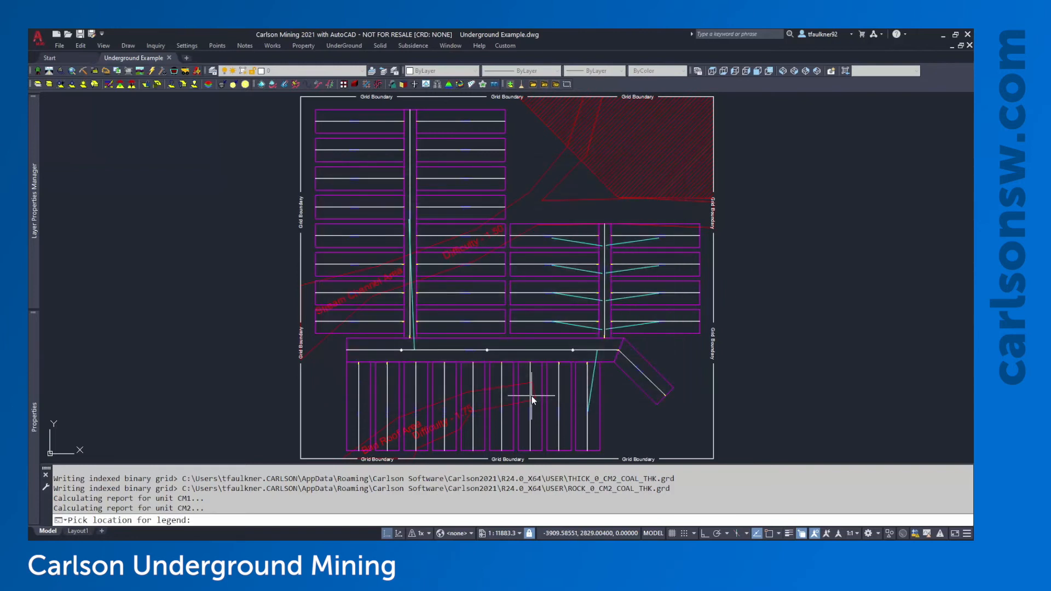
Place the legend right of the mine grid and close the report formatter
click(784, 206)
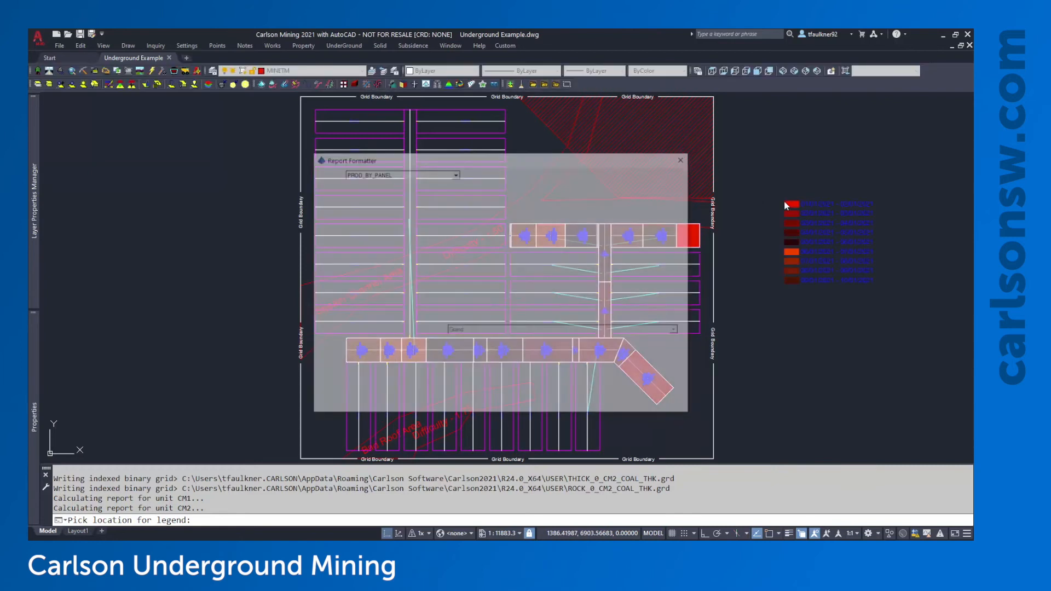
click(500, 405)
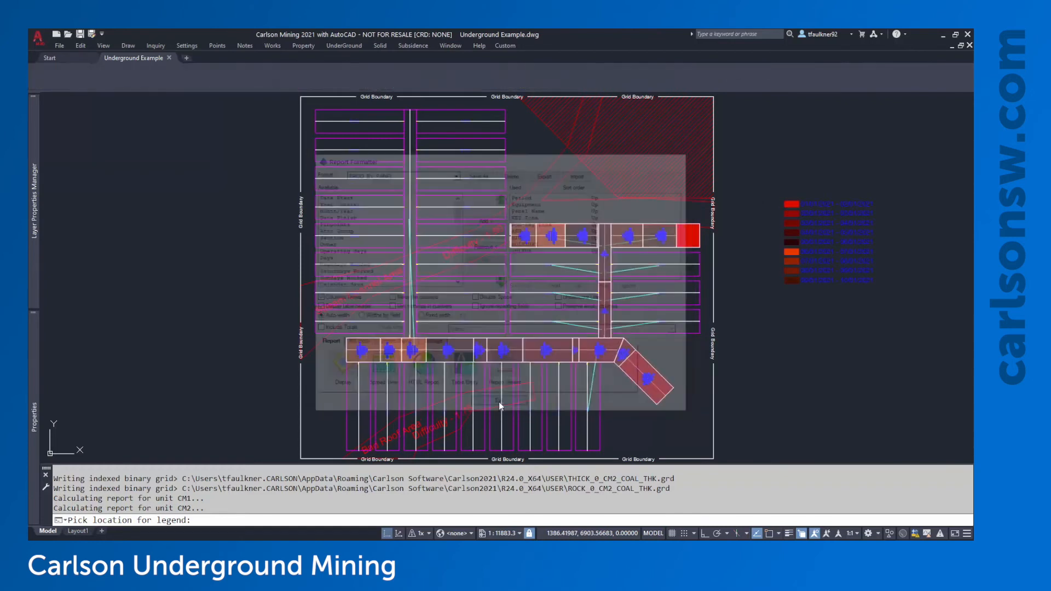
click(580, 386)
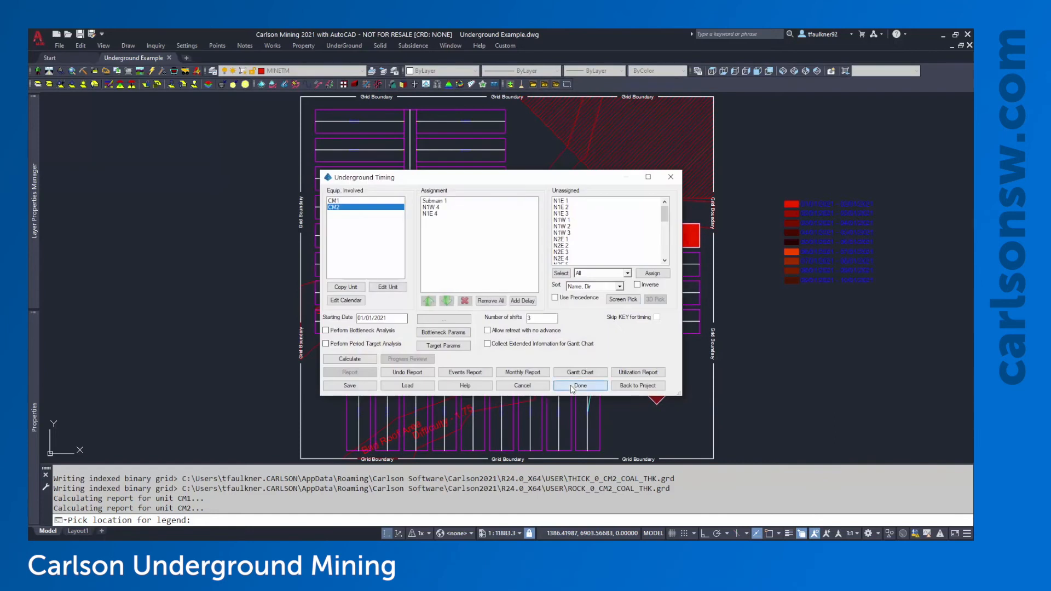
scroll(680, 386, up, 3)
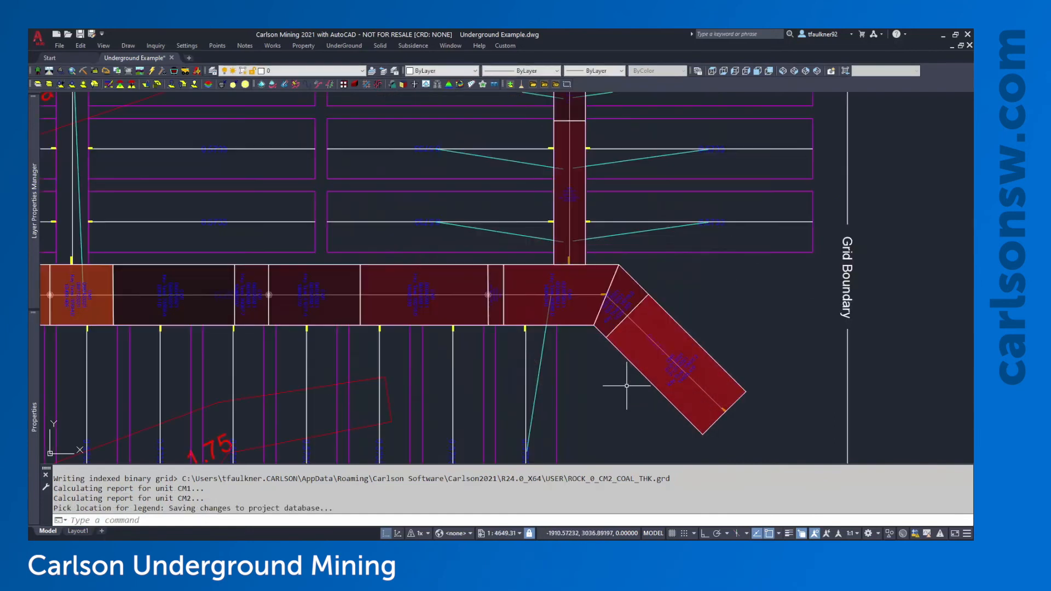
scroll(681, 384, up, 3)
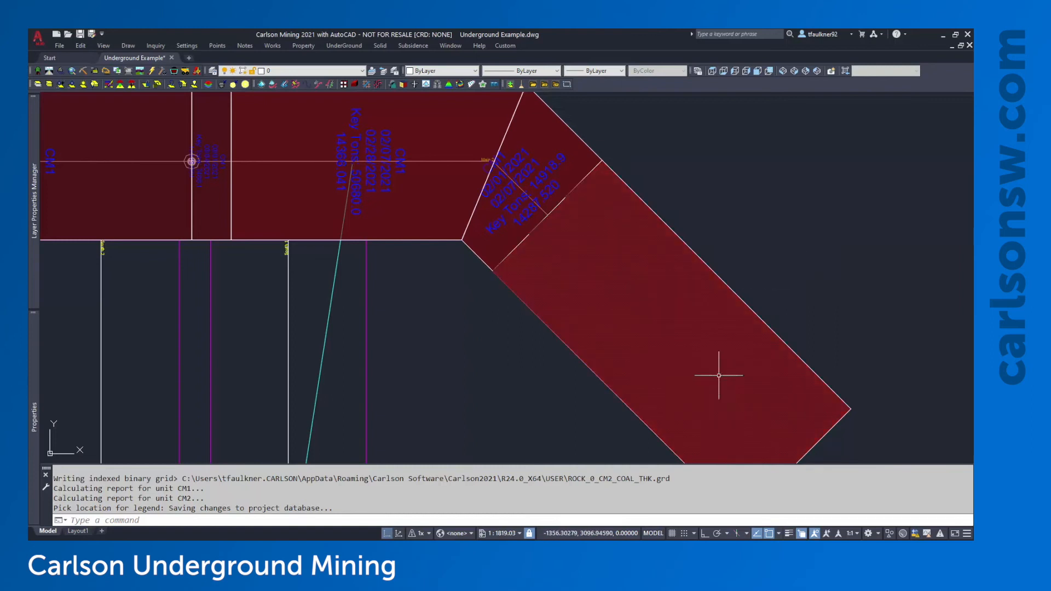
click(820, 251)
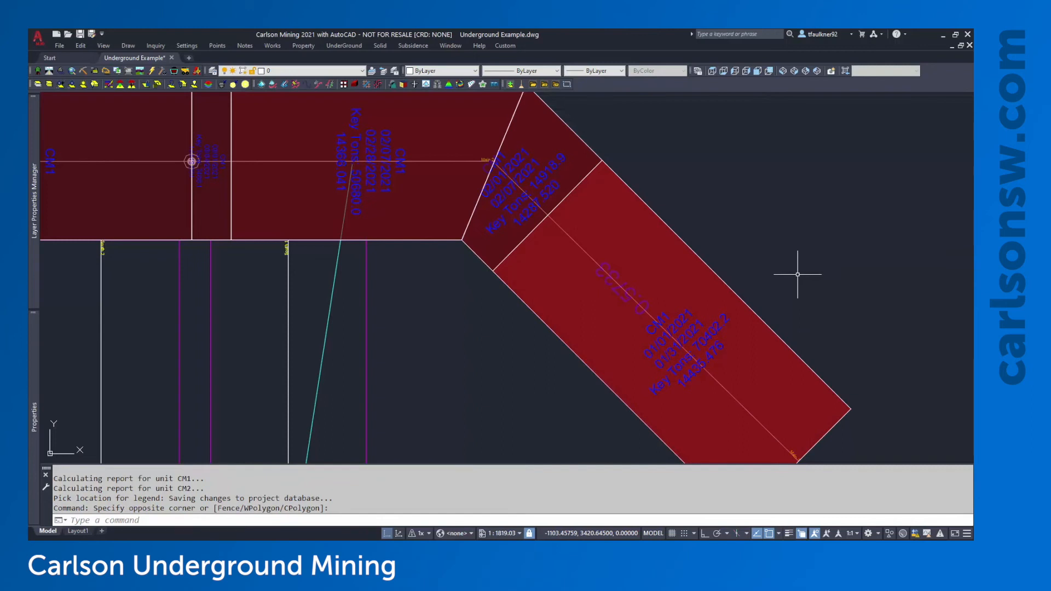
scroll(592, 300, up, 2)
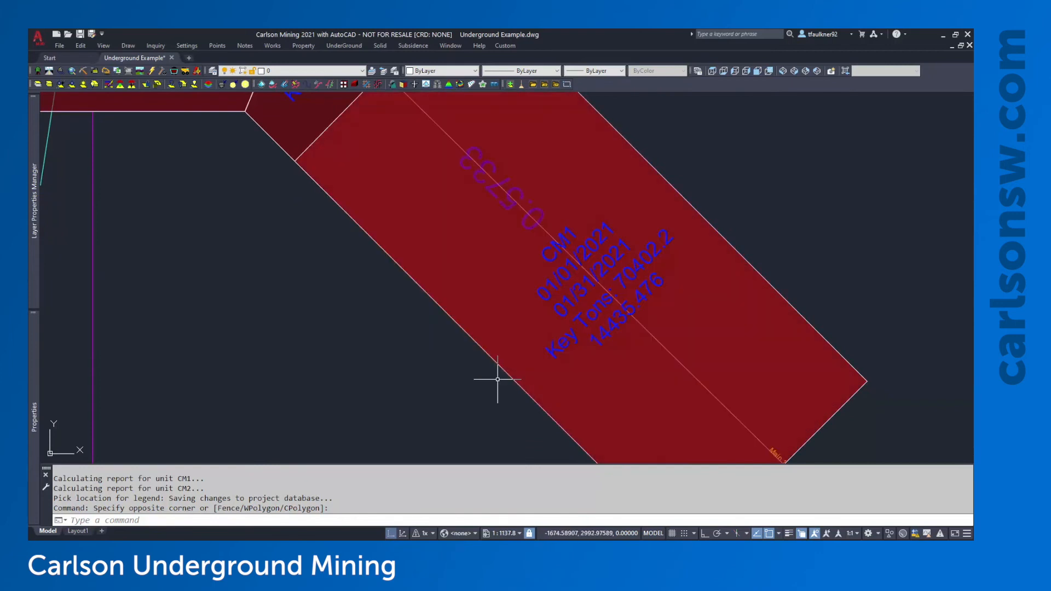
scroll(498, 379, down, 6)
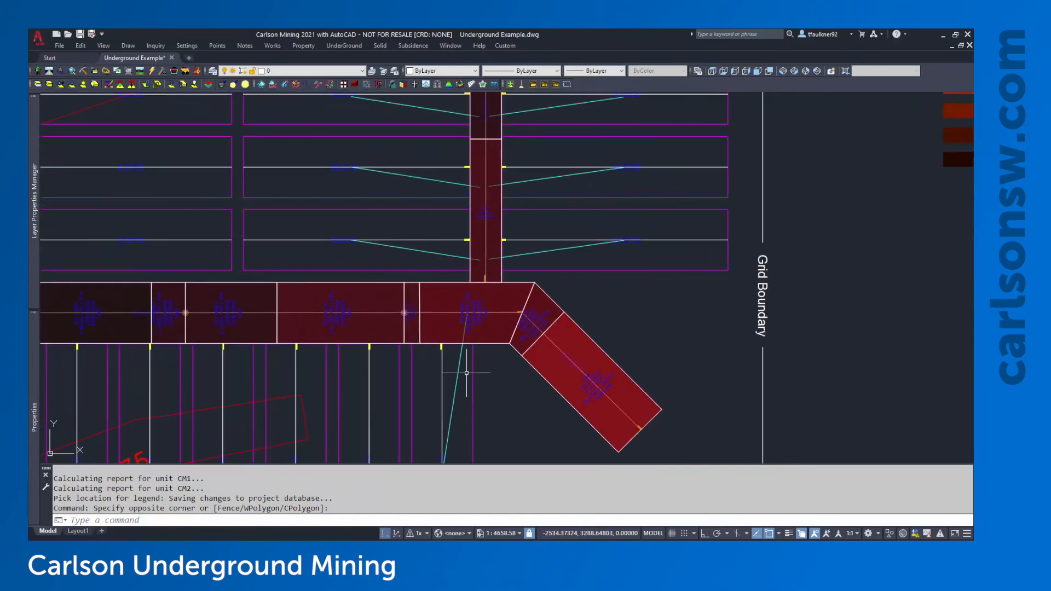
middle_click(466, 373)
middle_click(467, 373)
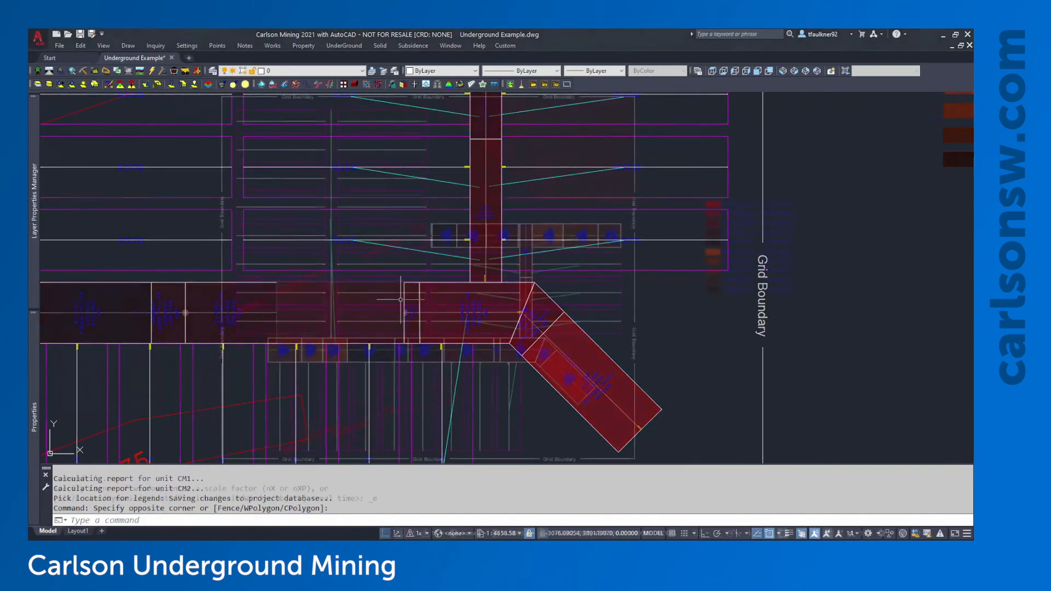
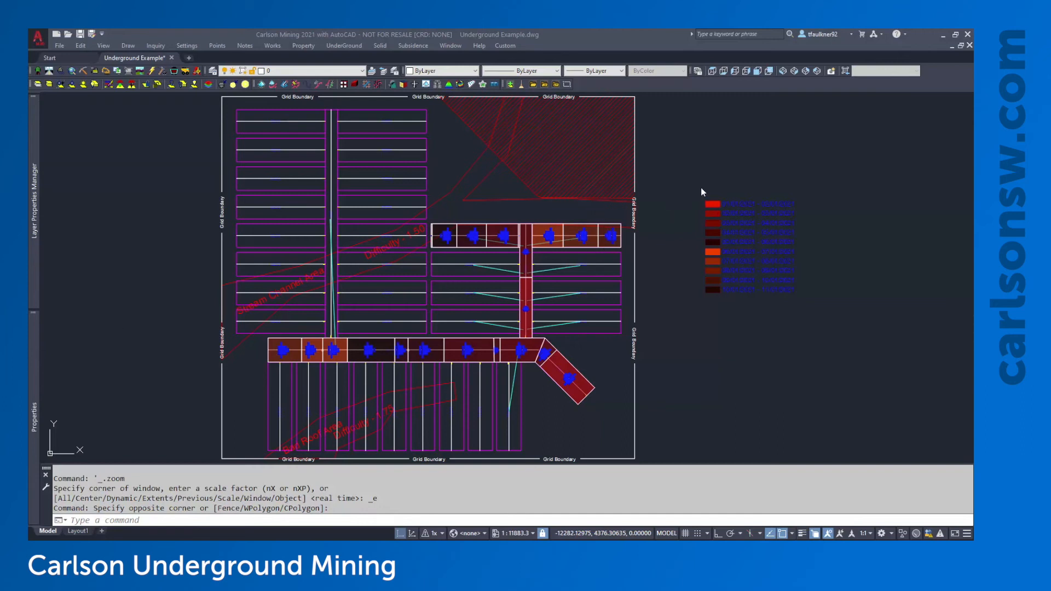
Window-select the date legend and erase it
click(810, 175)
click(683, 364)
key(Delete)
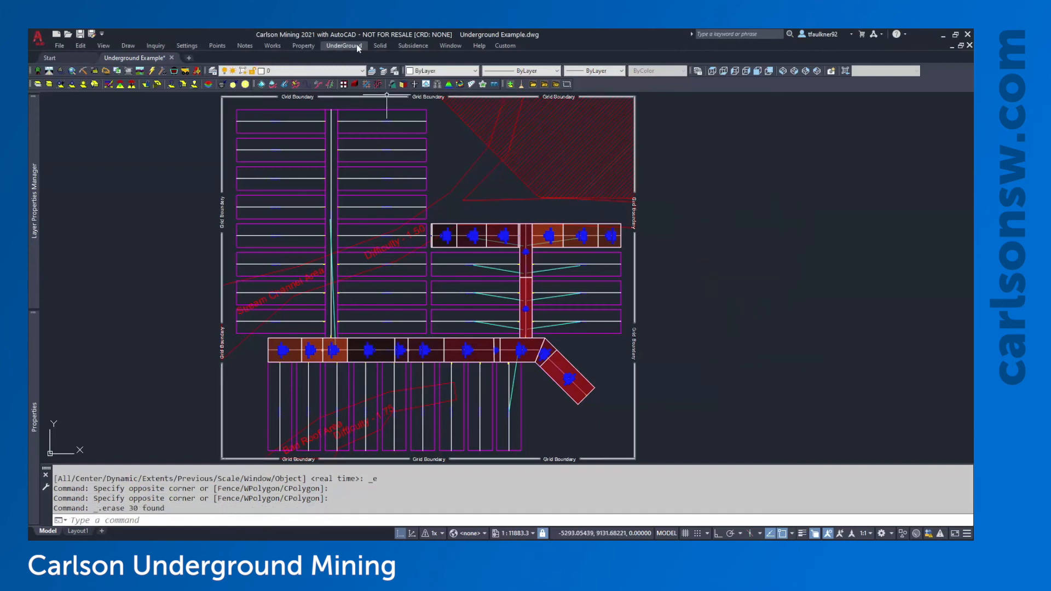
Clear both advance and retreat timing colours from all 33 mine plan objects, then go to the drawing layers
click(358, 47)
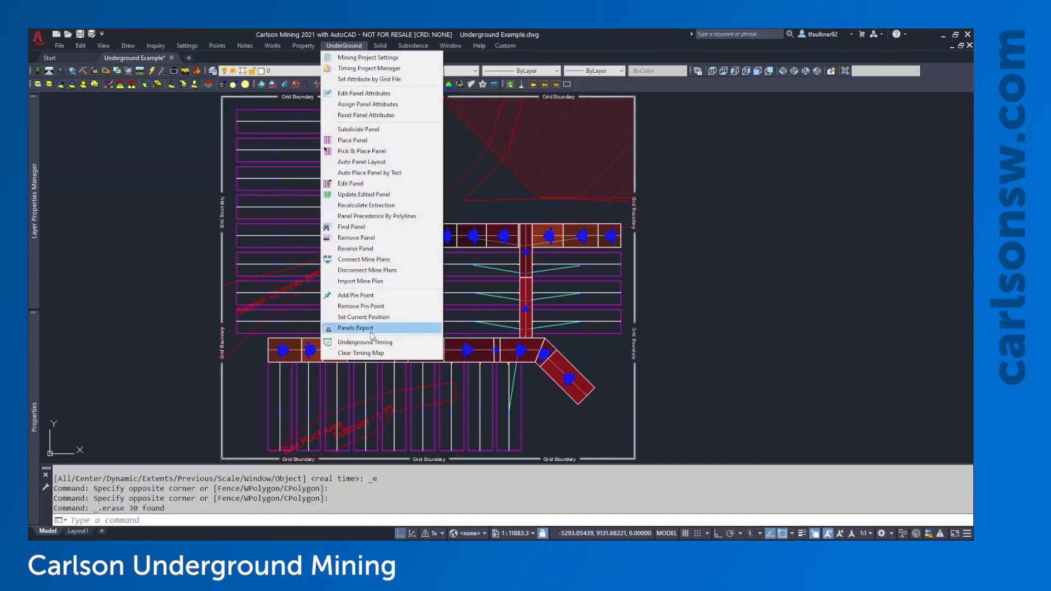
click(366, 353)
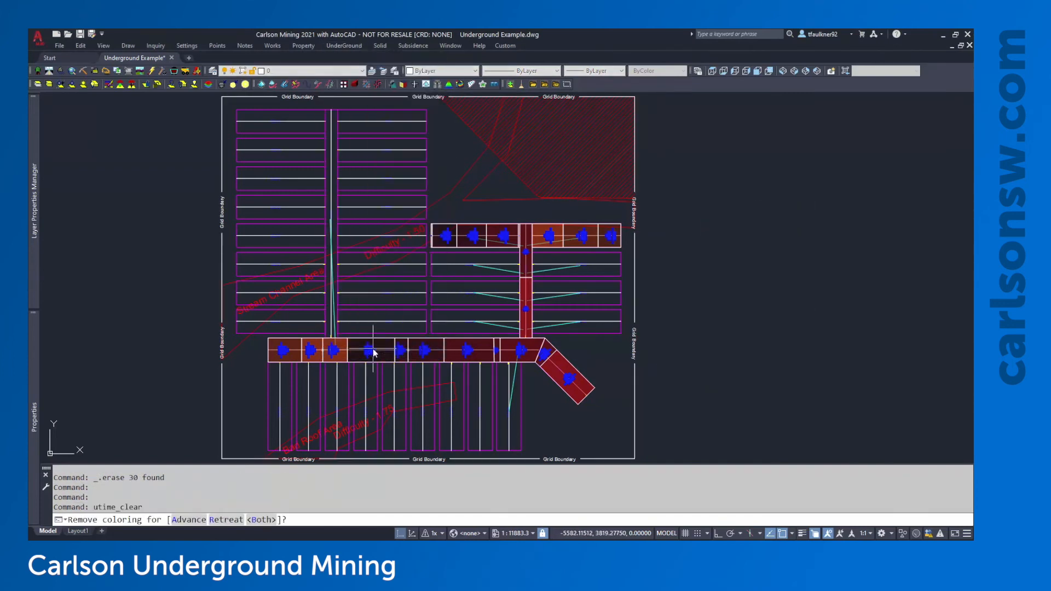
click(268, 519)
click(732, 170)
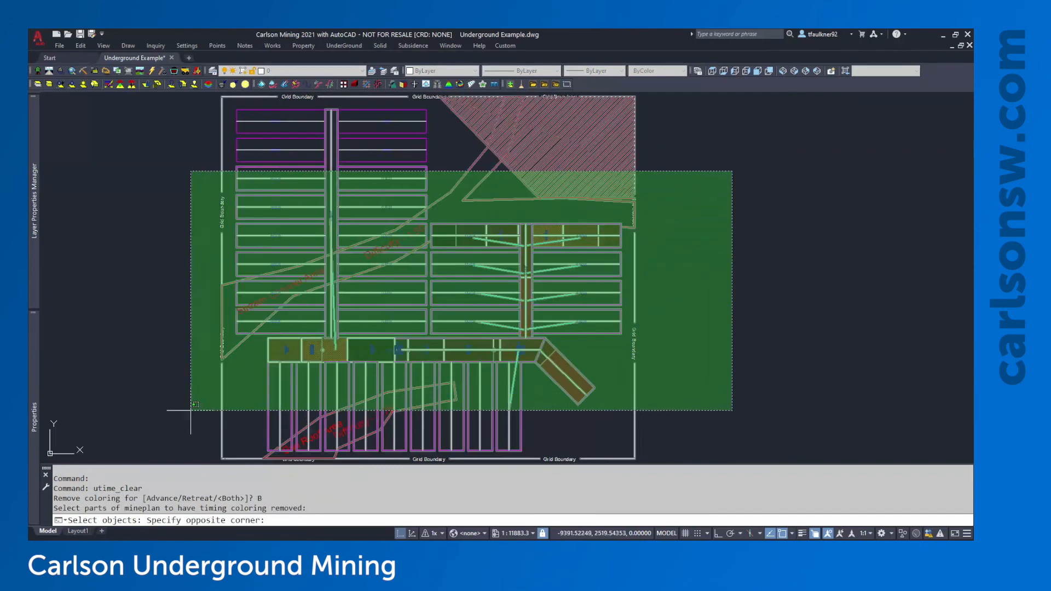
click(174, 416)
key(Return)
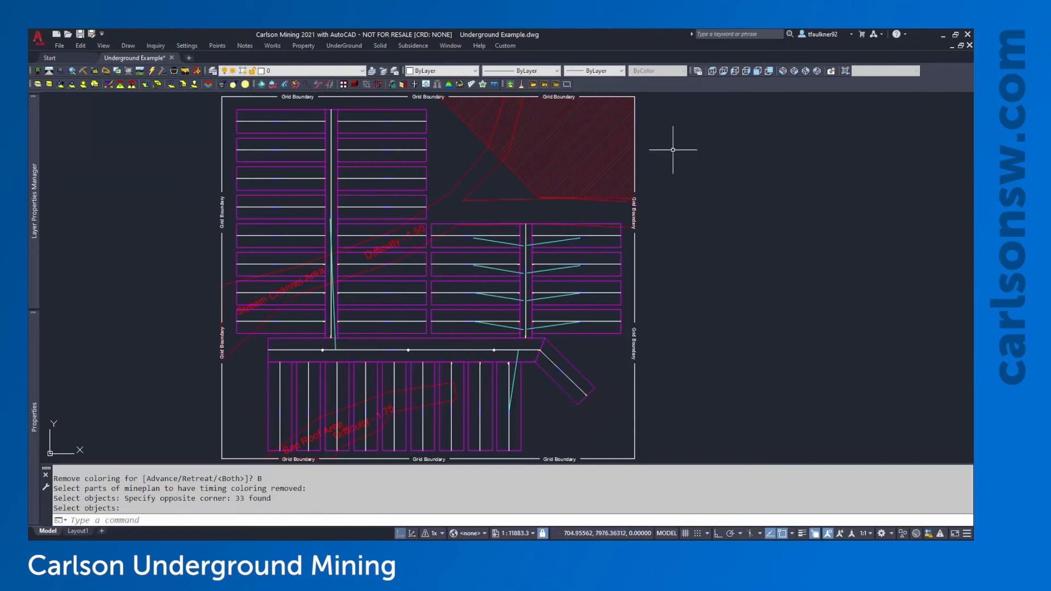
click(34, 200)
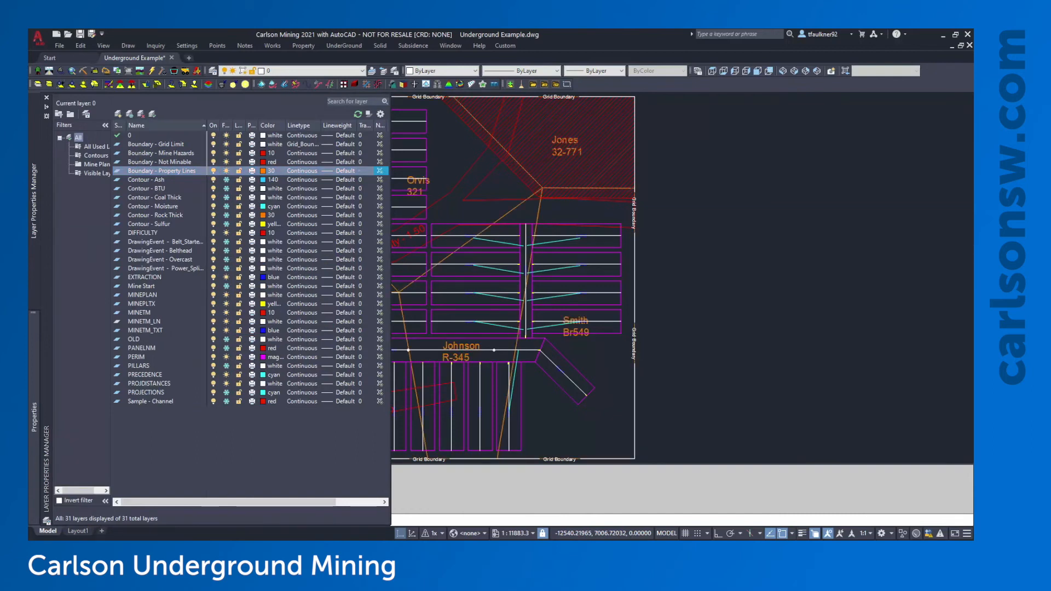
Turn on the property lines and inspect an existing property-line polyline
mouse_move(527, 207)
middle_down()
mouse_move(680, 203)
mouse_move(668, 218)
mouse_move(641, 161)
middle_up()
click(683, 204)
click(696, 253)
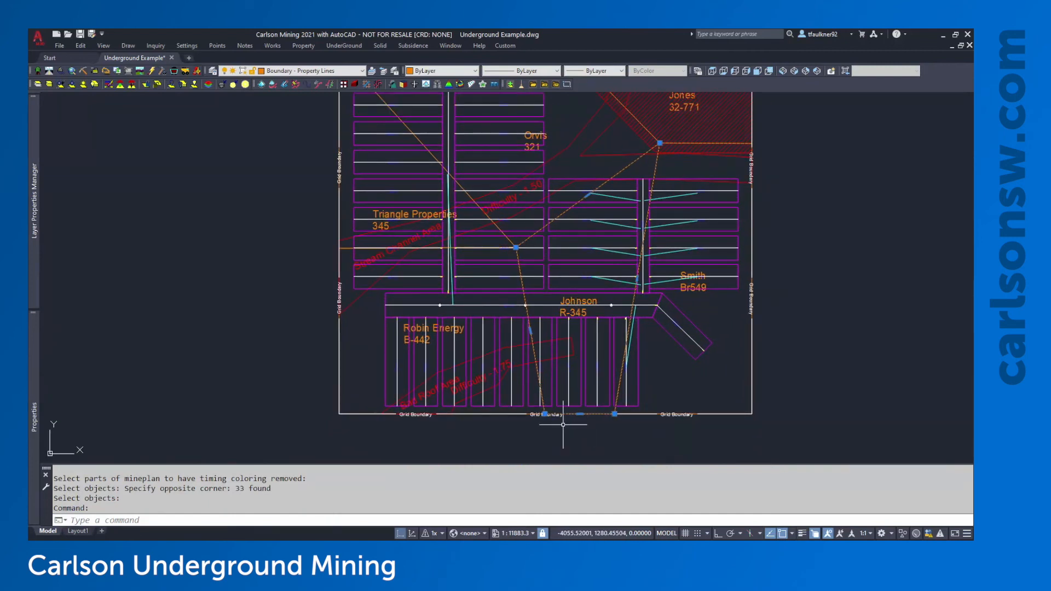
middle_drag(534, 274, 529, 322)
key(Escape)
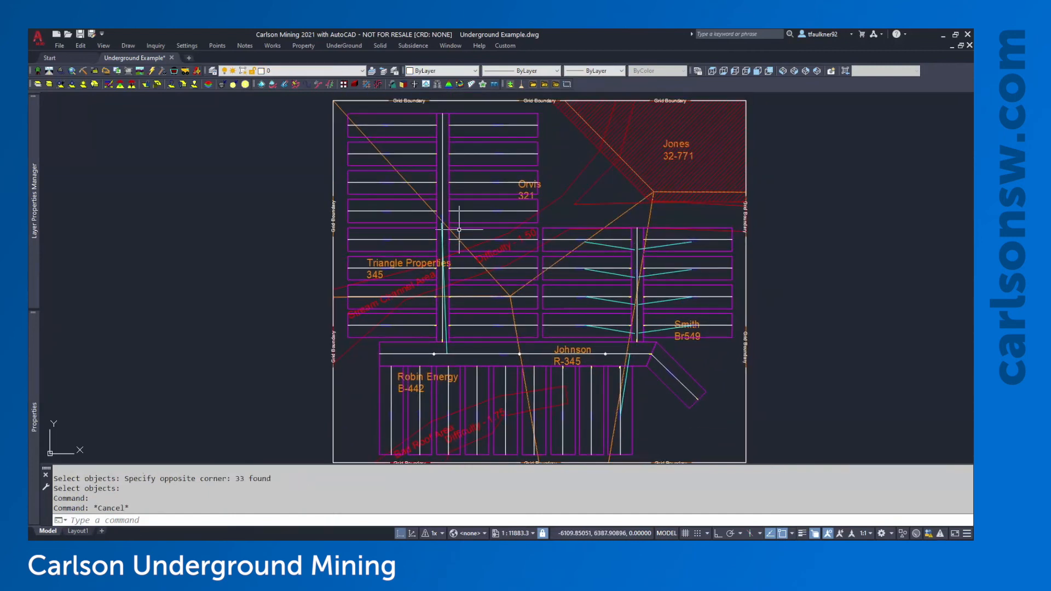
middle_drag(458, 229, 472, 225)
Draw a closed four-corner test boundary polyline beside the grid with PL
text(pl)
key(Return)
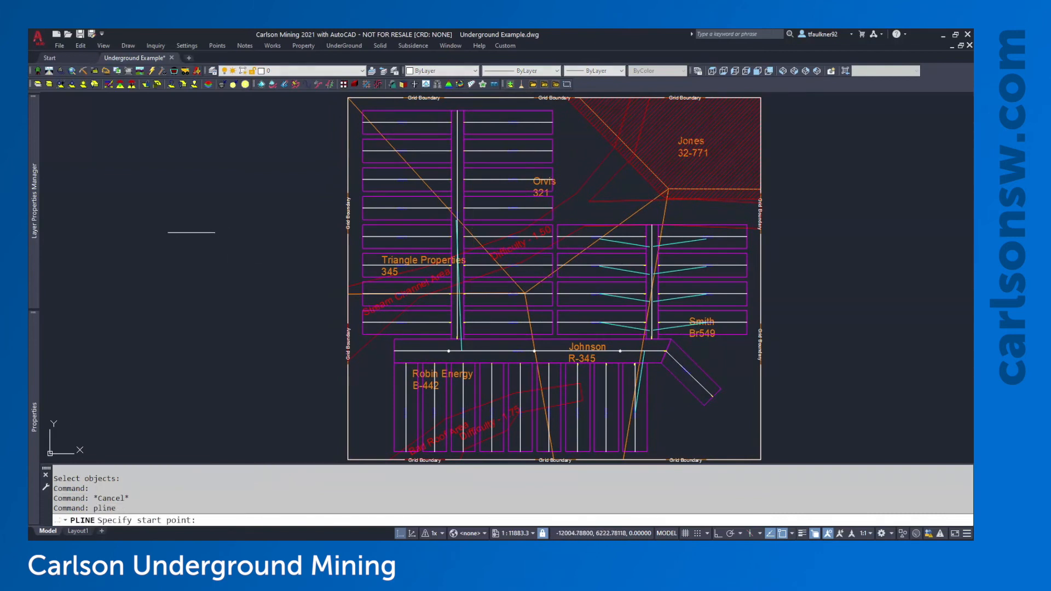
click(162, 186)
click(187, 167)
click(246, 201)
click(221, 247)
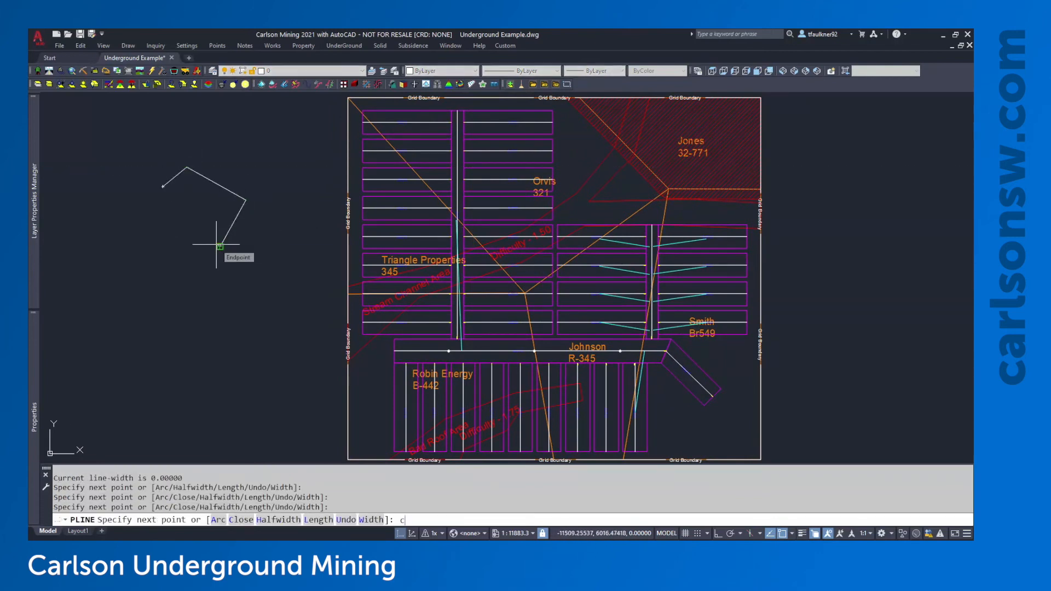
text(c)
key(Return)
click(193, 219)
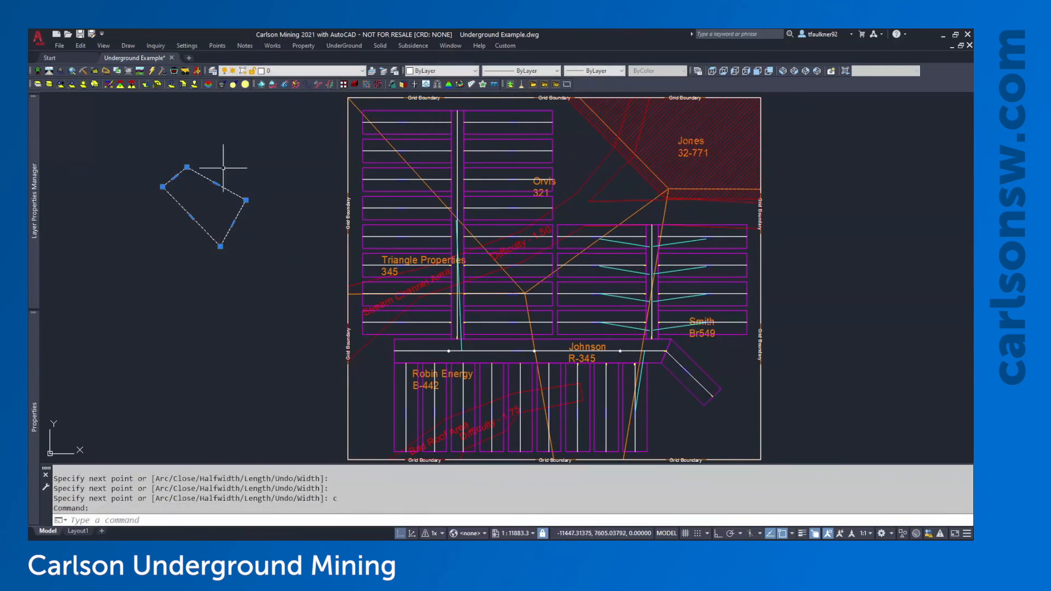
key(Escape)
Assign the test boundary an owner name and property ID 123
click(302, 46)
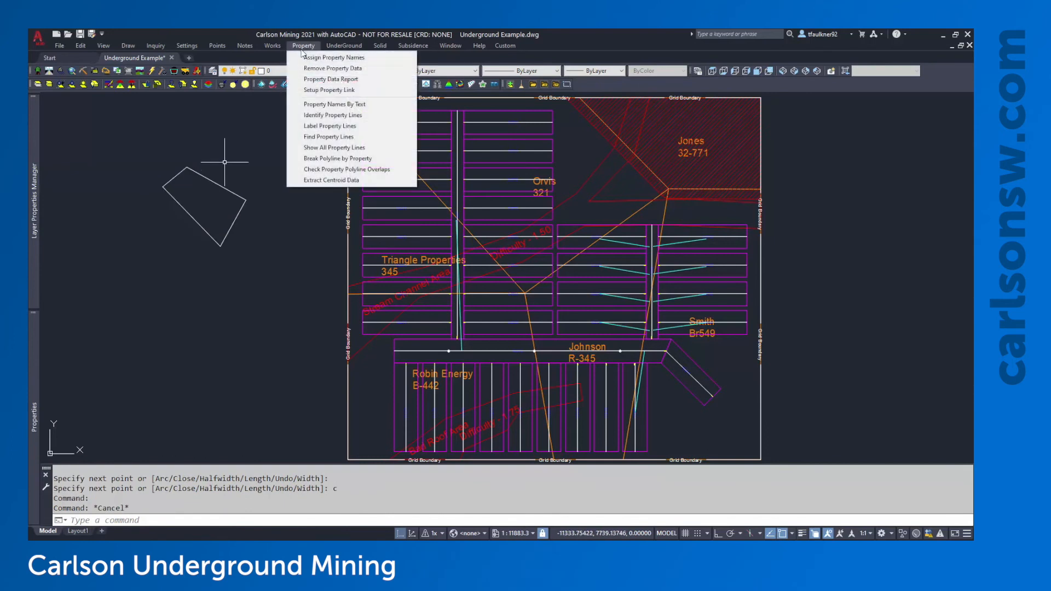
click(342, 60)
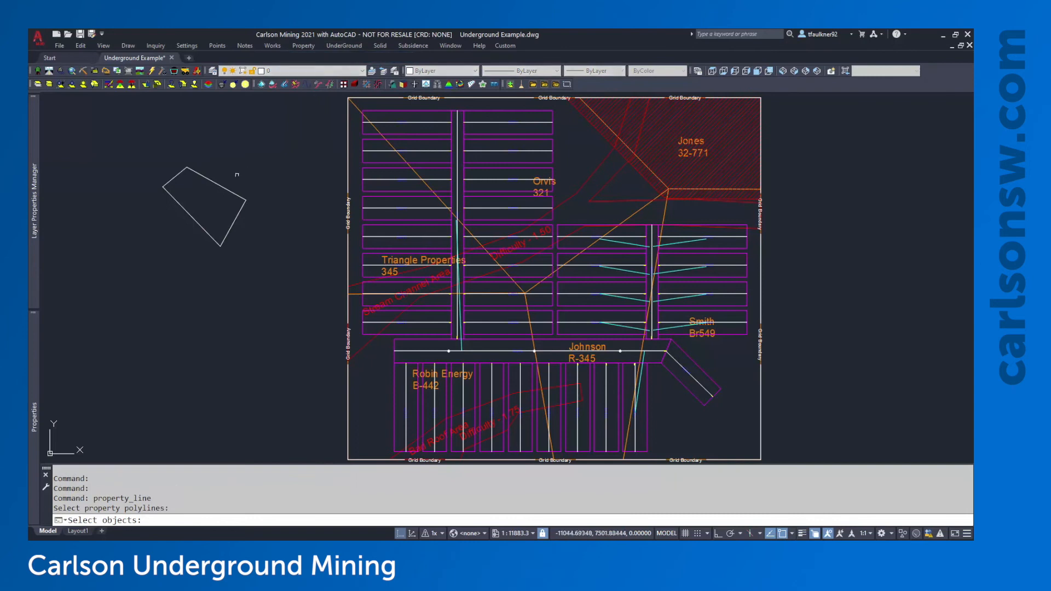
click(223, 187)
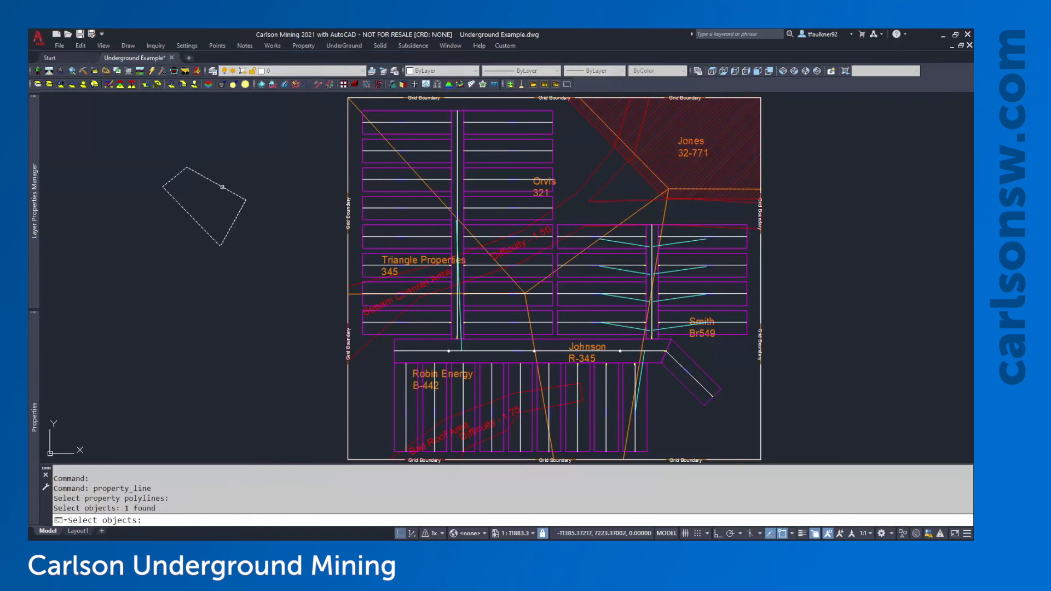
key(Return)
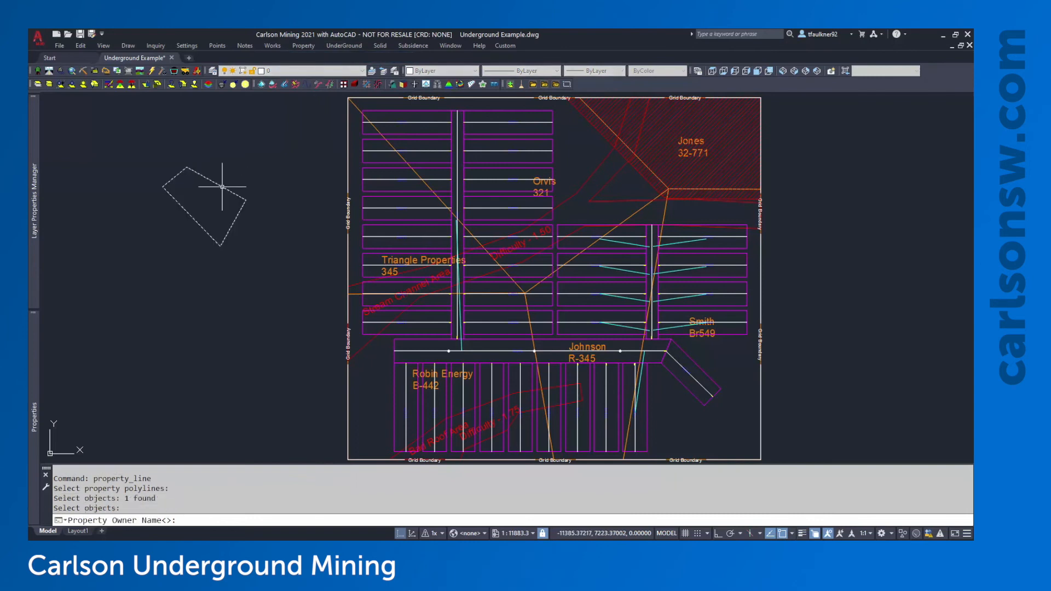
text(Johnson)
key(Return)
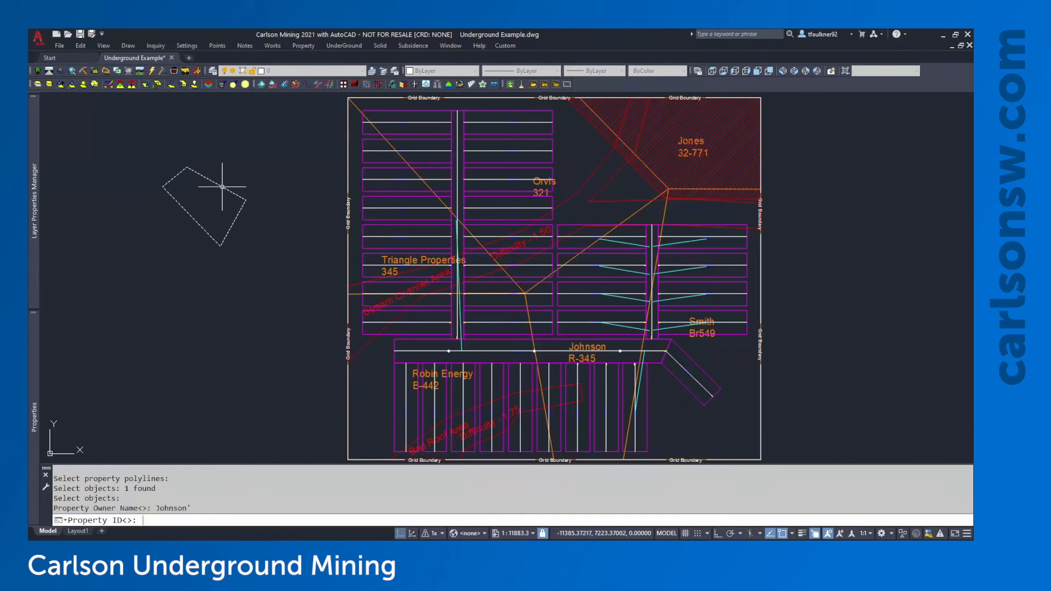
text(123)
key(Return)
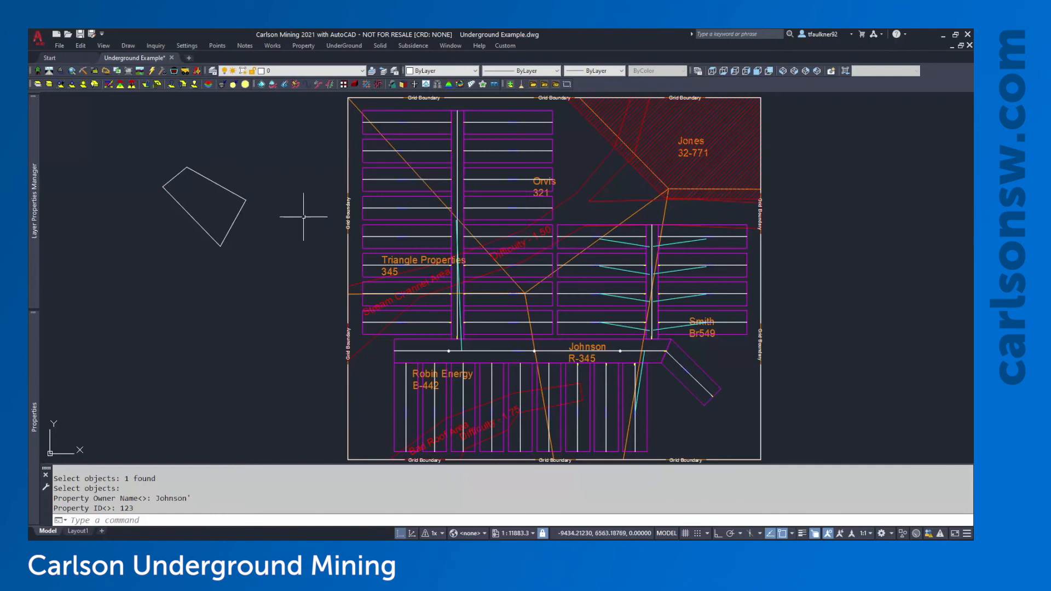
Delete the test boundary and zoom to the drawing extents
click(281, 188)
click(221, 235)
key(Delete)
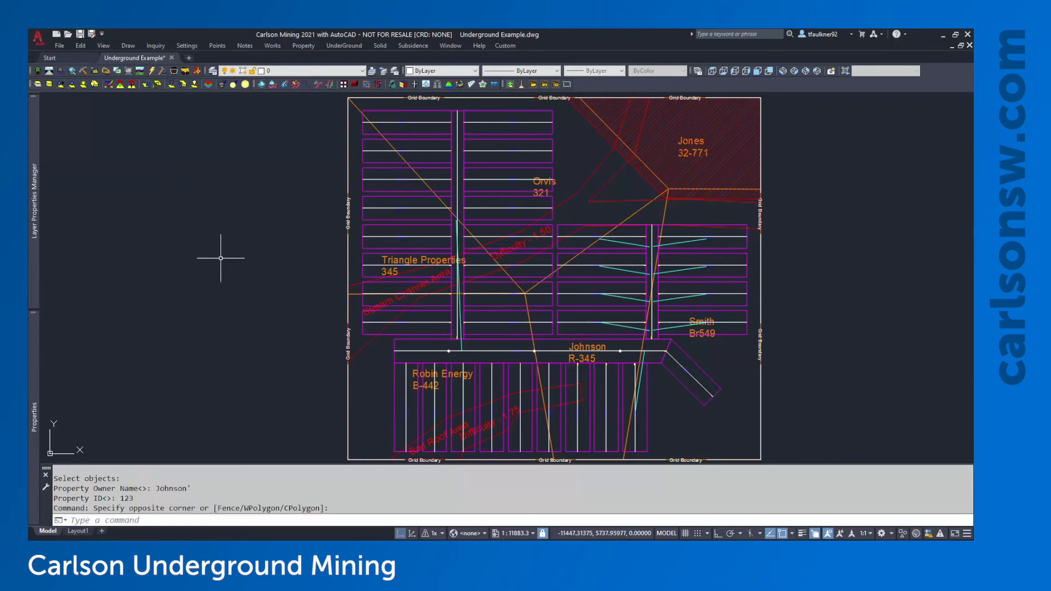
middle_click(430, 213)
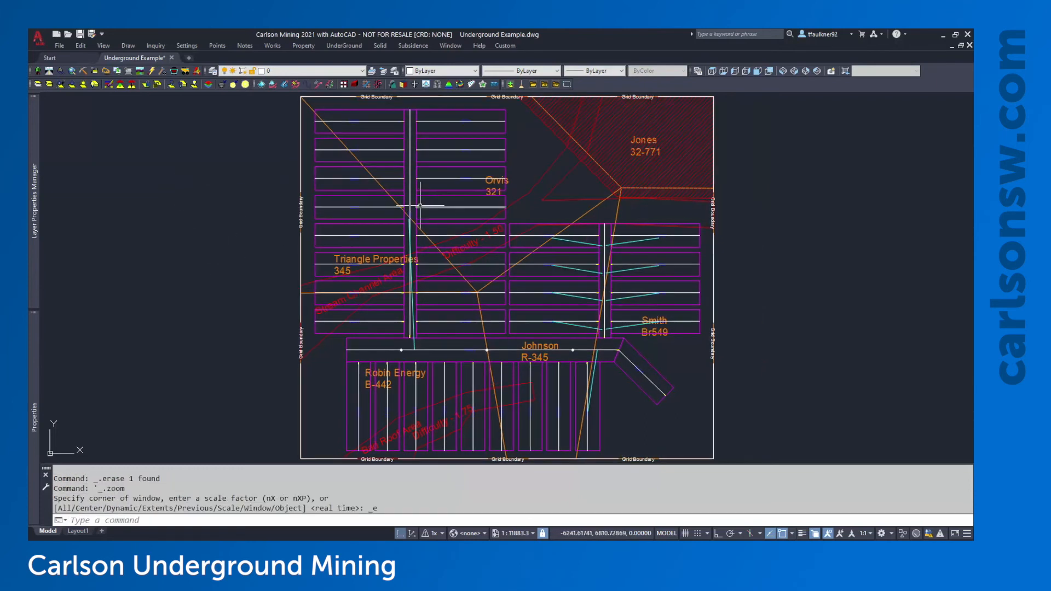
Start Underground Timing on the mine plan and accept the project settings
click(358, 49)
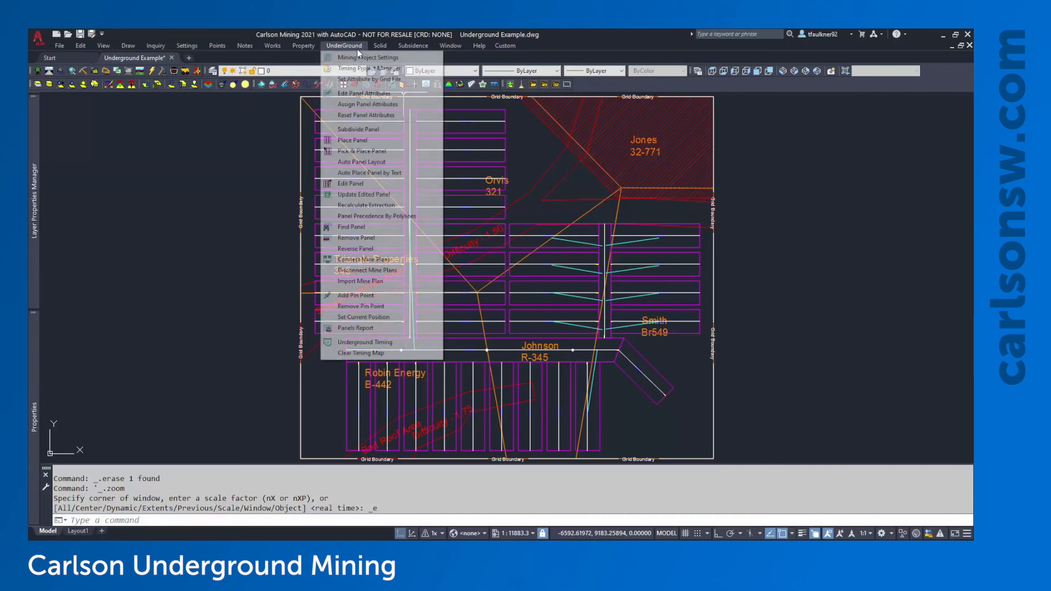
click(394, 342)
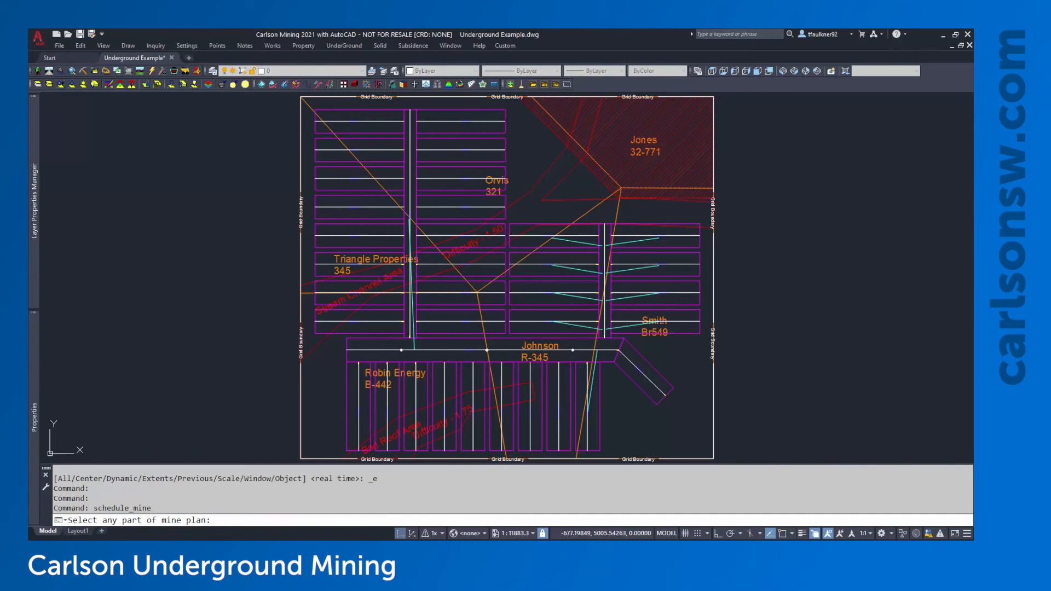
click(686, 289)
click(613, 327)
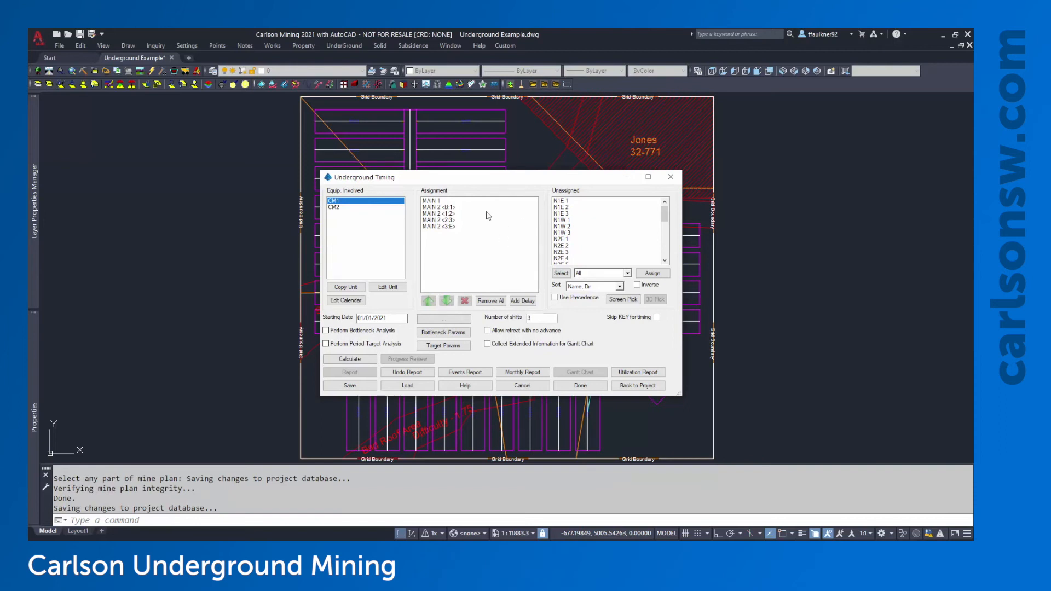
Load the assignments from Assignment List2.tim, overwriting the current list
click(424, 387)
click(324, 232)
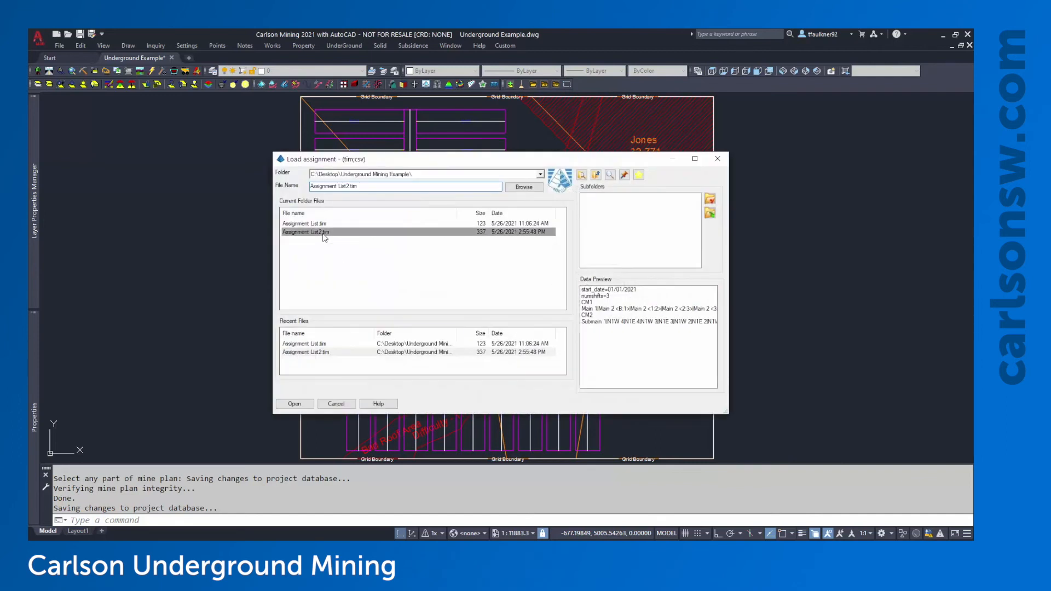
click(296, 403)
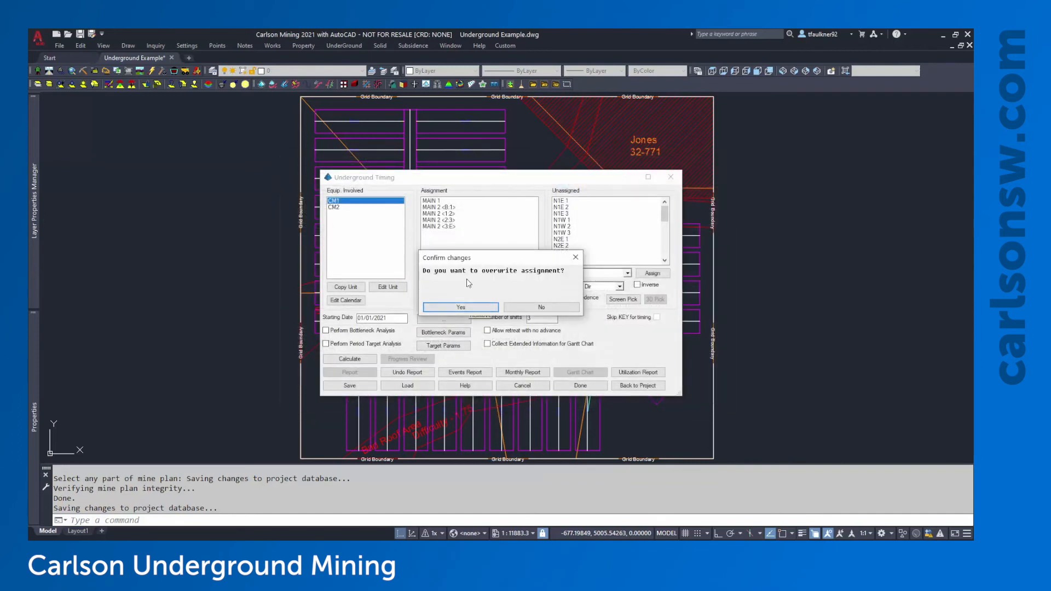
click(482, 311)
click(338, 201)
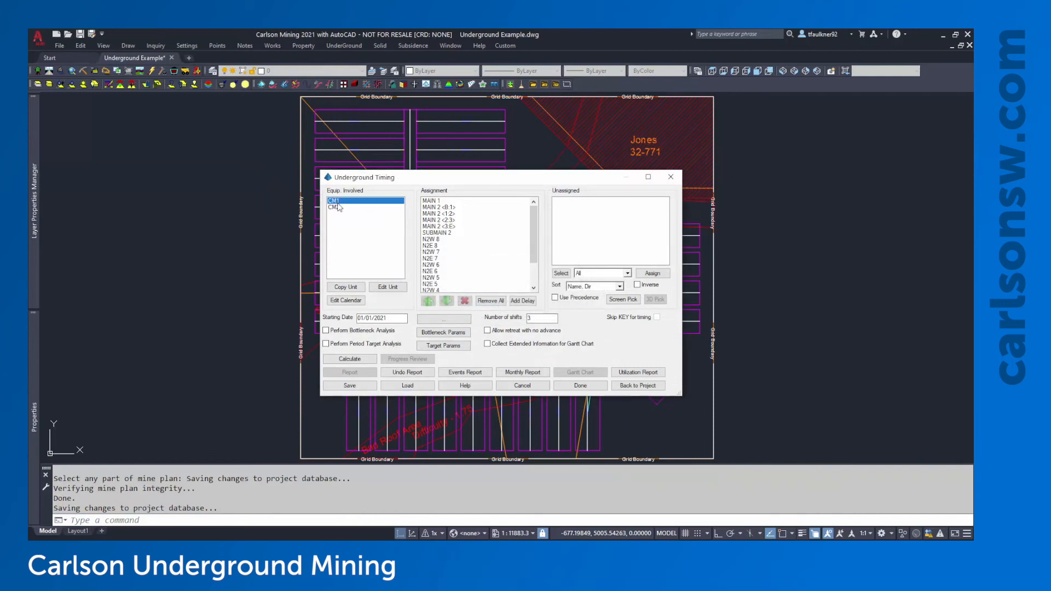
Review the CM2 and CM1 section lists and select MAIN 2 <3:E>
click(336, 208)
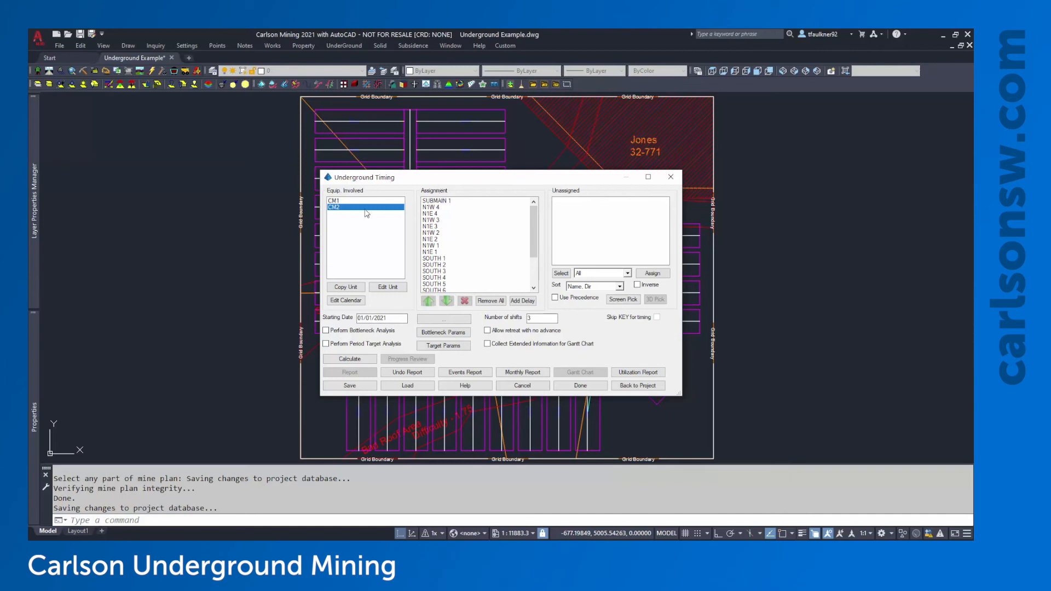
click(340, 201)
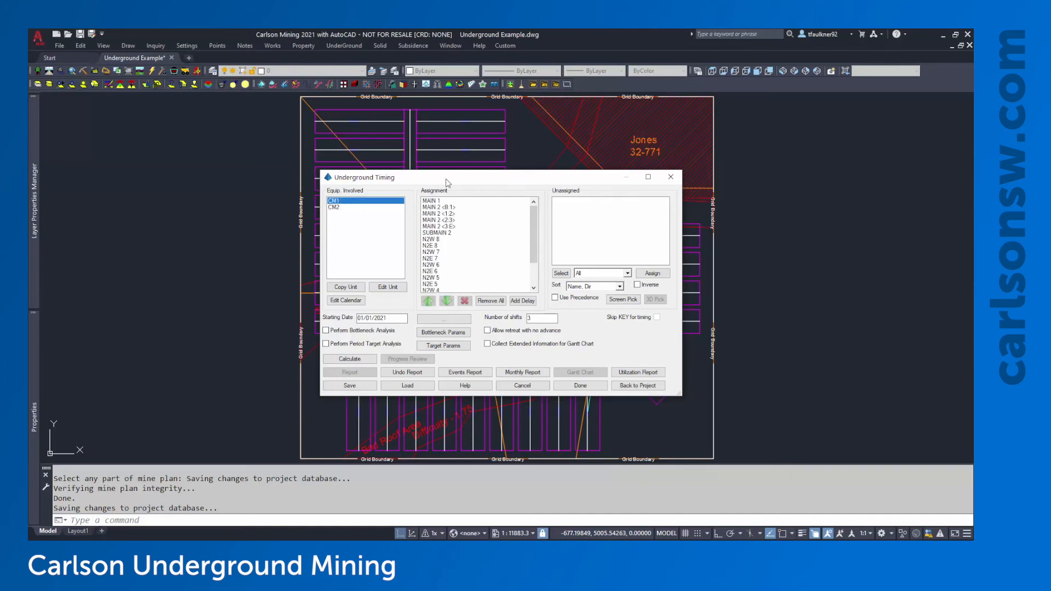
drag(446, 178, 712, 171)
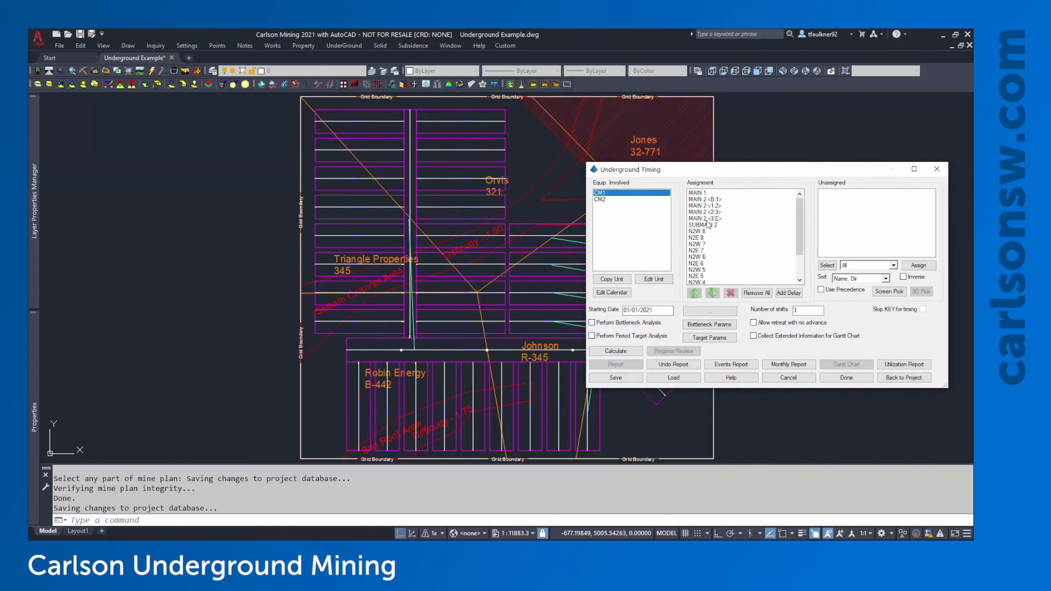
click(708, 219)
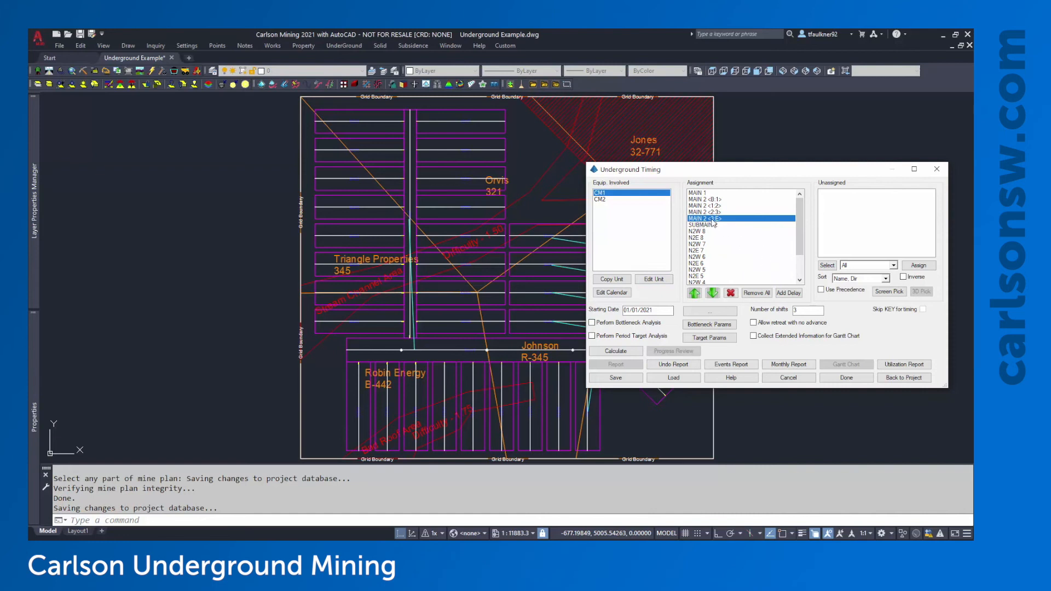
Add a 2-day scheduled delay for belthead construction after MAIN 2 <3 E>, then review it
click(793, 294)
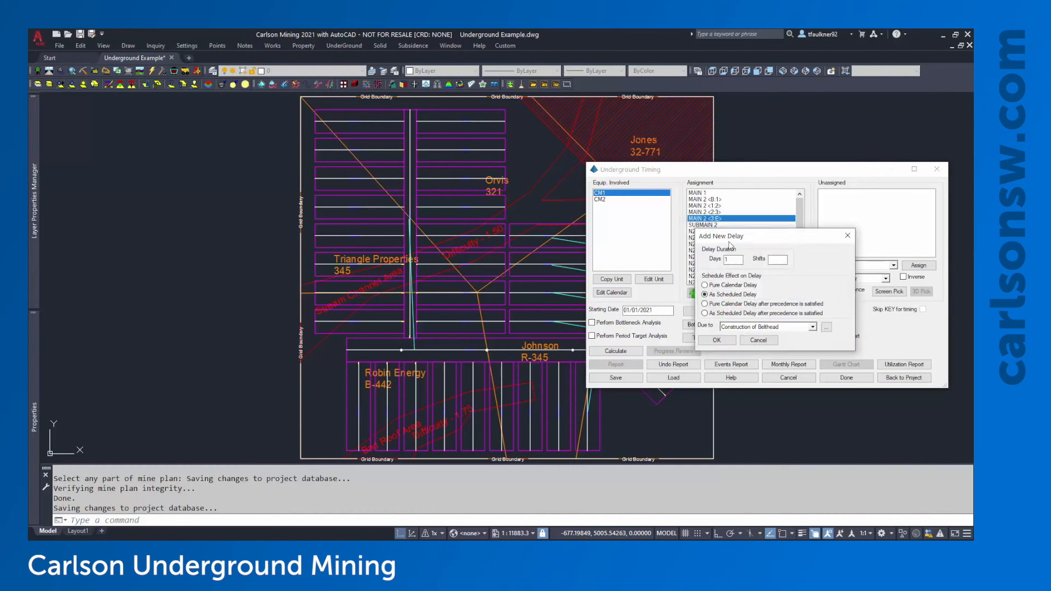
double_click(747, 280)
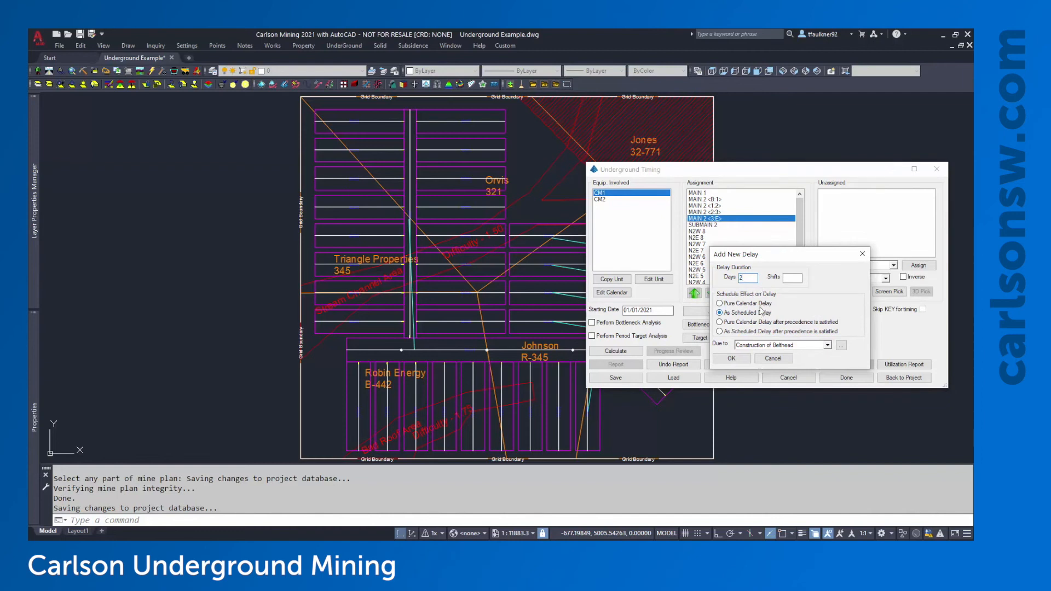
click(770, 305)
double_click(750, 278)
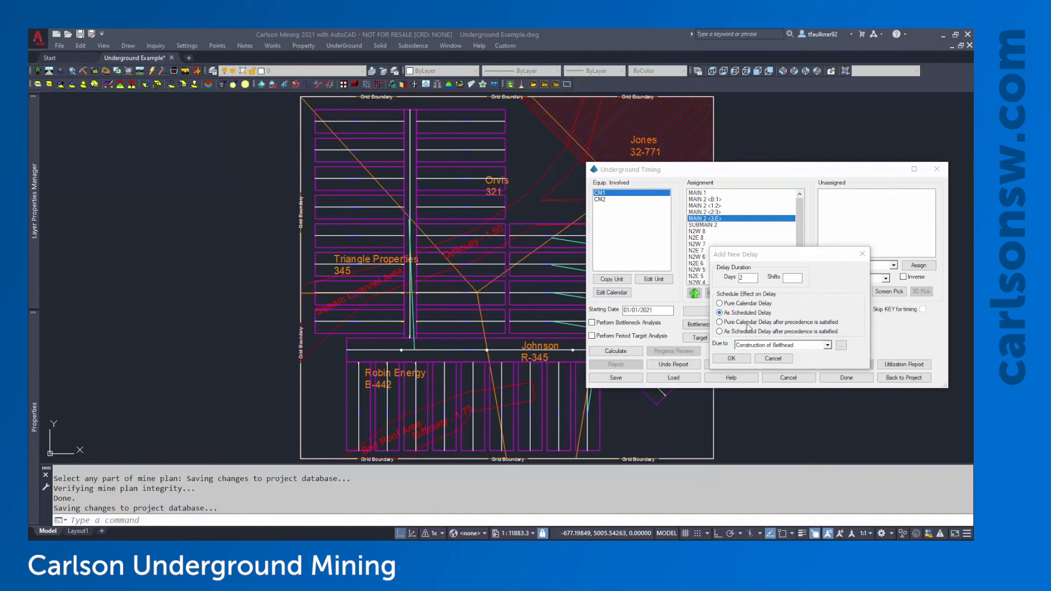
click(732, 359)
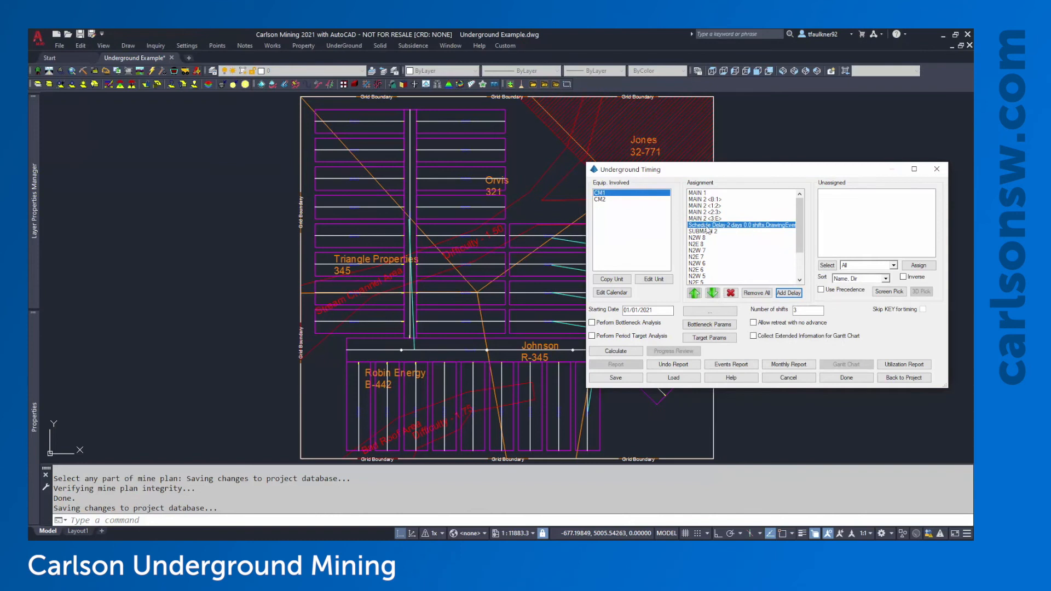
click(789, 293)
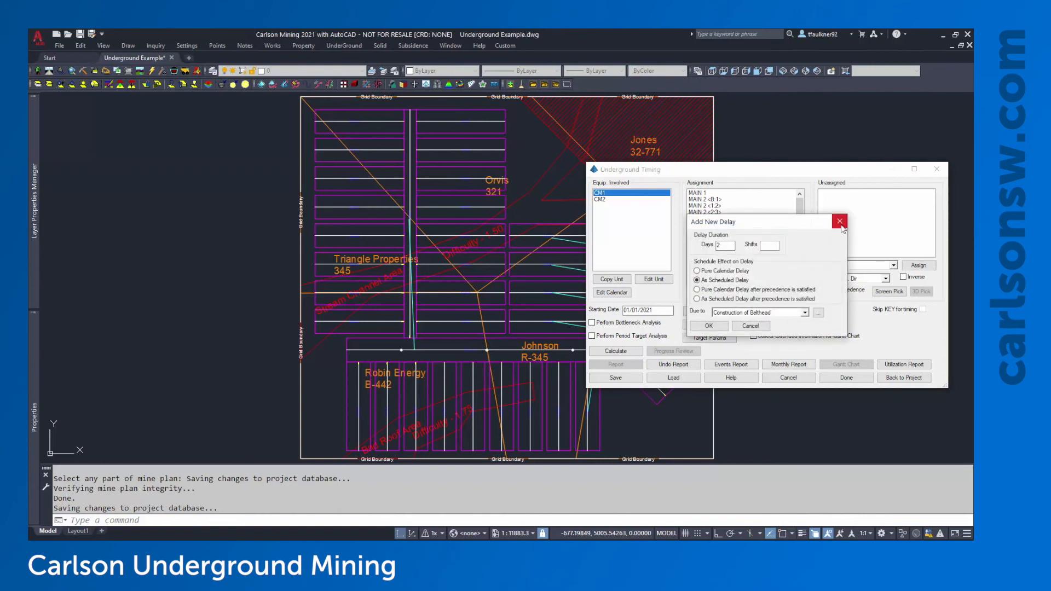
key(Return)
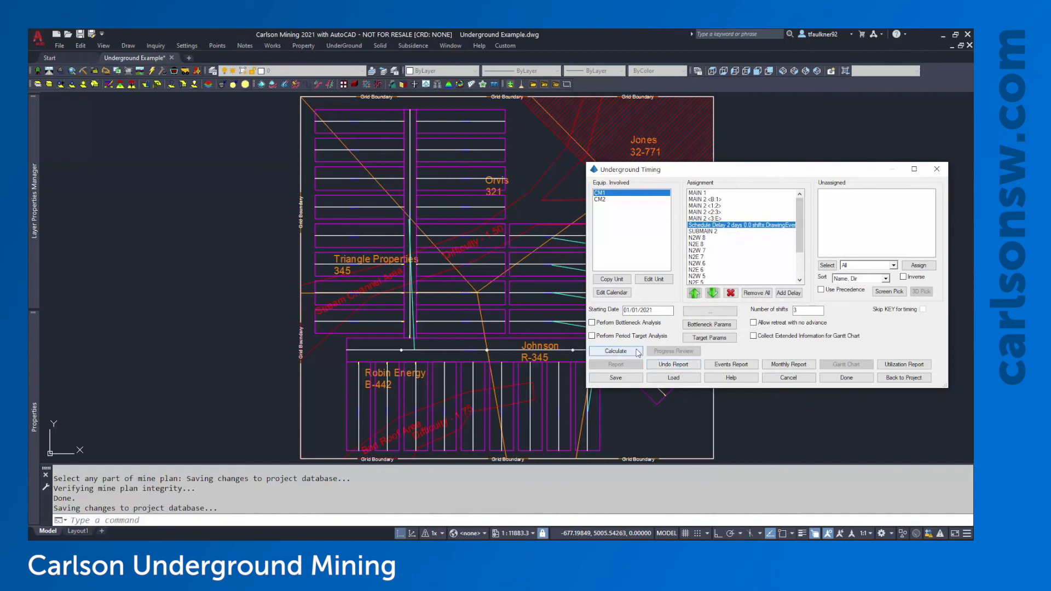
Recalculate the schedule and place the date legend beside the mine plan
click(616, 351)
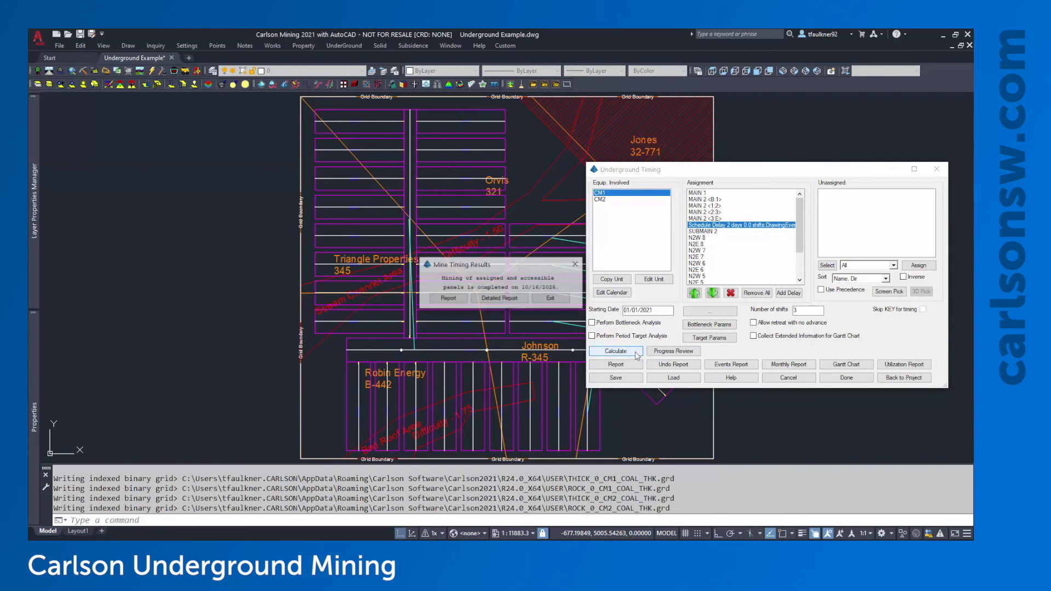
click(500, 299)
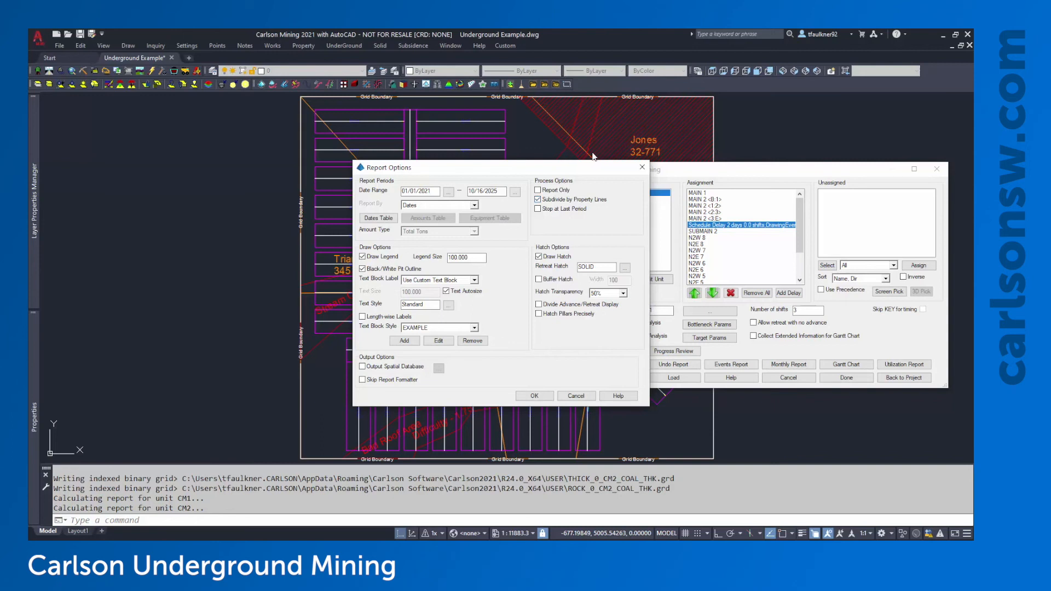
click(534, 396)
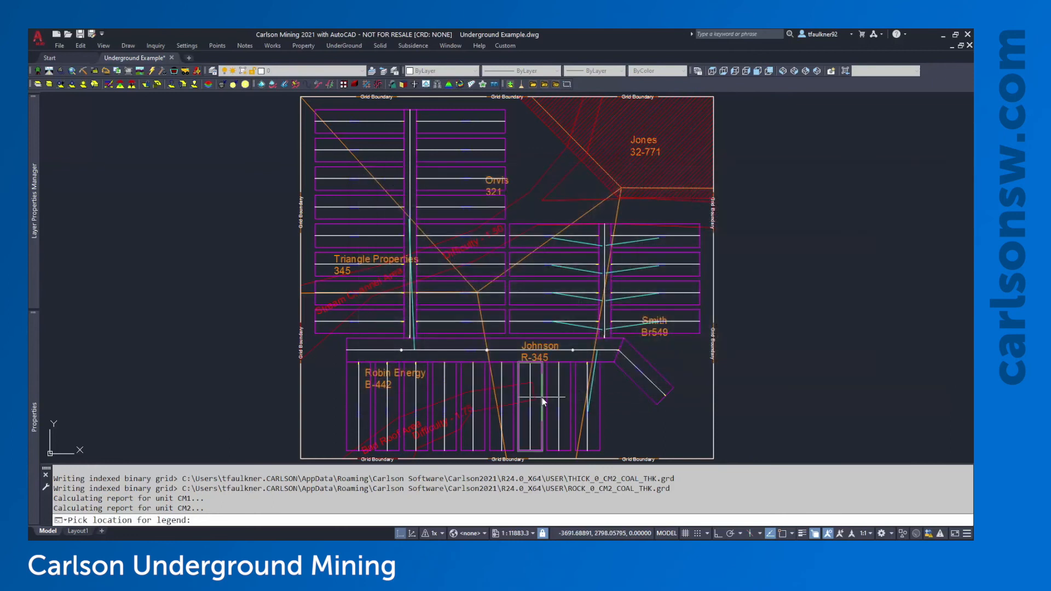
click(748, 176)
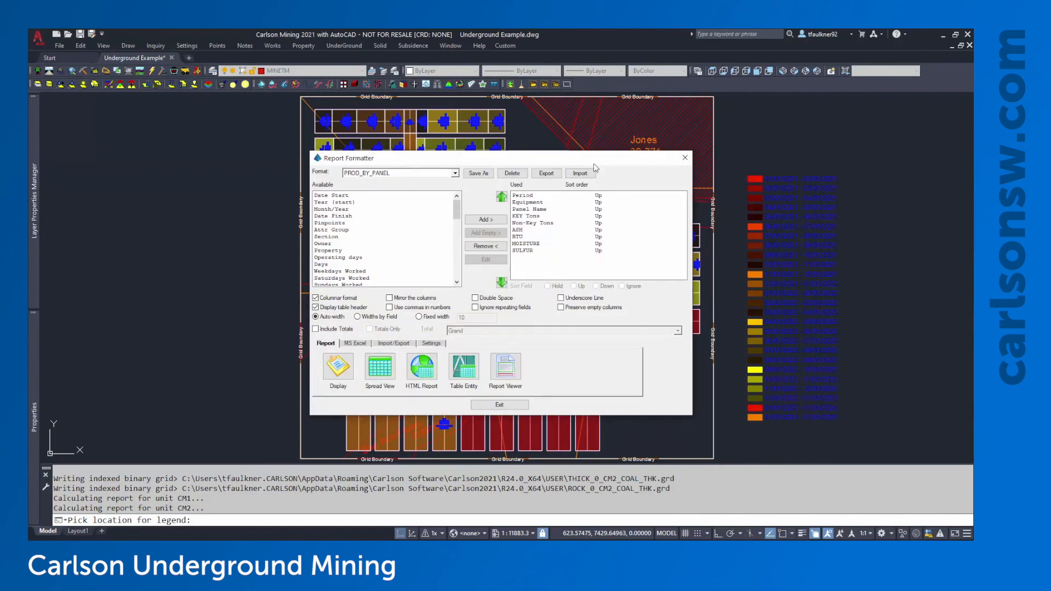
Add Owner and Property fields after Panel Name and display the production report
drag(594, 164, 603, 120)
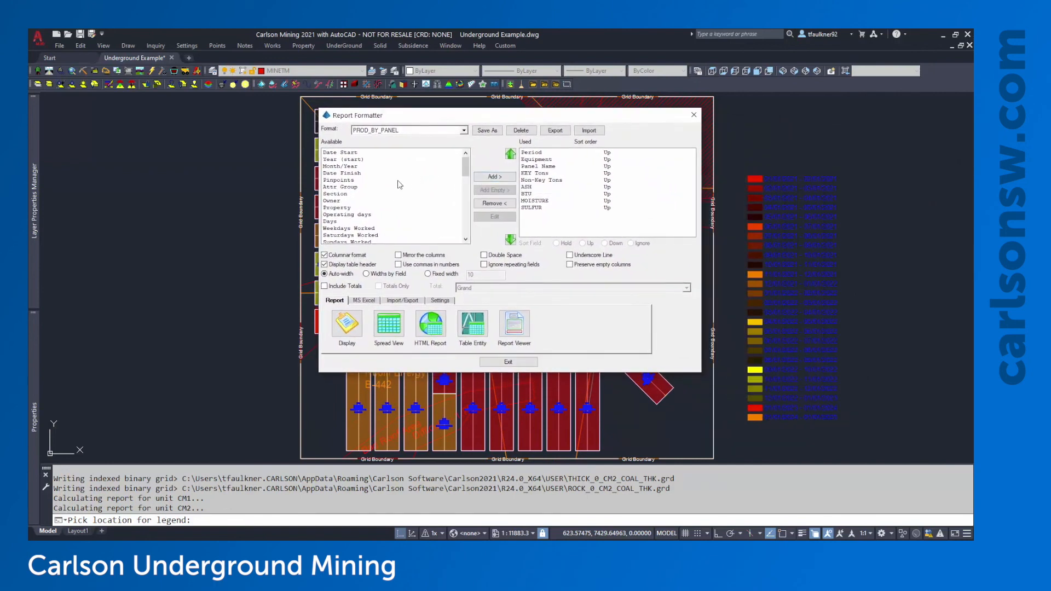
click(335, 202)
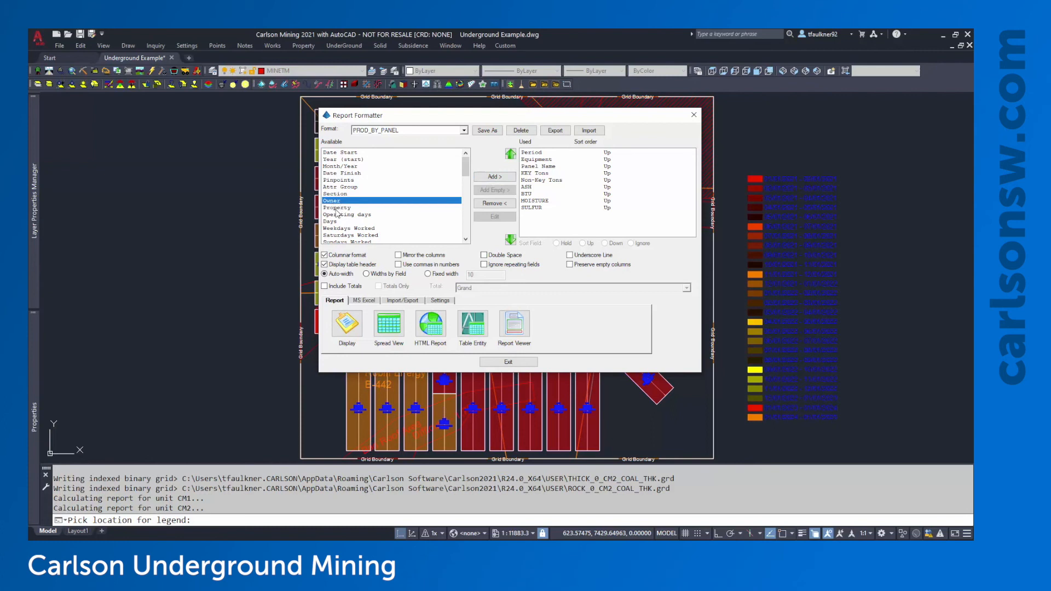
click(339, 209)
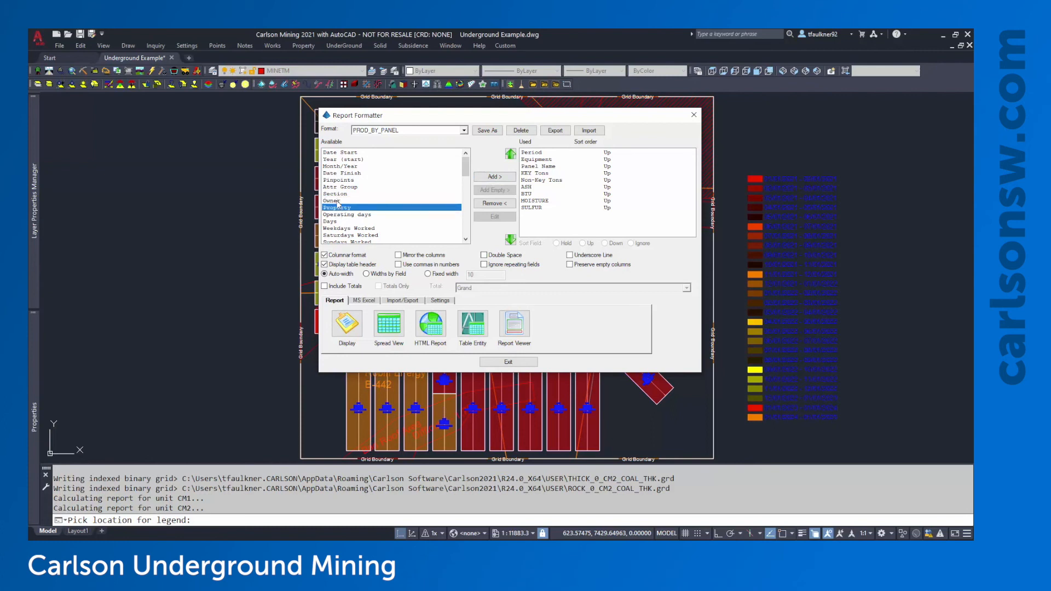
click(554, 167)
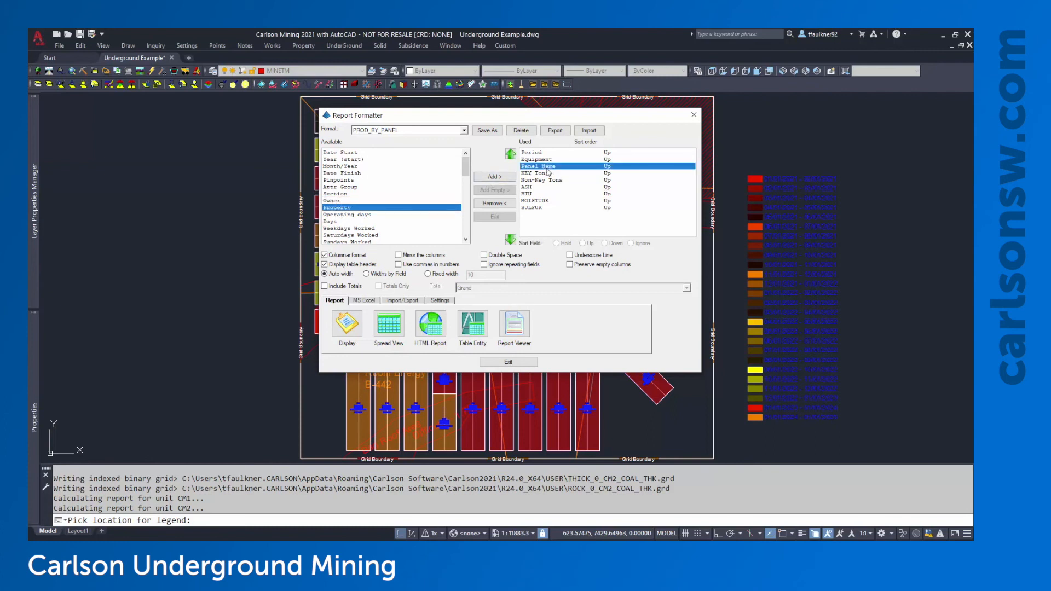
double_click(338, 201)
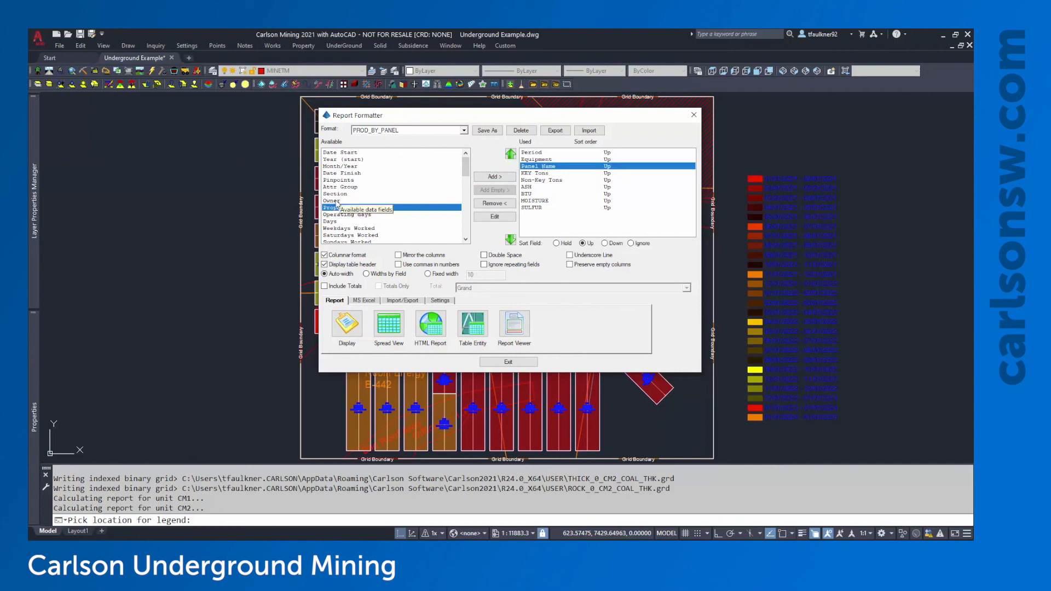
double_click(337, 201)
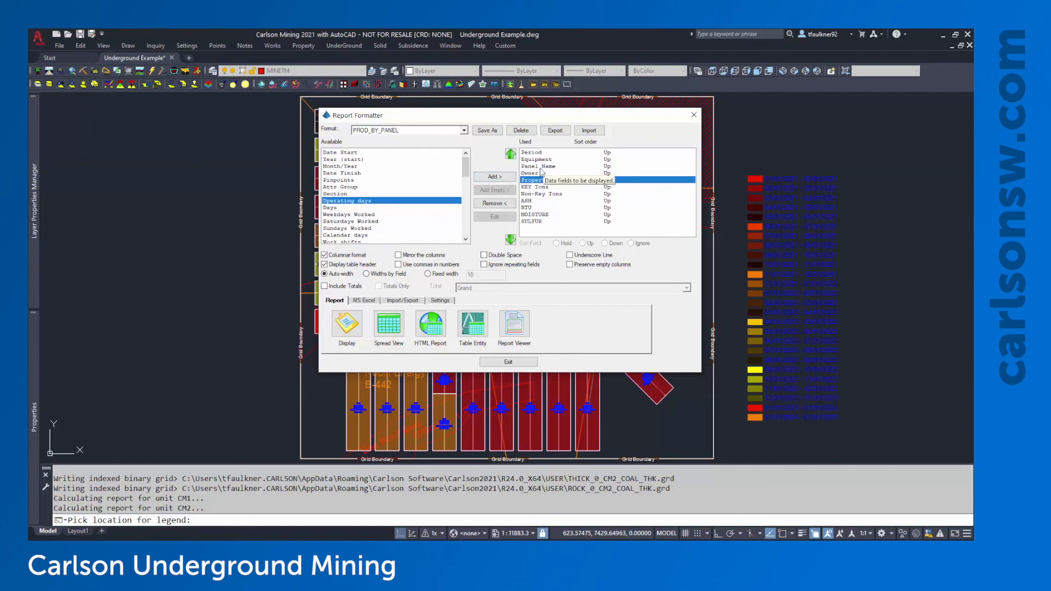
click(347, 325)
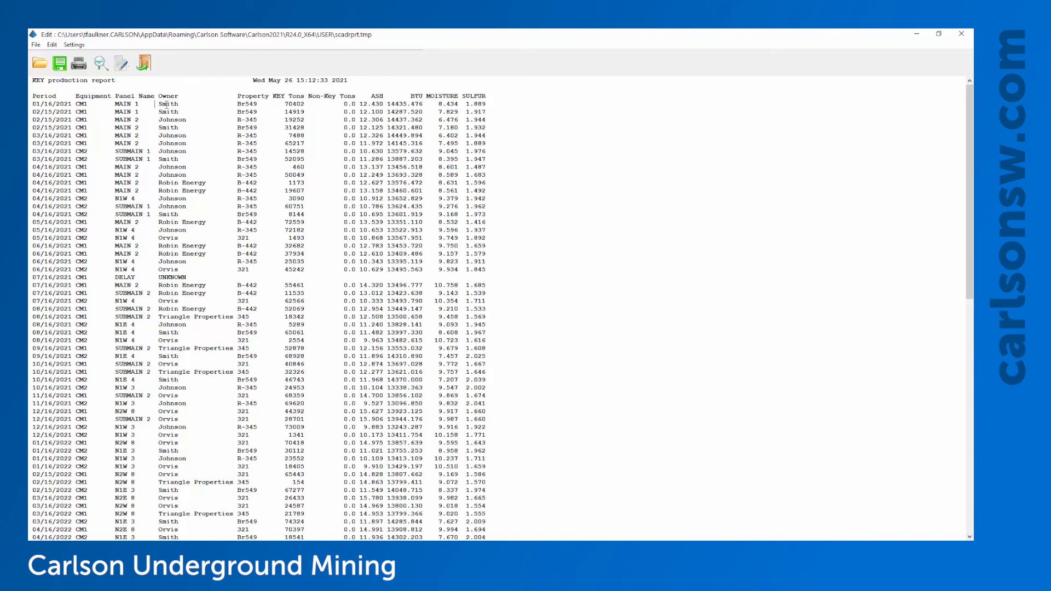
Review the report's owner entries and close the text report window
drag(155, 104, 175, 112)
click(963, 33)
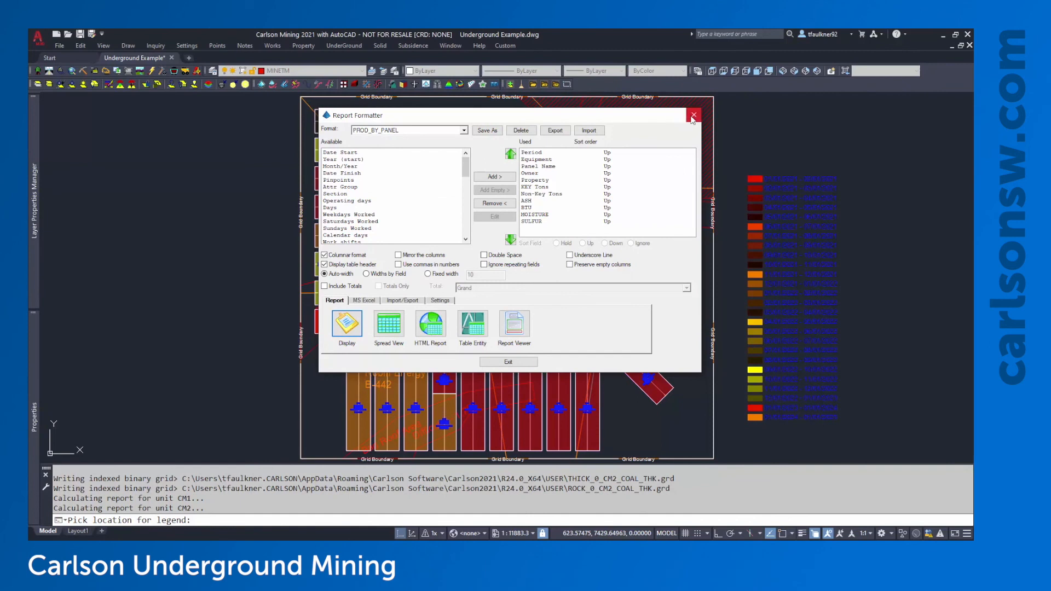
Exit the Report Formatter and Underground Timing windows, back to the date-coloured plan
click(513, 361)
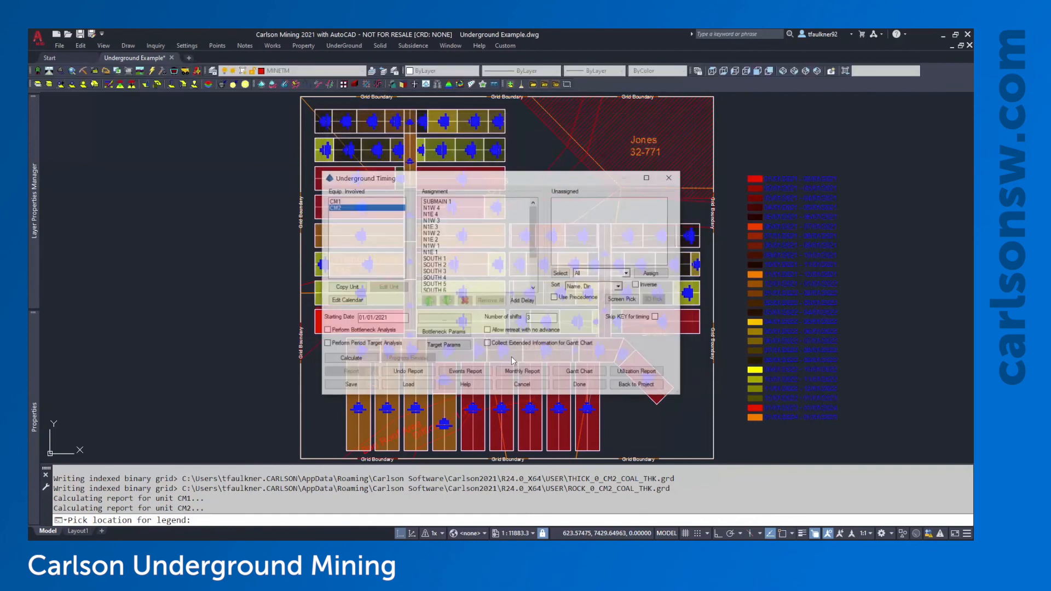
click(591, 387)
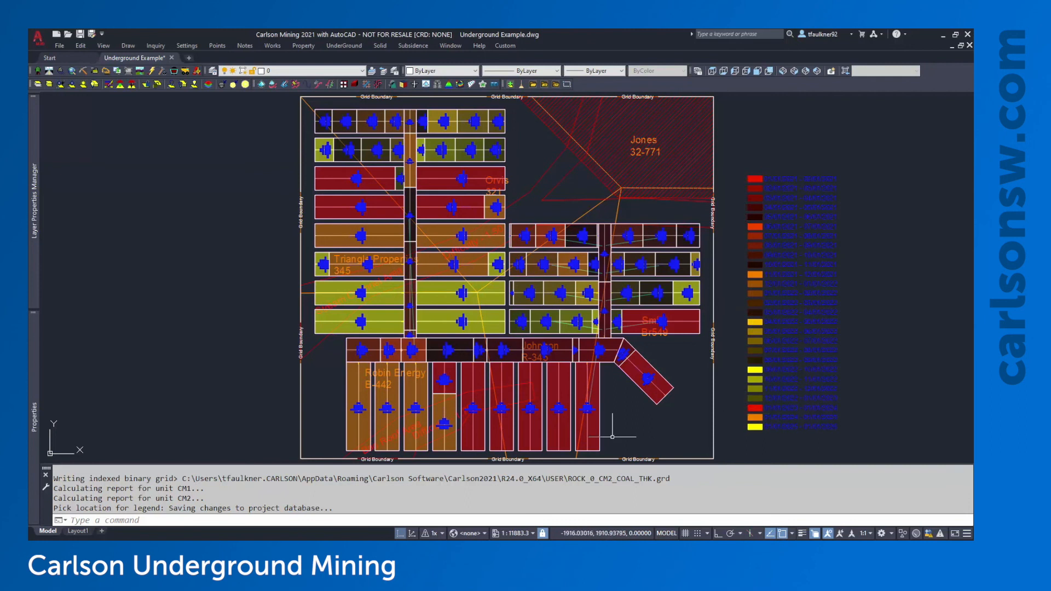
scroll(761, 402, up, 1)
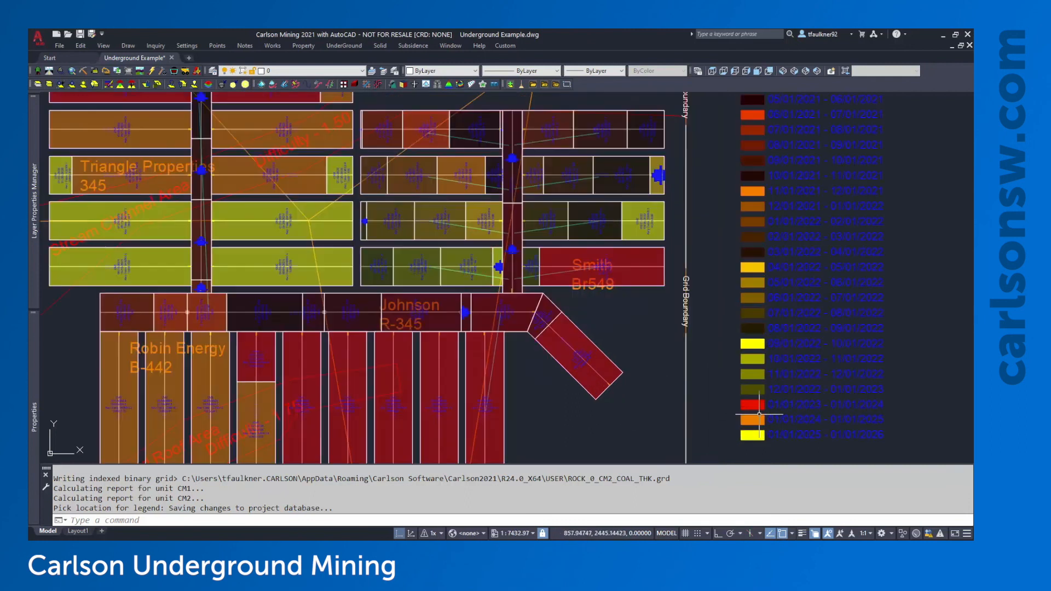
scroll(681, 432, up, 1)
scroll(833, 329, up, 4)
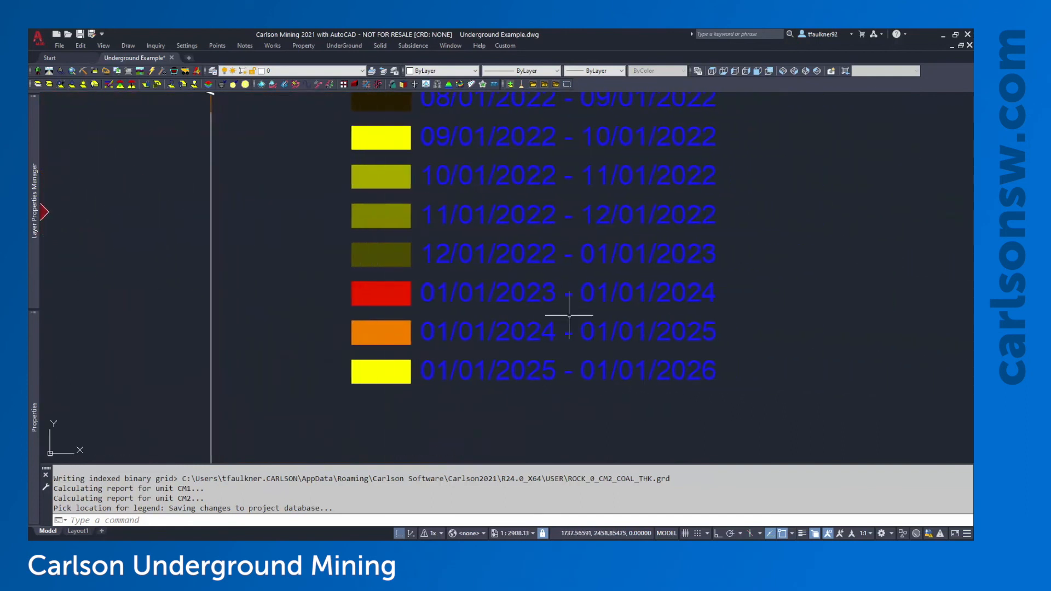
scroll(646, 256, up, 2)
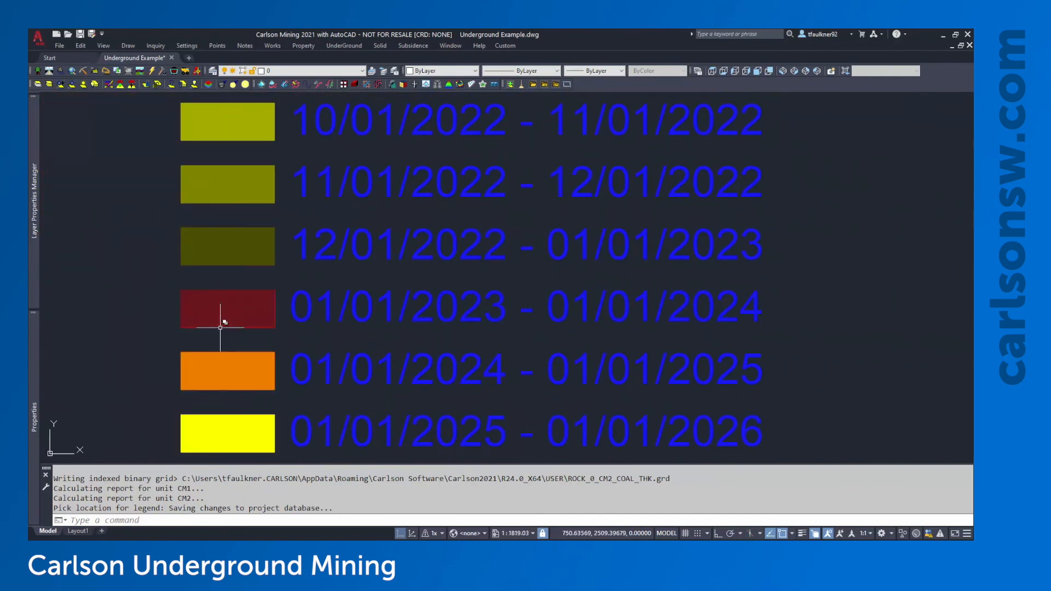
Pan and zoom around the date legend and the coloured panels beside it
mouse_move(228, 383)
middle_down()
mouse_move(336, 375)
mouse_move(403, 355)
mouse_move(571, 372)
middle_up()
scroll(336, 375, down, 6)
scroll(645, 380, down, 2)
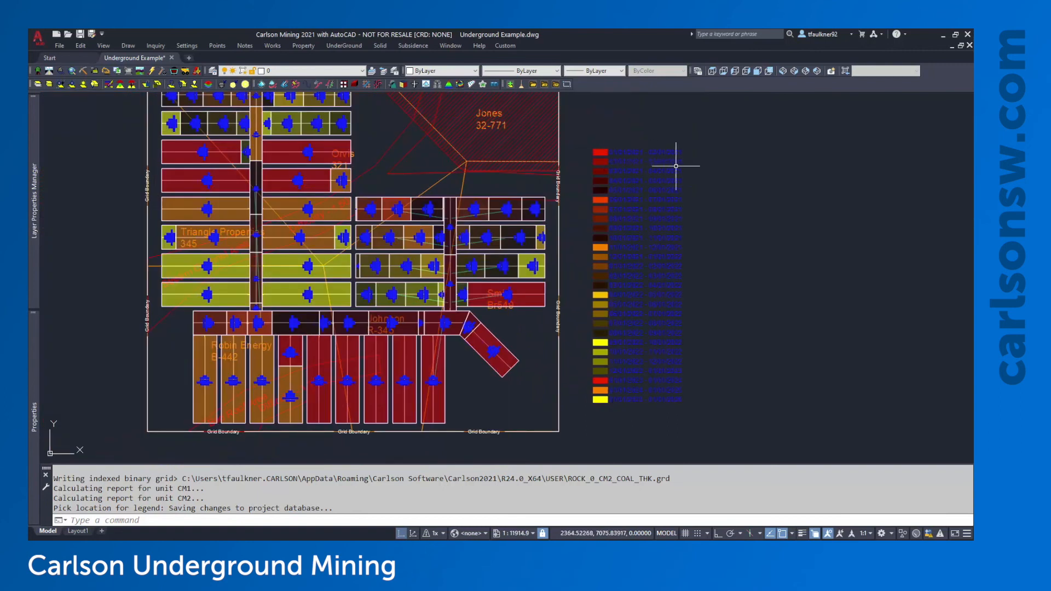
scroll(676, 165, up, 2)
scroll(746, 183, down, 2)
middle_drag(429, 323, 499, 320)
middle_drag(669, 335, 652, 353)
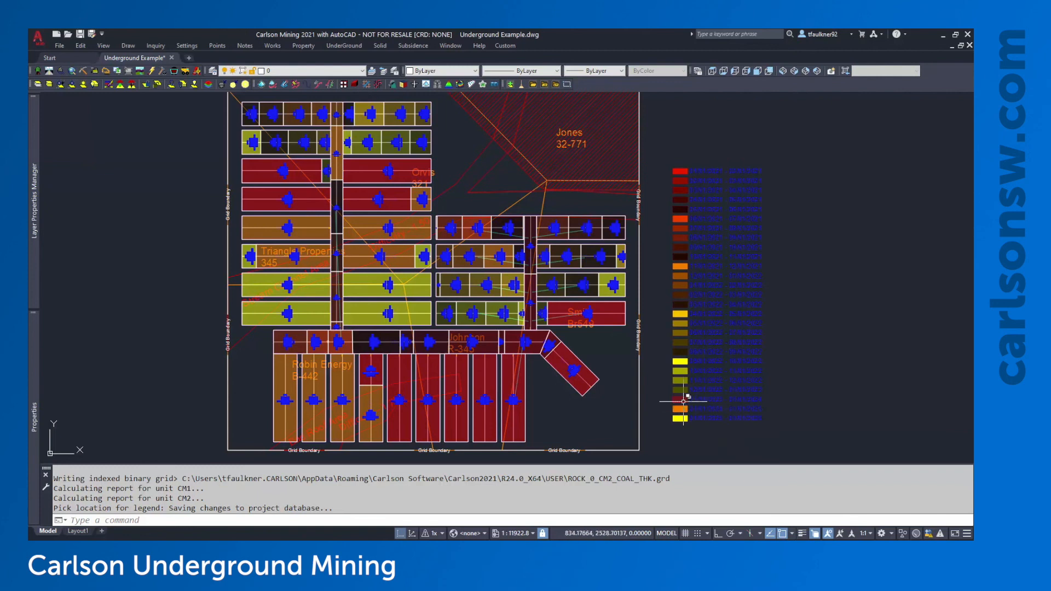
scroll(745, 405, up, 4)
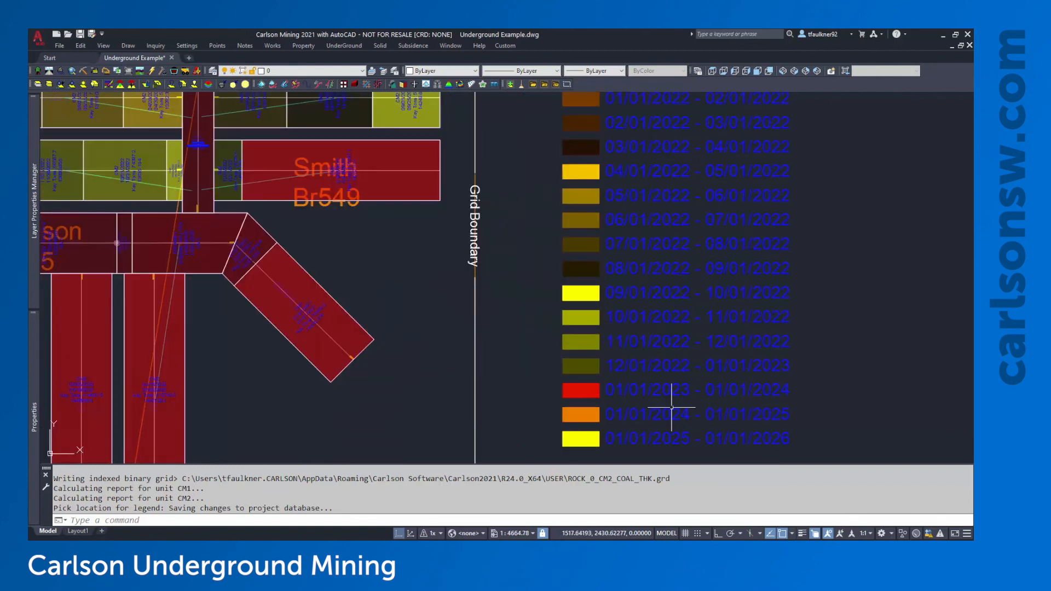
scroll(692, 395, down, 2)
middle_drag(544, 398, 683, 397)
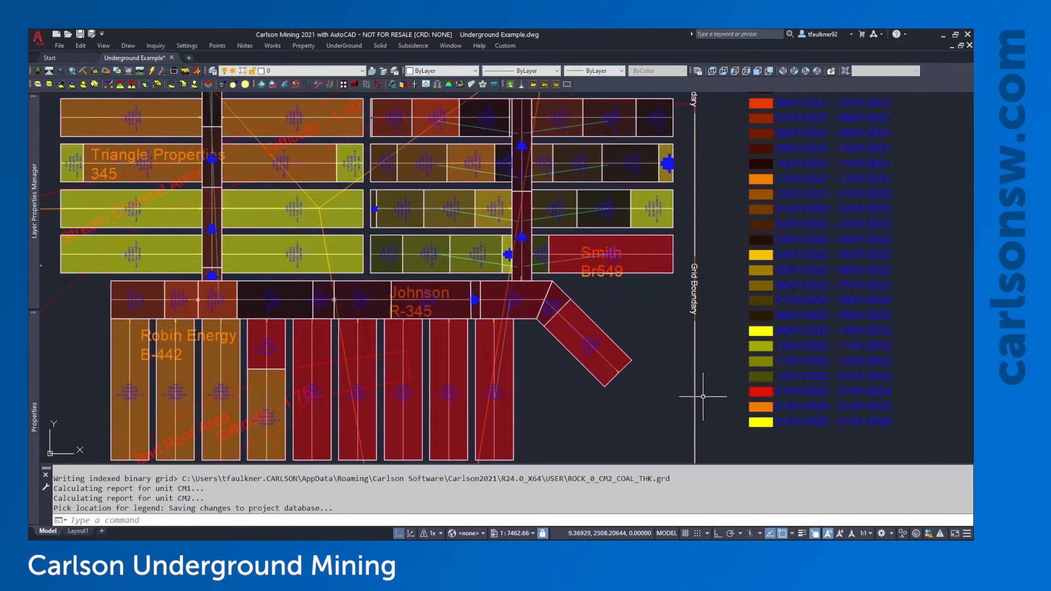
scroll(703, 397, down, 2)
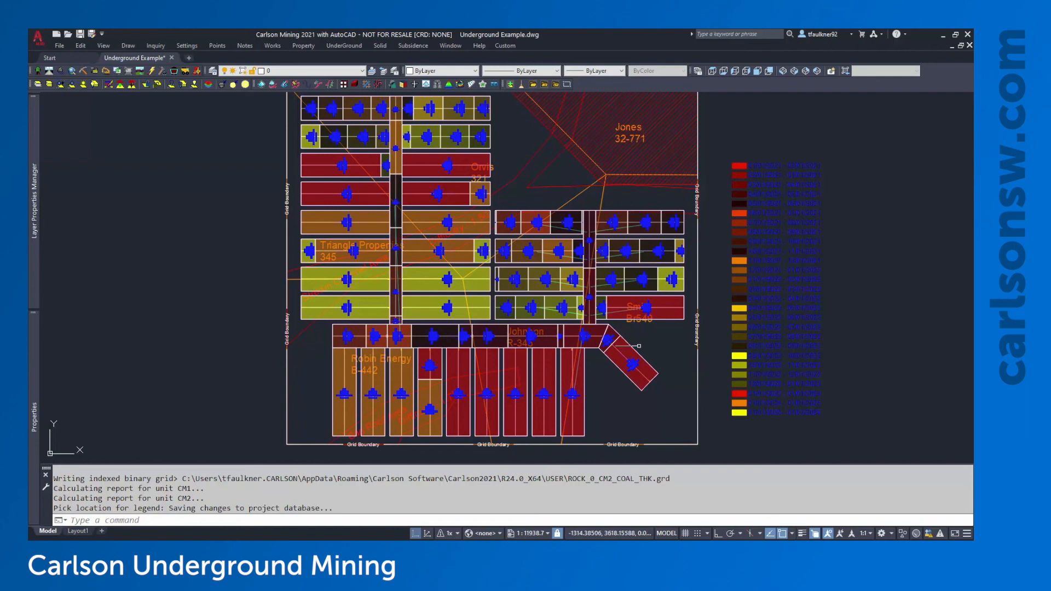
scroll(635, 362, up, 8)
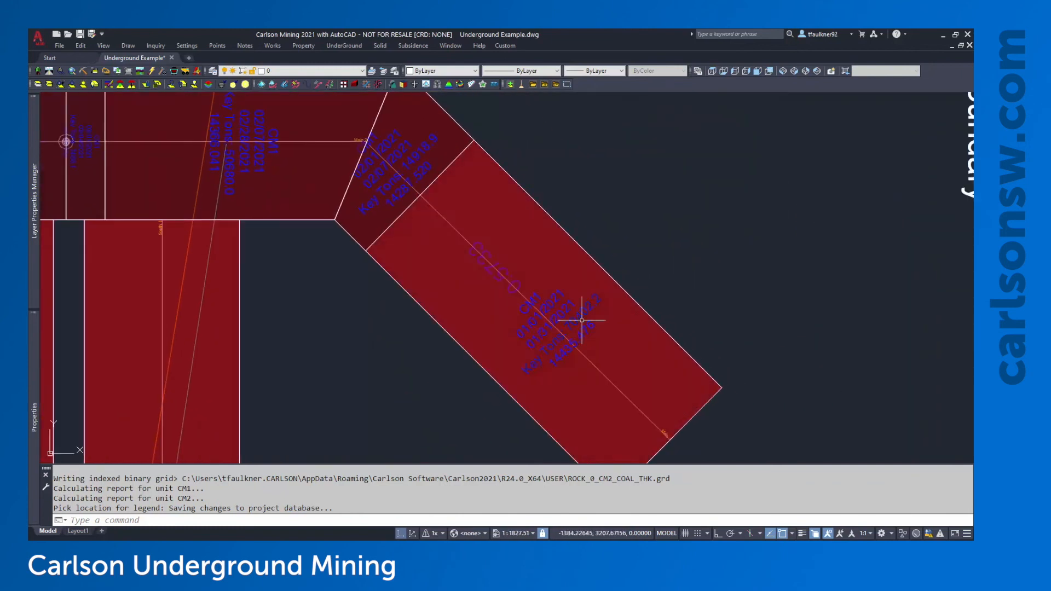
Draw a two-point polyline cutting across the angled entry near its bend
click(476, 183)
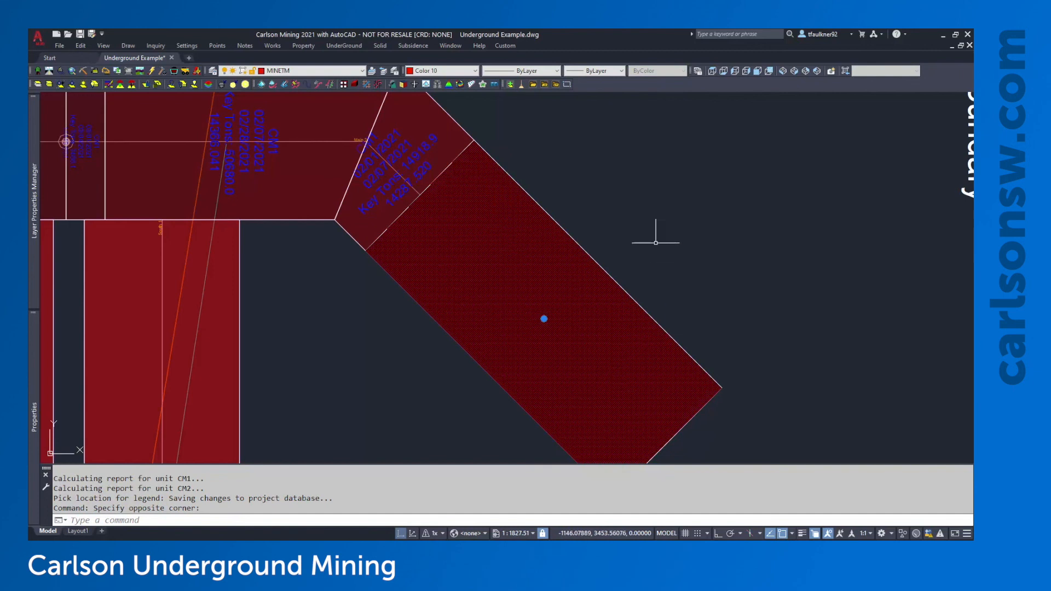
key(Escape)
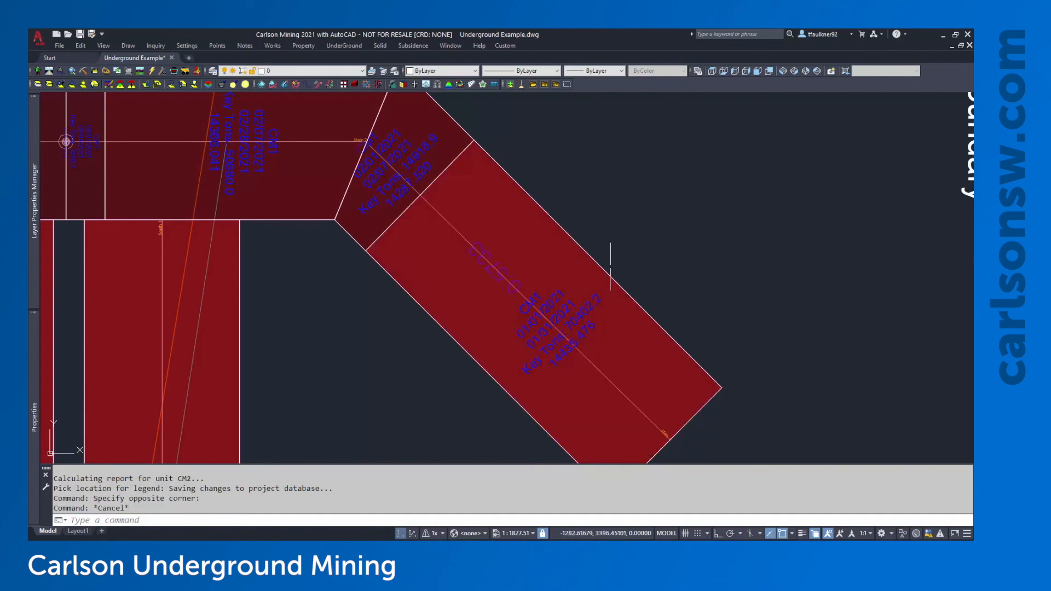
text(pline)
key(Return)
click(381, 265)
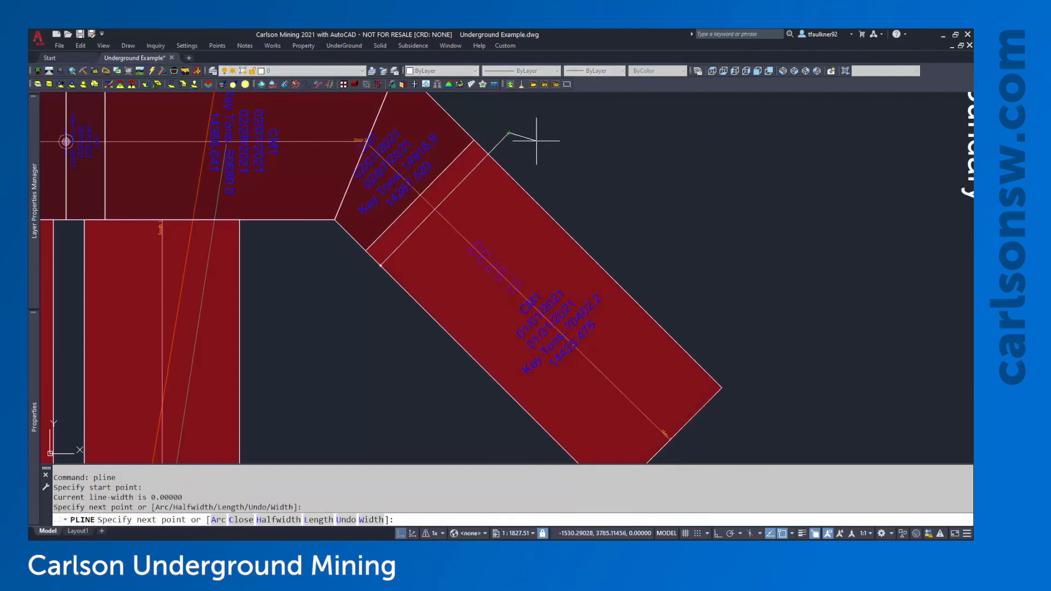
click(509, 133)
key(Escape)
click(509, 133)
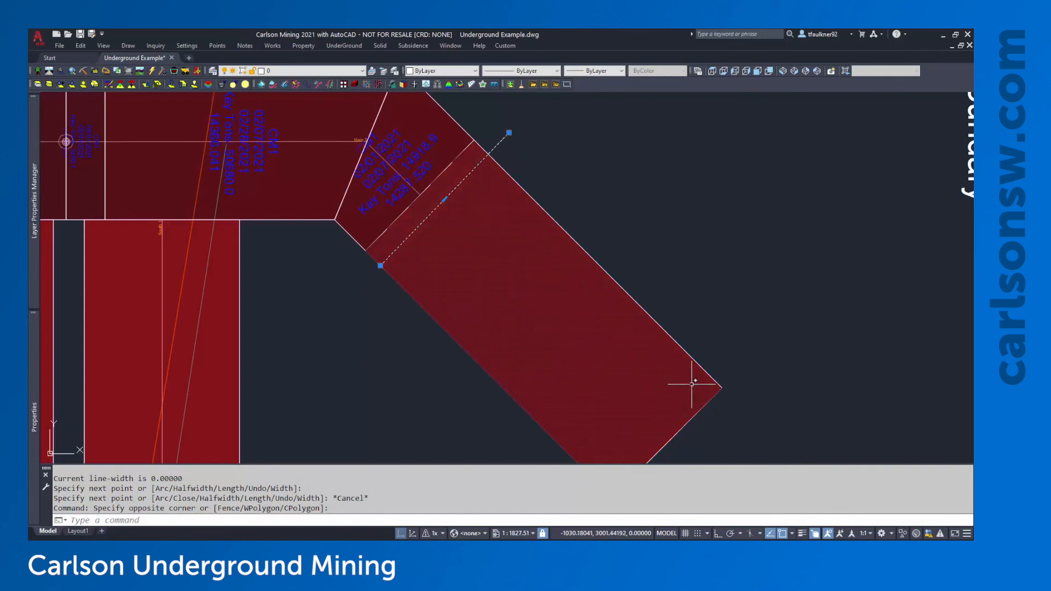
scroll(649, 240, down, 2)
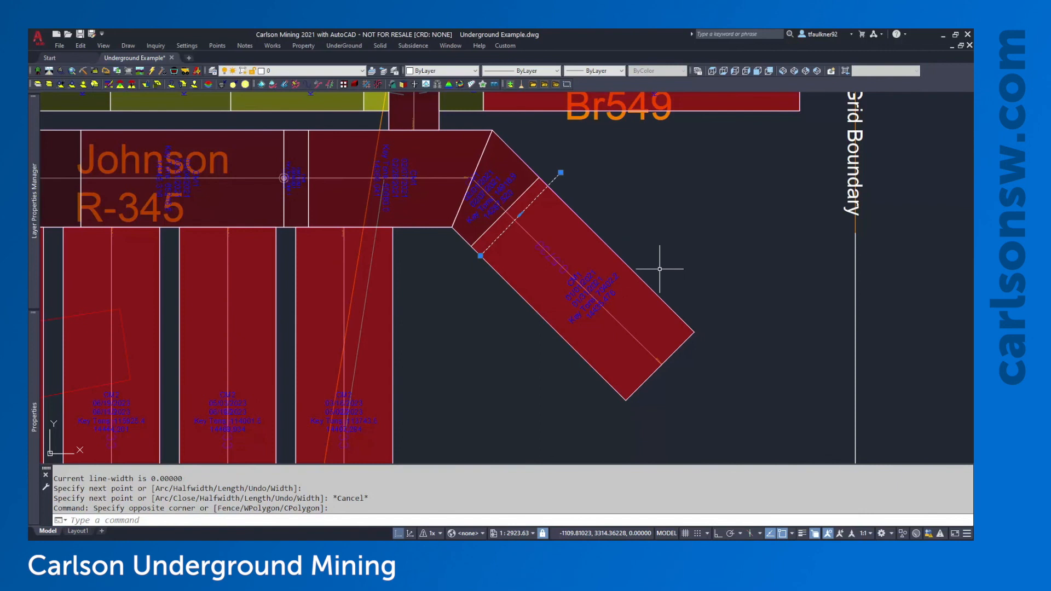
double_click(660, 269)
key(Escape)
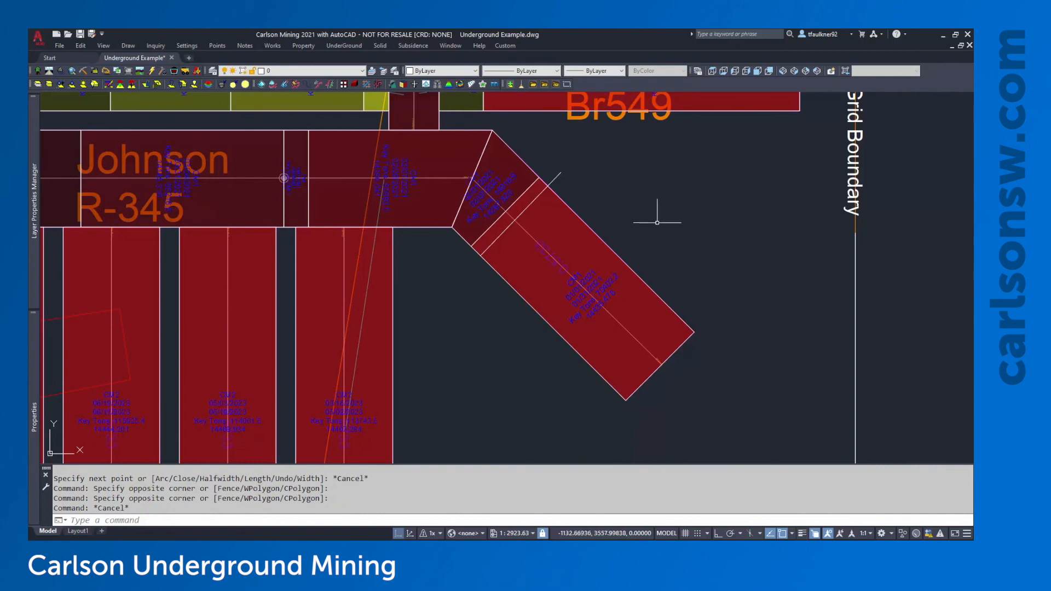
double_click(682, 238)
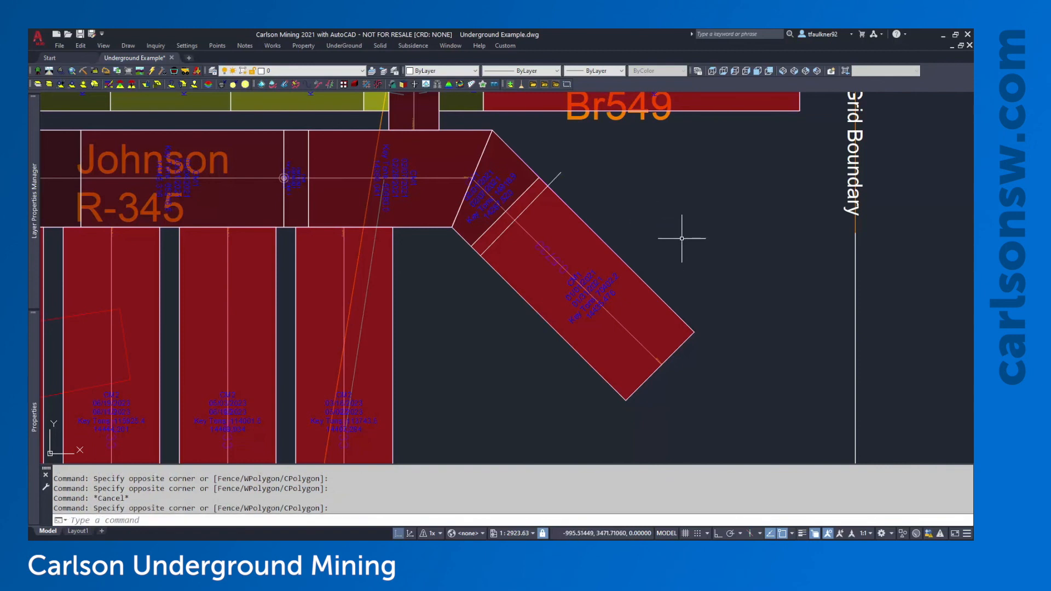
Clear both advance and retreat timing colours from the window-selected mine plan
click(349, 46)
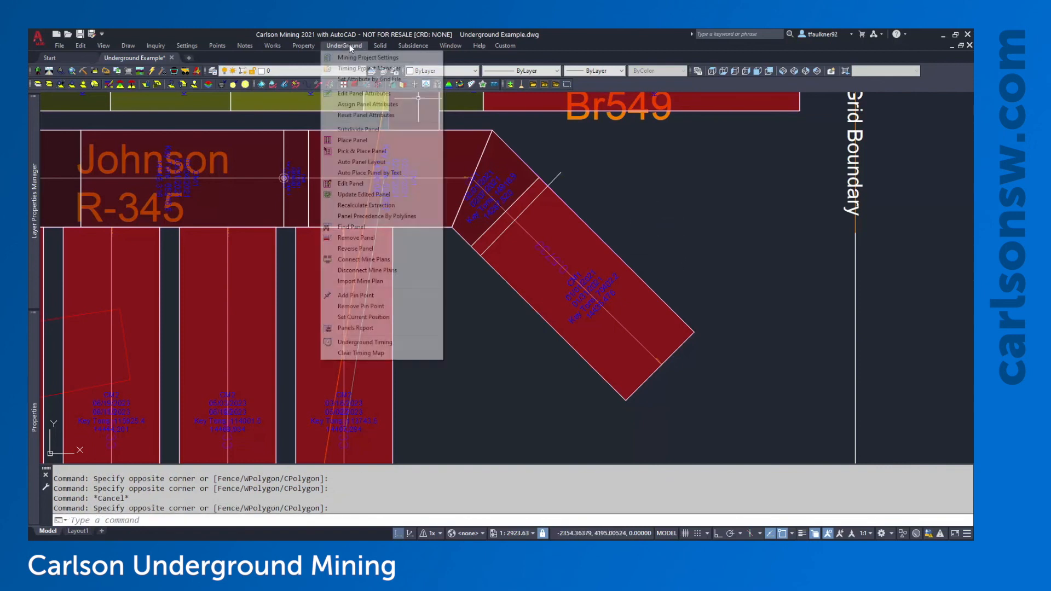
click(361, 353)
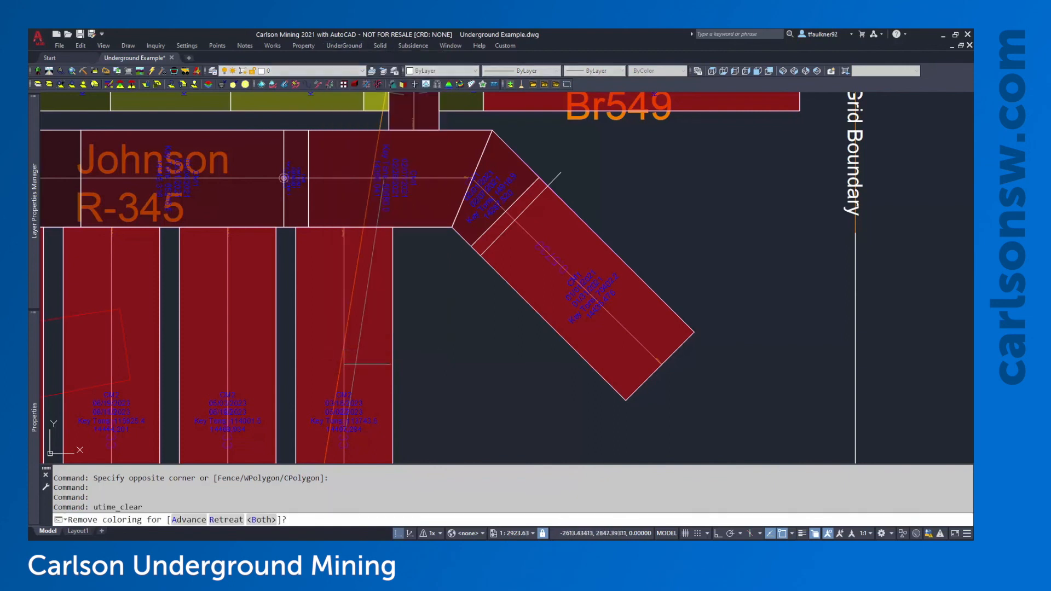
click(263, 521)
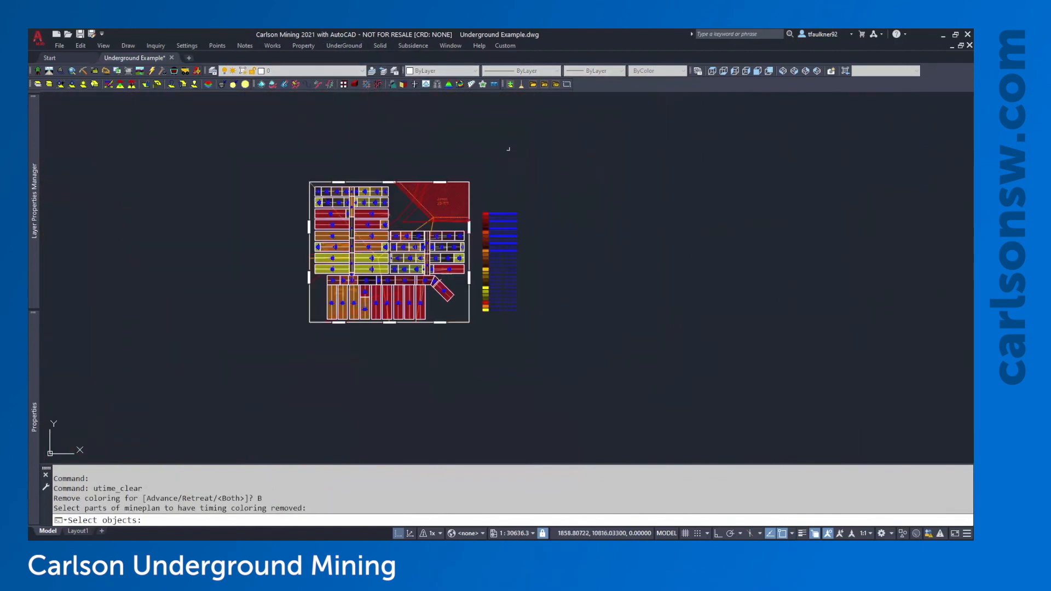
click(508, 149)
click(241, 345)
key(Return)
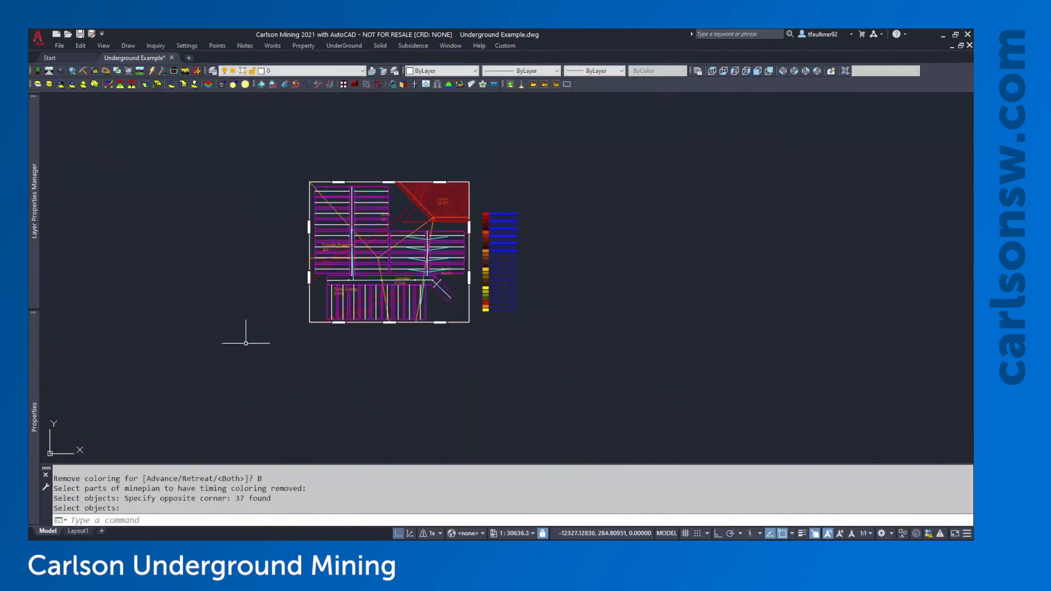
Window-select and erase the date legend, then check the short cut line
click(537, 197)
click(481, 352)
key(Return)
scroll(436, 298, up, 4)
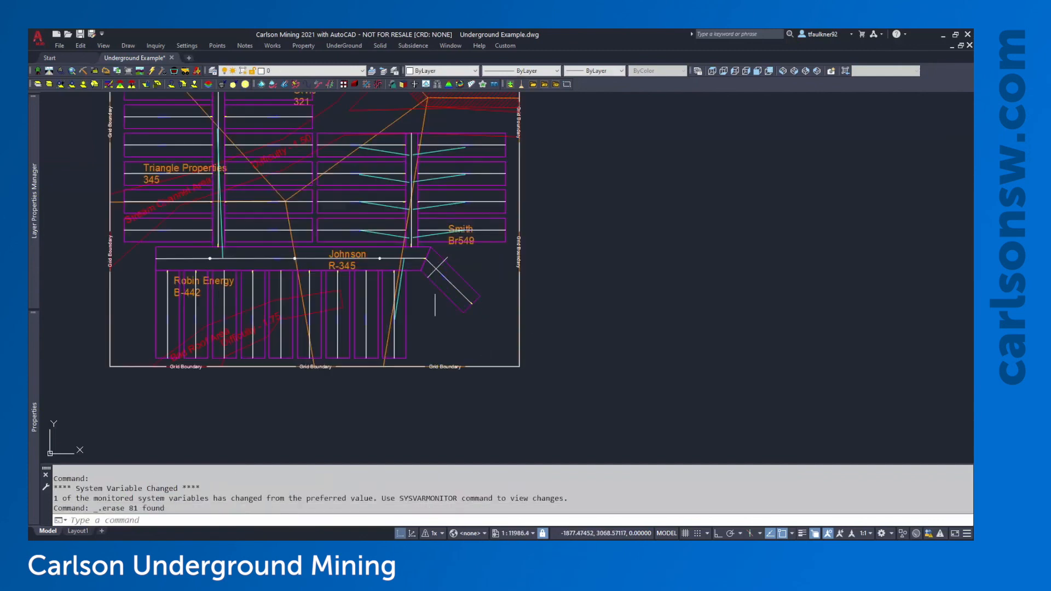
scroll(434, 305, up, 4)
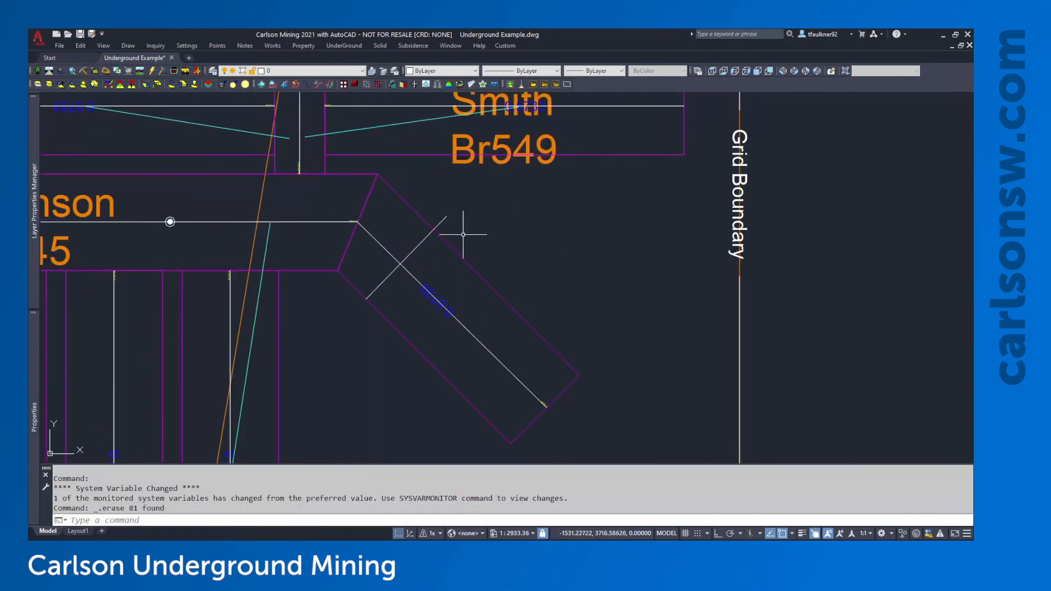
click(419, 251)
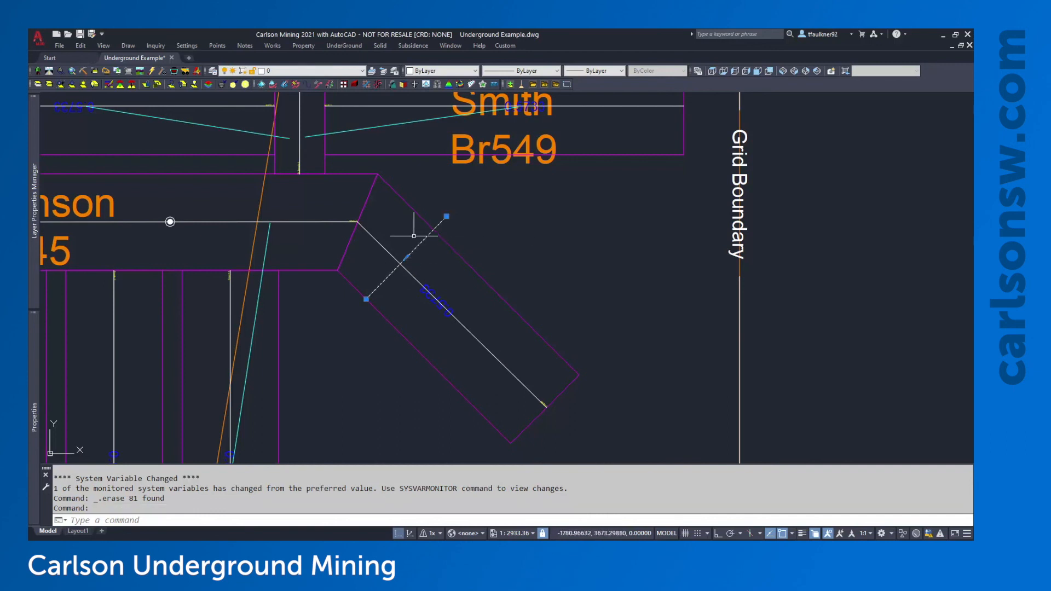
key(Escape)
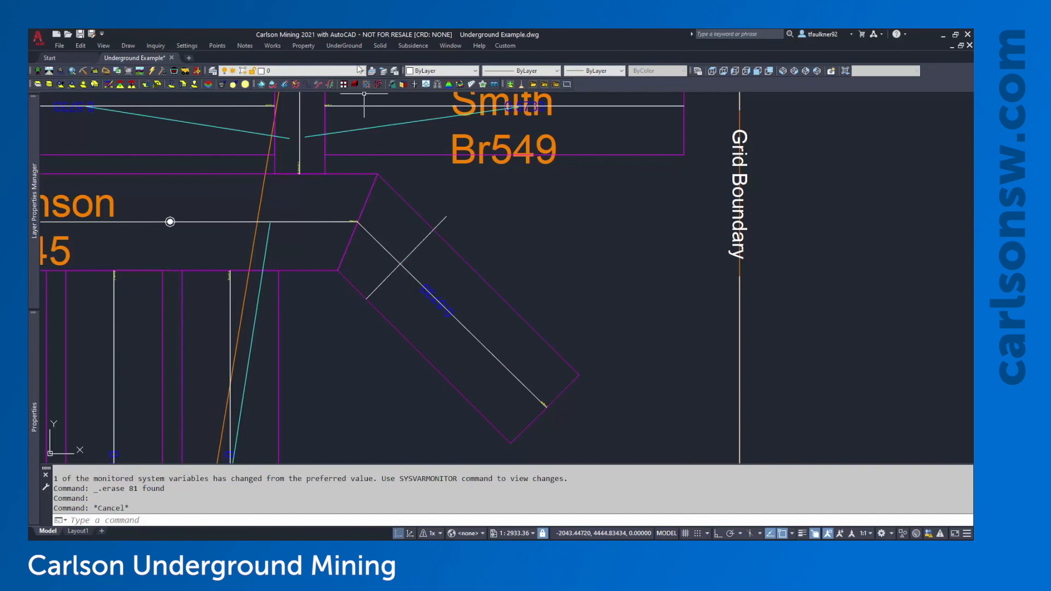
click(345, 46)
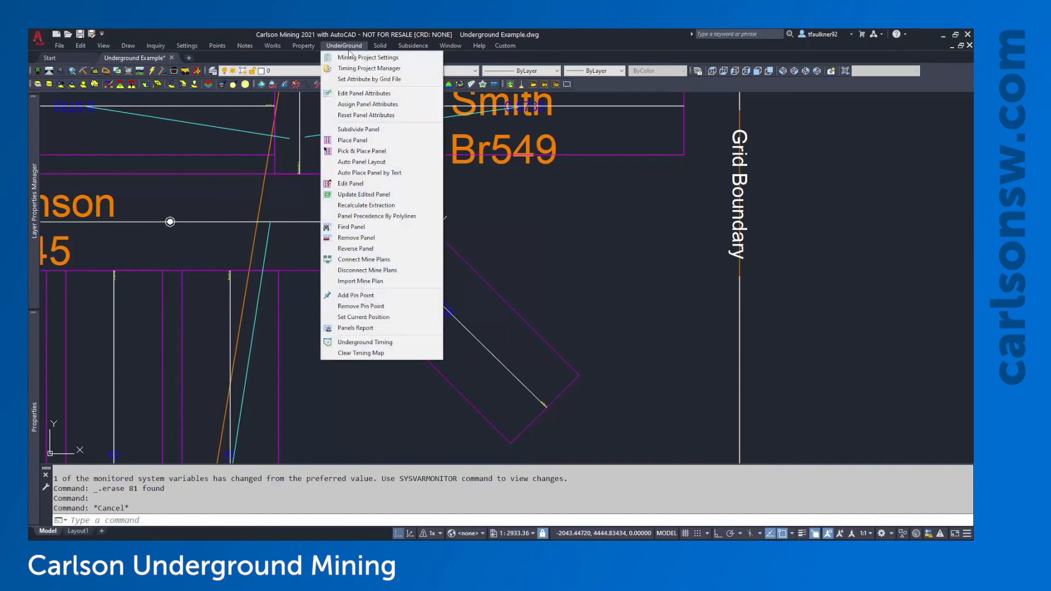
Set the angled entry's current advance position on its centerline at the cut line
click(356, 318)
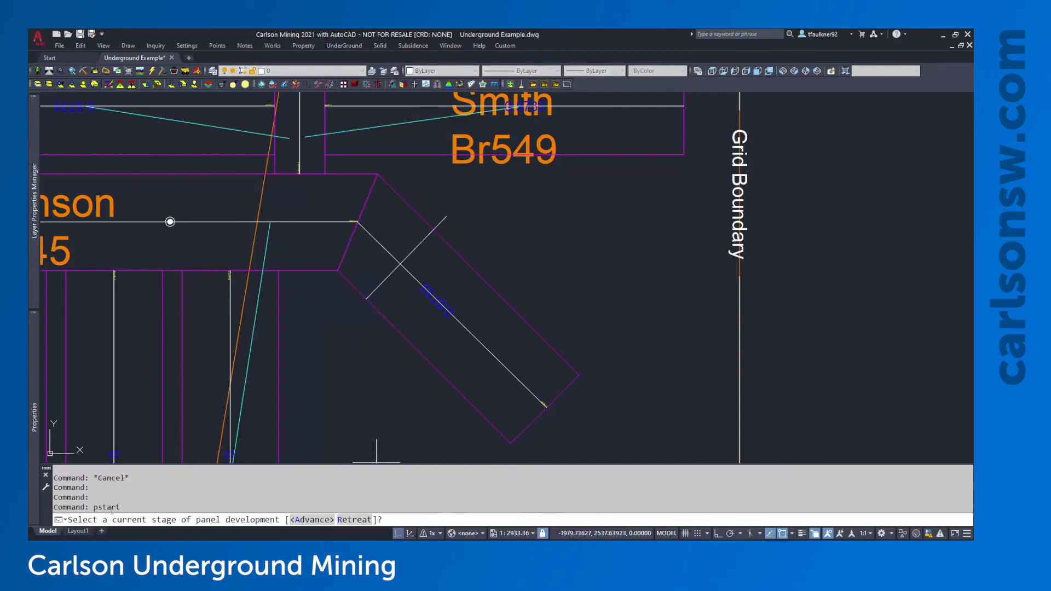
click(316, 523)
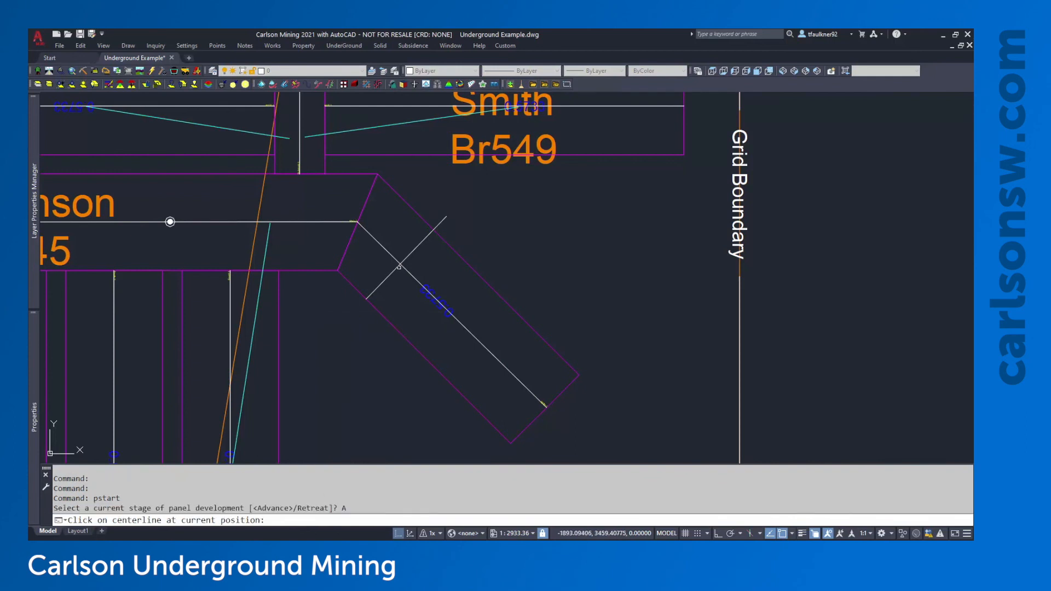
scroll(408, 261, up, 2)
middle_drag(404, 275, 403, 235)
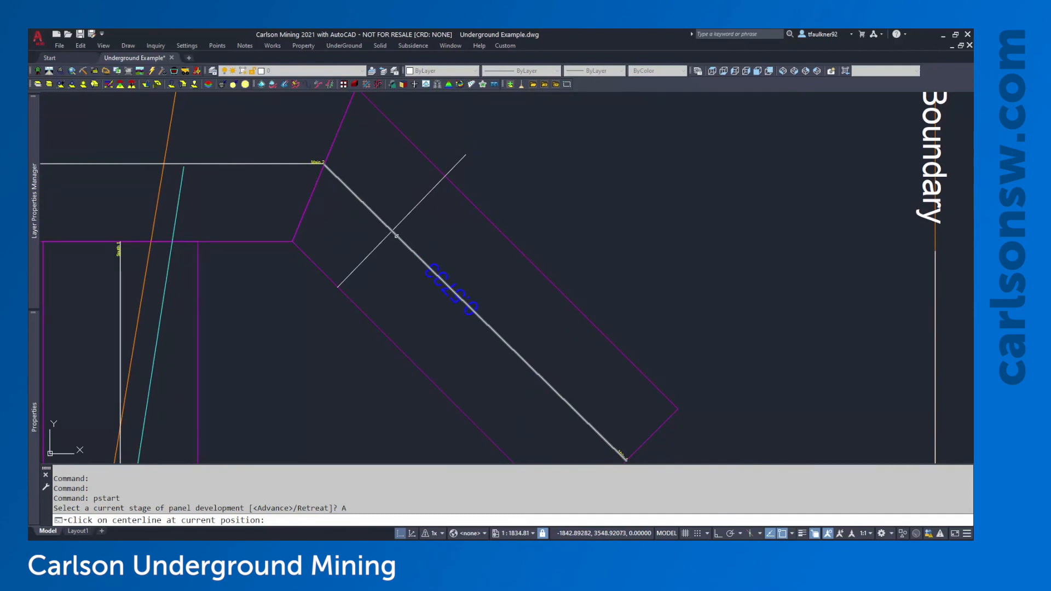
scroll(396, 236, up, 2)
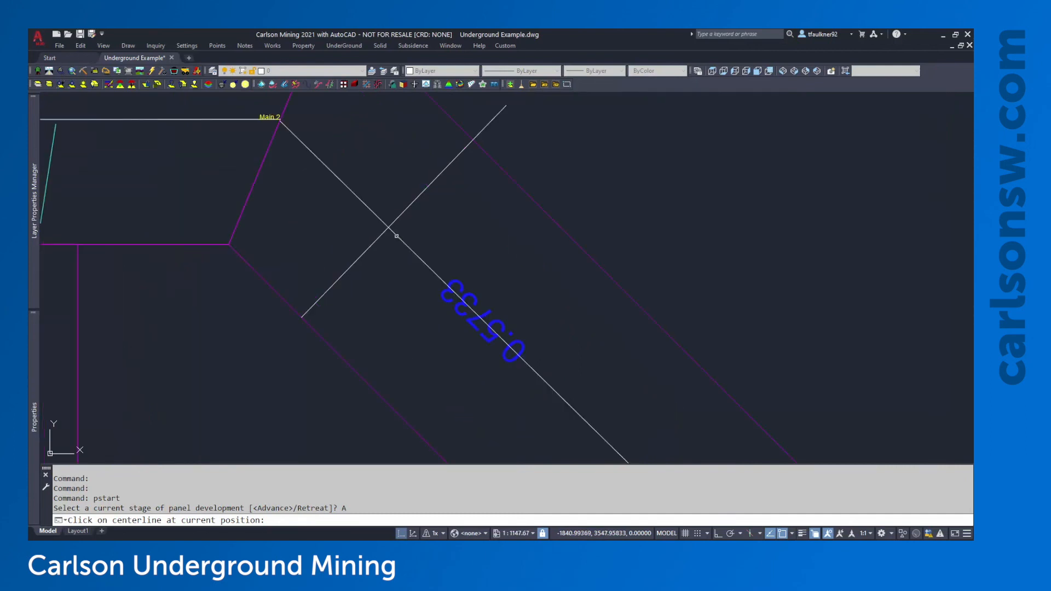
click(396, 236)
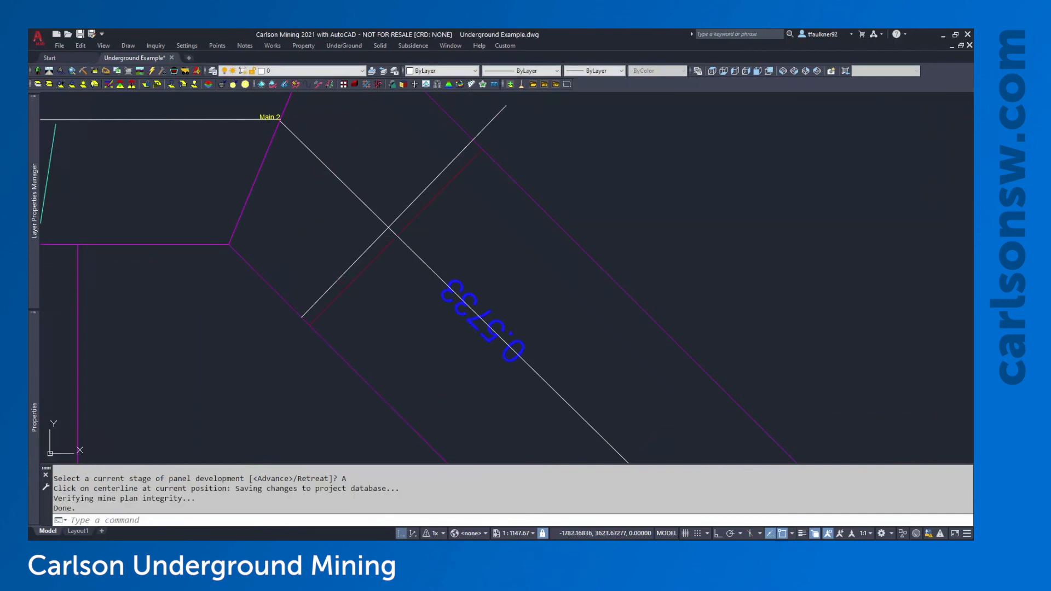
Delete the temporary crossing line and recentre the view on the angled entry
middle_drag(527, 128, 526, 145)
click(500, 134)
click(480, 148)
key(Delete)
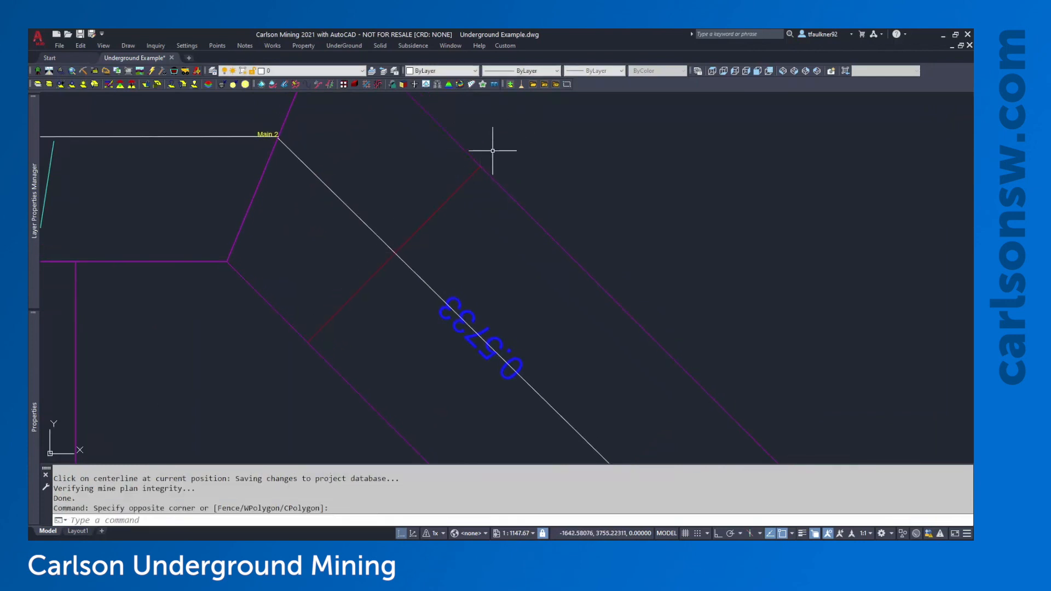
scroll(411, 277, down, 3)
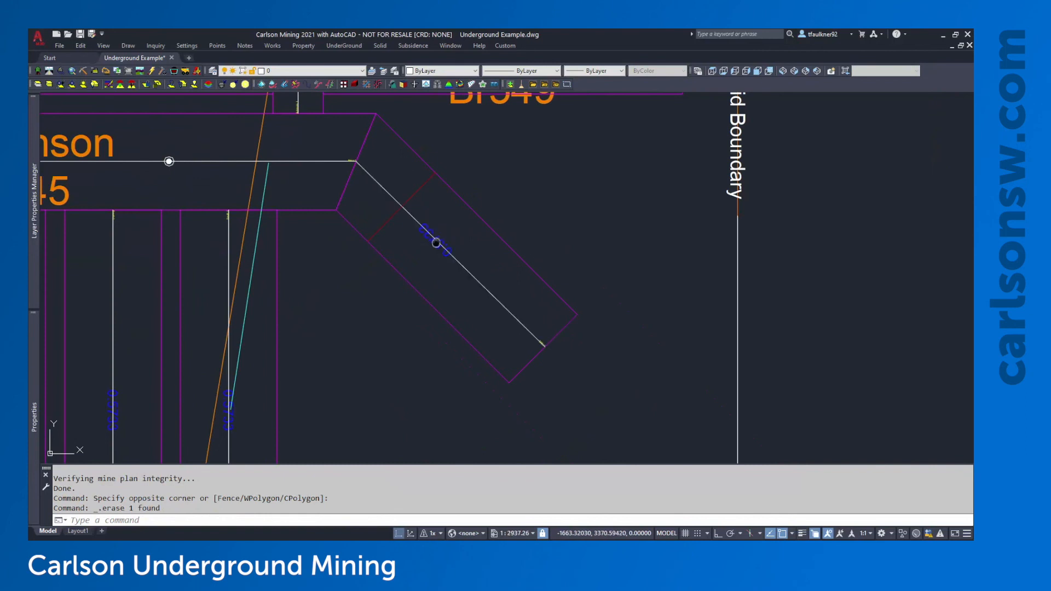
middle_drag(437, 242, 451, 271)
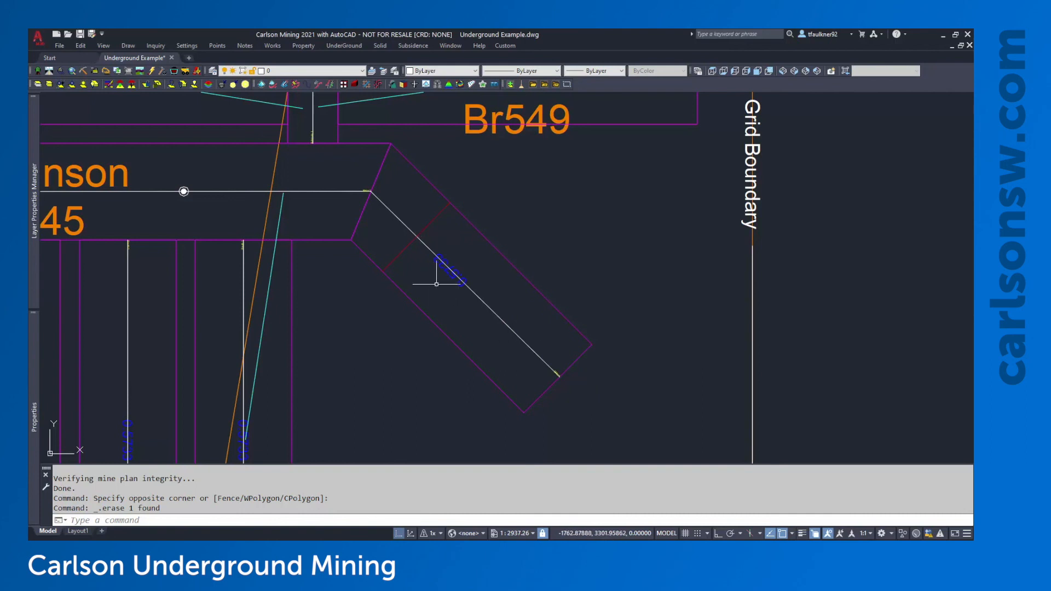
scroll(481, 258, down, 4)
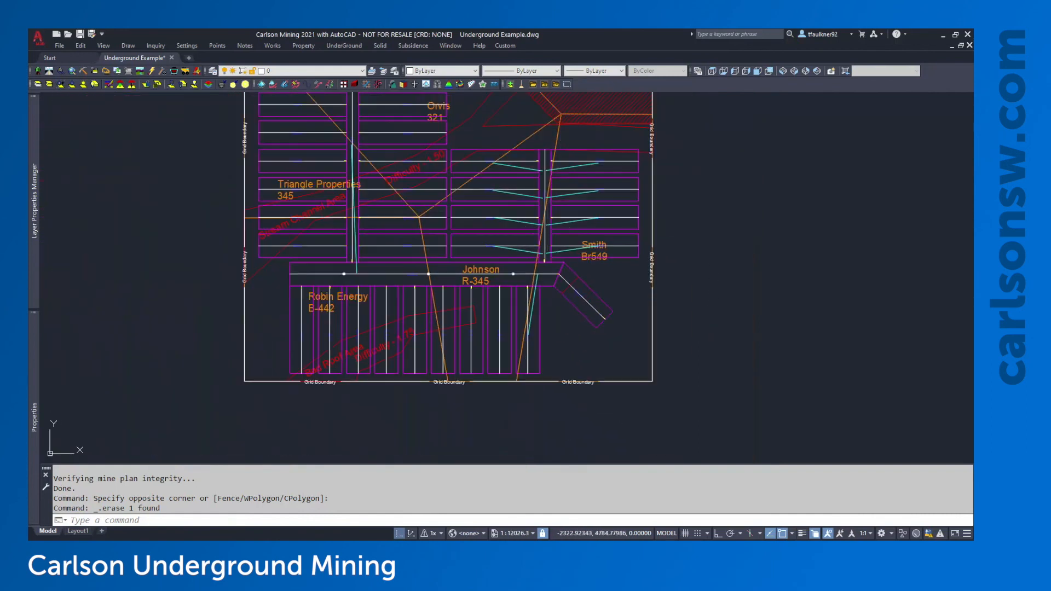
In Underground Timing's project settings, change the mine start month so the start date is 02/01/2021
middle_click(549, 235)
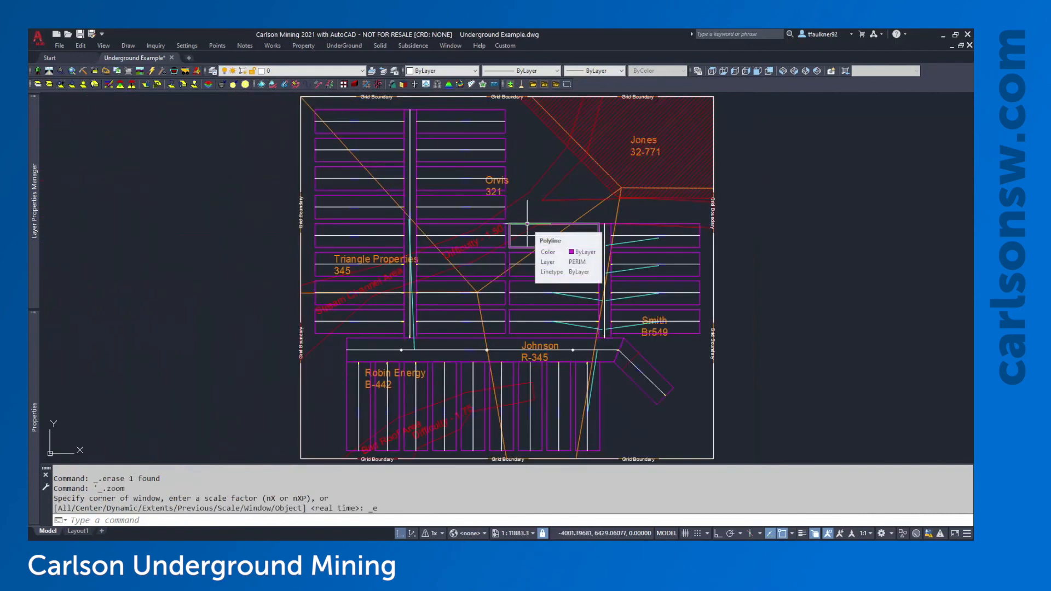
click(343, 48)
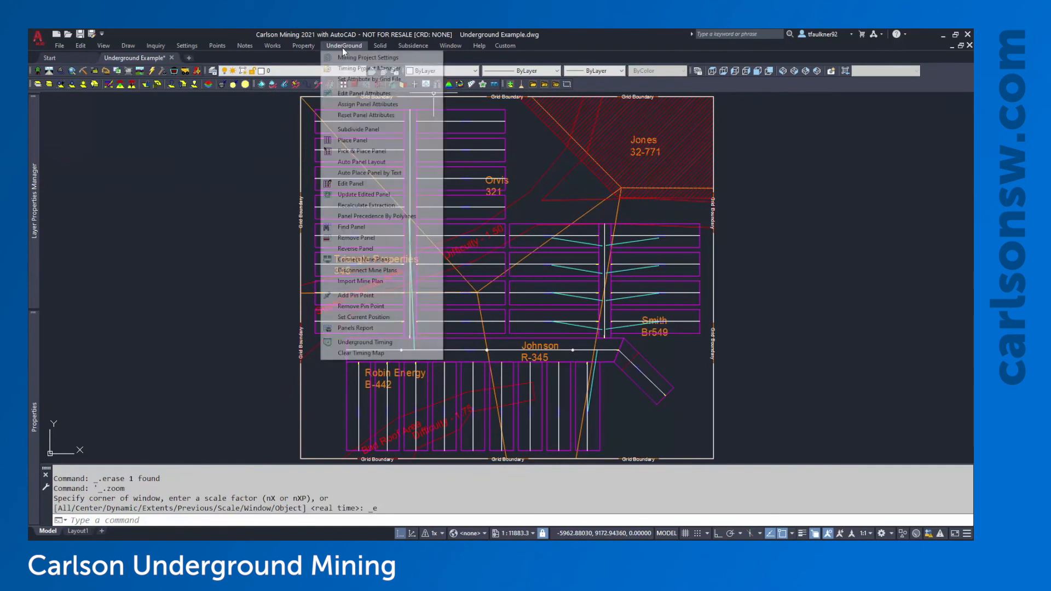
click(383, 343)
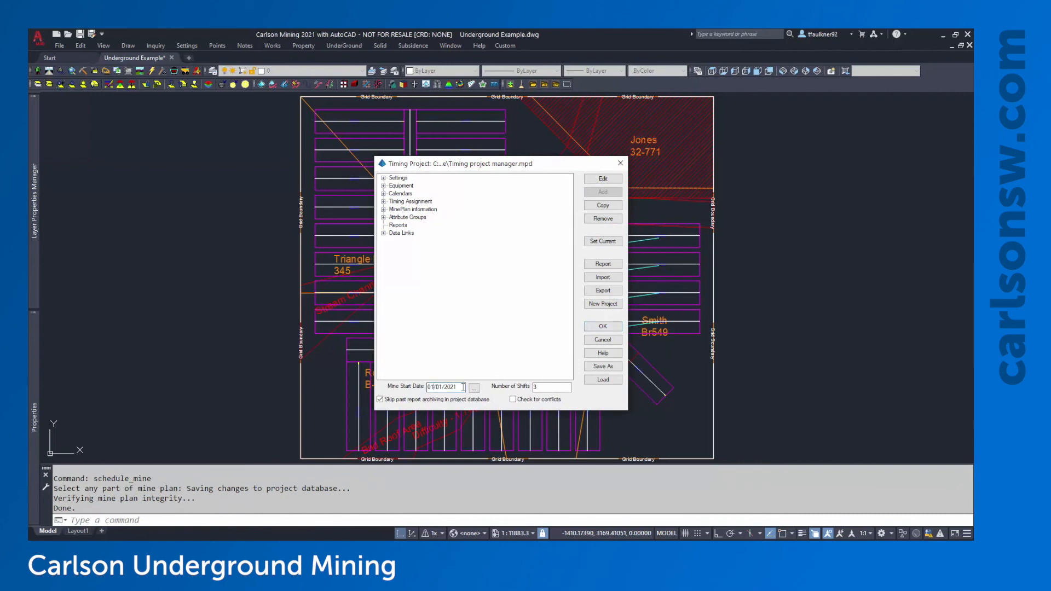
key(BackSpace)
text(2)
click(596, 328)
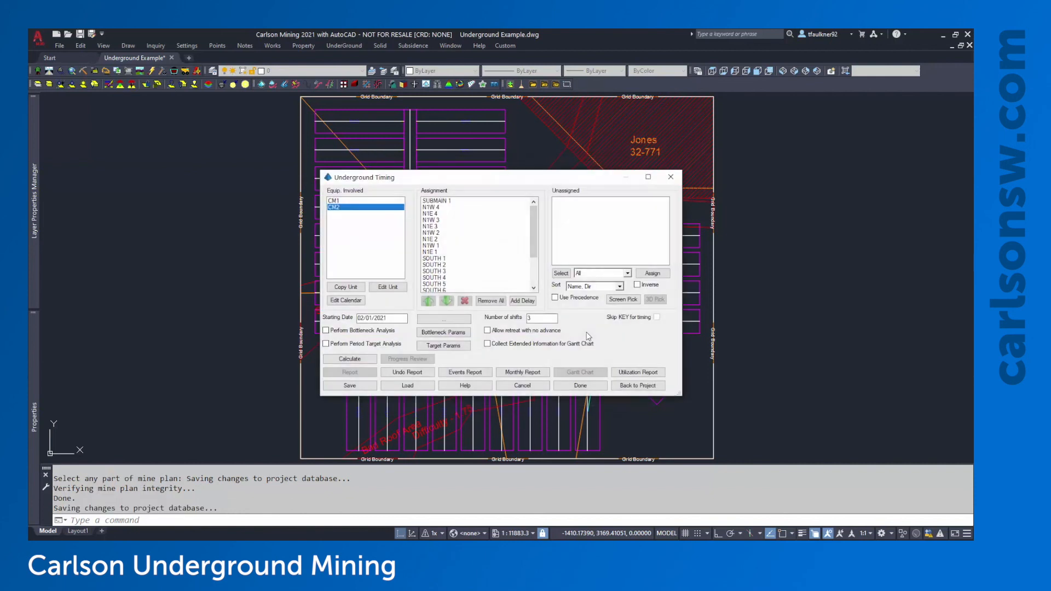
Calculate the mine timing and bring up the 2024–2026 rows of the date colour levels table
click(371, 361)
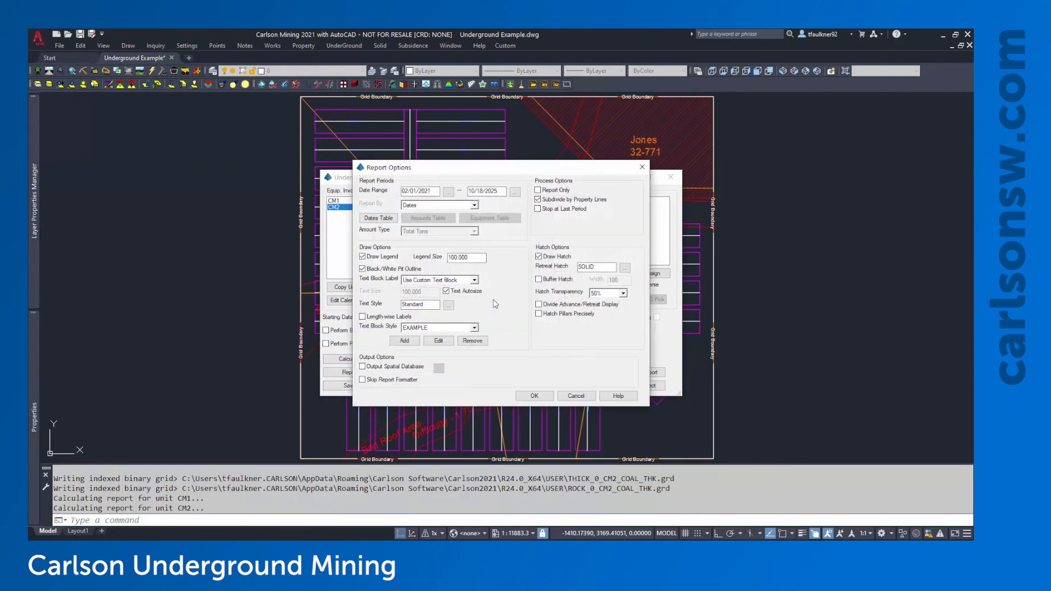
click(386, 218)
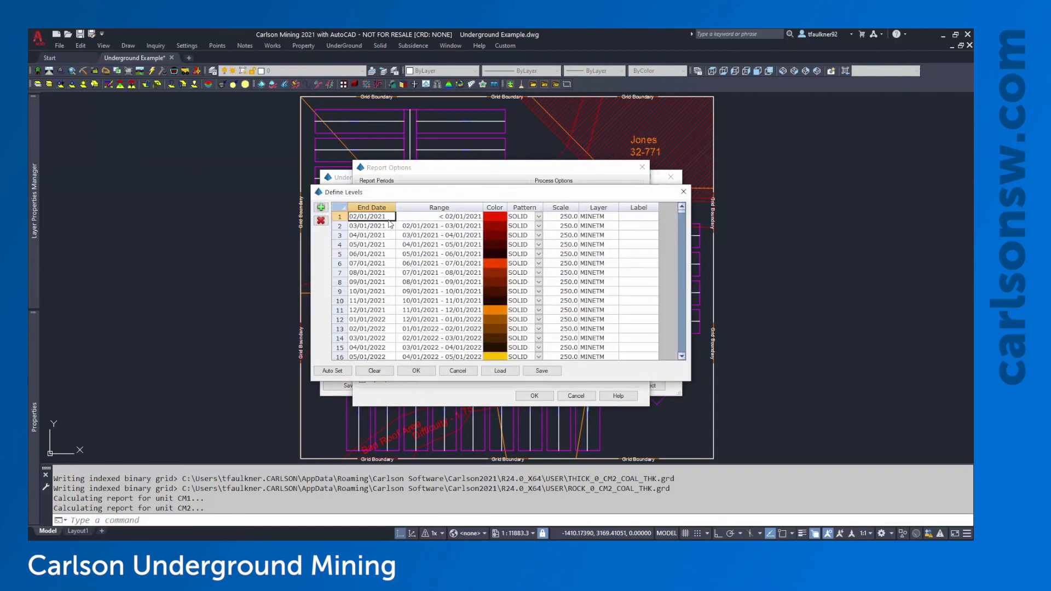
scroll(410, 265, down, 6)
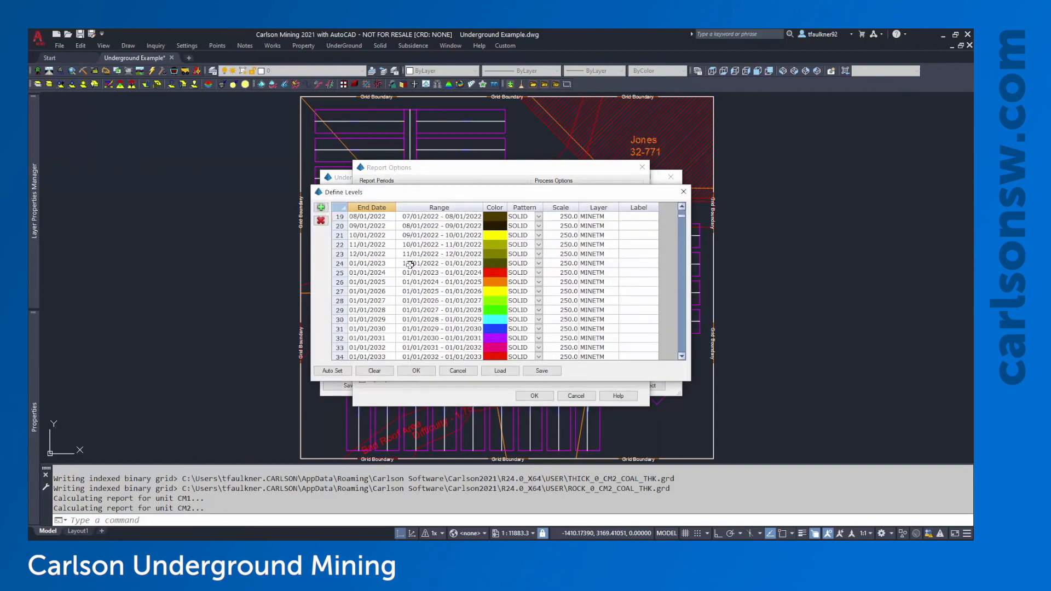
click(509, 272)
click(498, 273)
click(496, 282)
click(493, 291)
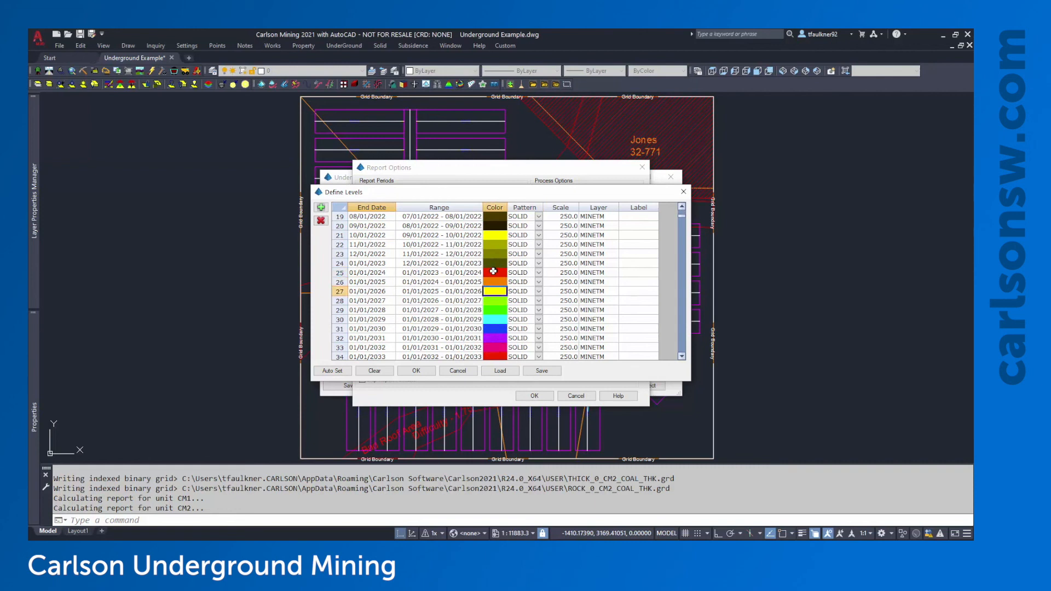
Recolour the 2024, 2025 and 2026 levels to ACI 150 blue, 172 dark blue and 222 magenta
double_click(493, 271)
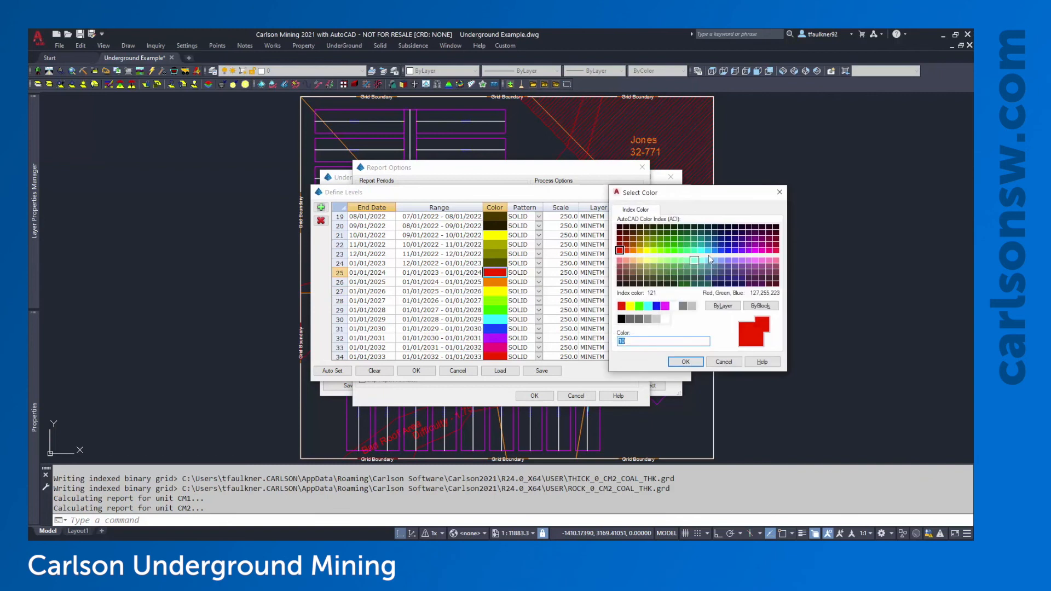
click(715, 251)
click(686, 362)
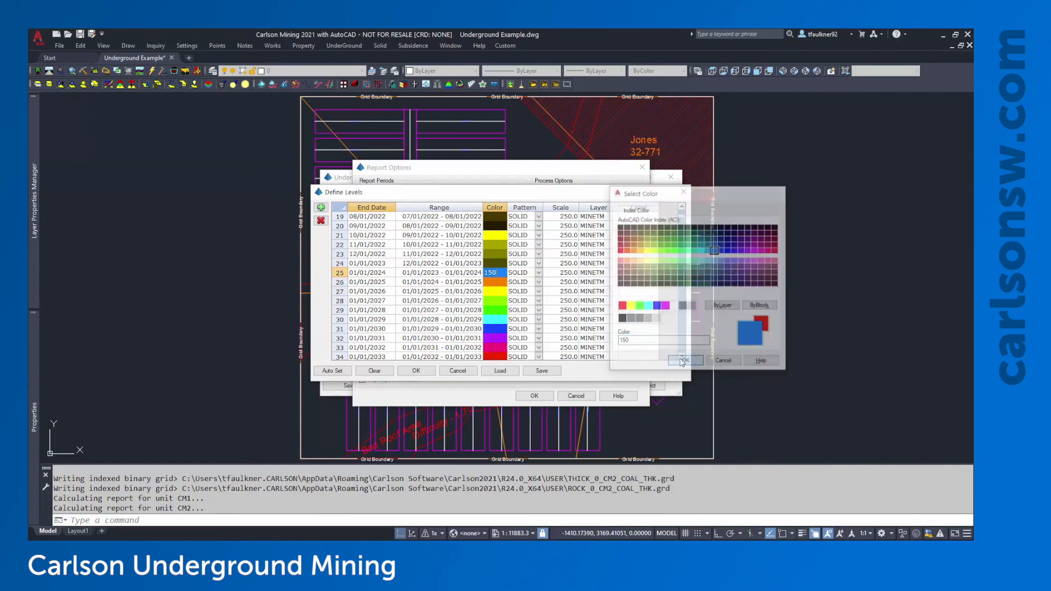
click(500, 284)
click(502, 285)
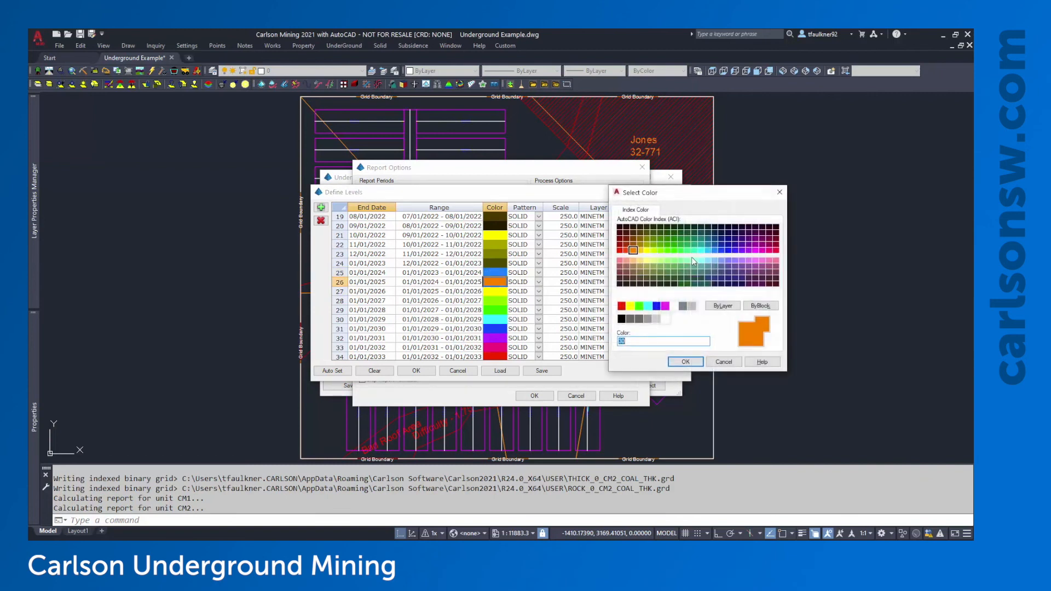
double_click(732, 248)
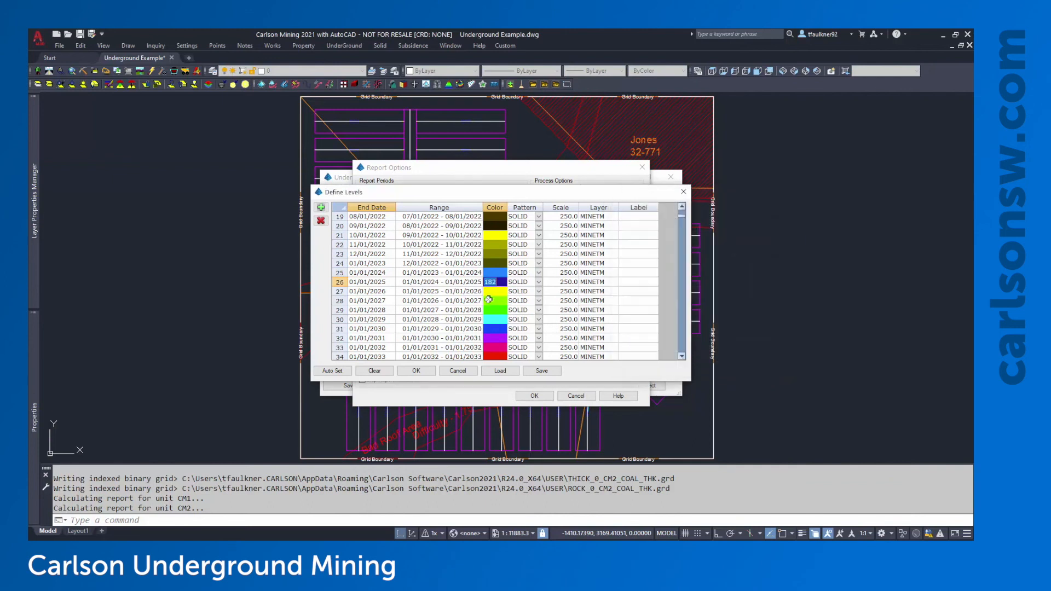
click(496, 295)
click(497, 296)
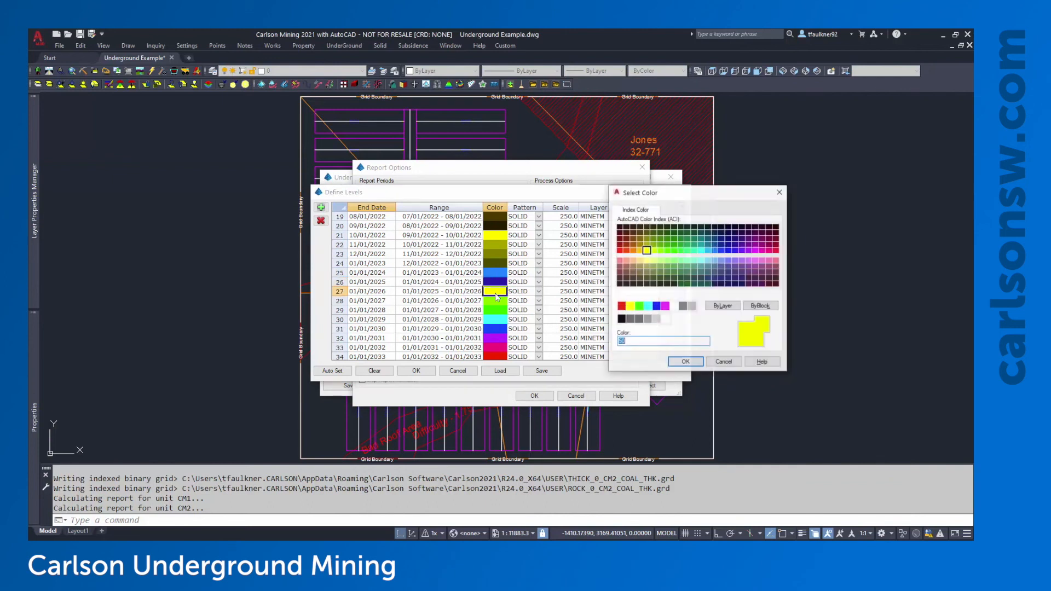
double_click(762, 247)
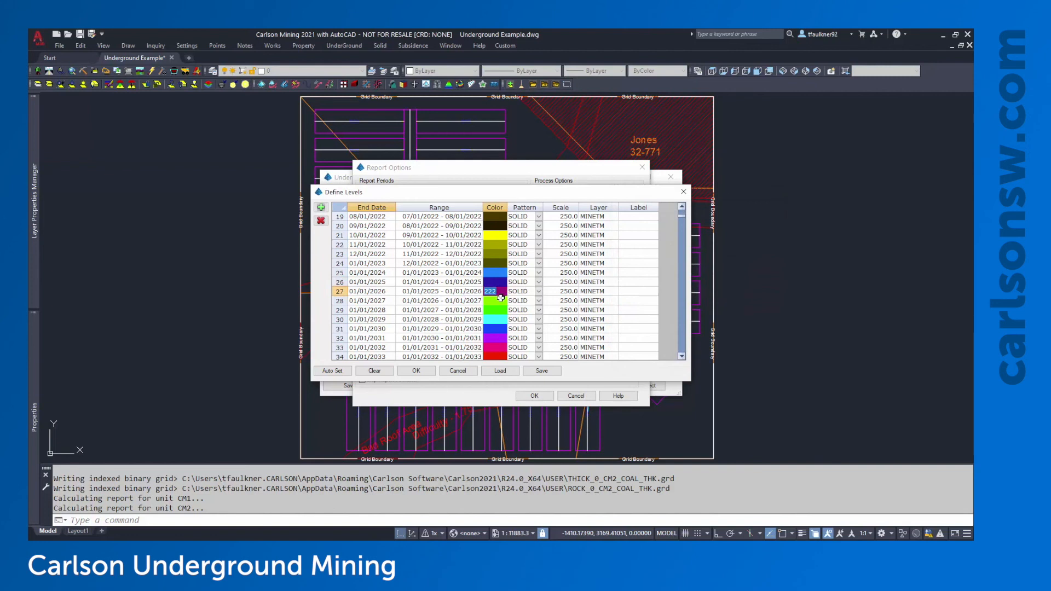
click(499, 299)
Accept the revised date levels and the report options to start hatching
drag(495, 273, 499, 287)
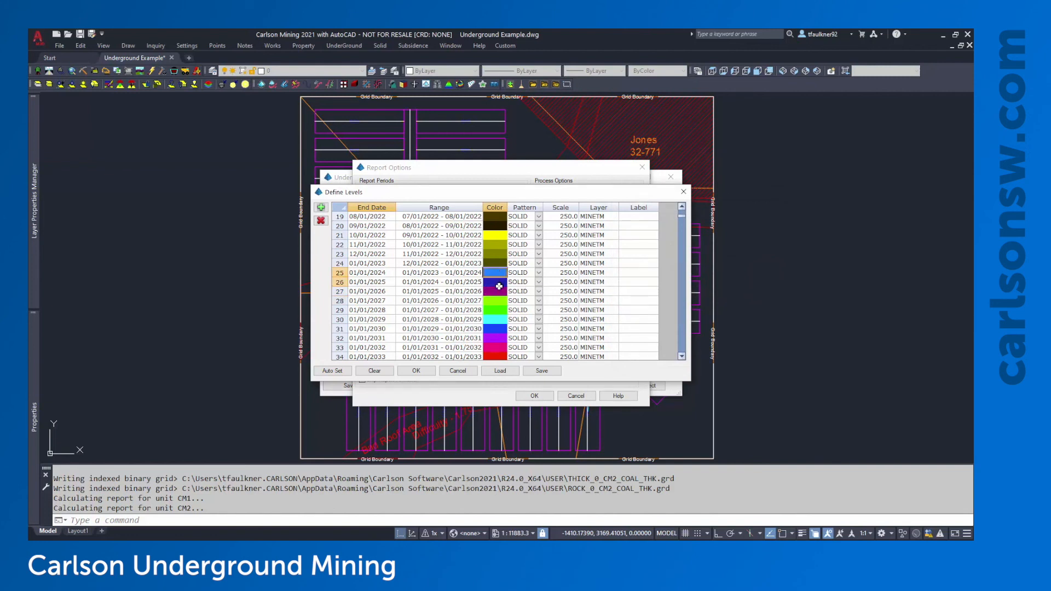
click(499, 290)
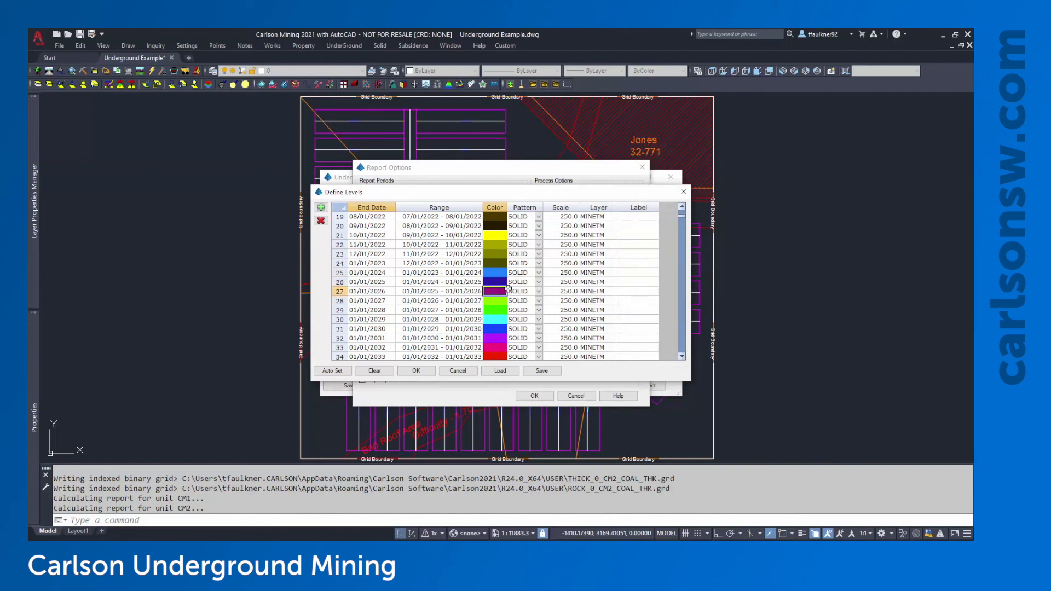
click(415, 371)
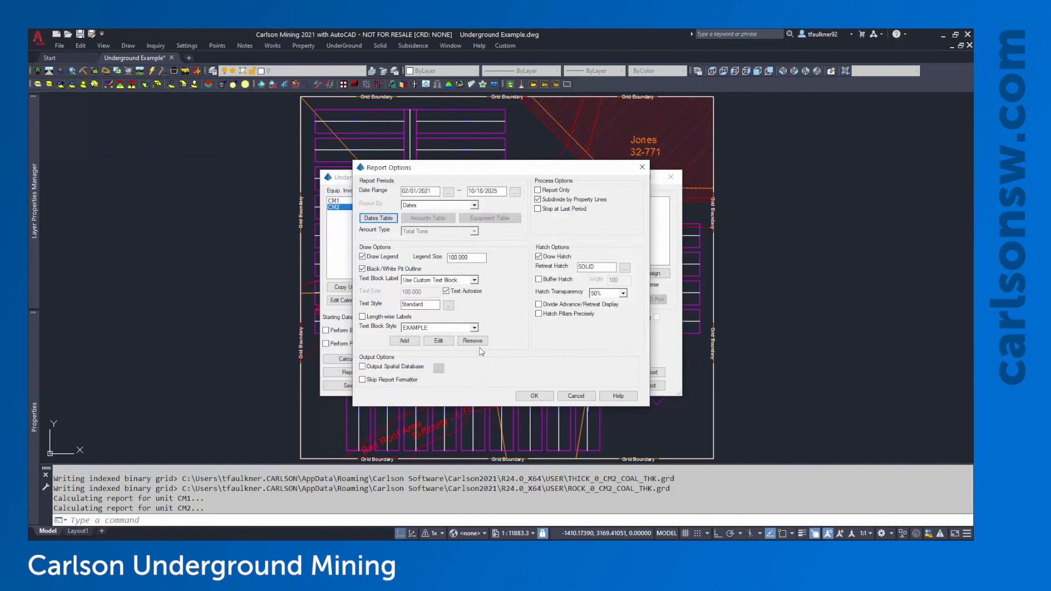
click(535, 396)
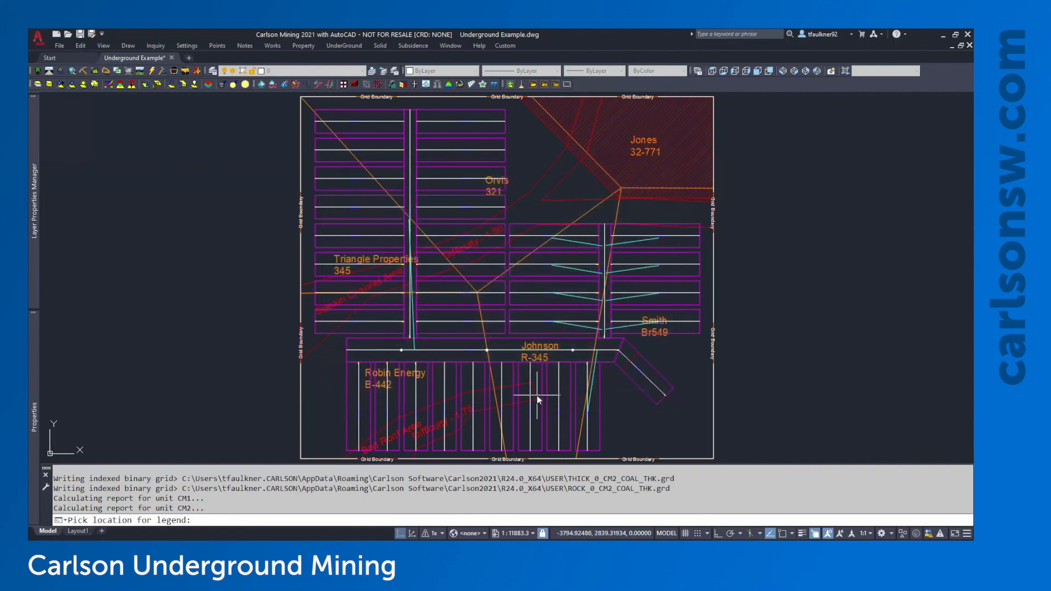
Place the date legend right of the mine grid, exit the Report Formatter, and finish the timing
click(784, 158)
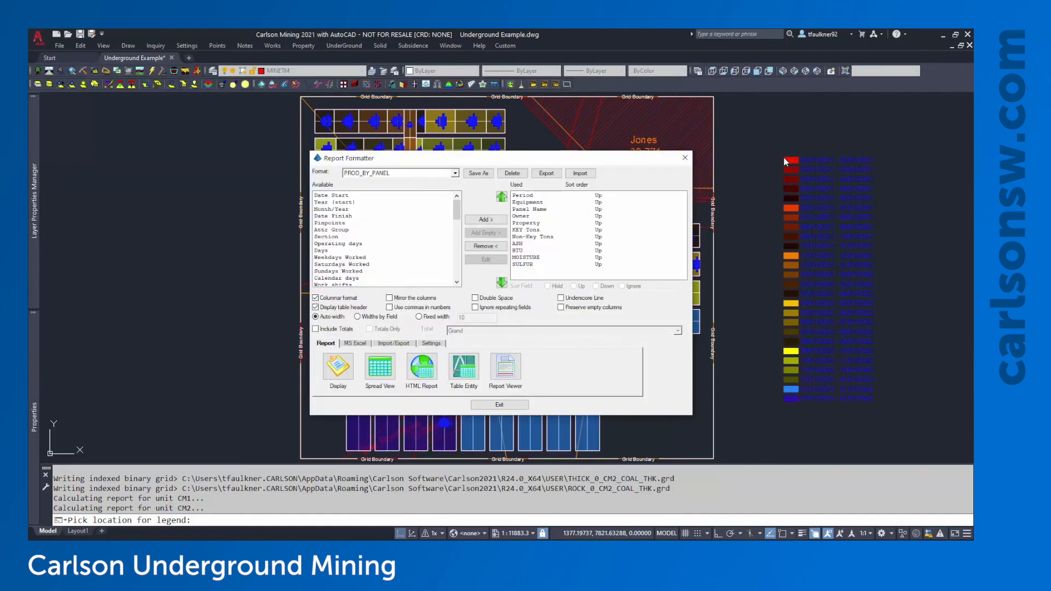
click(514, 405)
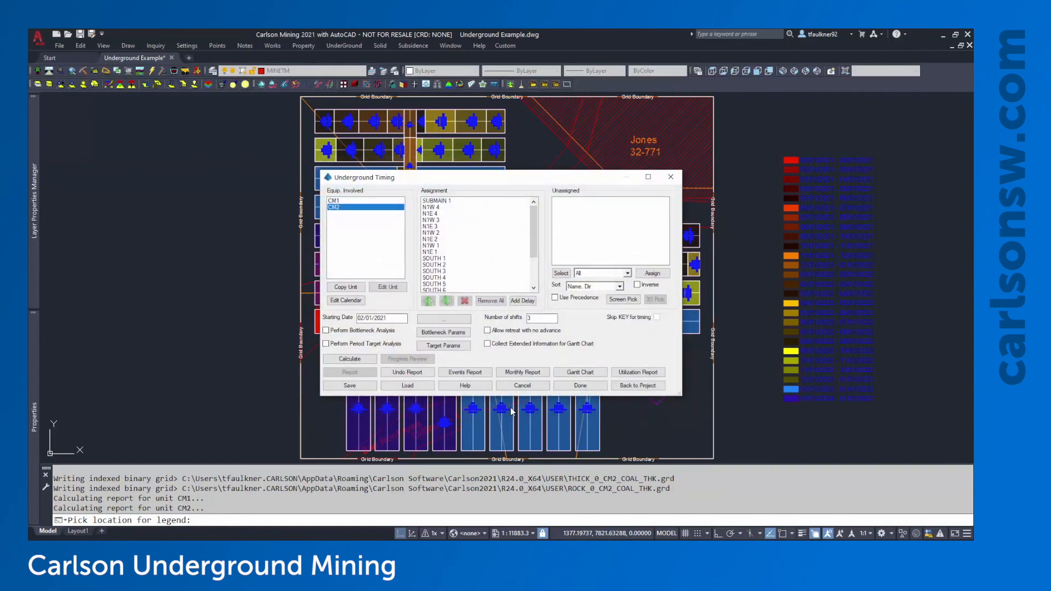
click(581, 386)
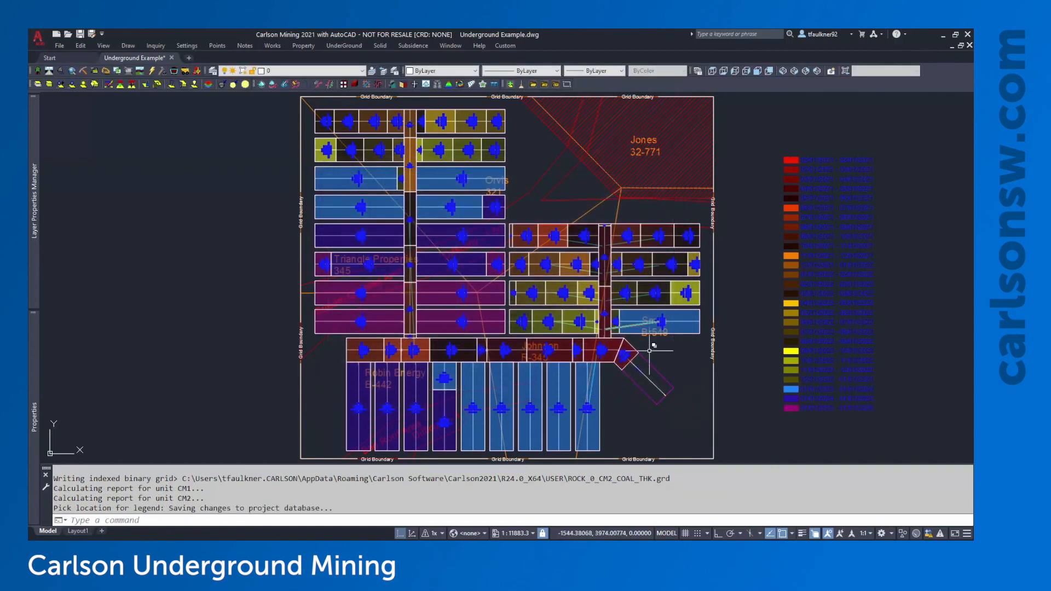
scroll(661, 374, up, 6)
middle_drag(662, 374, 565, 289)
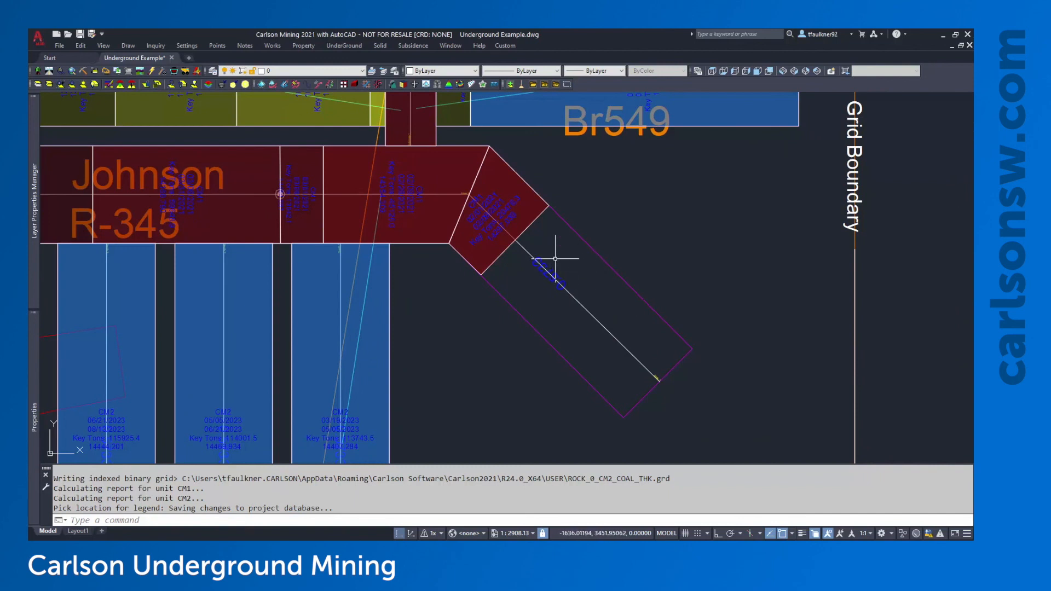
middle_drag(493, 216, 584, 271)
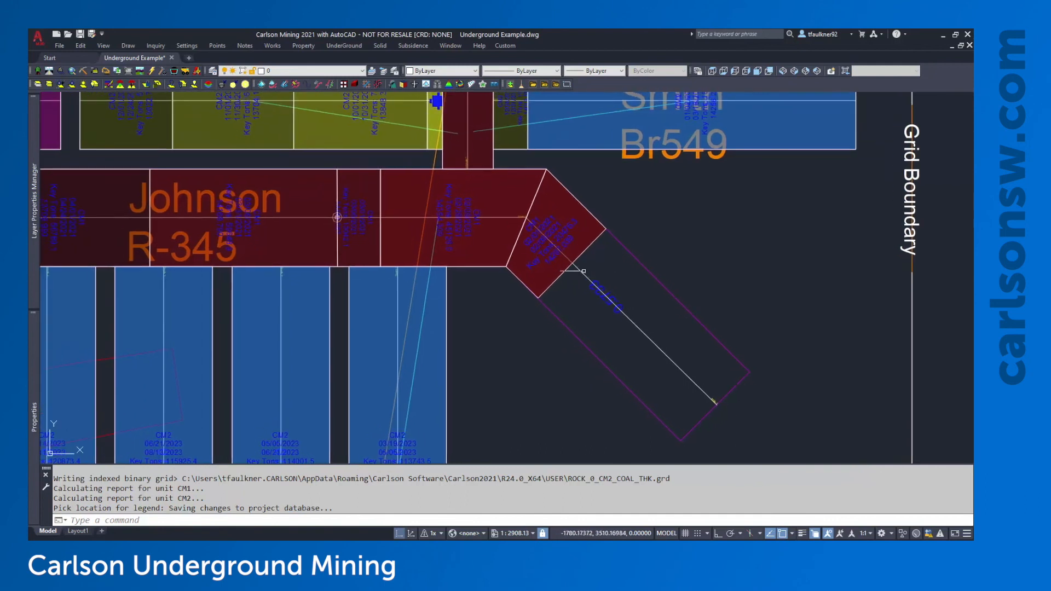
scroll(570, 258, down, 4)
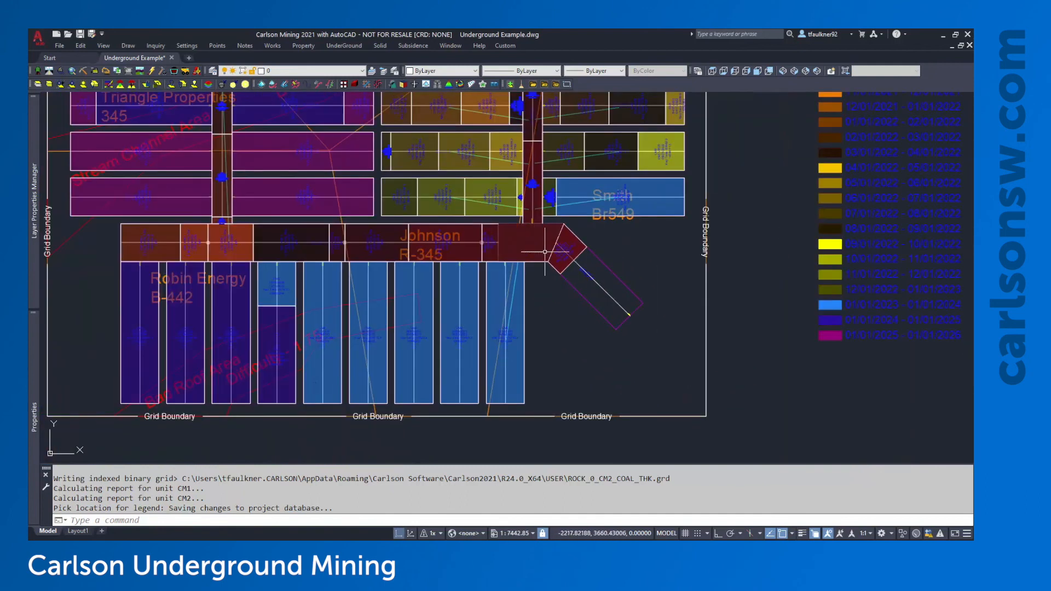
scroll(500, 318, down, 2)
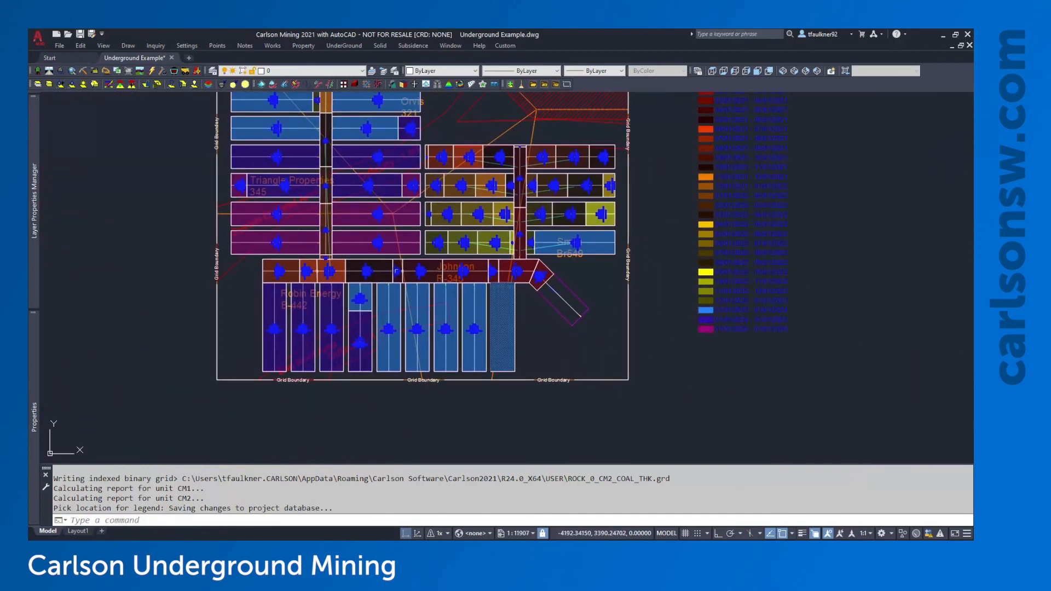
middle_drag(568, 224, 573, 270)
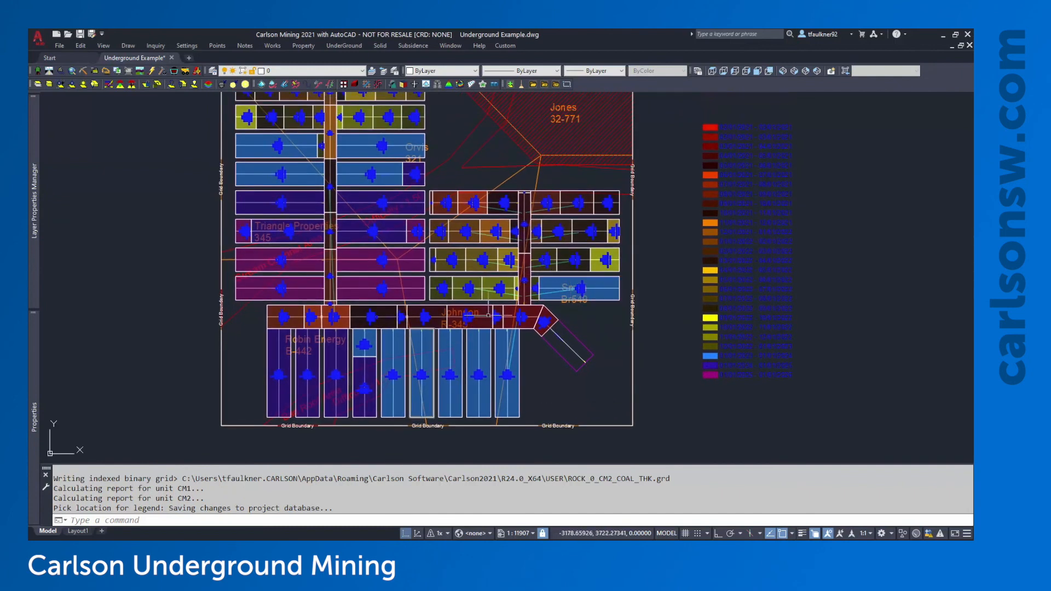
middle_drag(444, 201, 450, 223)
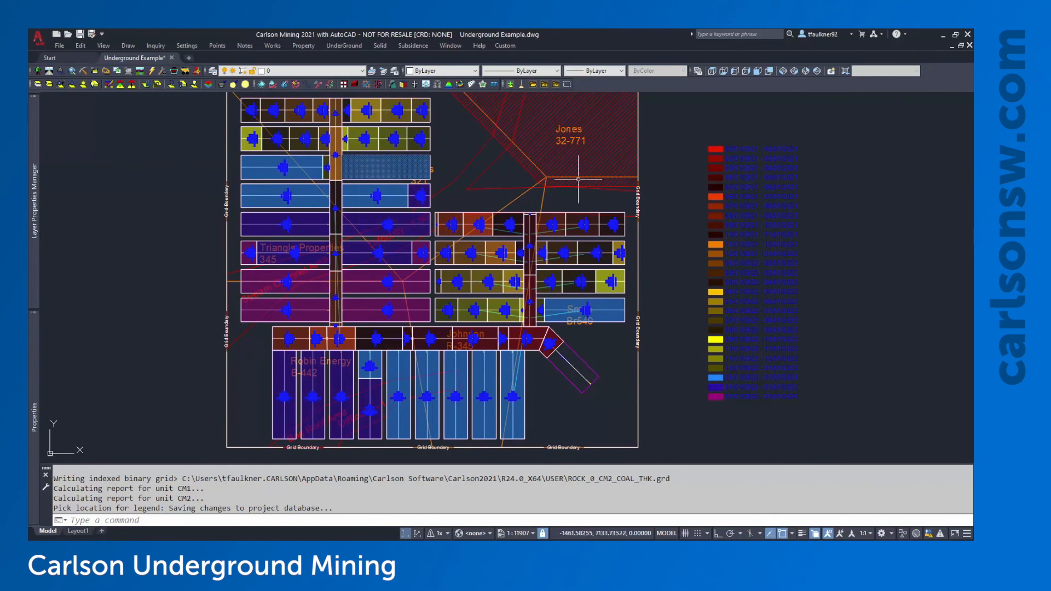
key(ctrl+z)
key(ctrl+z)
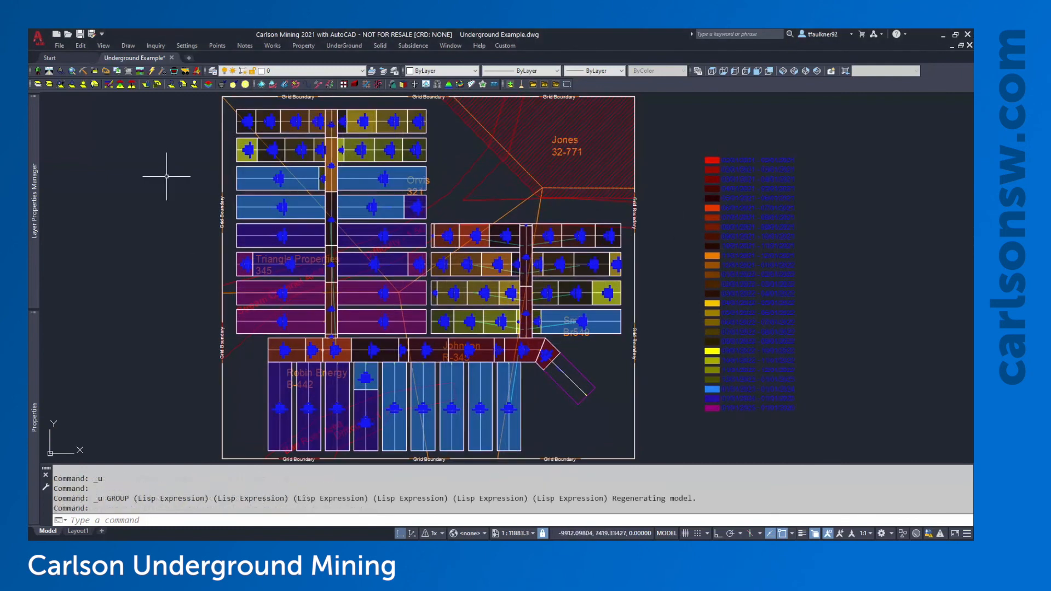
Freeze the Not Minable, Property Lines, Mine Hazards and PRECEDENCE layers by picking their entities
click(104, 46)
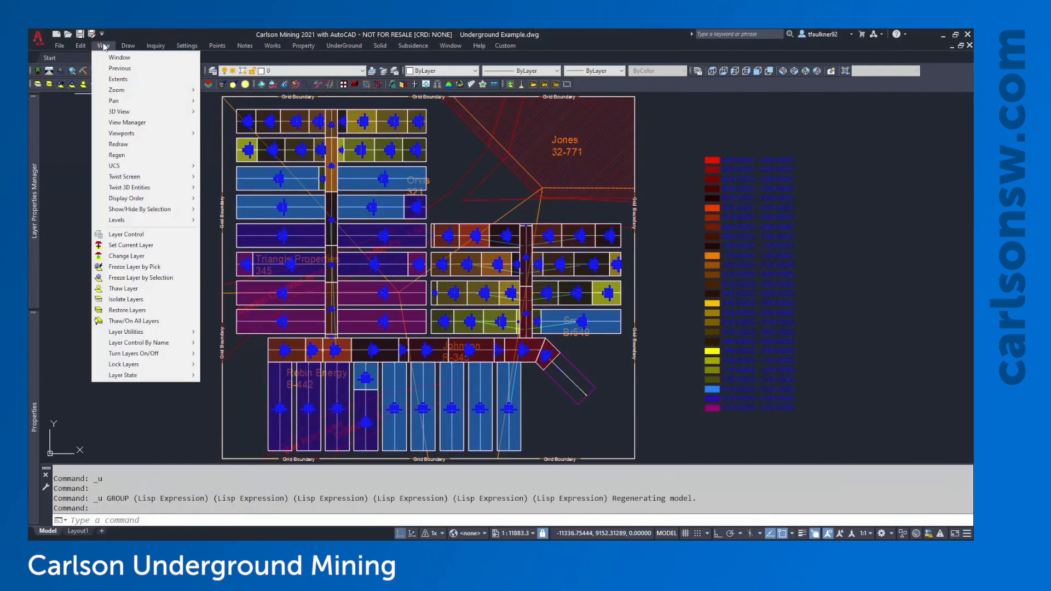
click(150, 268)
click(580, 122)
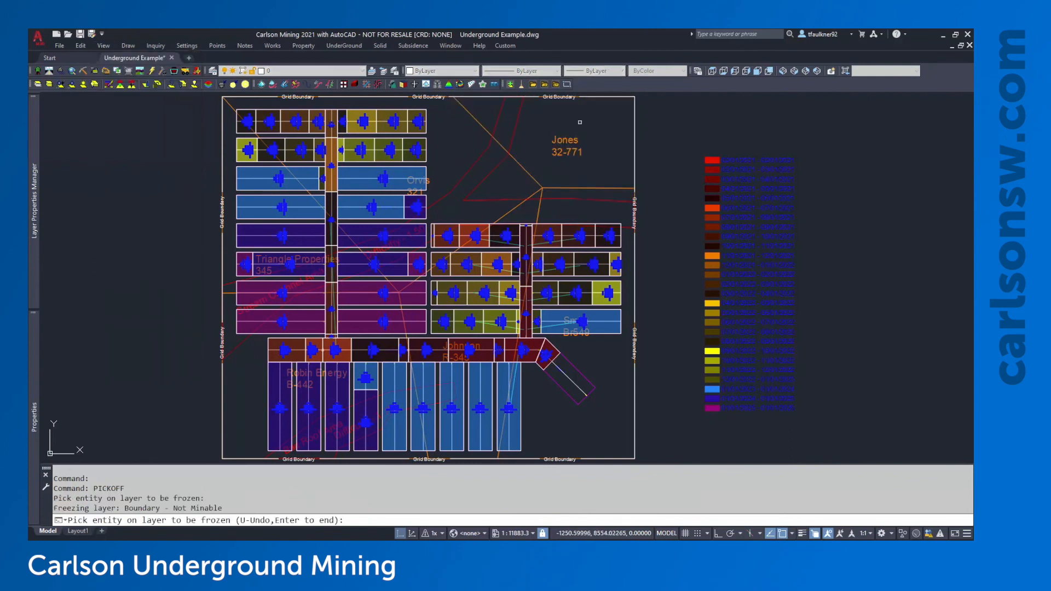
click(560, 147)
click(514, 130)
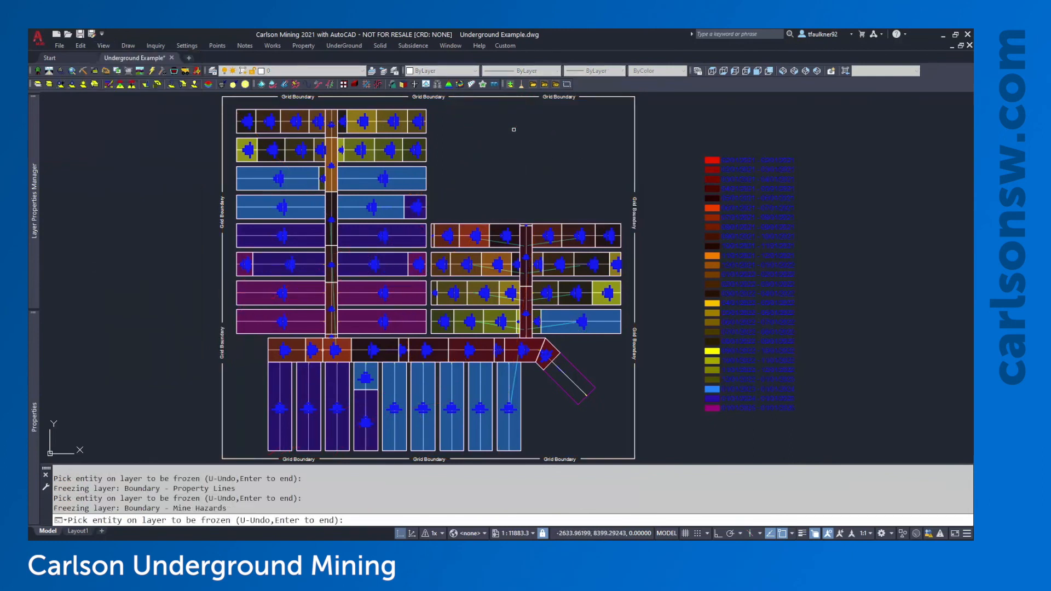
scroll(536, 326, up, 4)
click(575, 320)
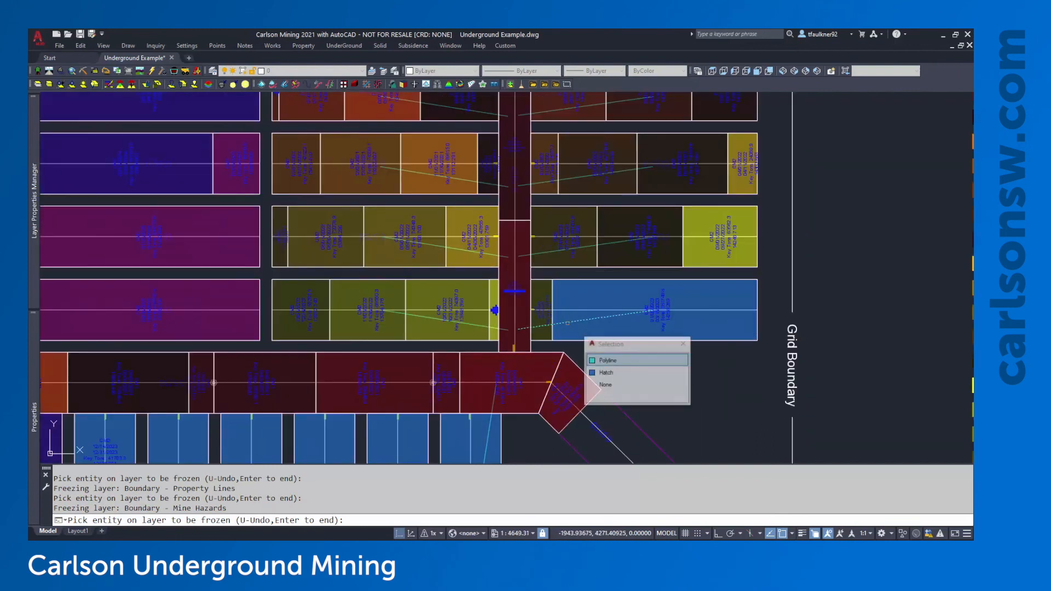
click(605, 361)
key(Return)
Zoom out to show the entire date-coloured mine plan
scroll(595, 308, down, 3)
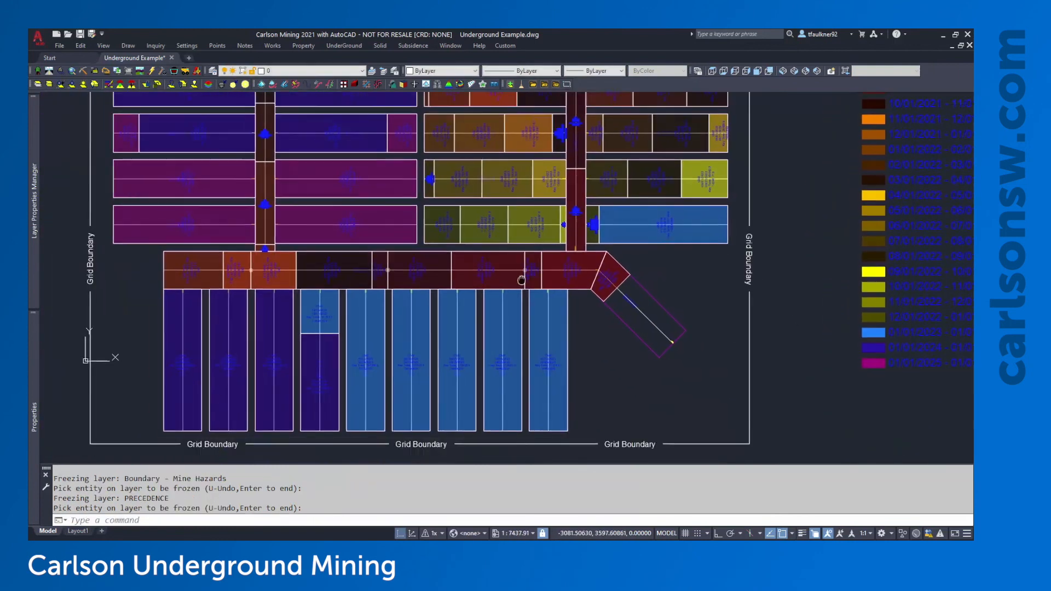
scroll(594, 308, up, 4)
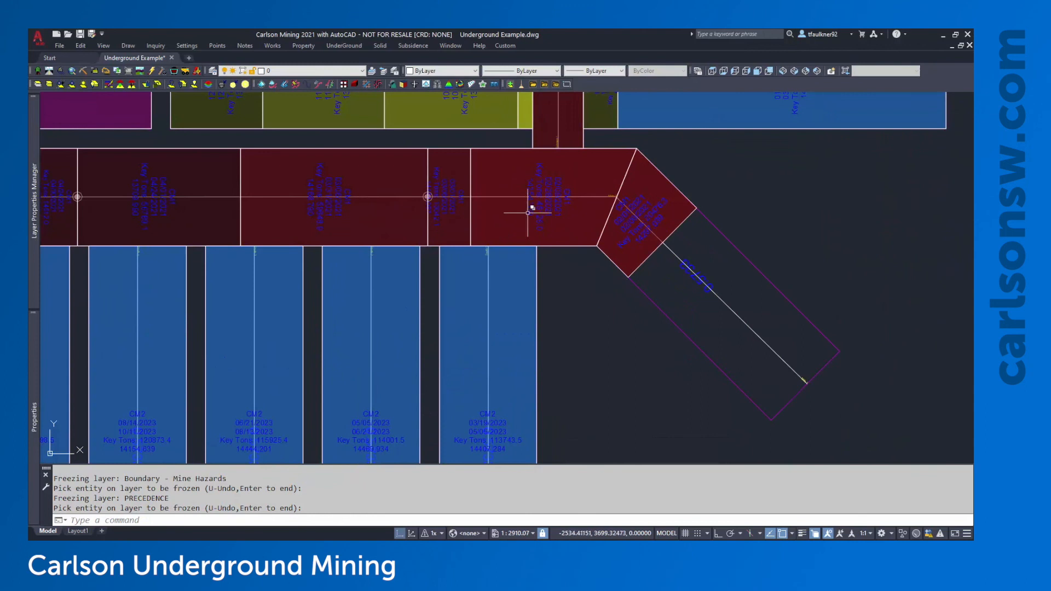
middle_drag(517, 317, 629, 293)
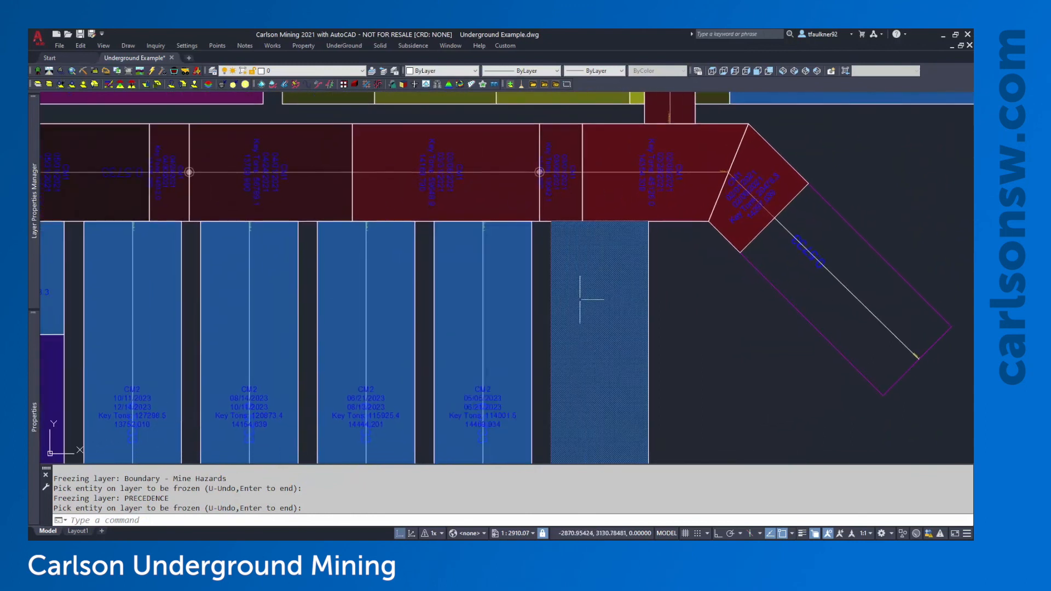
scroll(727, 316, down, 1)
middle_click(727, 316)
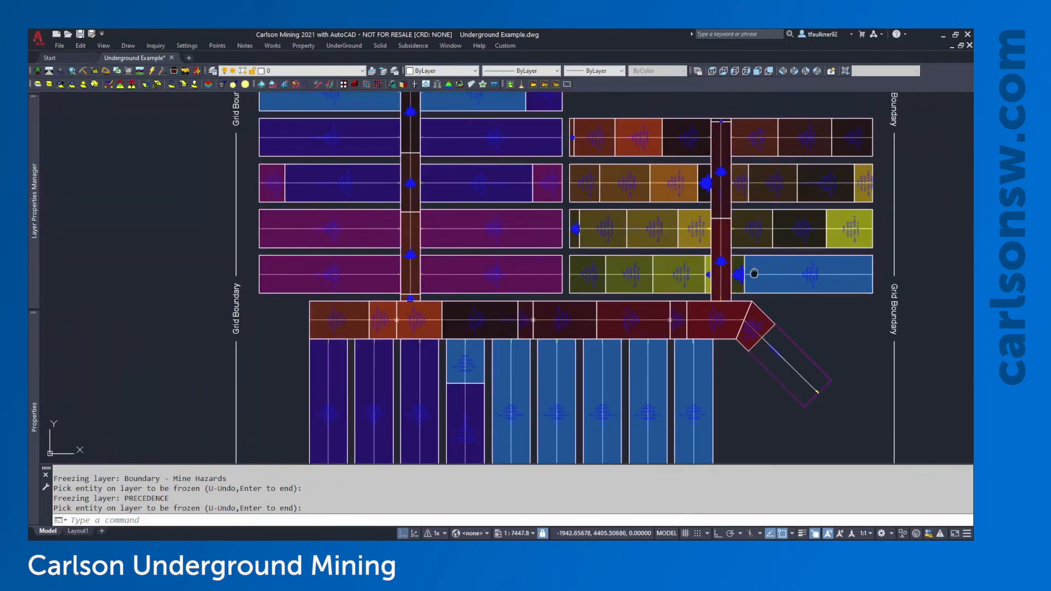